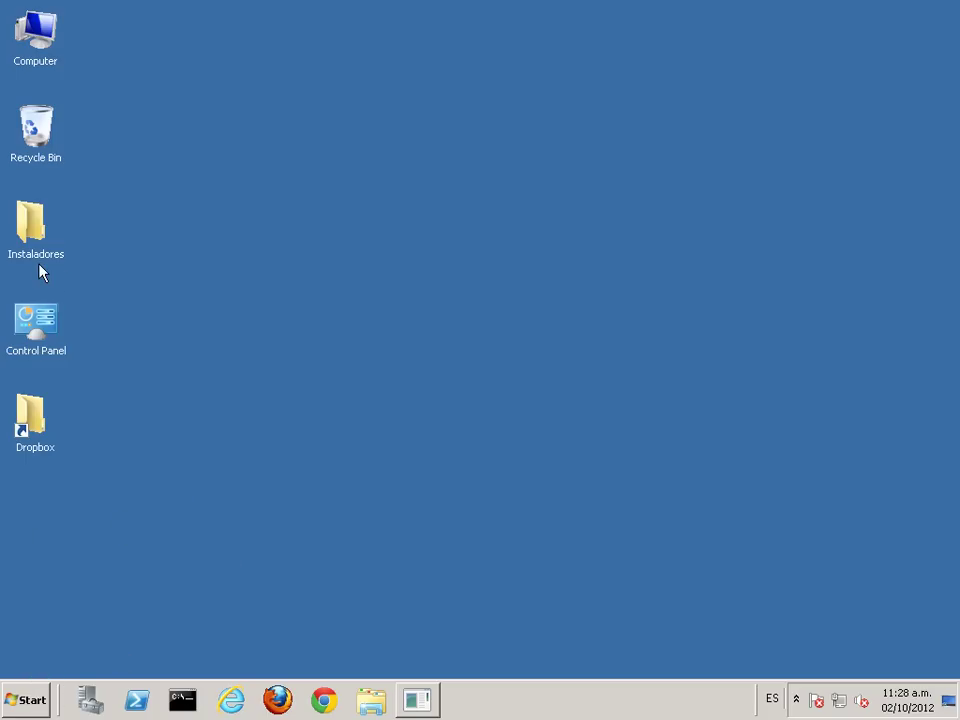
Step: Browse Instaladores › Drivers › Canon PCL5e_5c v8.70 x64 › x64 › Driver › pcl5e_5c and select its path
{"action": "double_click", "coordinate": [22, 218]}
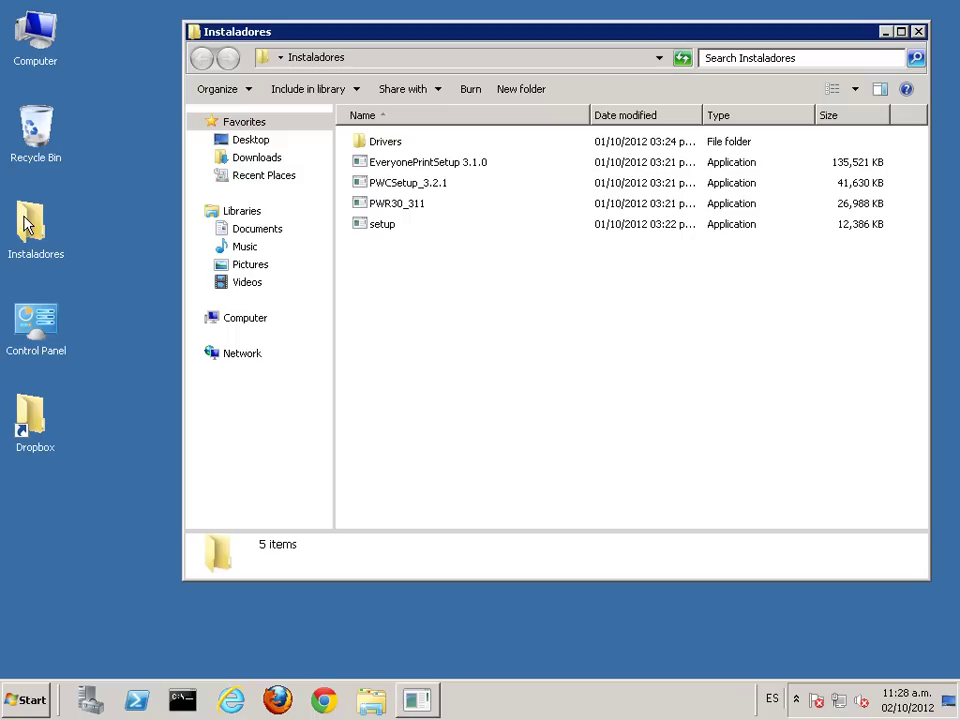
{"action": "double_click", "coordinate": [386, 145]}
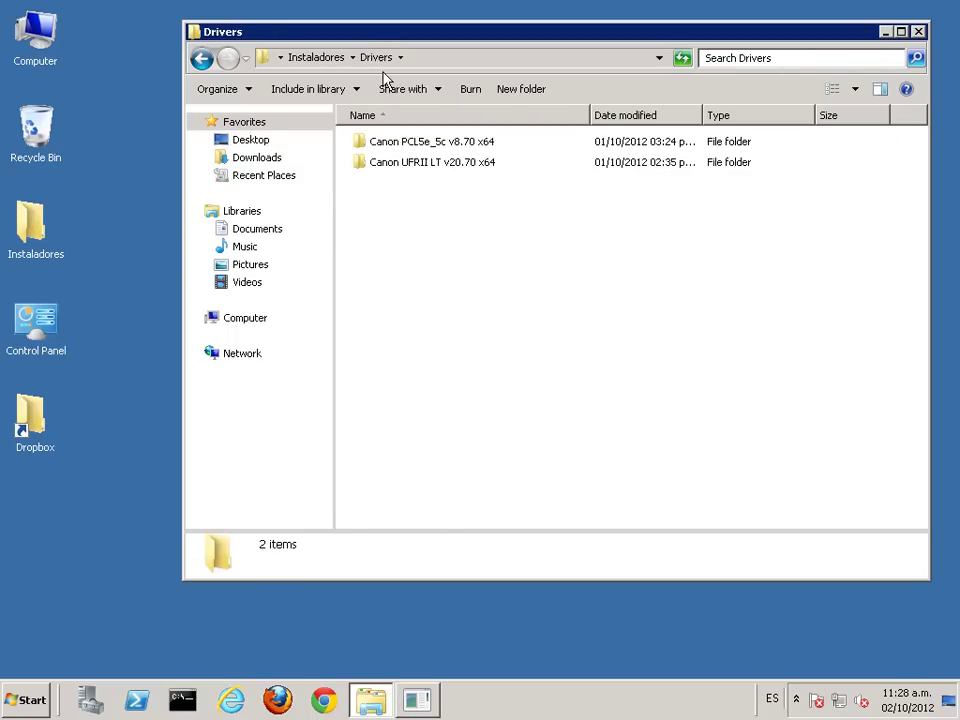
{"action": "left_click_drag", "start_coordinate": [373, 37], "coordinate": [316, 49]}
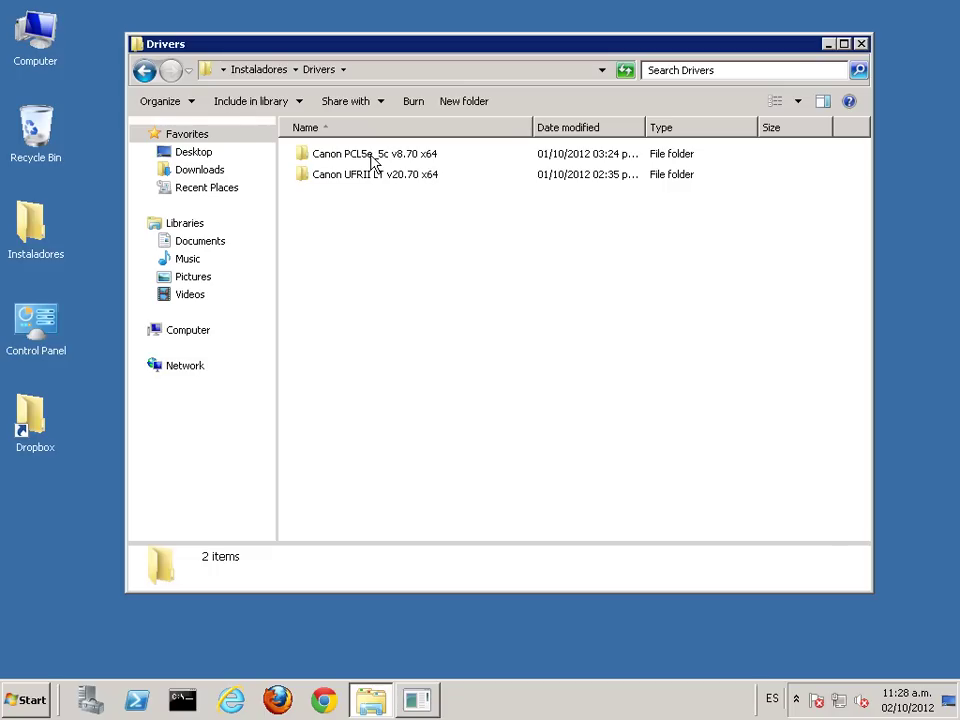
{"action": "double_click", "coordinate": [370, 162]}
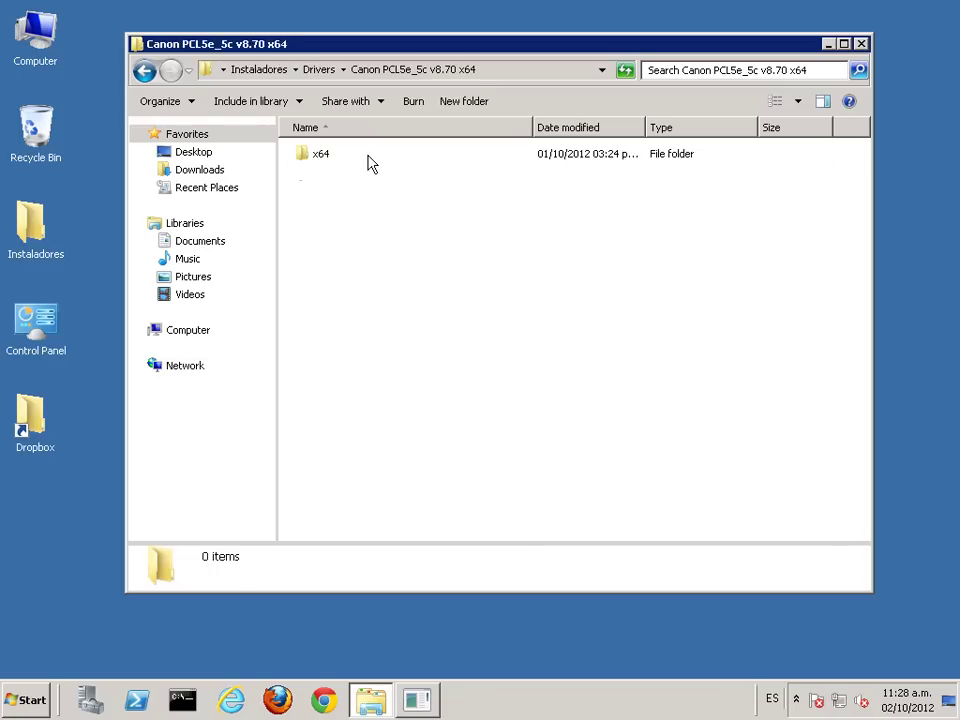
{"action": "double_click", "coordinate": [322, 163]}
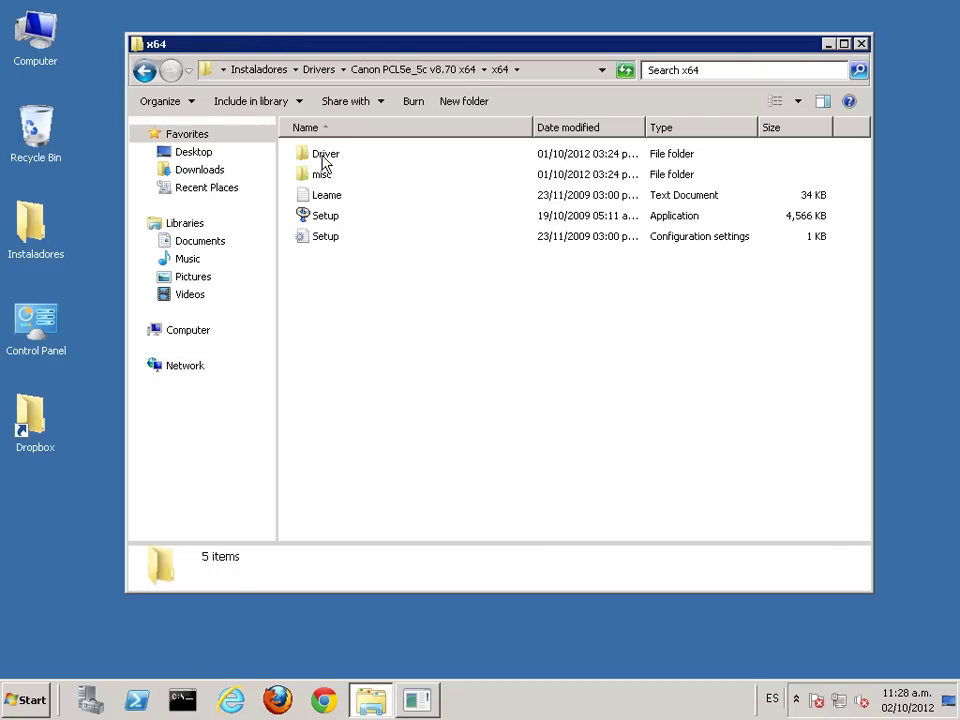
{"action": "double_click", "coordinate": [324, 163]}
{"action": "double_click", "coordinate": [324, 163]}
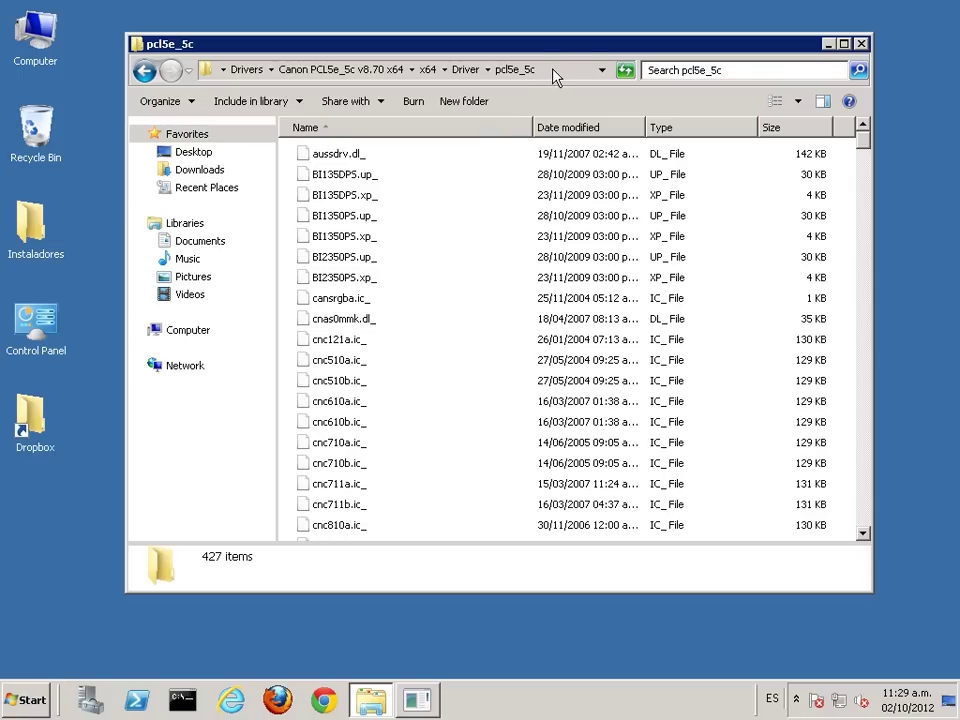
{"action": "left_click", "coordinate": [553, 77]}
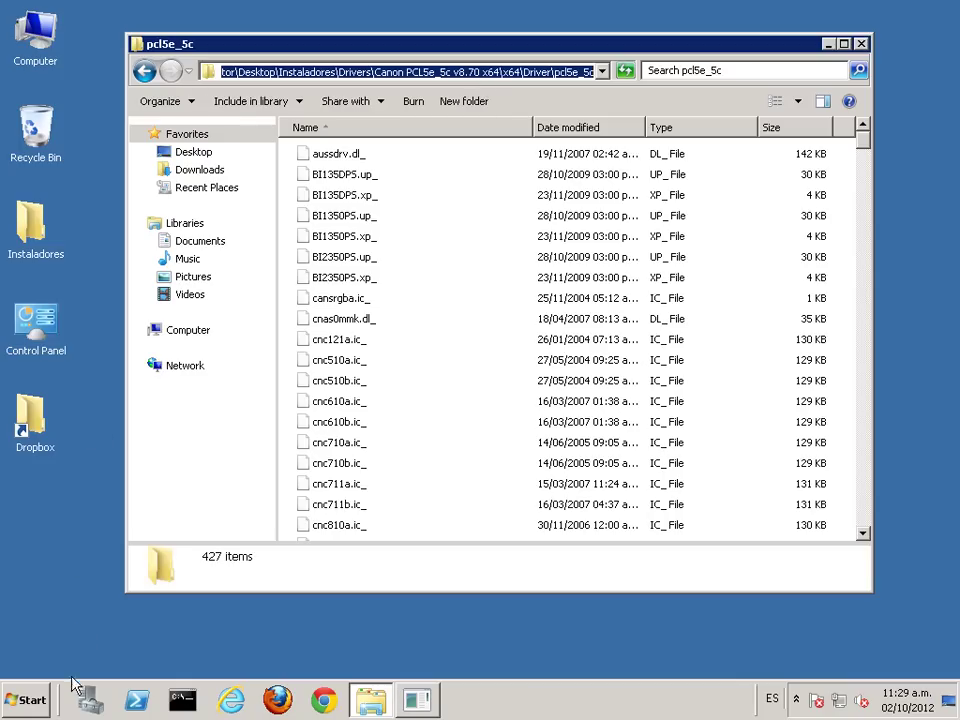
Step: From Devices and Printers, start the Add Printer wizard for a local printer
{"action": "left_click", "coordinate": [45, 701]}
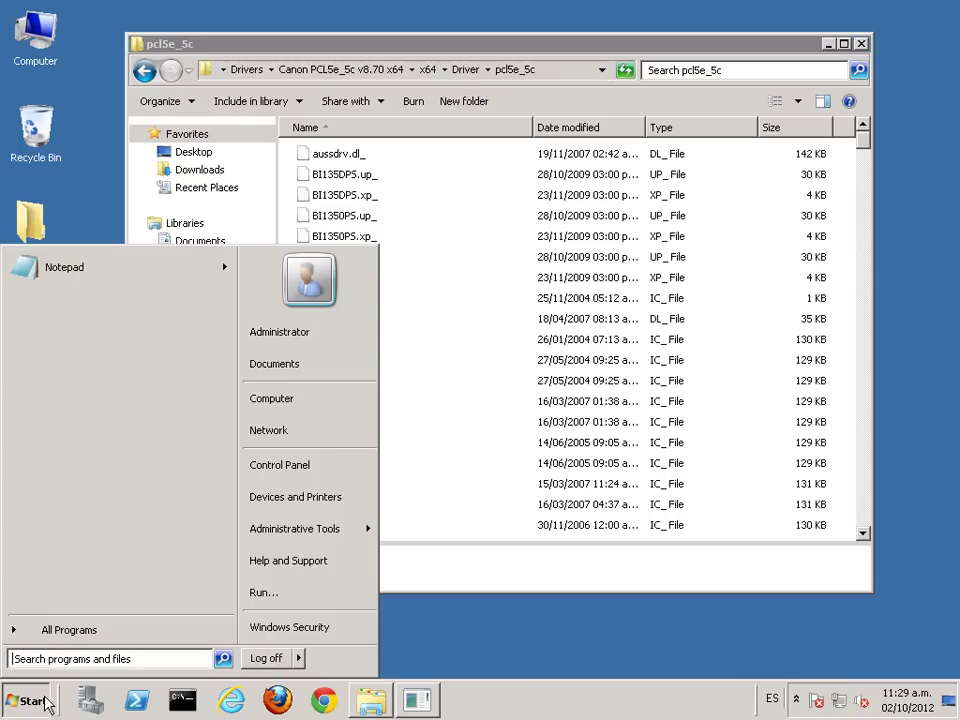
{"action": "left_click", "coordinate": [327, 498]}
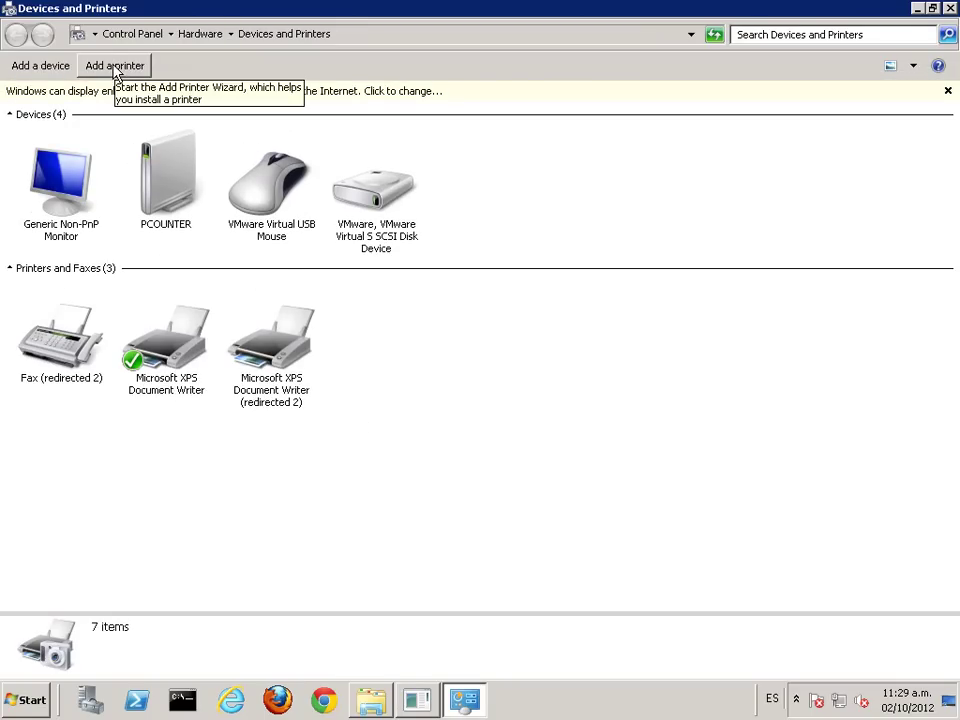
{"action": "left_click", "coordinate": [115, 68]}
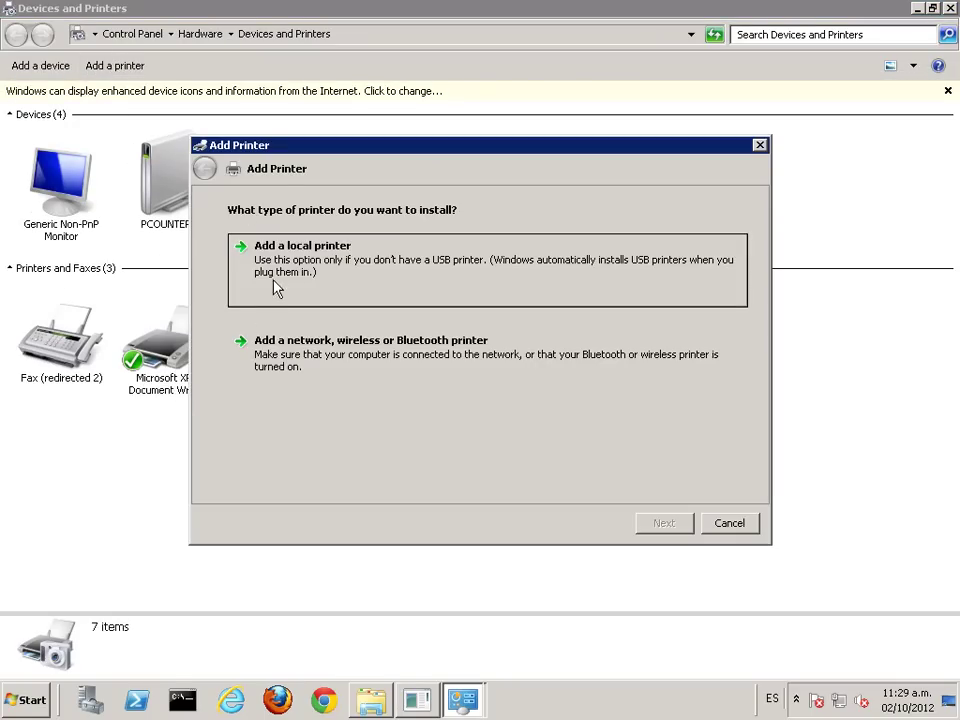
{"action": "left_click", "coordinate": [294, 276]}
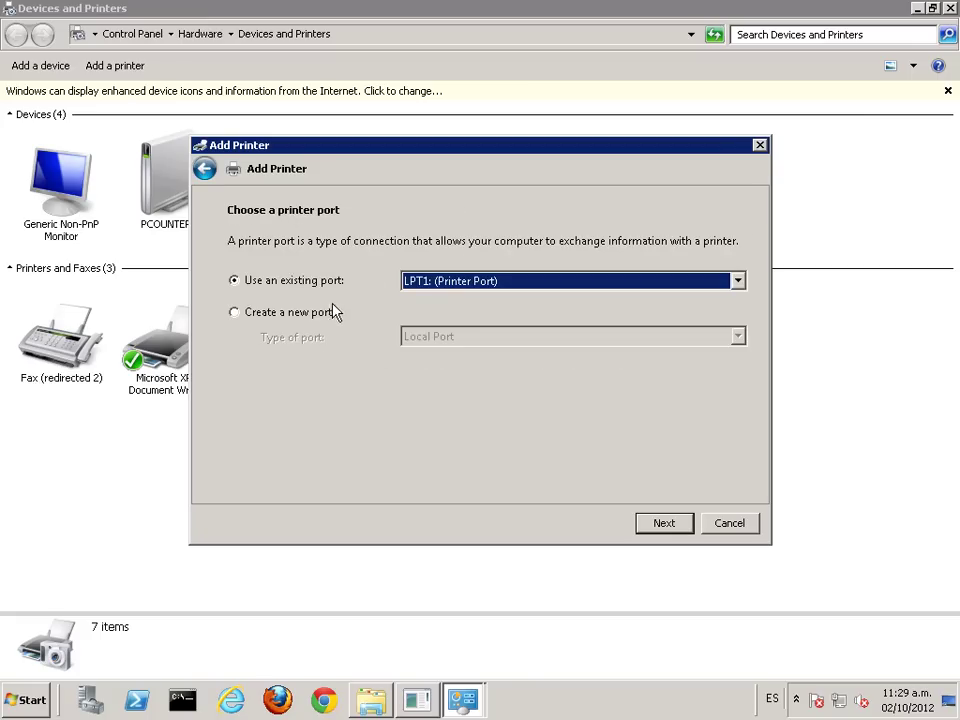
Step: Choose to create a new port of type Standard TCP/IP Port
{"action": "left_click", "coordinate": [491, 281]}
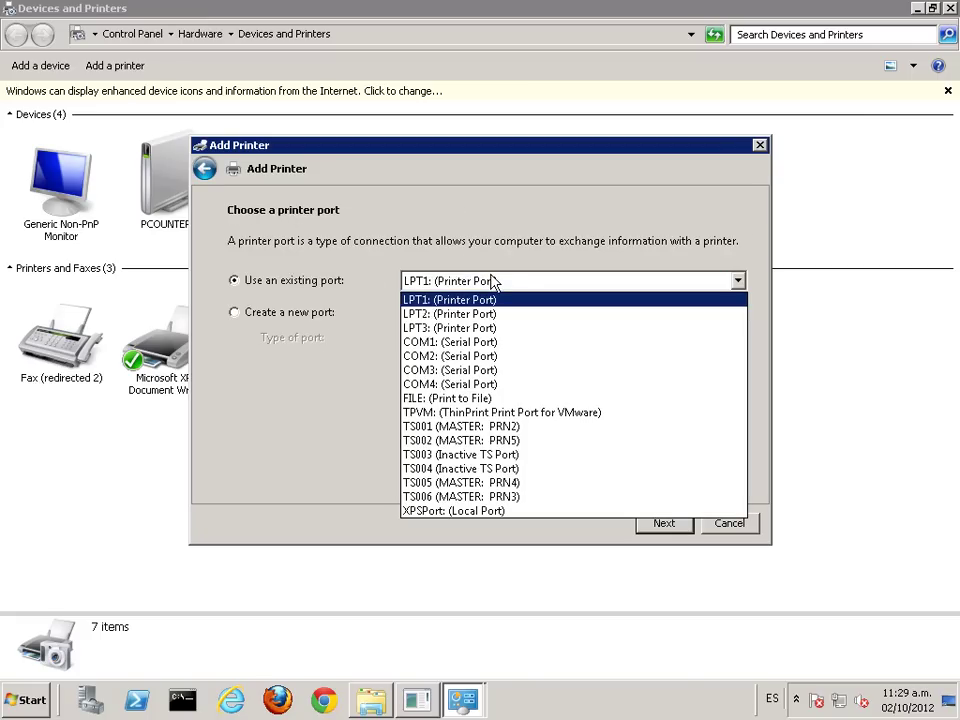
{"action": "left_click", "coordinate": [265, 318]}
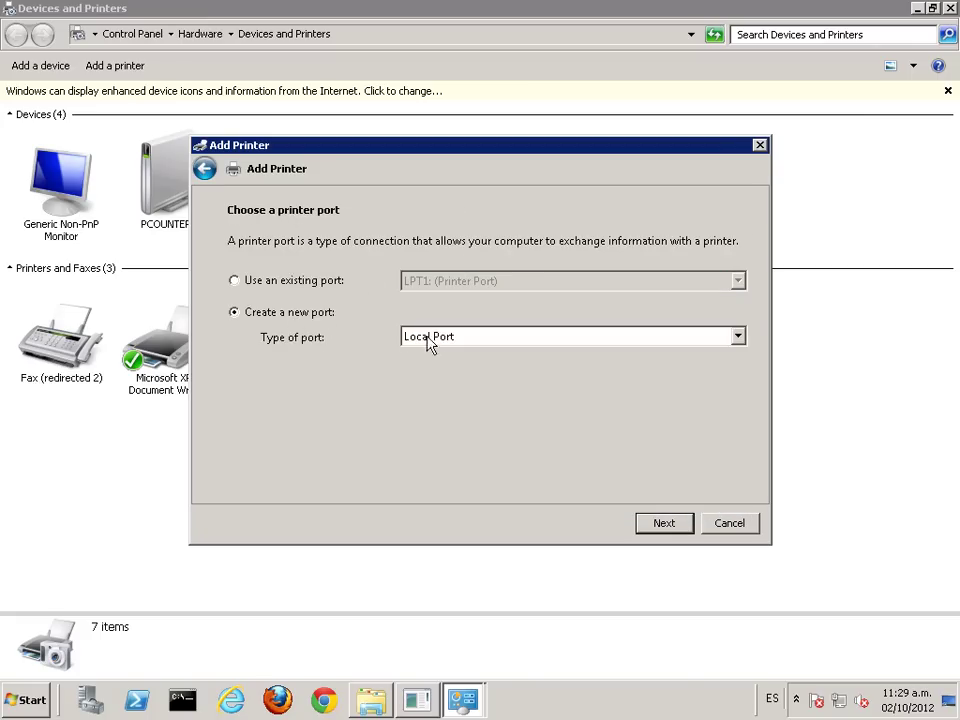
{"action": "left_click", "coordinate": [446, 337]}
{"action": "left_click", "coordinate": [450, 369]}
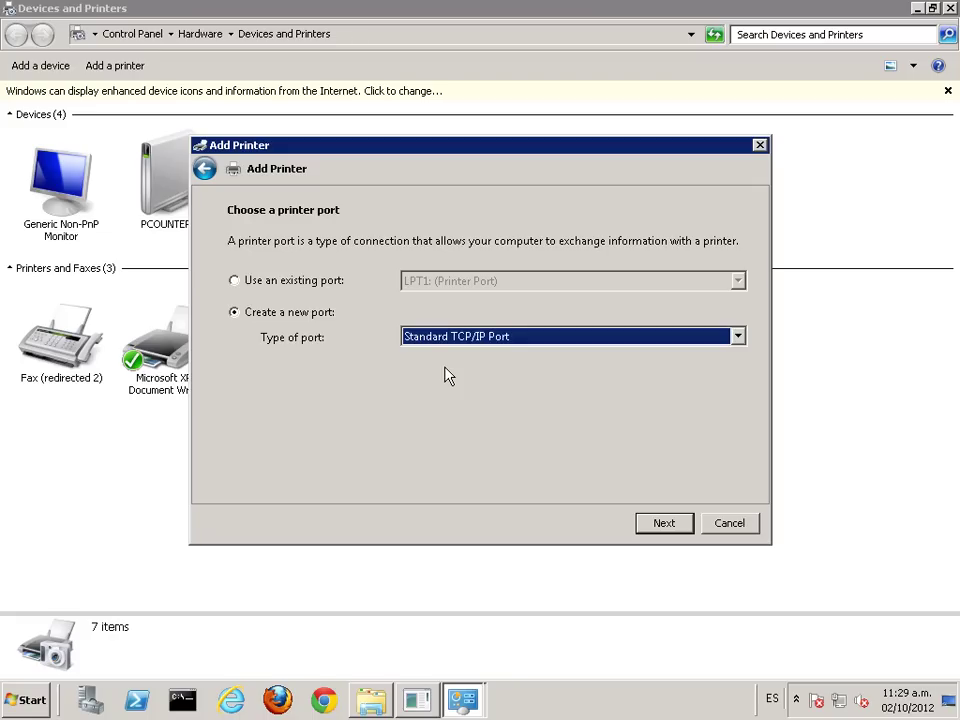
{"action": "left_click", "coordinate": [420, 700]}
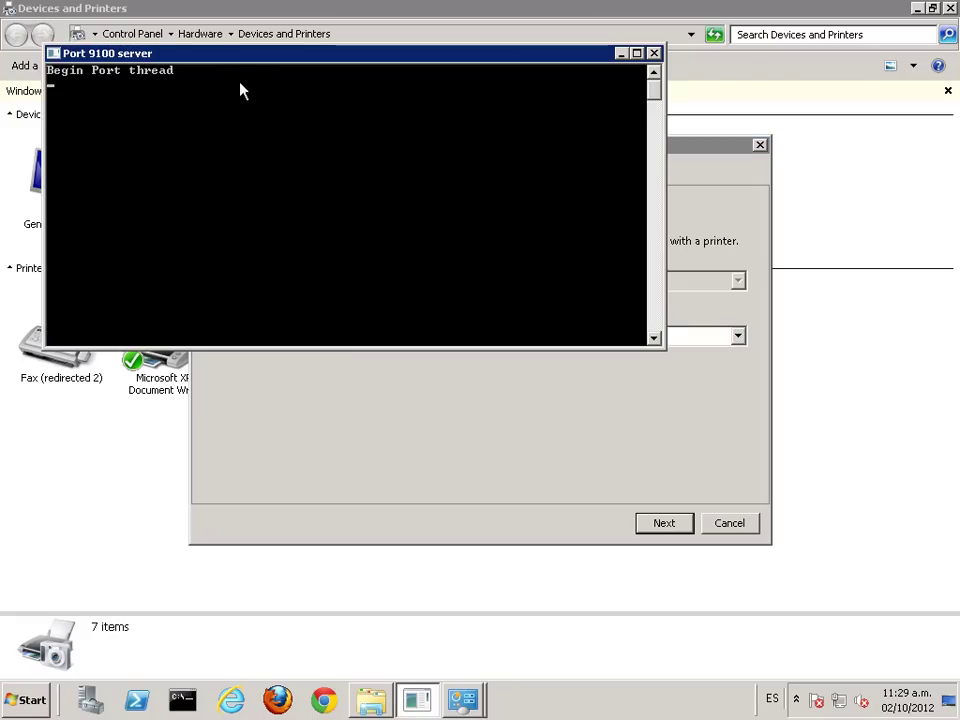
{"action": "left_click_drag", "start_coordinate": [267, 58], "coordinate": [295, 137]}
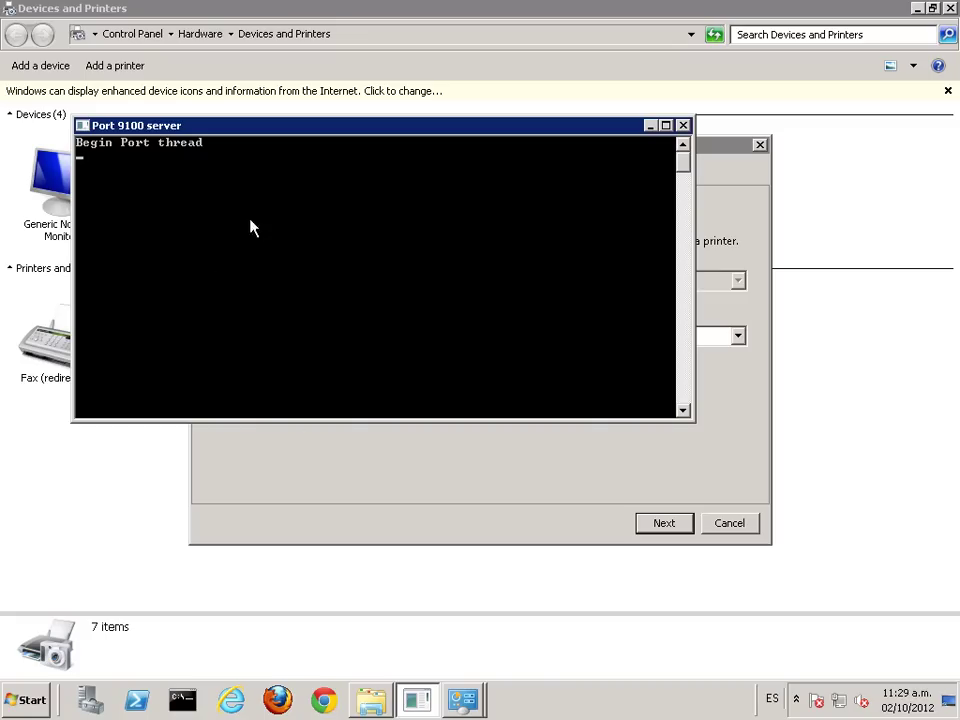
{"action": "left_click", "coordinate": [651, 127]}
{"action": "left_click", "coordinate": [186, 703]}
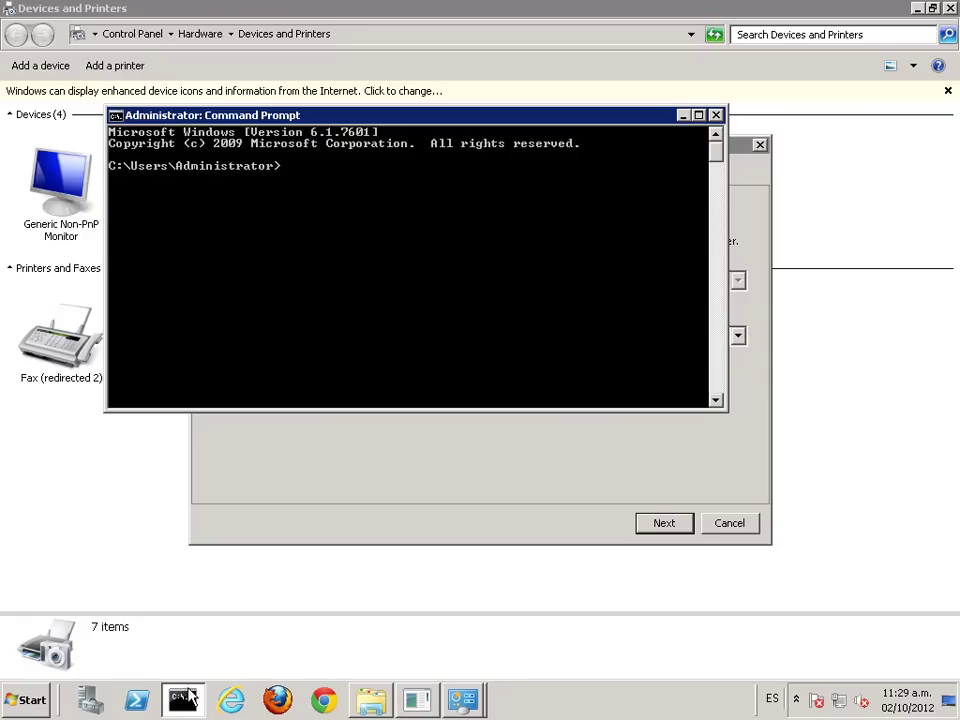
{"action": "type", "text": "ipconfig"}
{"action": "key", "text": "Return"}
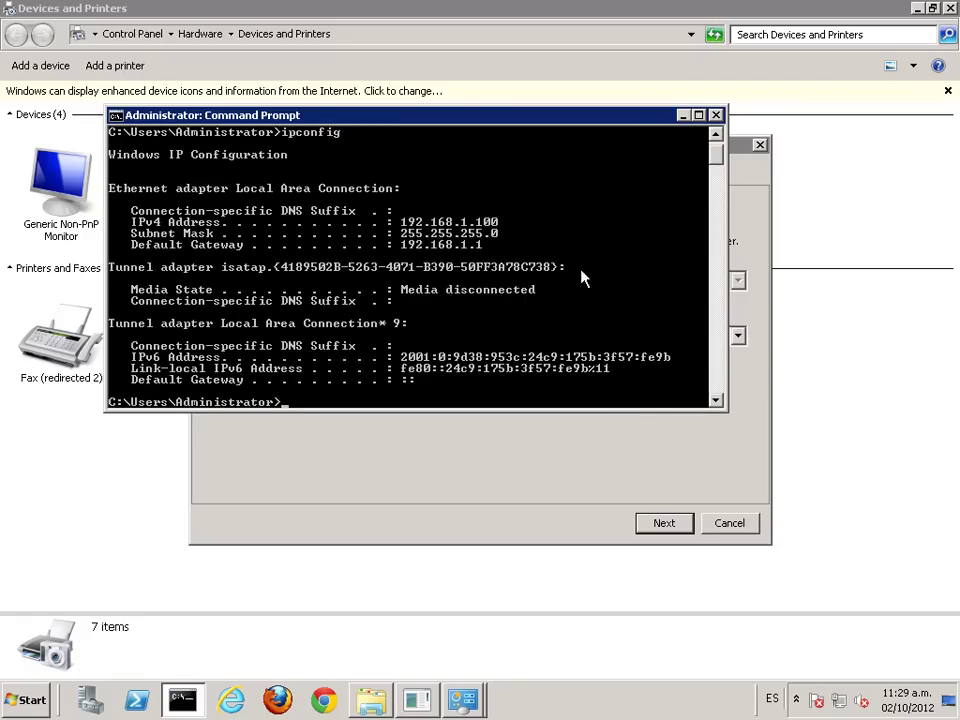
{"action": "left_click", "coordinate": [718, 117]}
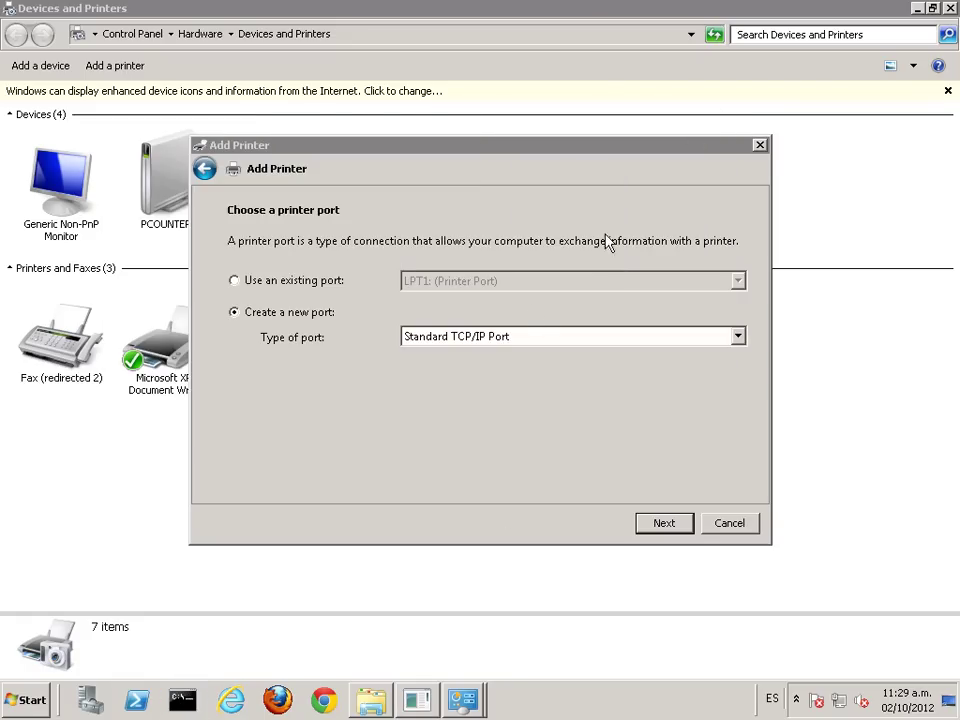
Step: Disable querying the printer and enter 192.168.1.100 as the hostname or IP address
{"action": "left_click", "coordinate": [676, 528]}
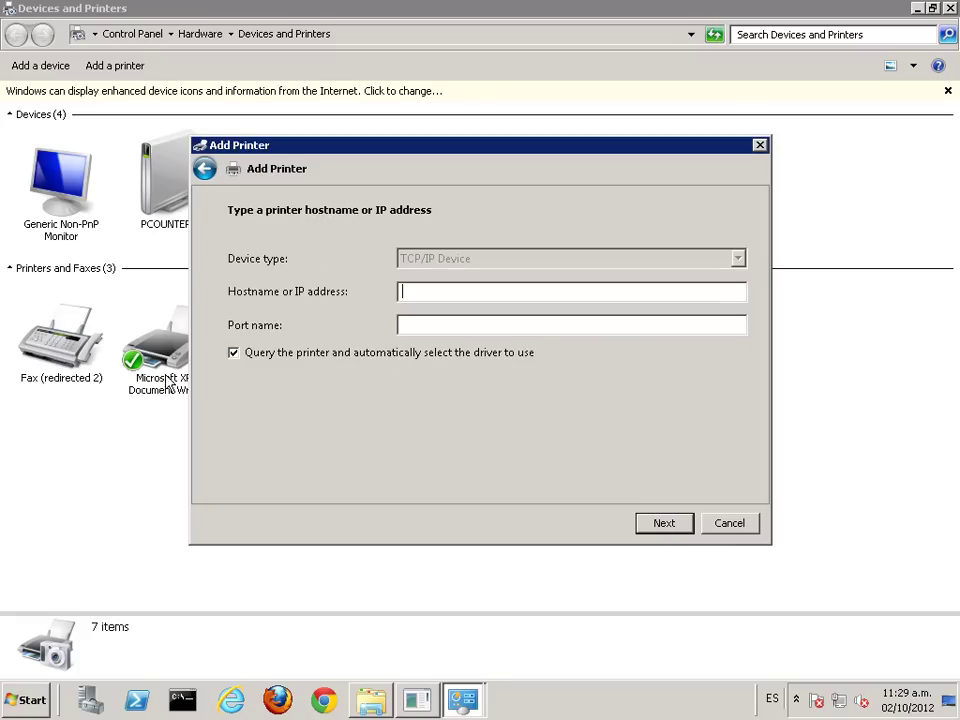
{"action": "left_click", "coordinate": [233, 352]}
{"action": "left_click", "coordinate": [445, 291]}
{"action": "type", "text": "192.16"}
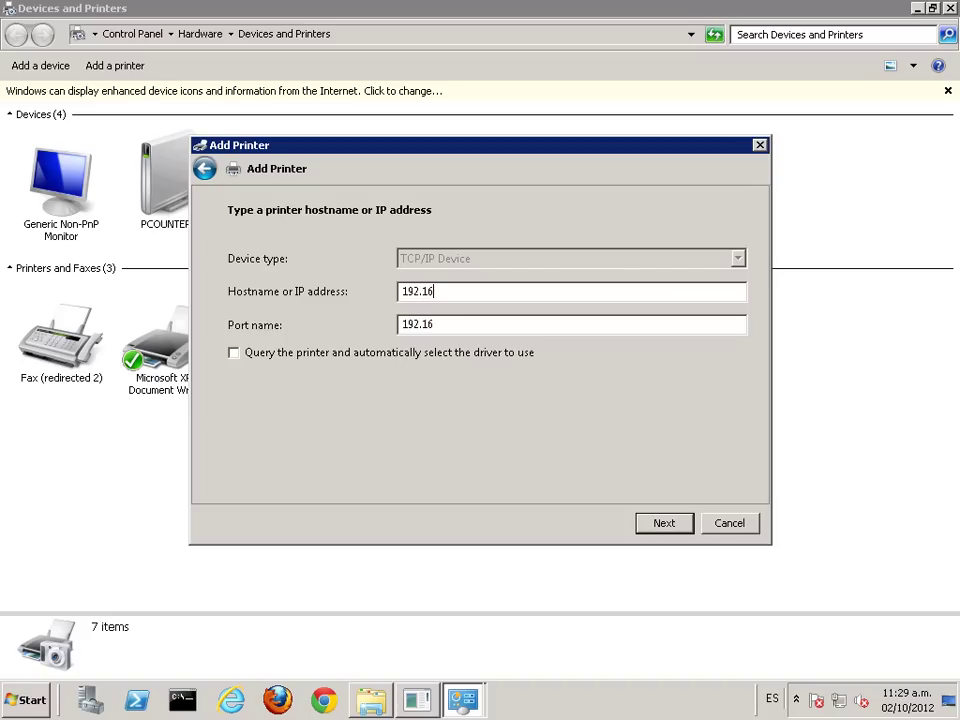
{"action": "type", "text": "8.1.100"}
Step: Continue so the wizard detects the TCP/IP port at 192.168.1.100
{"action": "left_click", "coordinate": [420, 702]}
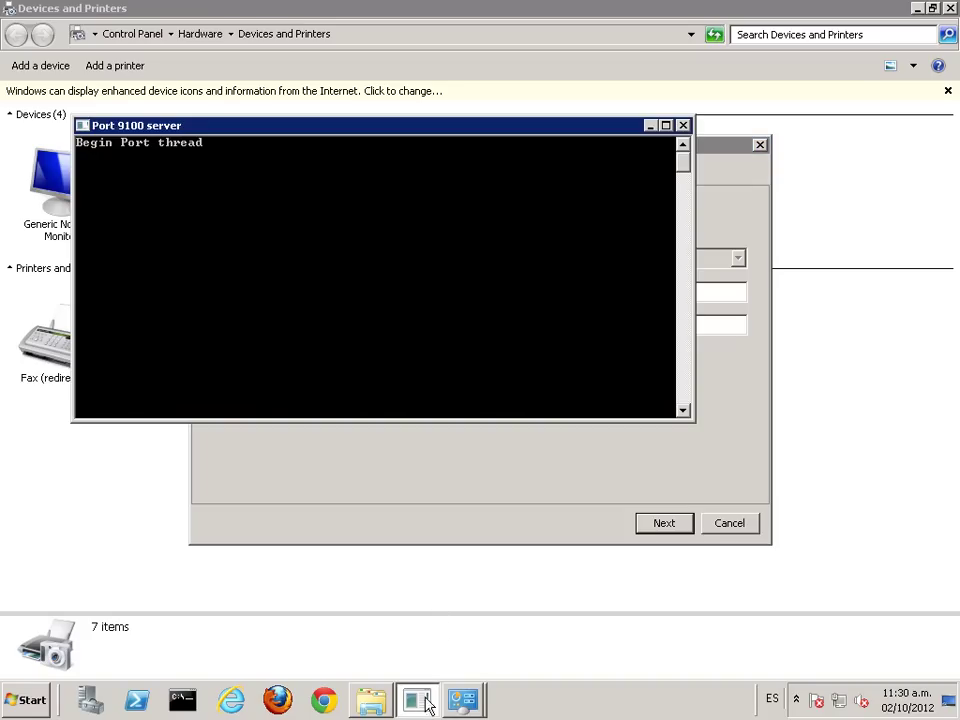
{"action": "left_click", "coordinate": [649, 126]}
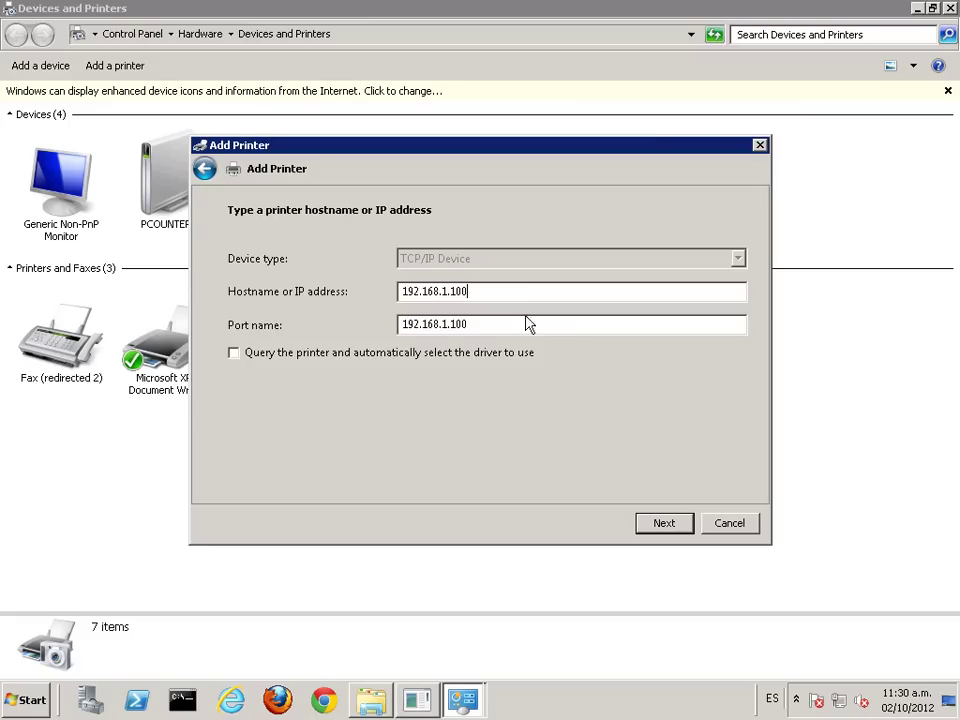
{"action": "left_click", "coordinate": [662, 525]}
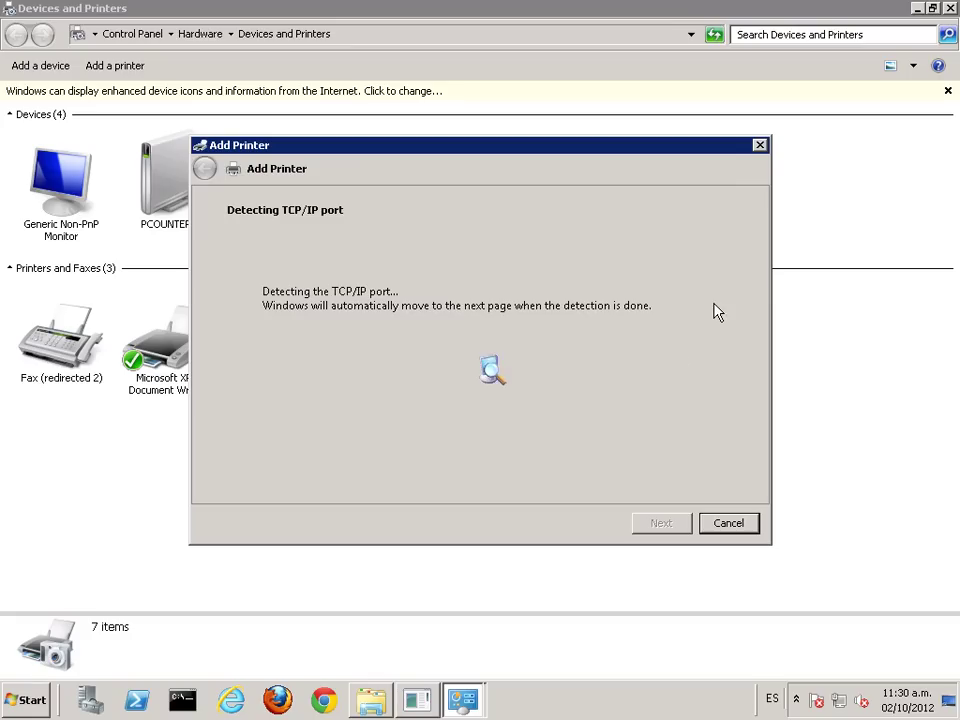
{"action": "left_click", "coordinate": [369, 699]}
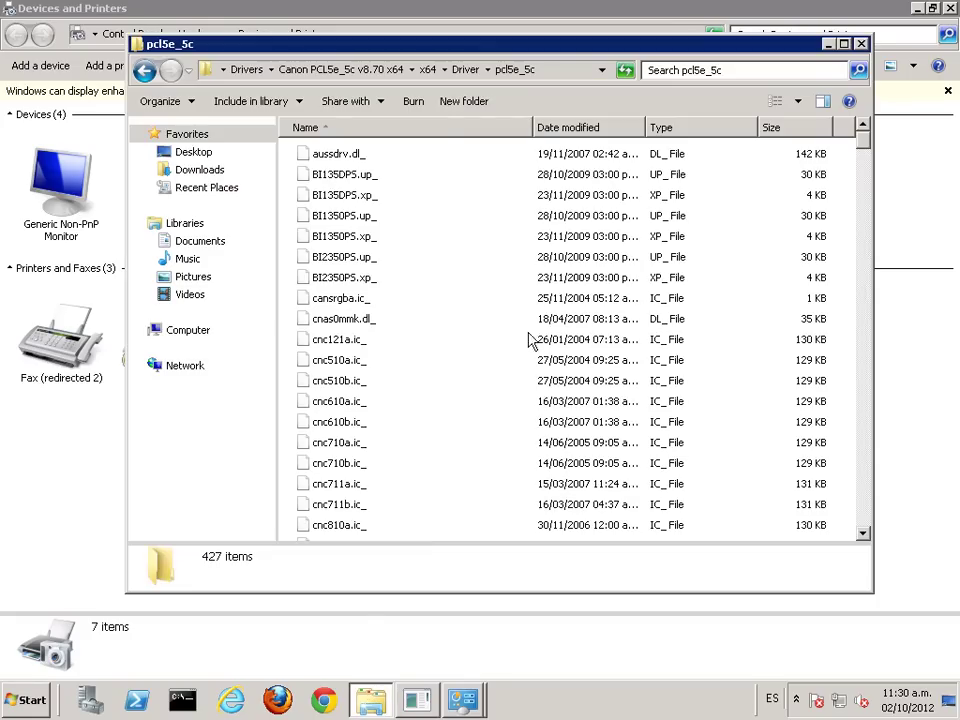
Step: Copy the pcl5e_5c driver folder's full path from the Explorer address bar
{"action": "right_click", "coordinate": [557, 75]}
{"action": "left_click", "coordinate": [546, 79]}
{"action": "left_click", "coordinate": [546, 79]}
{"action": "right_click", "coordinate": [548, 80]}
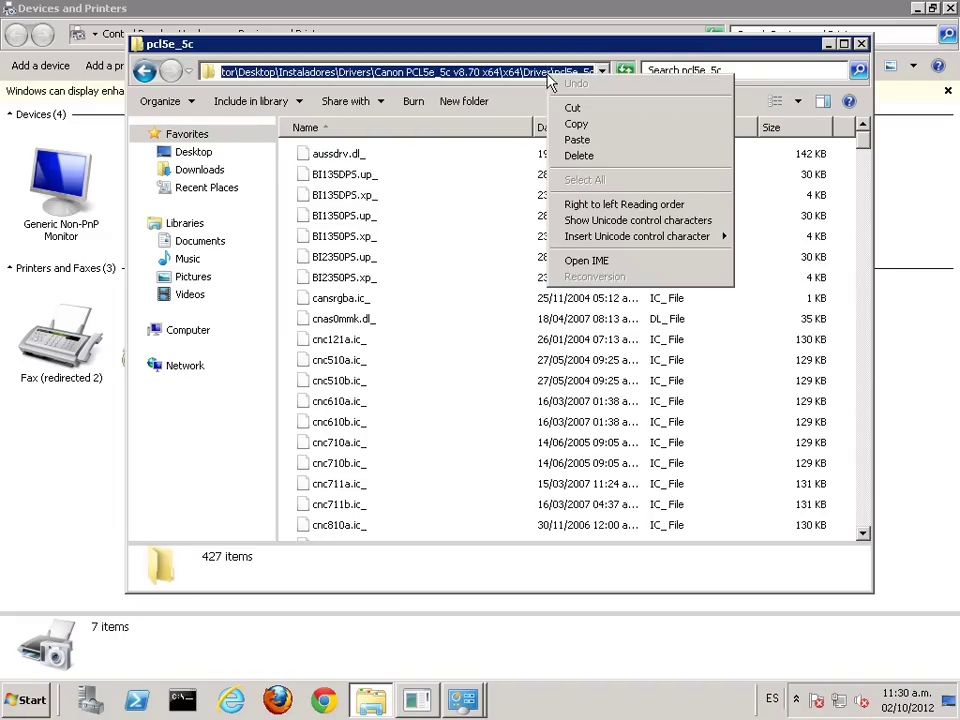
{"action": "left_click", "coordinate": [578, 124]}
{"action": "left_click", "coordinate": [620, 28]}
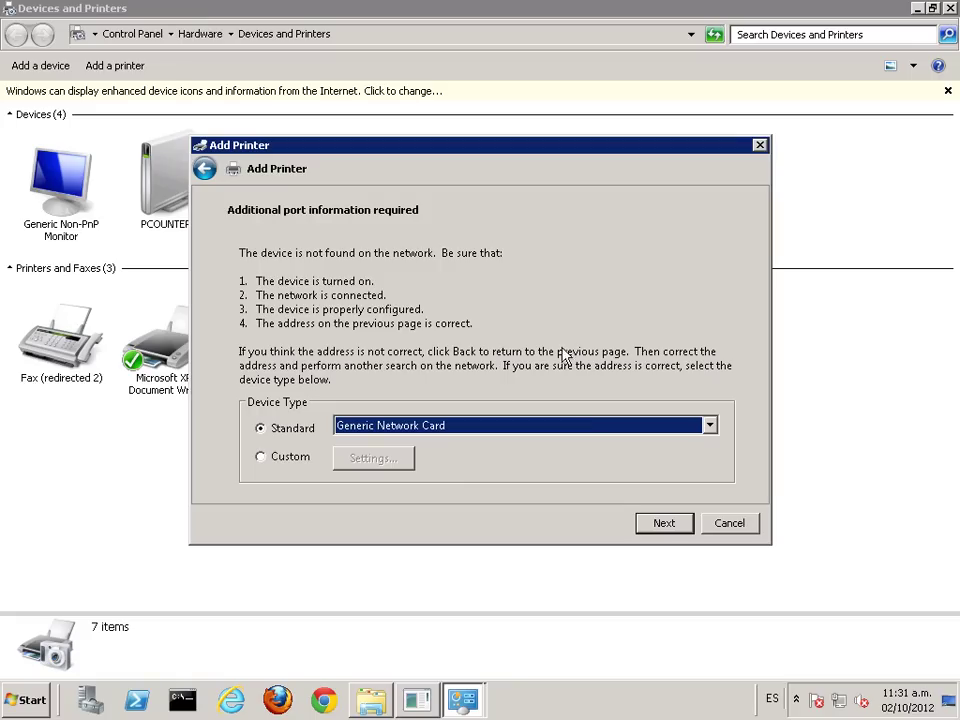
Step: Load drivers from disk using the pasted pcl5e_5c folder path
{"action": "left_click", "coordinate": [665, 523]}
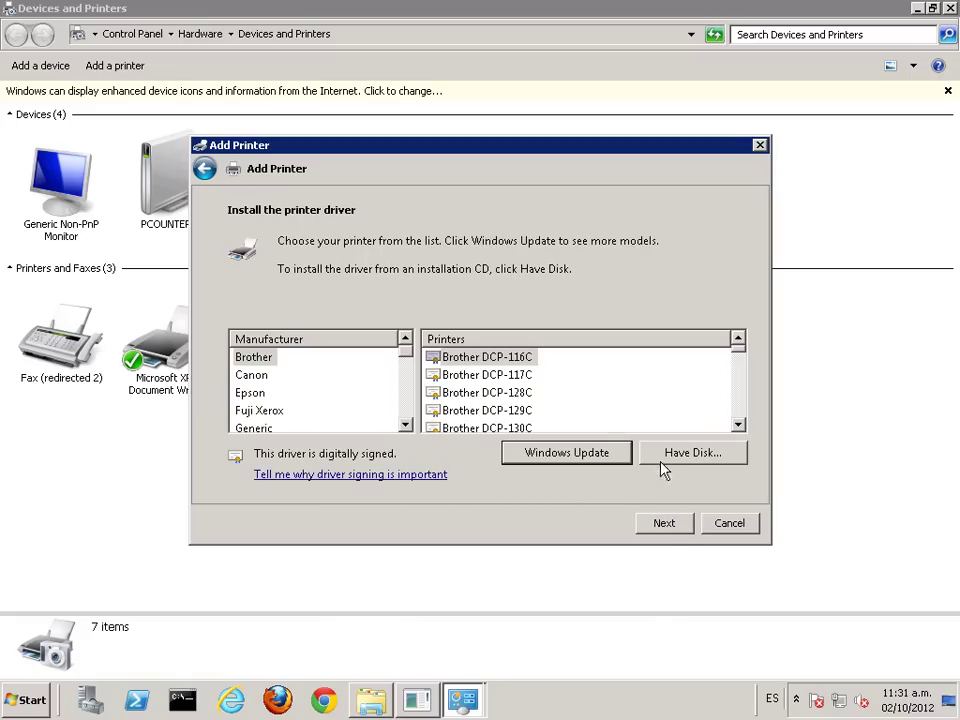
{"action": "left_click", "coordinate": [691, 458]}
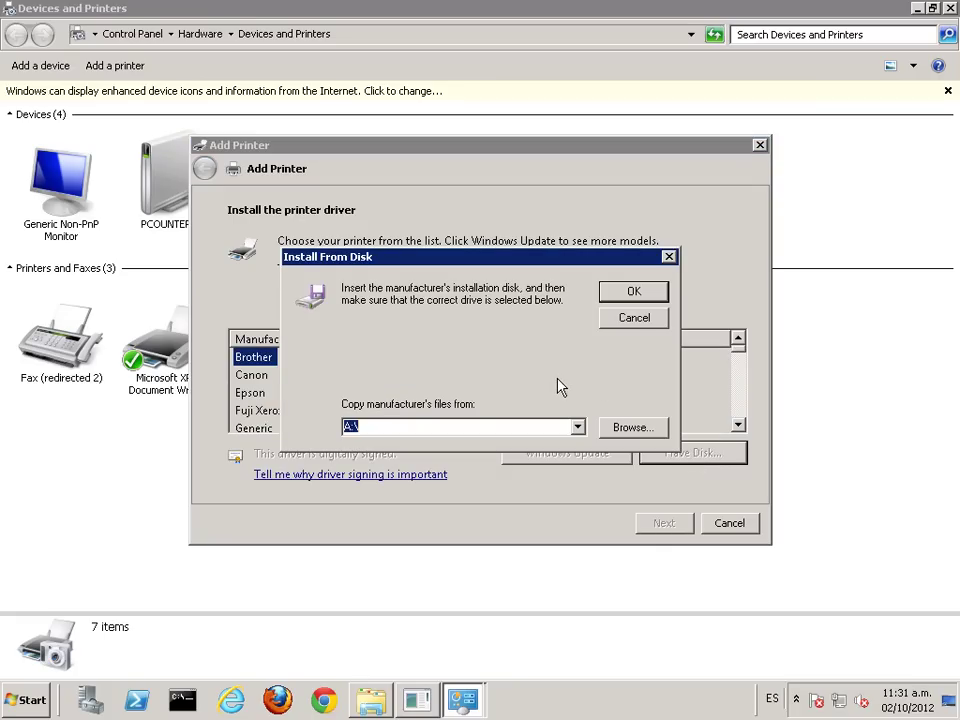
{"action": "key", "text": "ctrl+v"}
{"action": "left_click", "coordinate": [633, 291]}
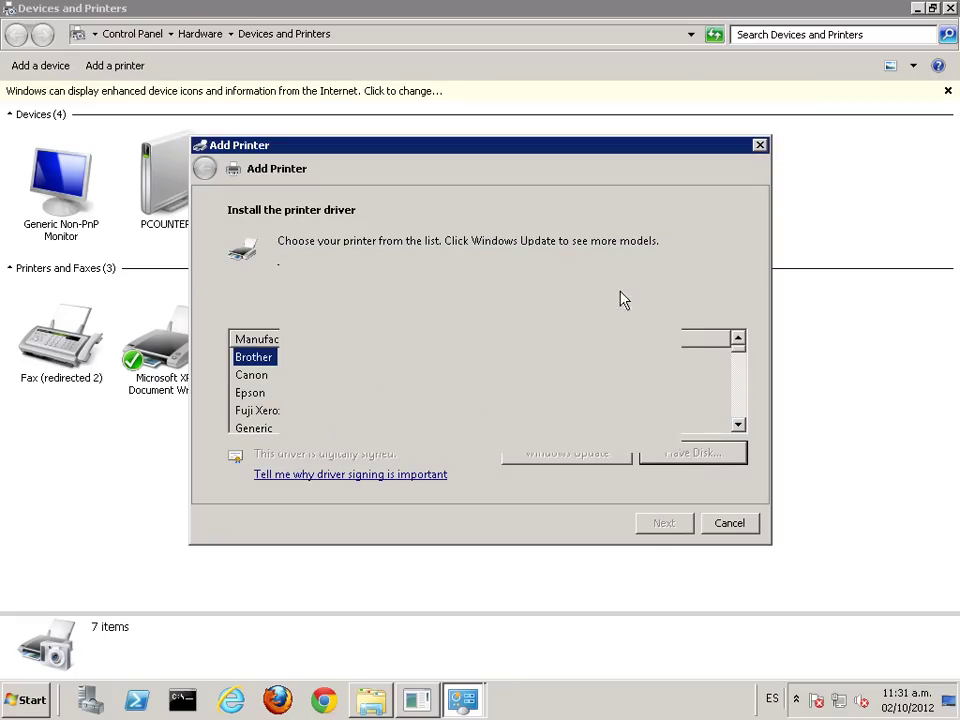
Step: Select the Canon iR1020/1024/1025 PCL5e model from the printer list
{"action": "left_click", "coordinate": [343, 413]}
{"action": "scroll", "coordinate": [335, 420], "scroll_direction": "down", "scroll_amount": 1}
{"action": "scroll", "coordinate": [335, 420], "scroll_direction": "down", "scroll_amount": 3}
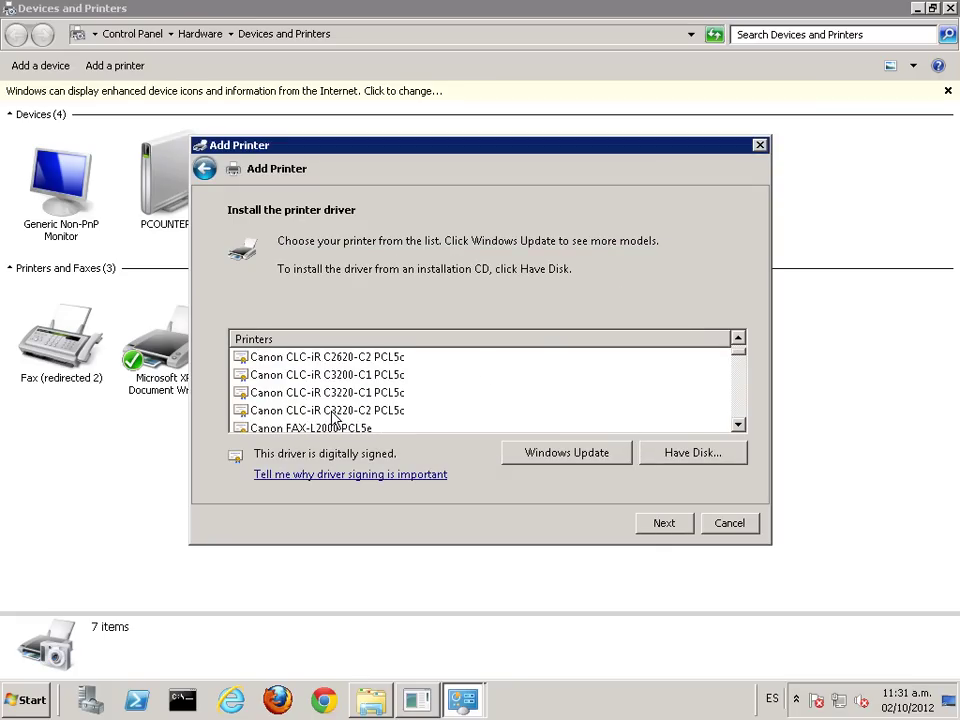
{"action": "scroll", "coordinate": [335, 420], "scroll_direction": "up", "scroll_amount": 1}
{"action": "scroll", "coordinate": [336, 418], "scroll_direction": "down", "scroll_amount": 3}
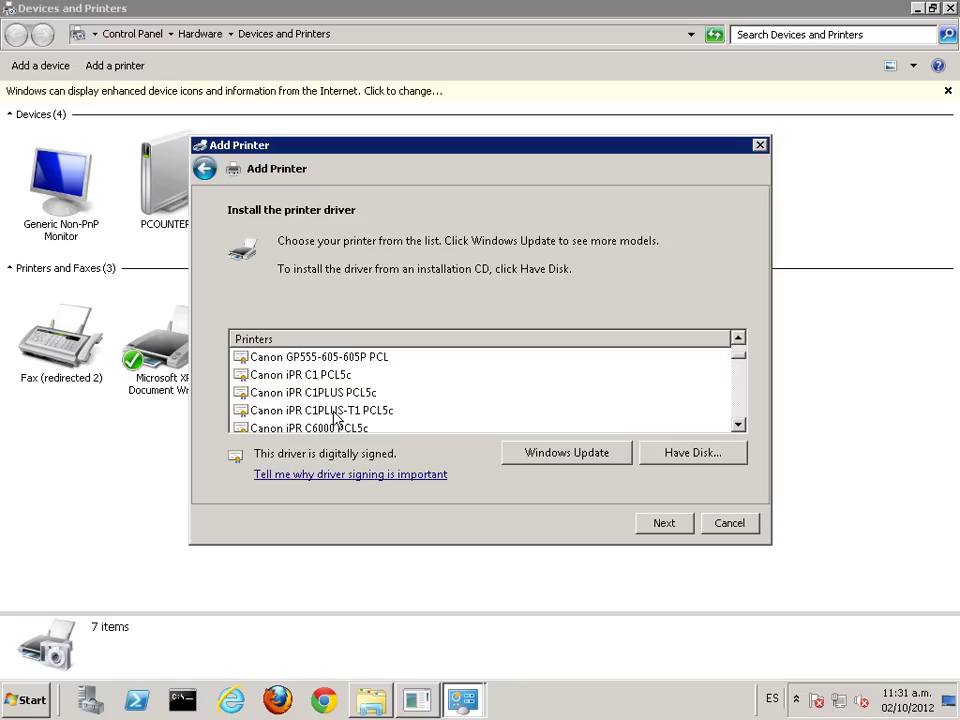
{"action": "scroll", "coordinate": [336, 418], "scroll_direction": "down", "scroll_amount": 7}
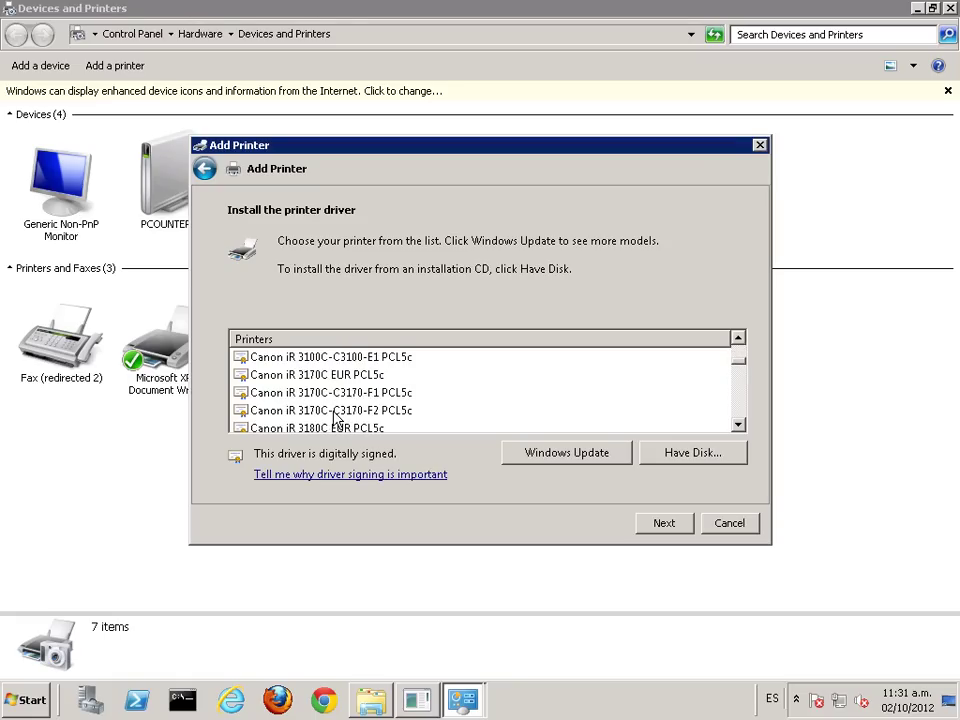
{"action": "scroll", "coordinate": [336, 418], "scroll_direction": "down", "scroll_amount": 2}
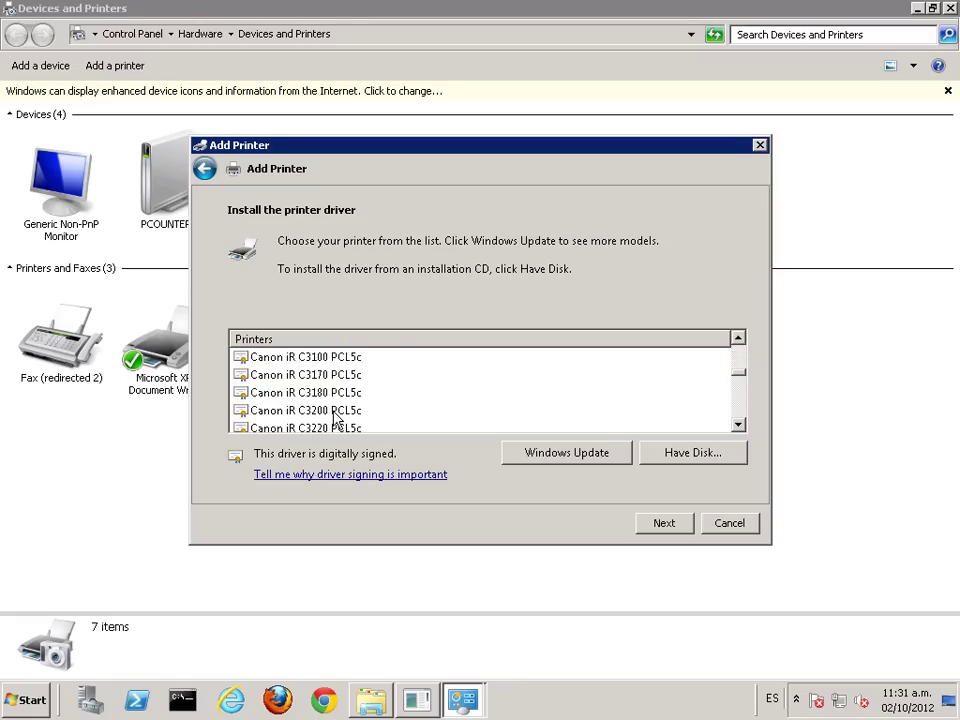
{"action": "scroll", "coordinate": [336, 418], "scroll_direction": "down", "scroll_amount": 3}
{"action": "scroll", "coordinate": [336, 418], "scroll_direction": "down", "scroll_amount": 8}
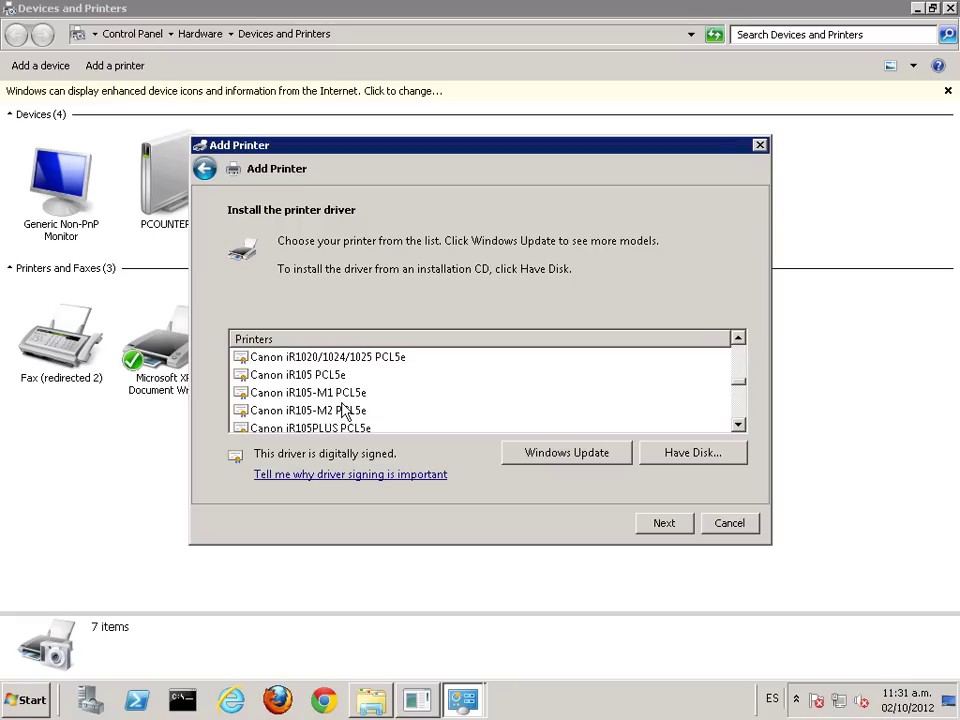
{"action": "scroll", "coordinate": [340, 418], "scroll_direction": "down", "scroll_amount": 1}
{"action": "scroll", "coordinate": [343, 412], "scroll_direction": "down", "scroll_amount": 2}
{"action": "scroll", "coordinate": [343, 412], "scroll_direction": "up", "scroll_amount": 1}
{"action": "scroll", "coordinate": [343, 412], "scroll_direction": "up", "scroll_amount": 1}
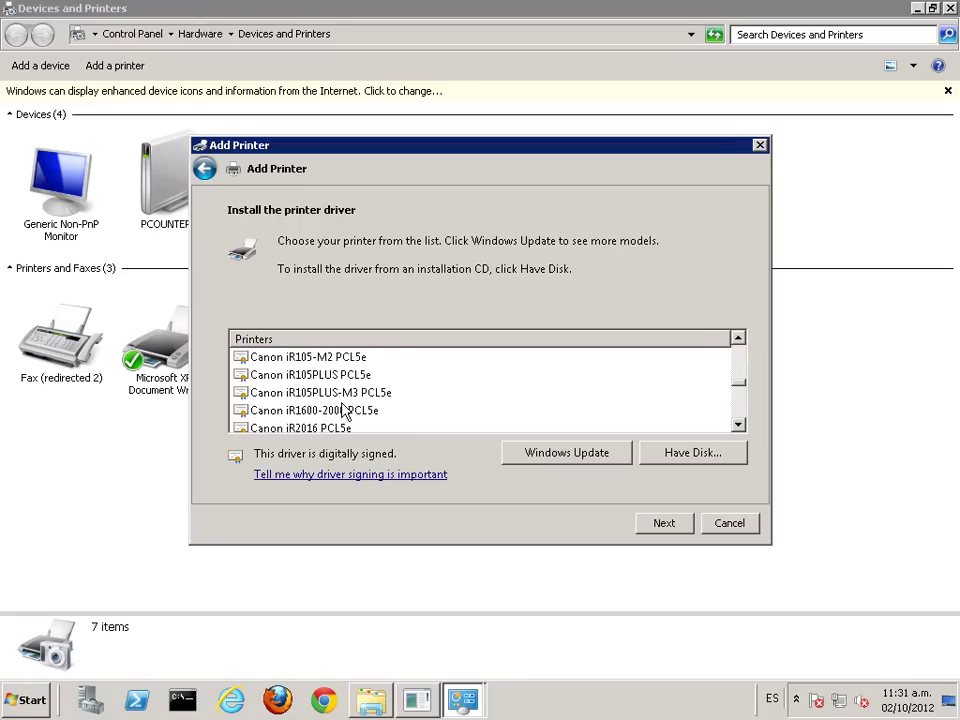
{"action": "scroll", "coordinate": [343, 412], "scroll_direction": "up", "scroll_amount": 1}
{"action": "scroll", "coordinate": [343, 412], "scroll_direction": "up", "scroll_amount": 1}
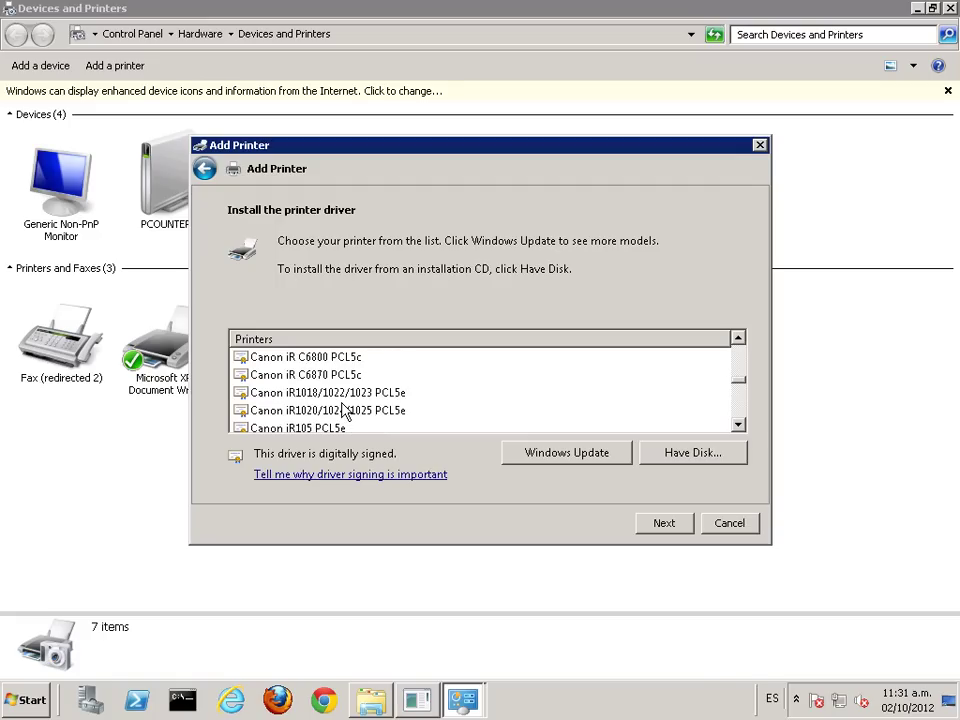
{"action": "left_click", "coordinate": [345, 411]}
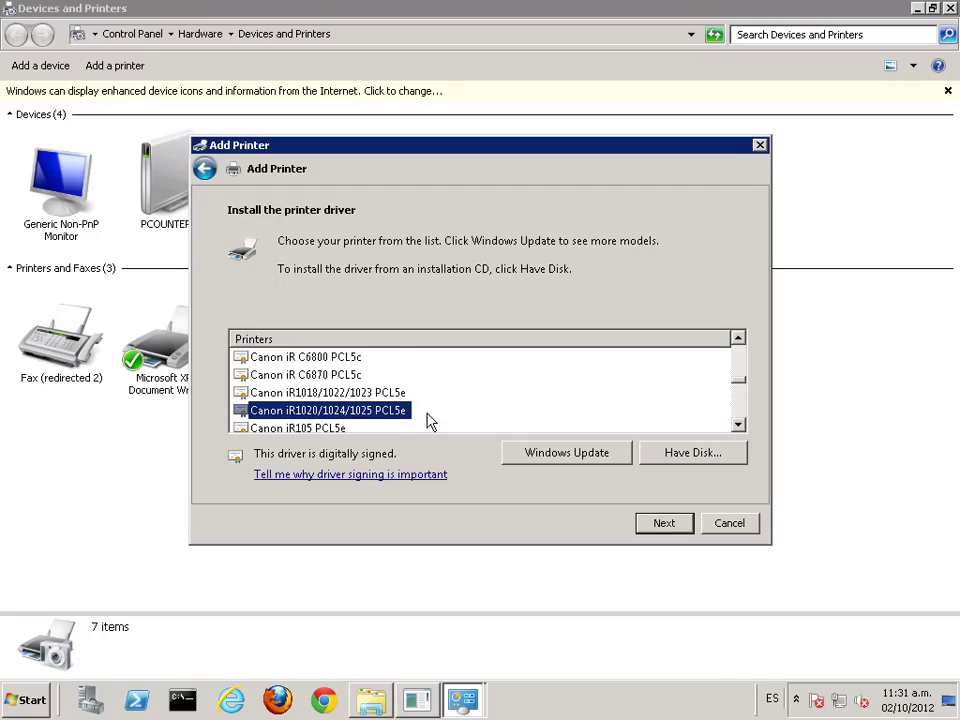
Step: Name the printer Prn_Canon_PCL, share it as Prn_Canon_PCL, and finish the installation
{"action": "left_click", "coordinate": [669, 530]}
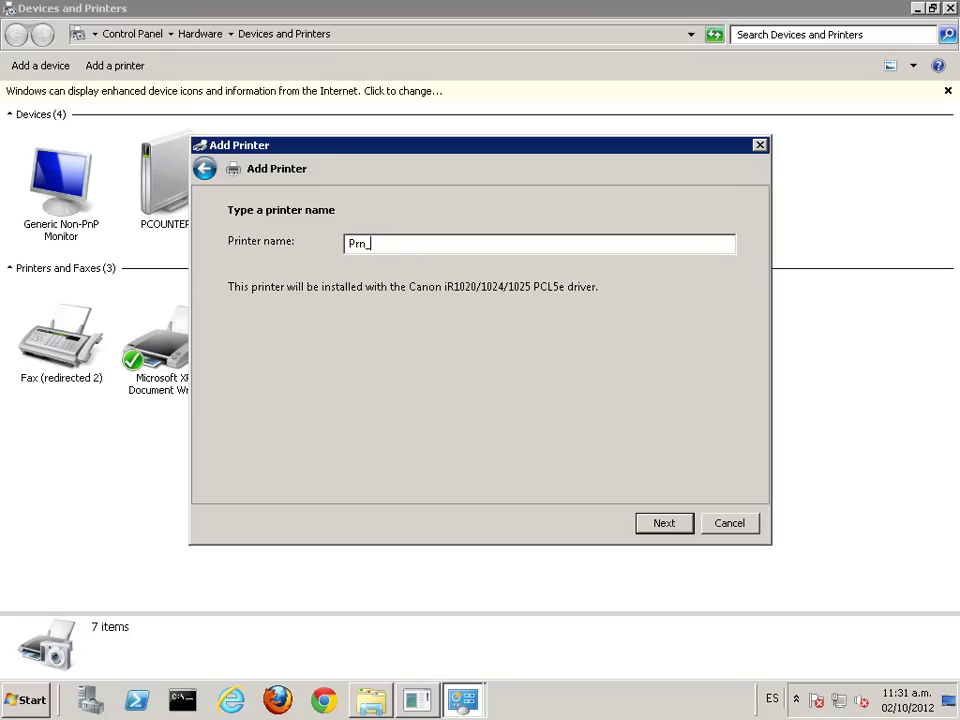
{"action": "type", "text": "anon_PCL"}
{"action": "left_click", "coordinate": [668, 524]}
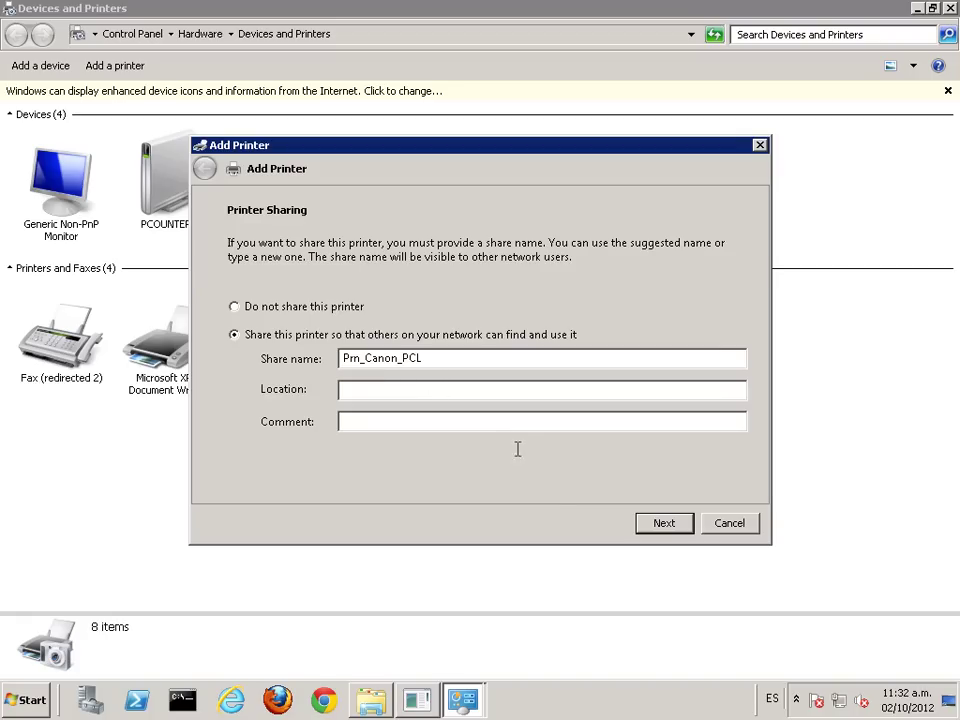
{"action": "left_click", "coordinate": [664, 523]}
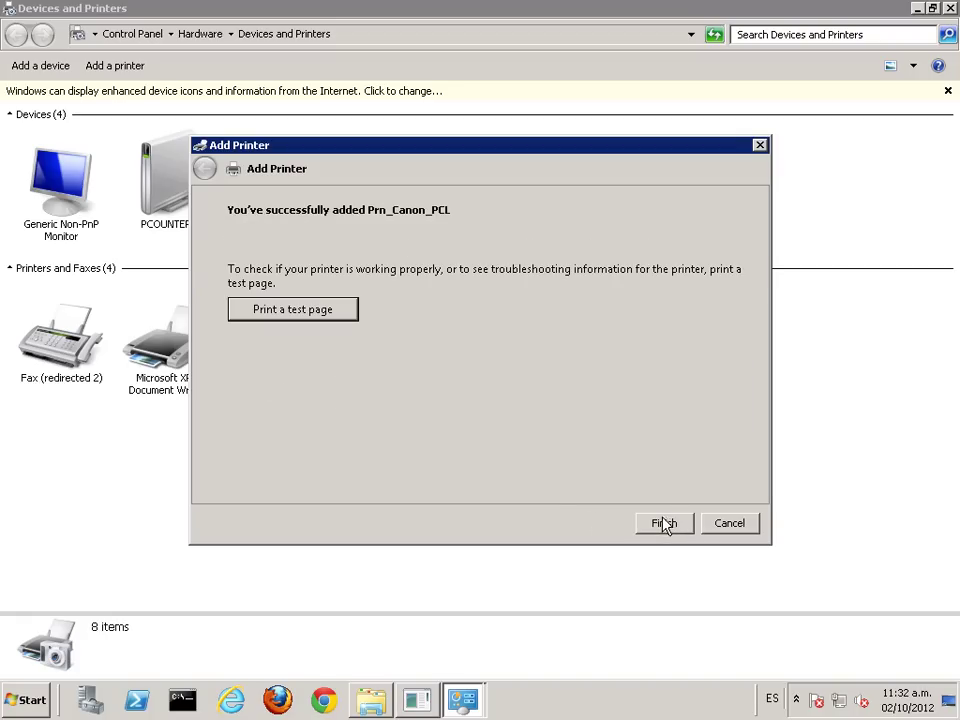
{"action": "left_click", "coordinate": [664, 525]}
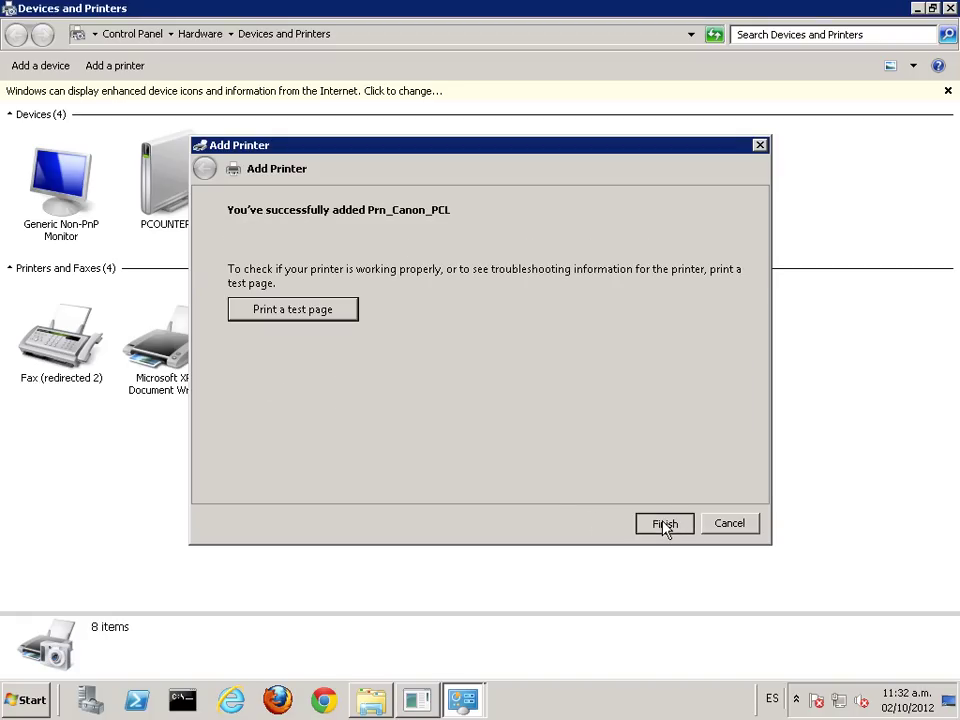
{"action": "left_click", "coordinate": [378, 345]}
Step: In Prn_Canon_PCL's printer properties, untick Render print jobs on client computers under Sharing
{"action": "right_click", "coordinate": [381, 352]}
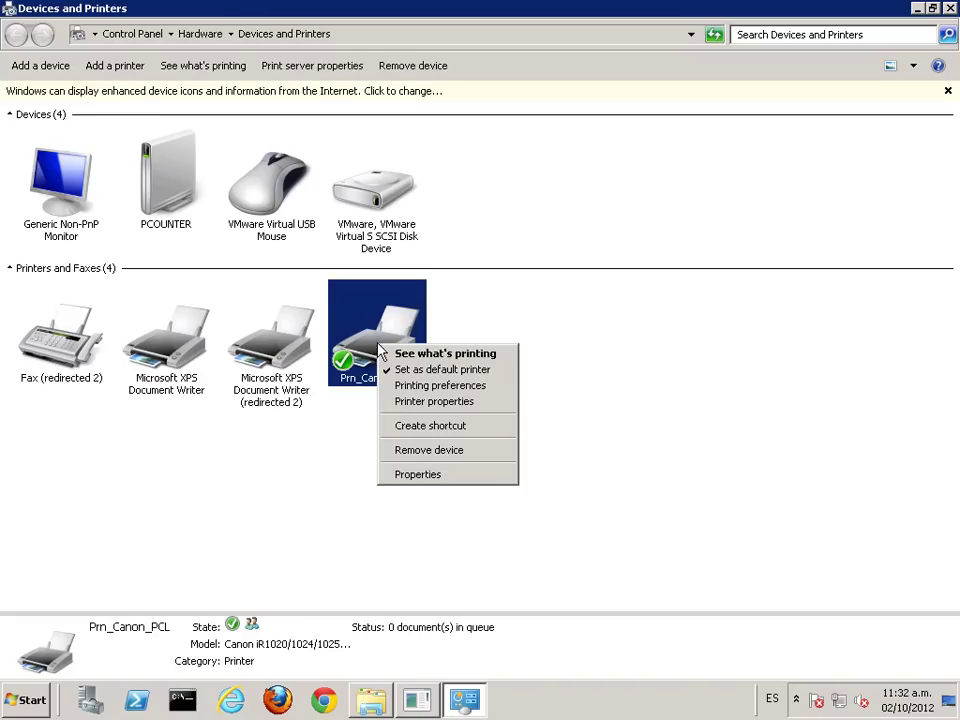
{"action": "left_click", "coordinate": [430, 402]}
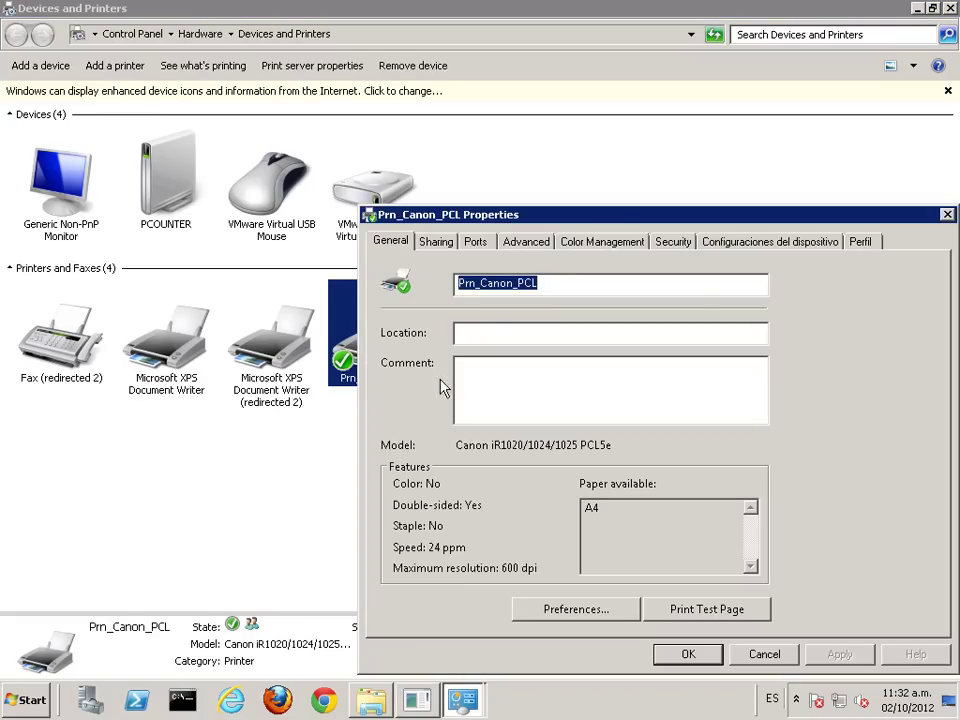
{"action": "left_click_drag", "start_coordinate": [500, 220], "coordinate": [297, 181]}
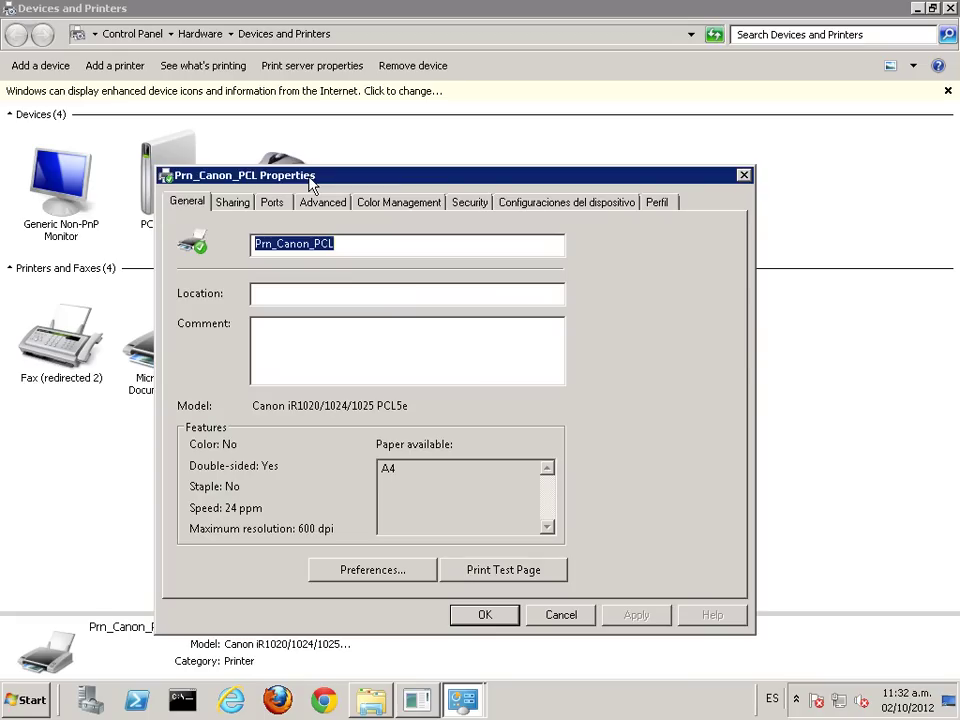
{"action": "left_click", "coordinate": [236, 204]}
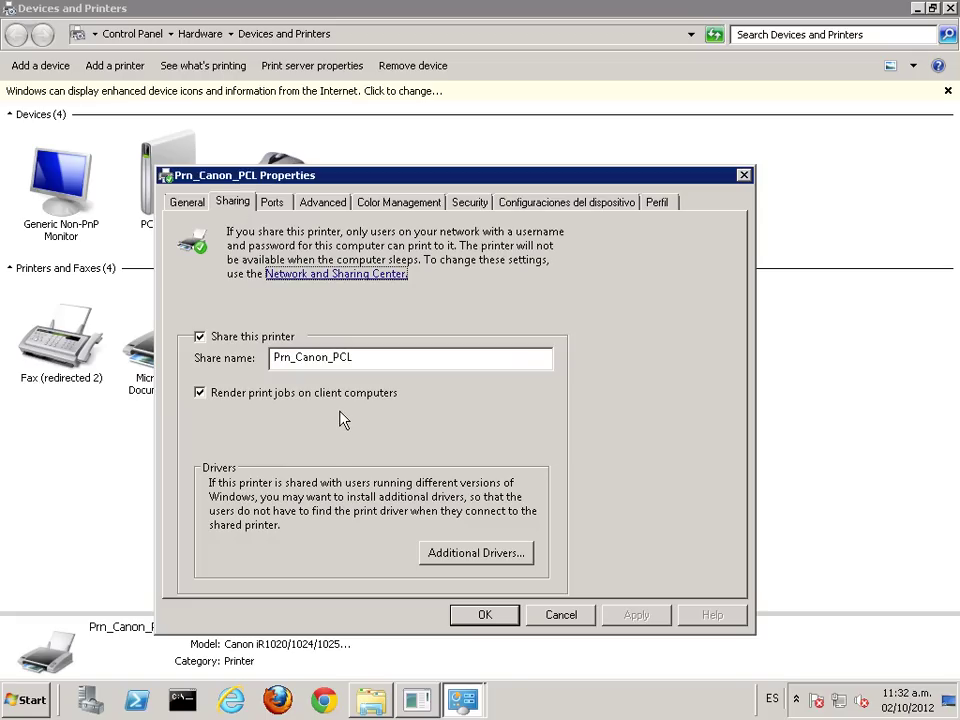
{"action": "left_click", "coordinate": [199, 396]}
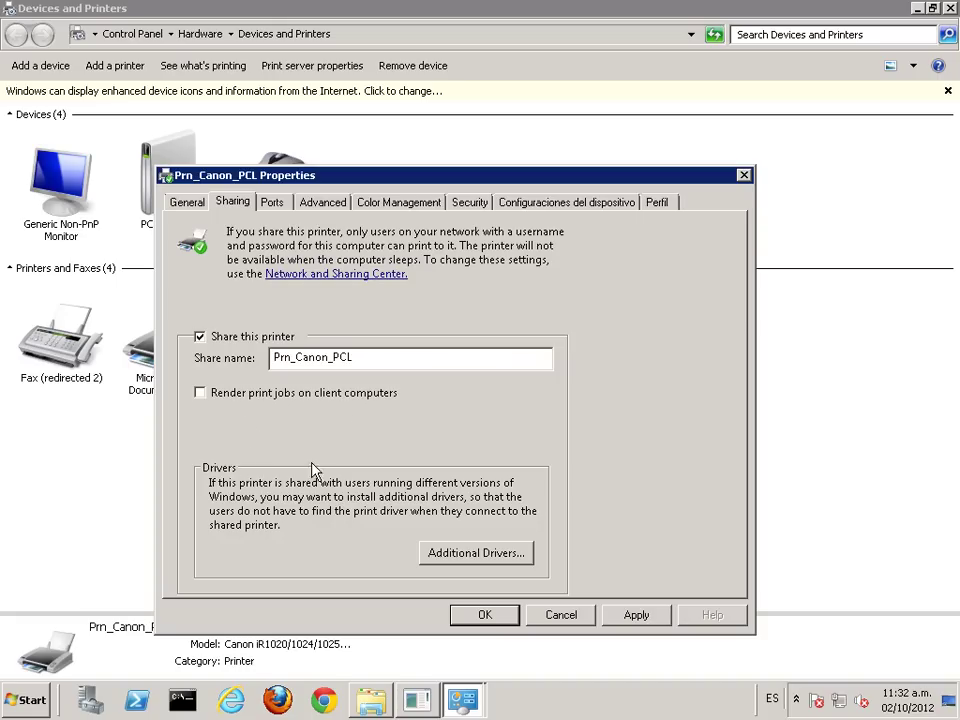
{"action": "left_click", "coordinate": [271, 202]}
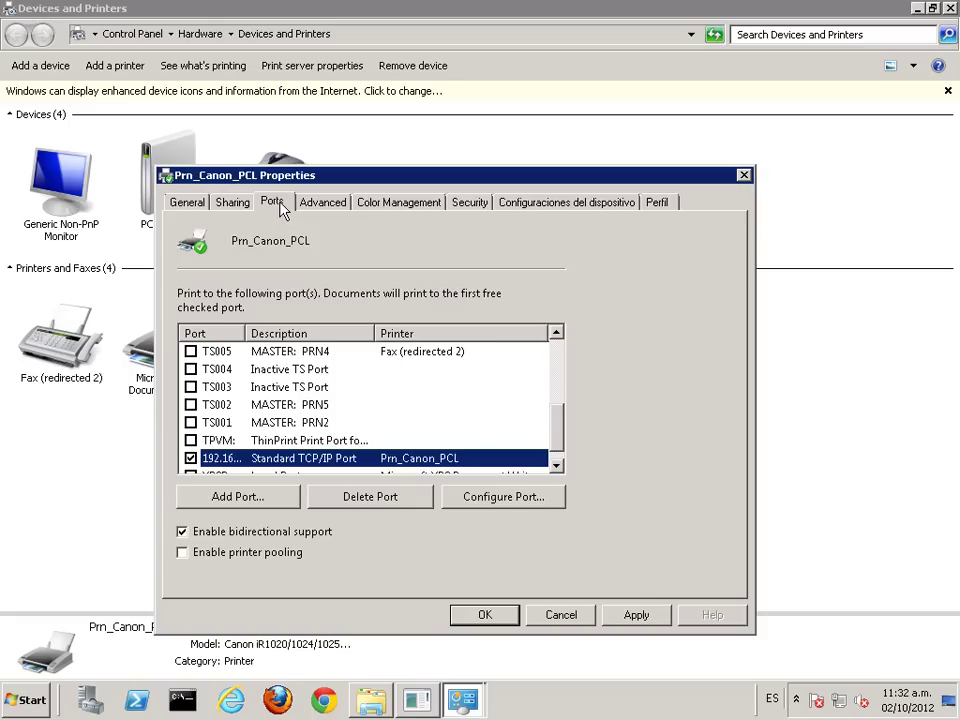
Step: Disable bidirectional support and confirm the 192.168.1.100 port settings as Raw on 9100
{"action": "left_click", "coordinate": [193, 539]}
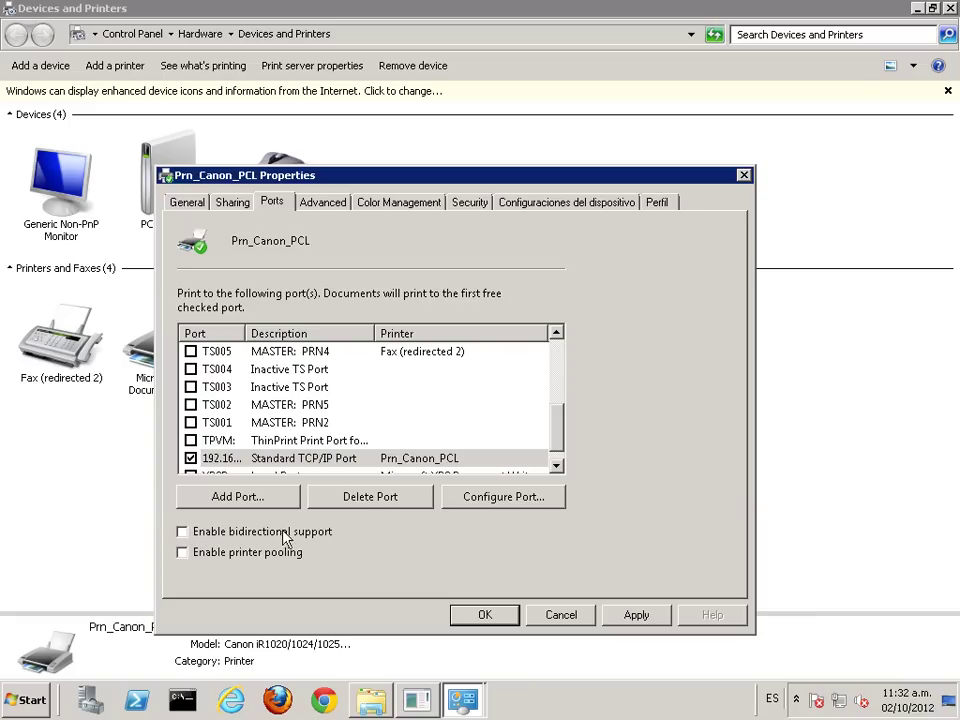
{"action": "left_click", "coordinate": [553, 498]}
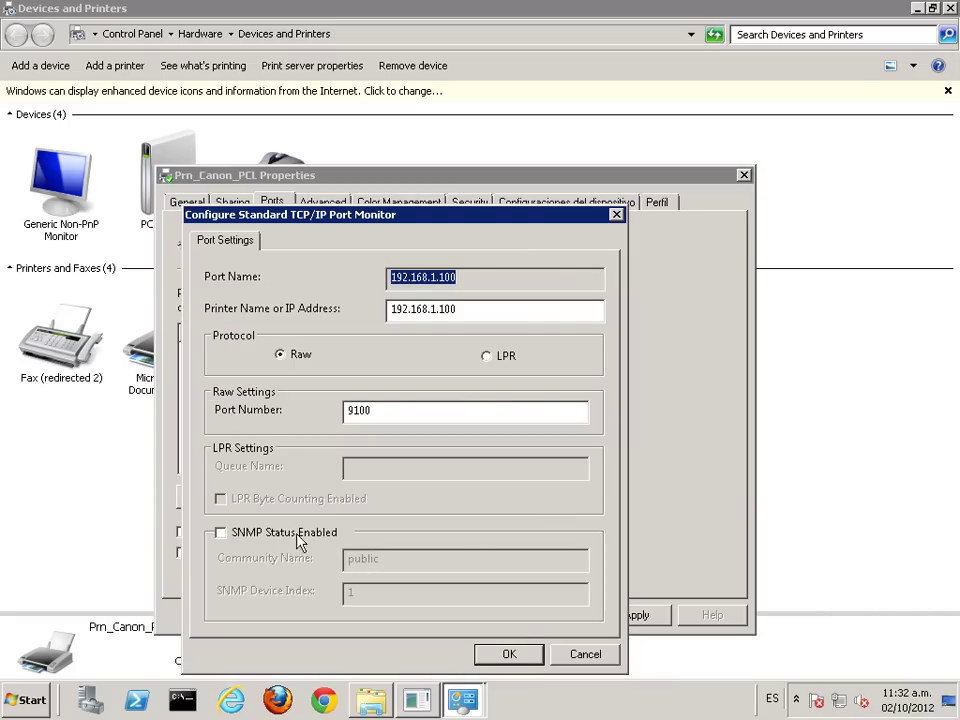
{"action": "left_click", "coordinate": [510, 655]}
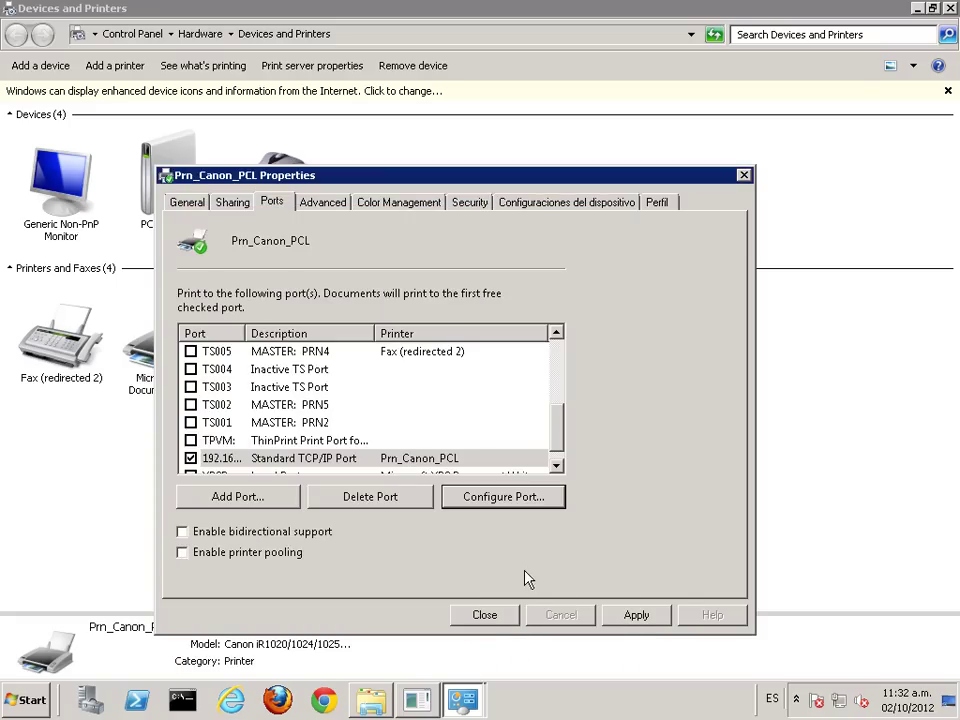
Step: On the Advanced tab, confirm the print processor stays winprint with RAW data
{"action": "left_click", "coordinate": [315, 203]}
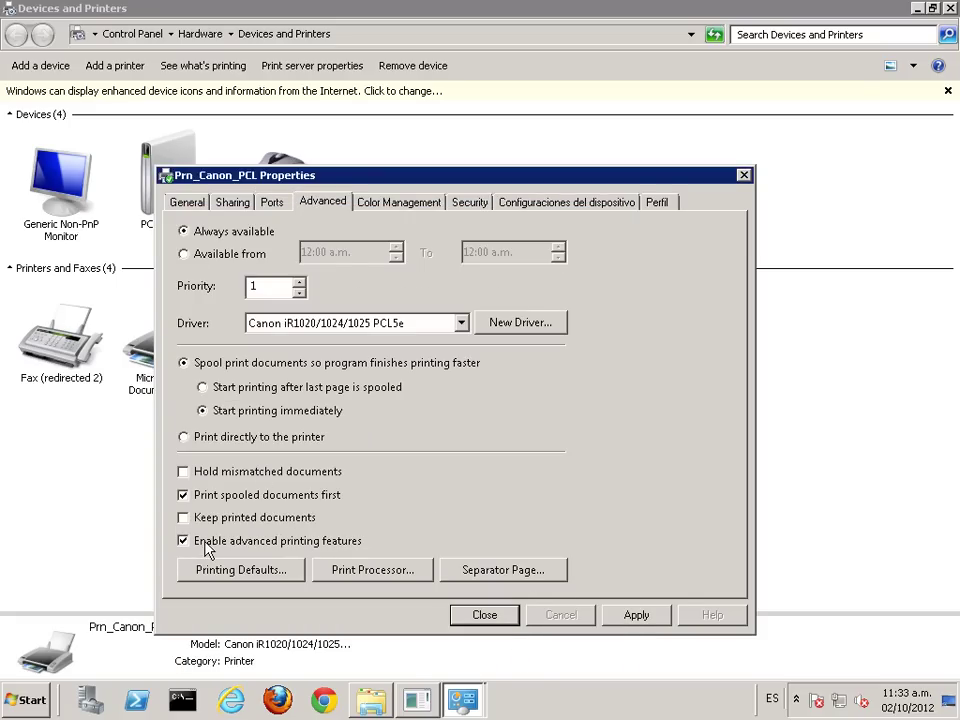
{"action": "left_click", "coordinate": [396, 572]}
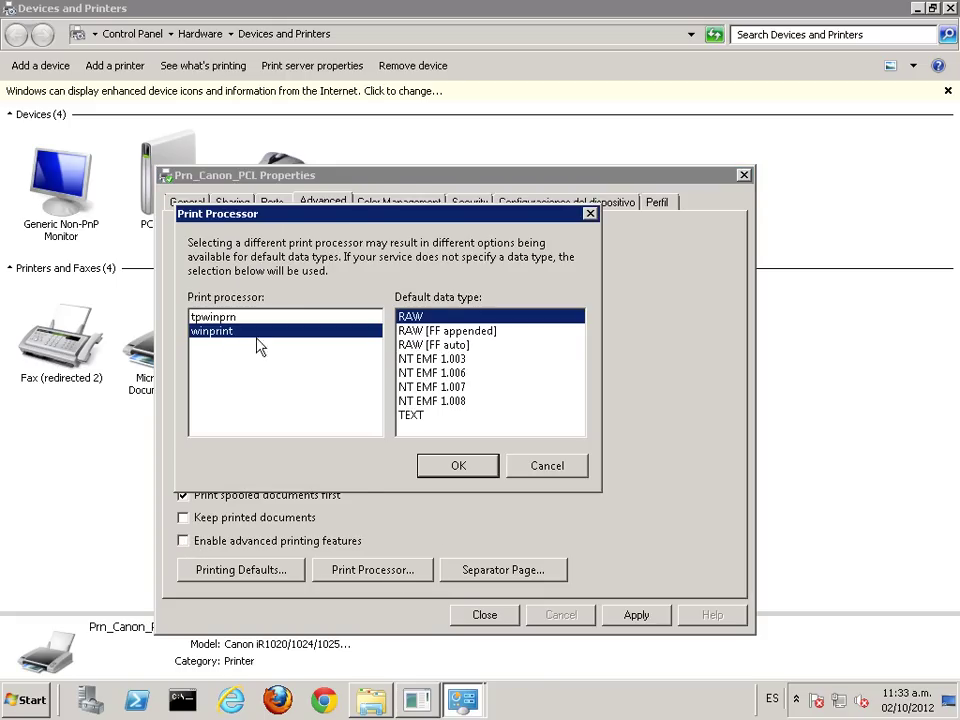
{"action": "left_click", "coordinate": [447, 470]}
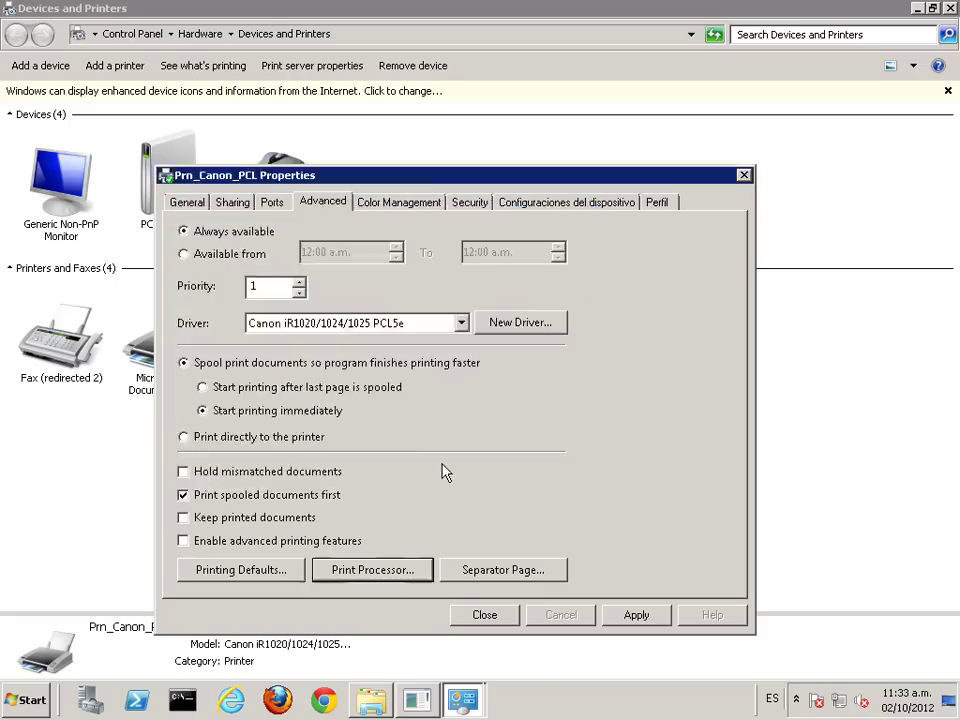
{"action": "left_click", "coordinate": [375, 582]}
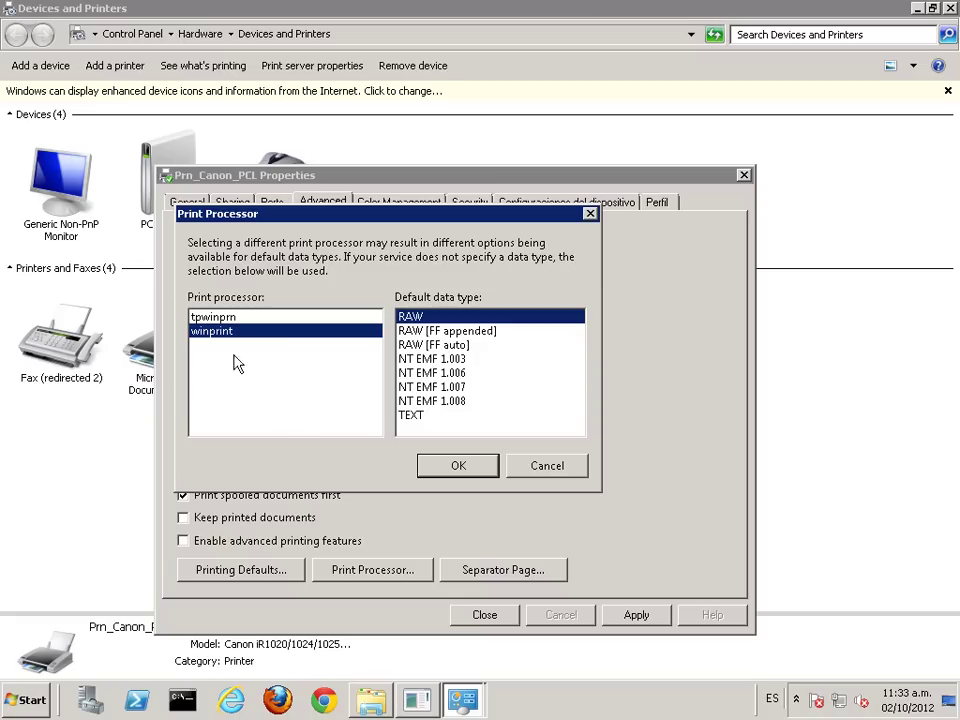
{"action": "left_click", "coordinate": [548, 468]}
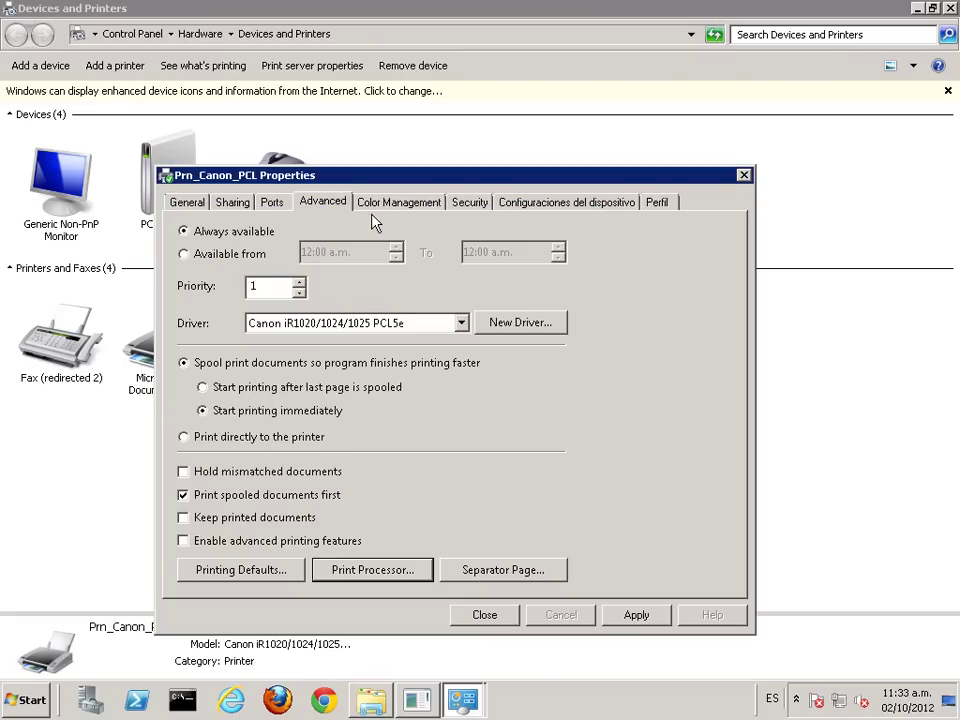
Step: Set Prn_Canon_PCL's default Tamaño de salida to A4 and apply the properties
{"action": "left_click", "coordinate": [228, 576]}
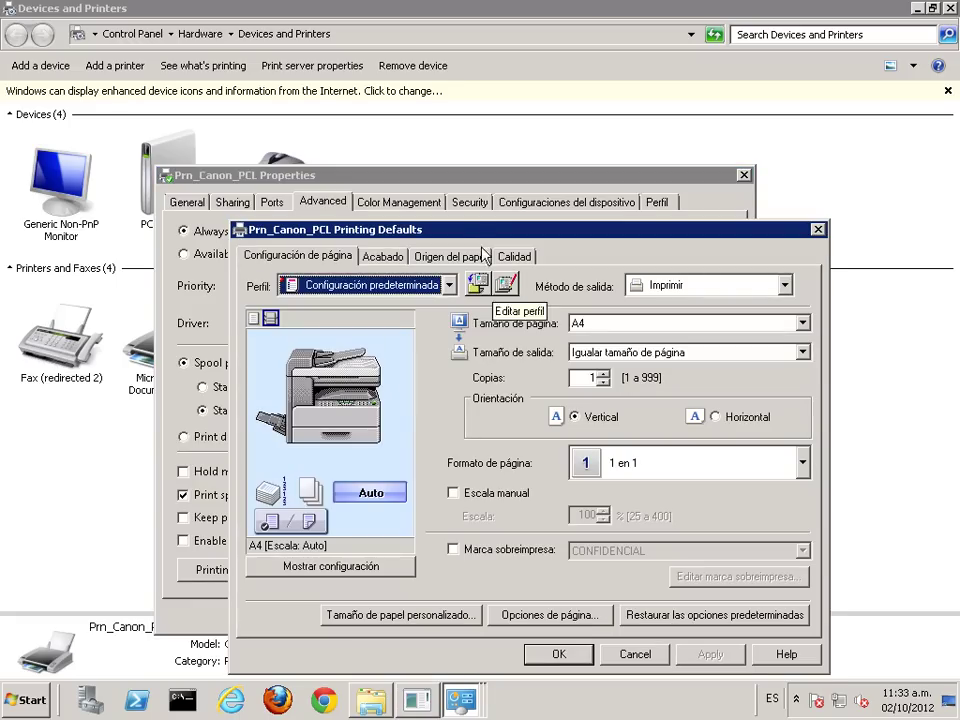
{"action": "left_click_drag", "start_coordinate": [450, 233], "coordinate": [364, 195]}
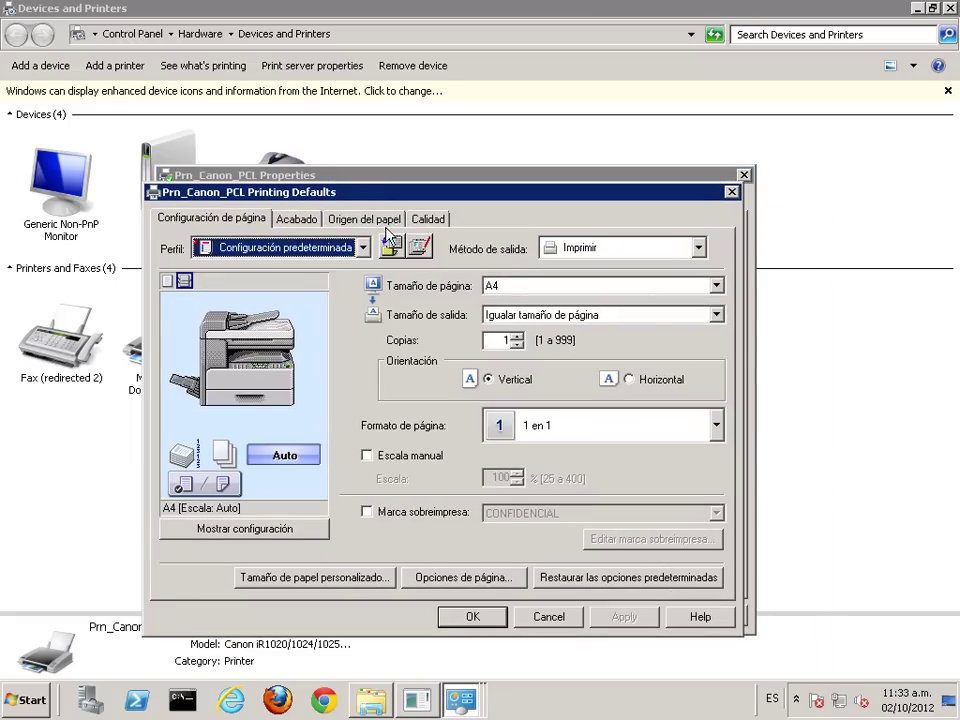
{"action": "left_click", "coordinate": [528, 316]}
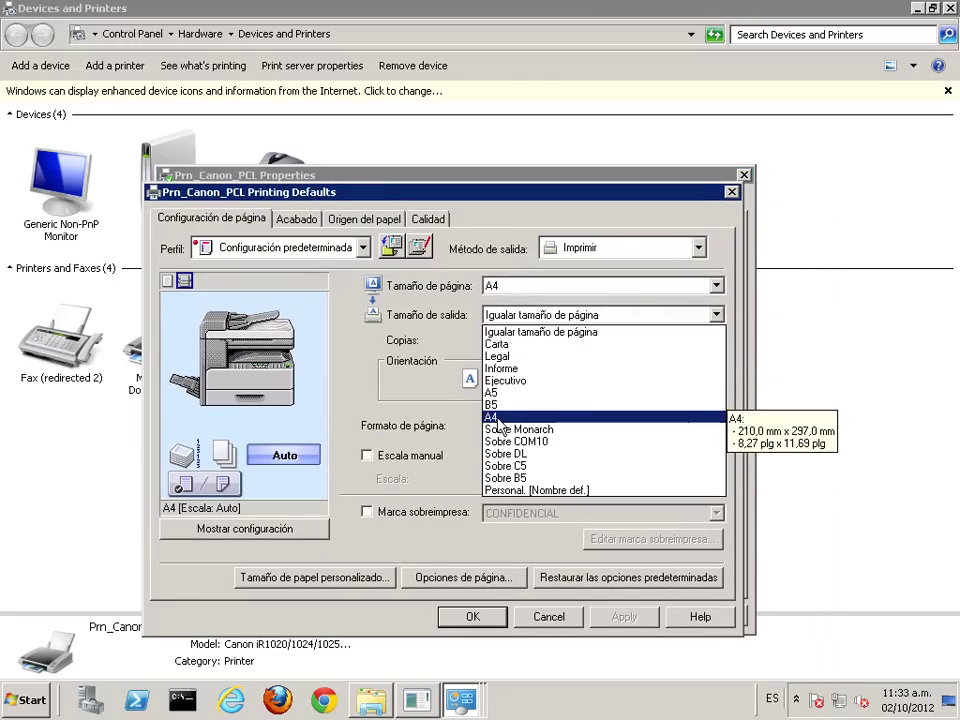
{"action": "left_click", "coordinate": [488, 418]}
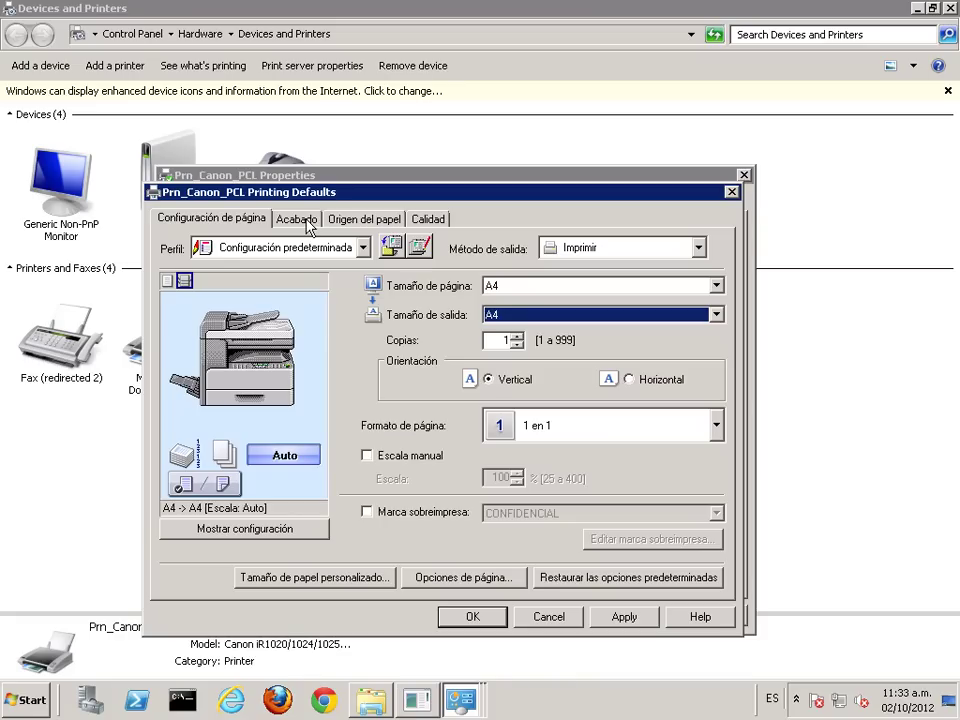
{"action": "mouse_move", "coordinate": [284, 384]}
{"action": "left_click", "coordinate": [298, 220]}
{"action": "left_click", "coordinate": [493, 622]}
{"action": "left_click", "coordinate": [656, 617]}
{"action": "left_click", "coordinate": [194, 204]}
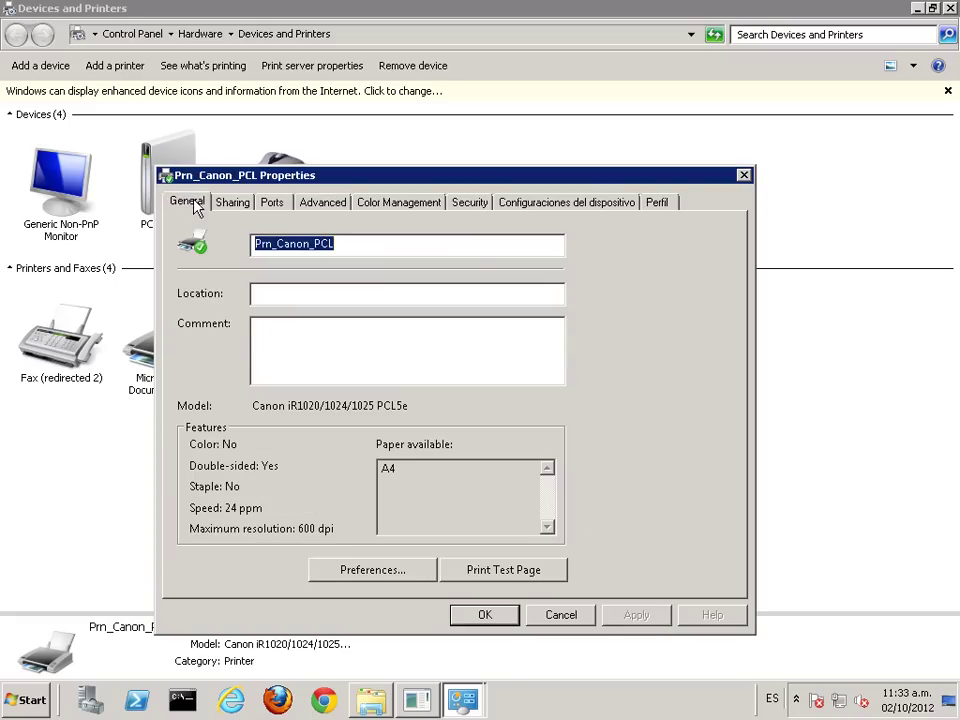
Step: Confirm and close the Prn_Canon_PCL printing preferences with OK
{"action": "left_click", "coordinate": [360, 578]}
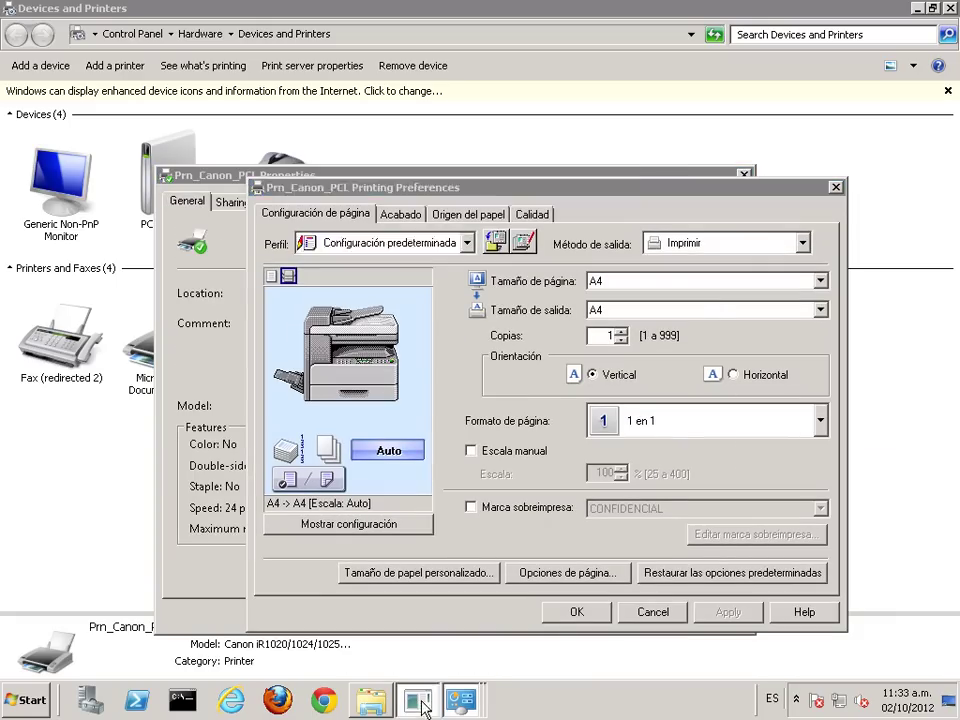
{"action": "left_click", "coordinate": [415, 697]}
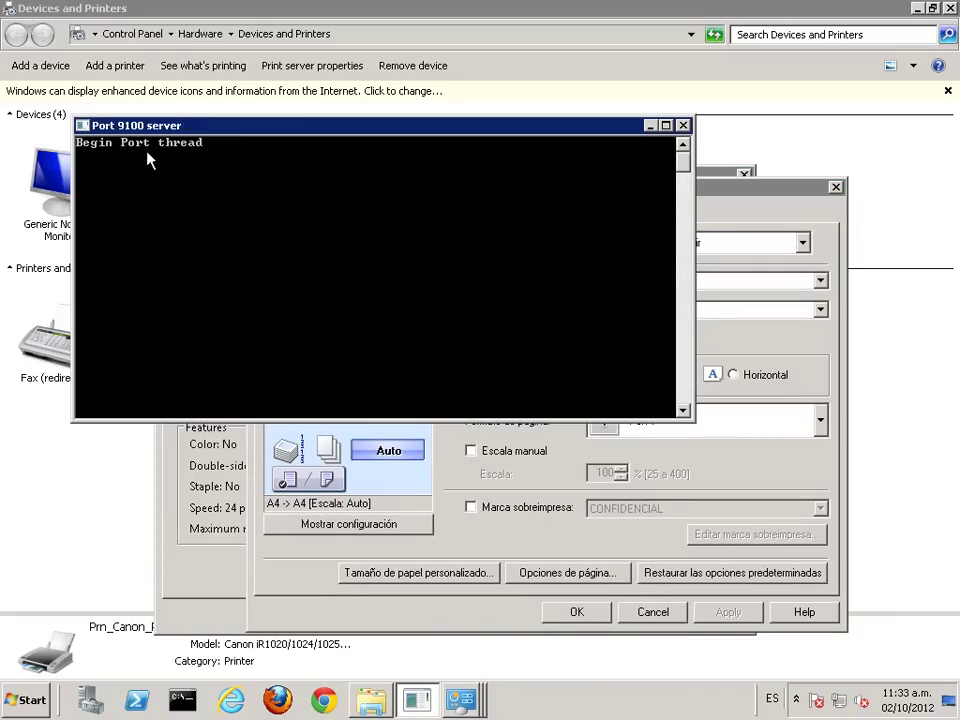
{"action": "left_click_drag", "start_coordinate": [153, 117], "coordinate": [106, 37]}
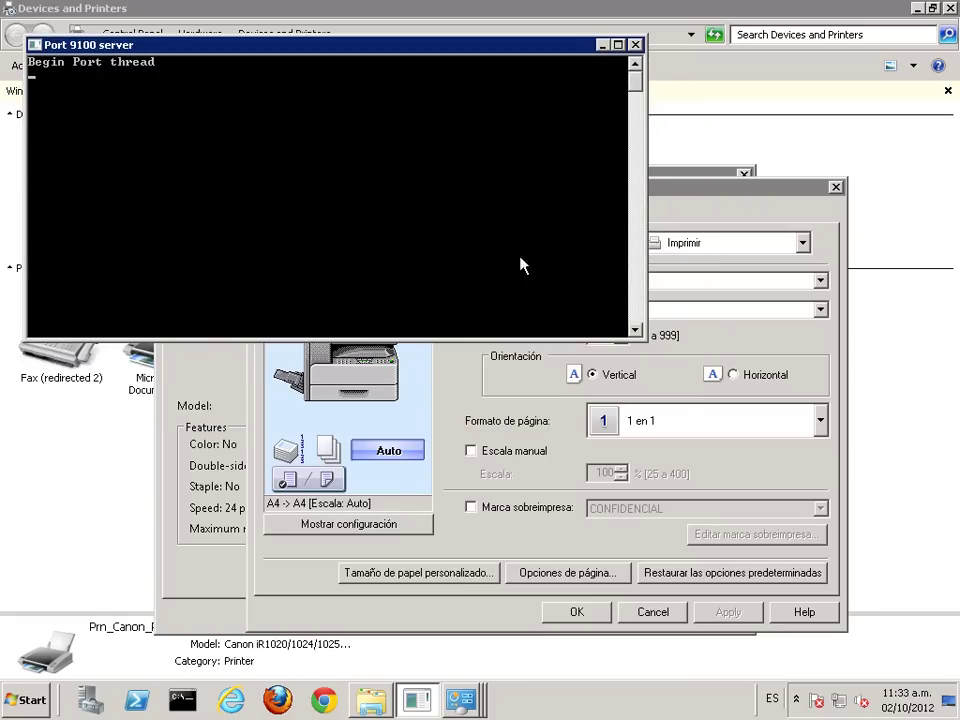
{"action": "left_click", "coordinate": [675, 204]}
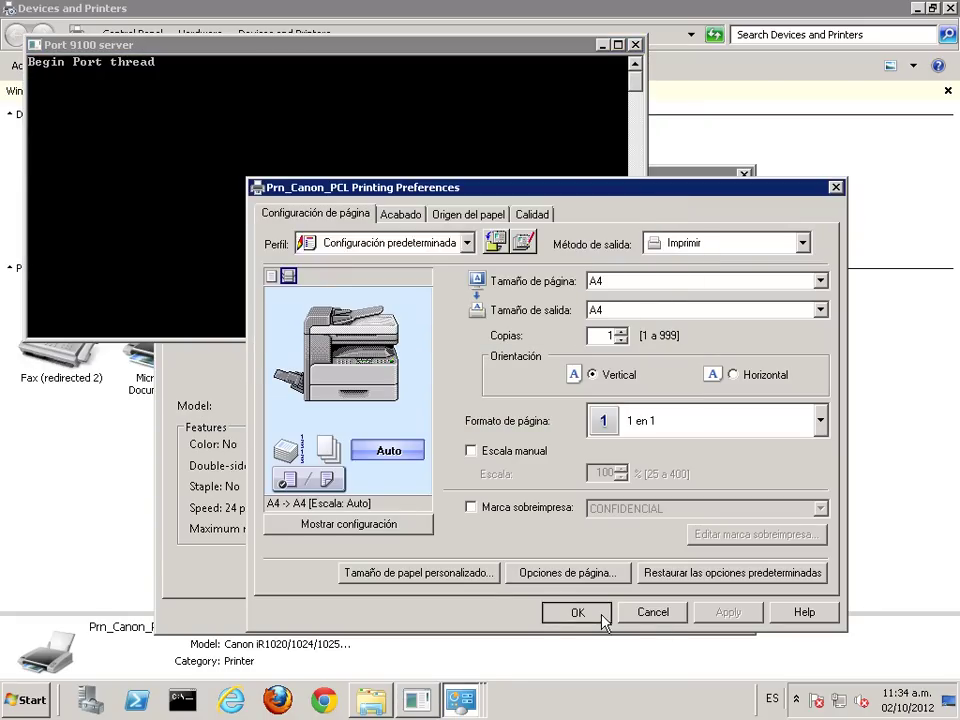
{"action": "left_click", "coordinate": [598, 613]}
Step: Print a Prn_Canon_PCL test page, dismiss the confirmation, and close its Properties with OK
{"action": "left_click_drag", "start_coordinate": [681, 180], "coordinate": [729, 189]}
{"action": "left_click", "coordinate": [574, 586]}
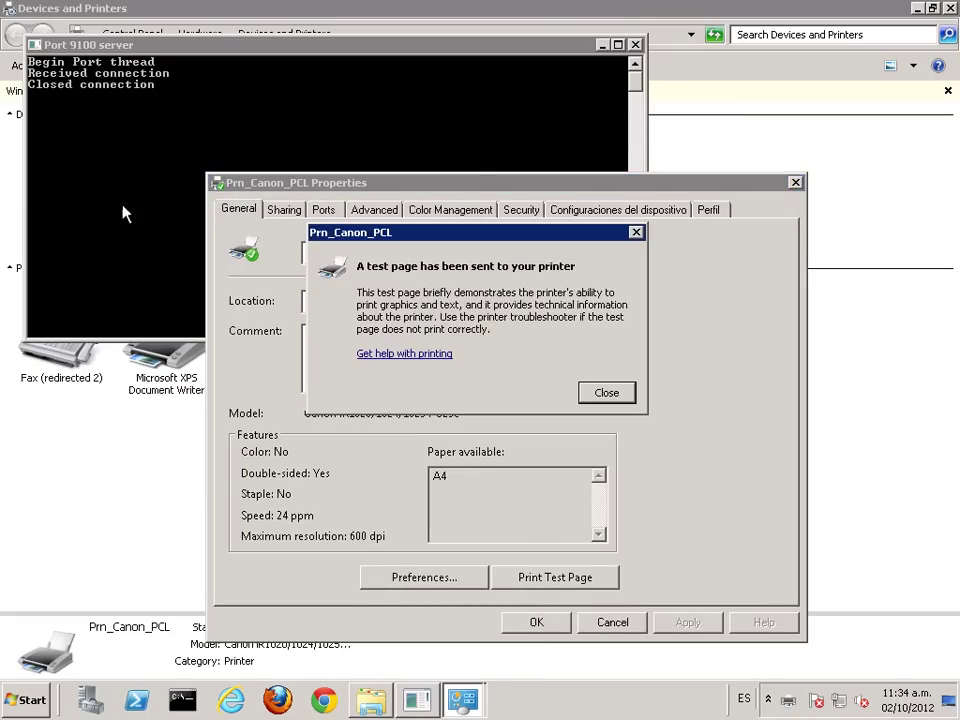
{"action": "left_click", "coordinate": [606, 392]}
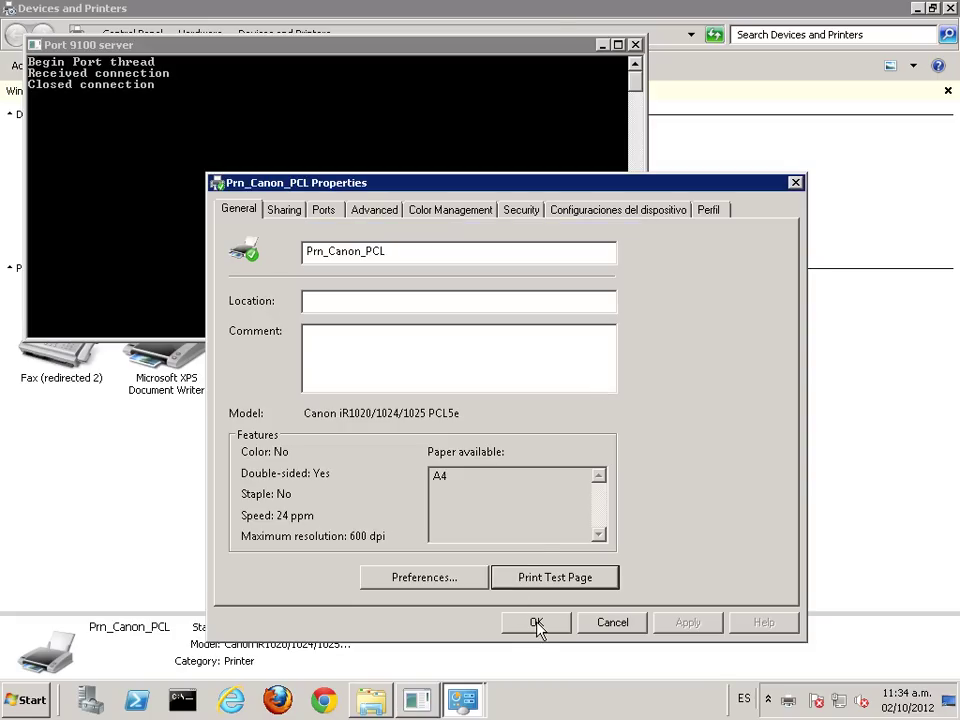
{"action": "left_click", "coordinate": [537, 622]}
Step: Close the Devices and Printers and pcl5e_5c folder windows
{"action": "left_click", "coordinate": [877, 15]}
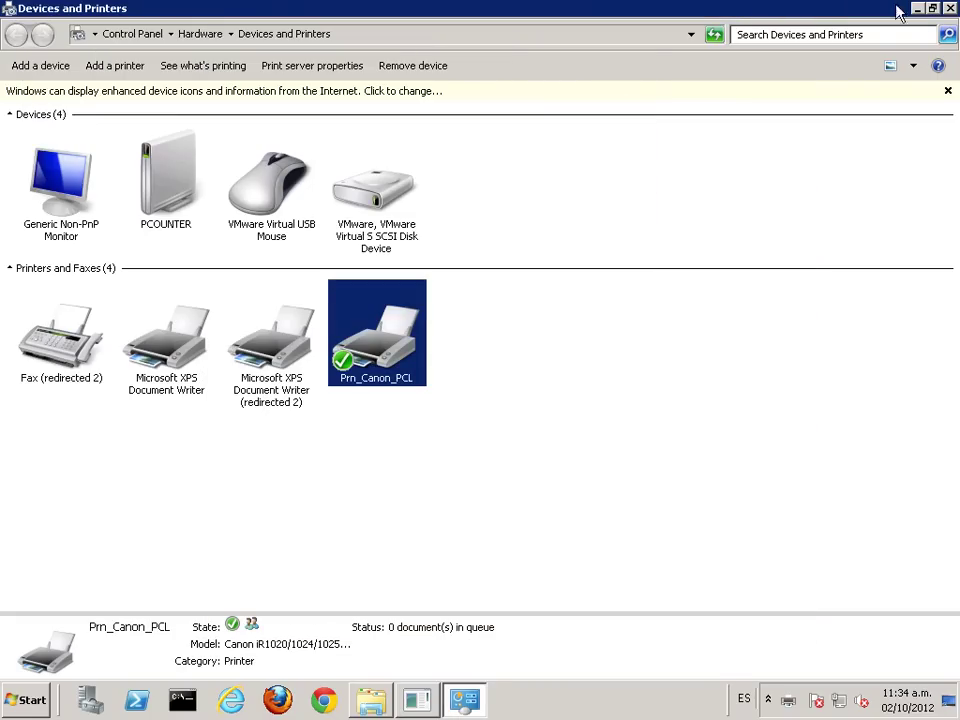
{"action": "left_click", "coordinate": [950, 9]}
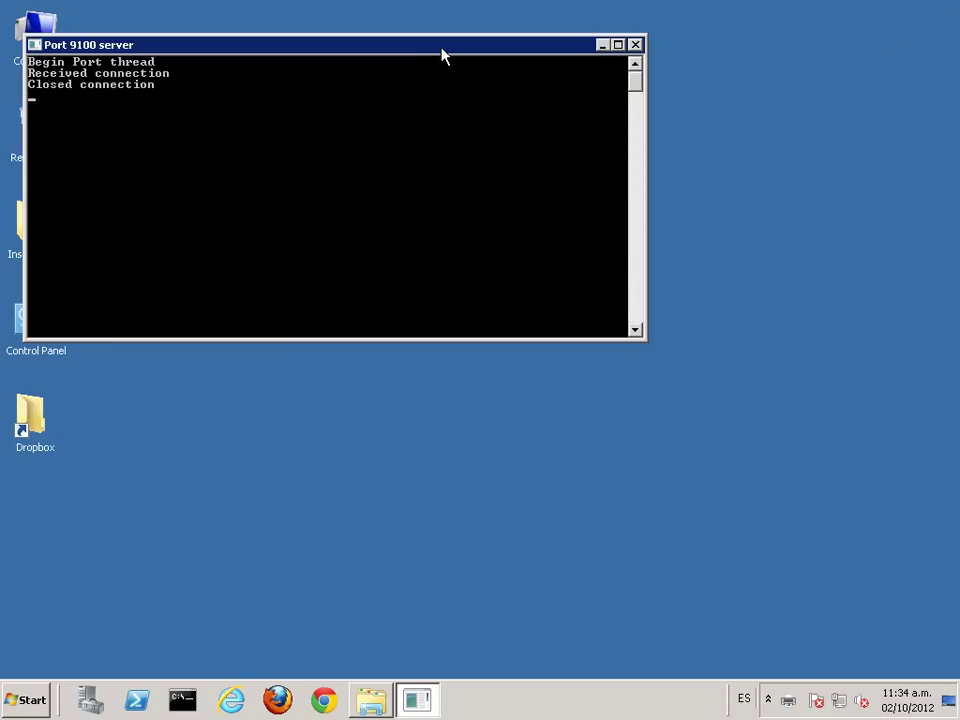
{"action": "left_click_drag", "start_coordinate": [446, 47], "coordinate": [493, 30]}
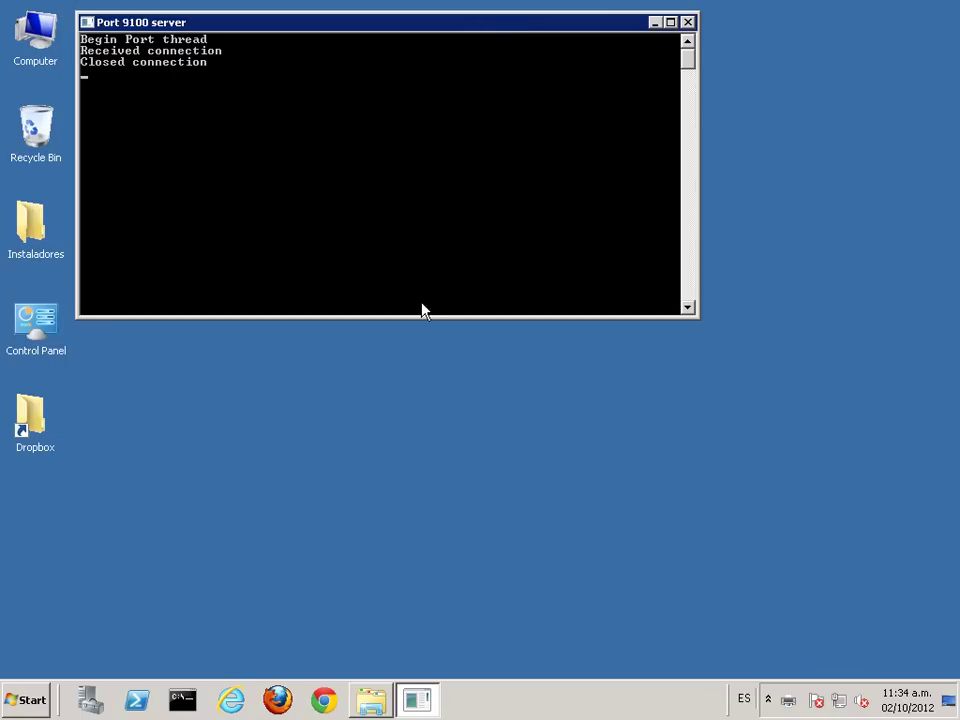
{"action": "left_click", "coordinate": [371, 712]}
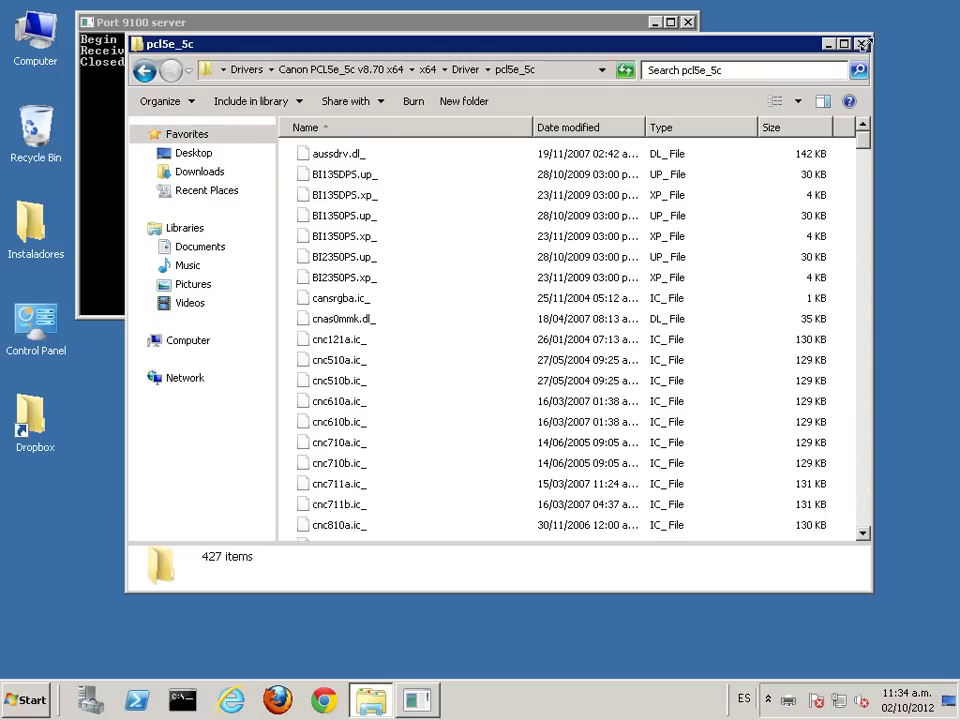
{"action": "left_click", "coordinate": [859, 40]}
Step: Run the setup installer from the Instaladores folder, allowing it past the security warning
{"action": "double_click", "coordinate": [32, 228]}
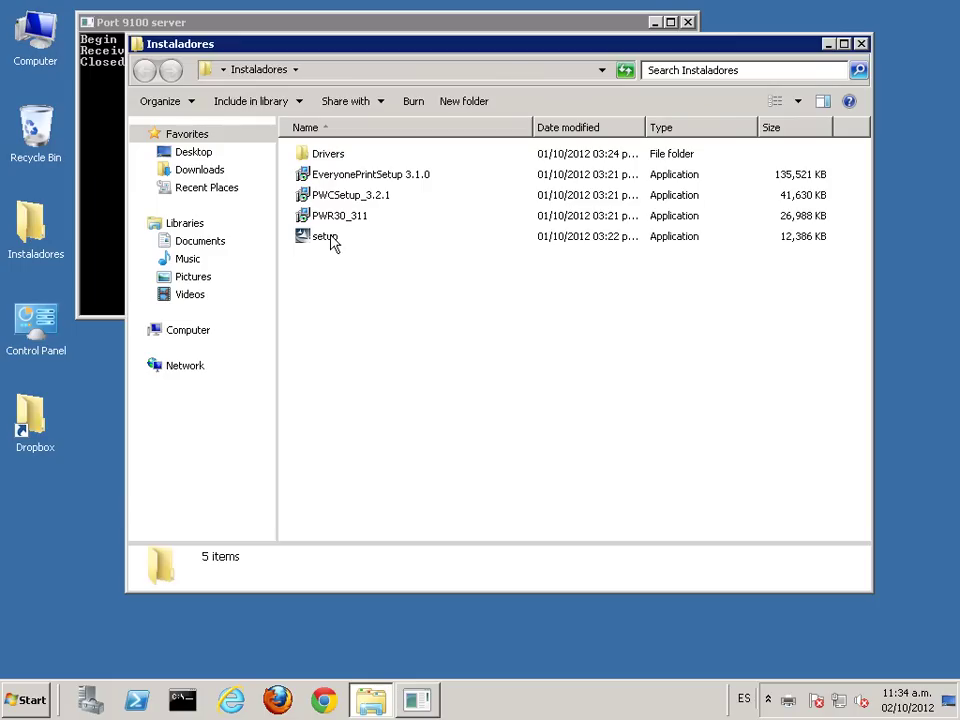
{"action": "left_click", "coordinate": [330, 244]}
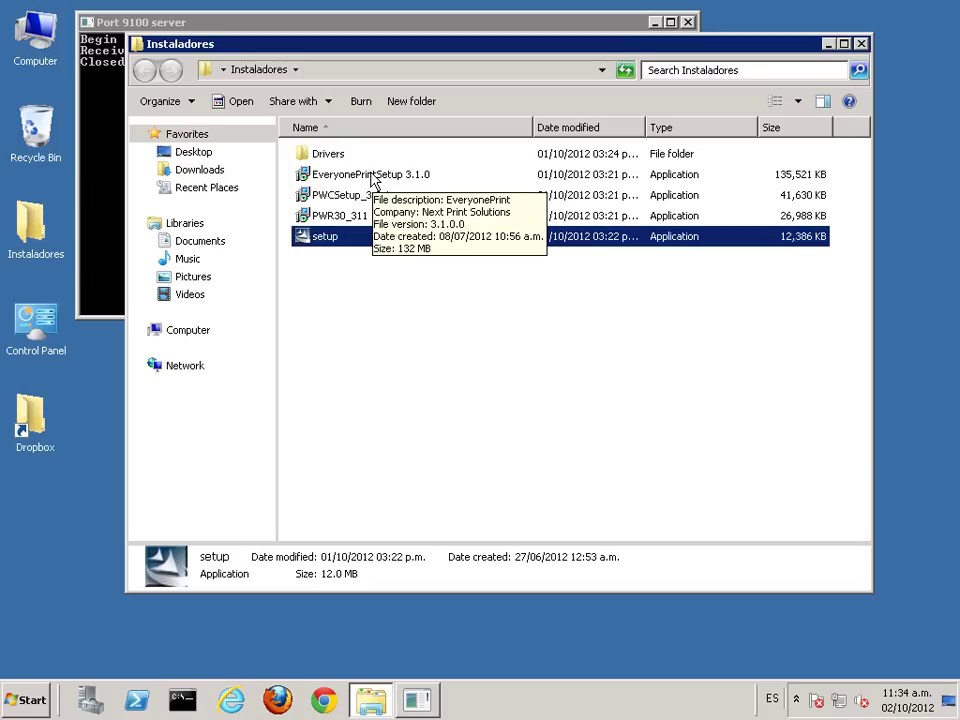
{"action": "left_click", "coordinate": [331, 304]}
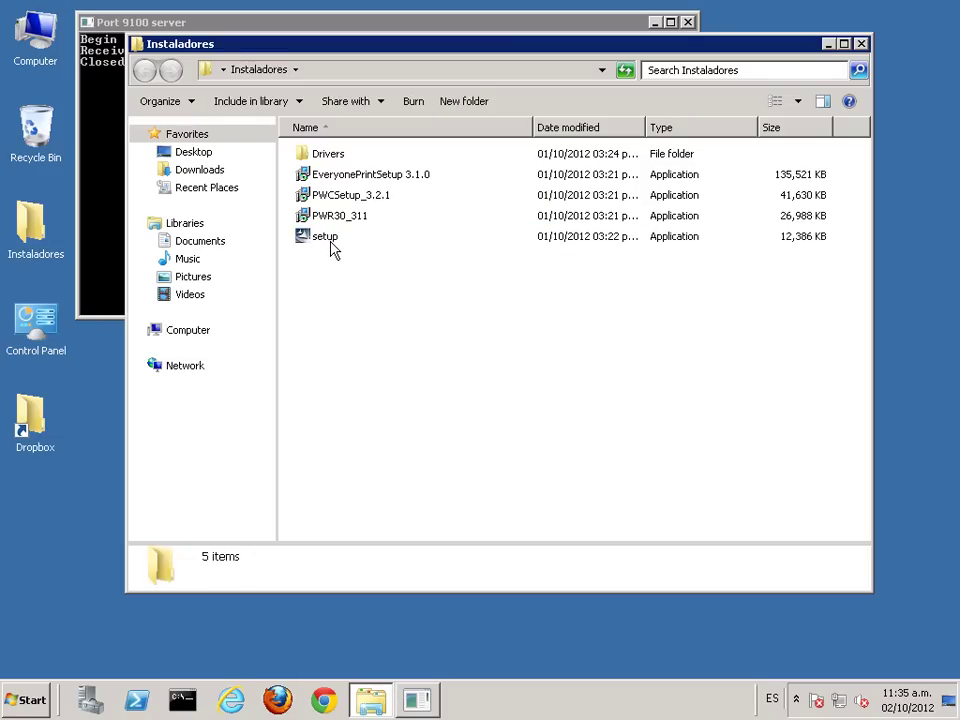
{"action": "mouse_move", "coordinate": [328, 243]}
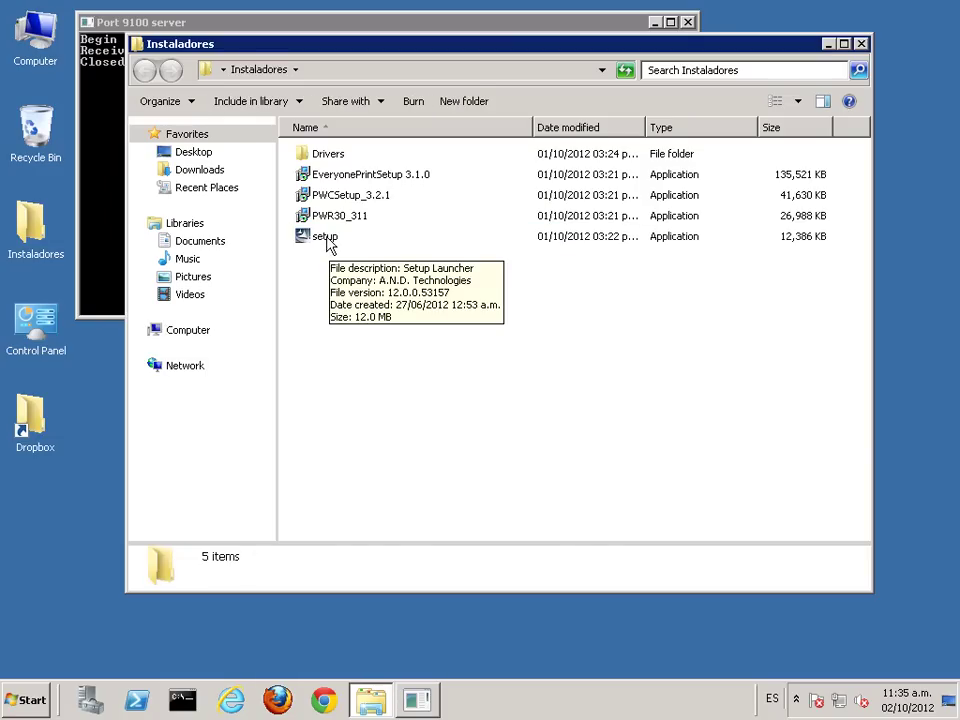
{"action": "double_click", "coordinate": [328, 244]}
{"action": "left_click", "coordinate": [528, 362]}
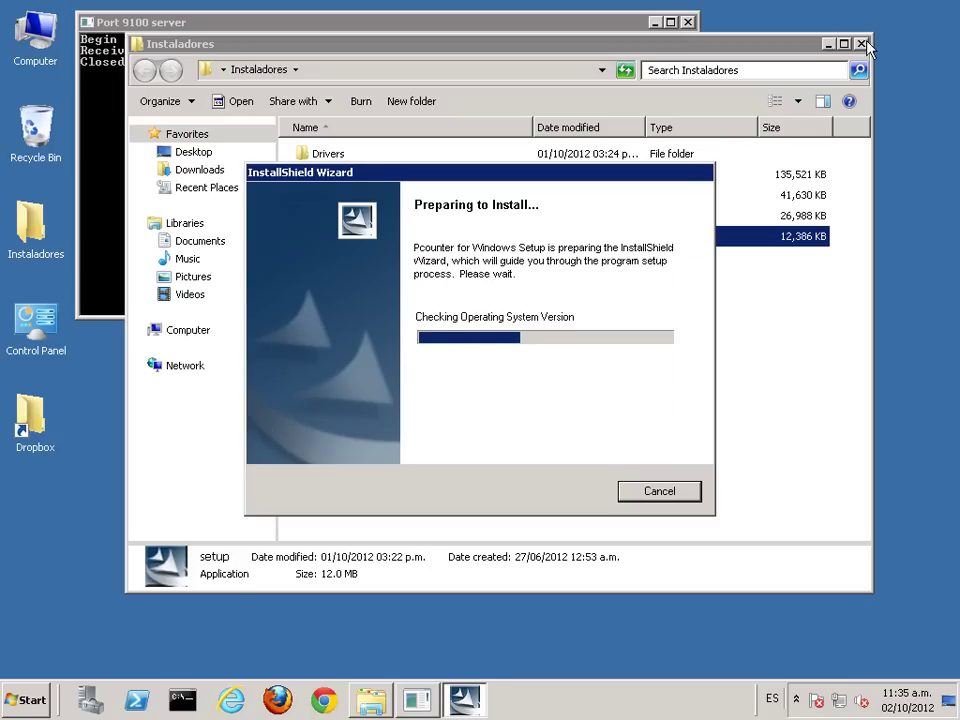
Step: Accept the default Welcome, Readme, Customer Information and Destination pages, then Finish the install
{"action": "left_click", "coordinate": [862, 44]}
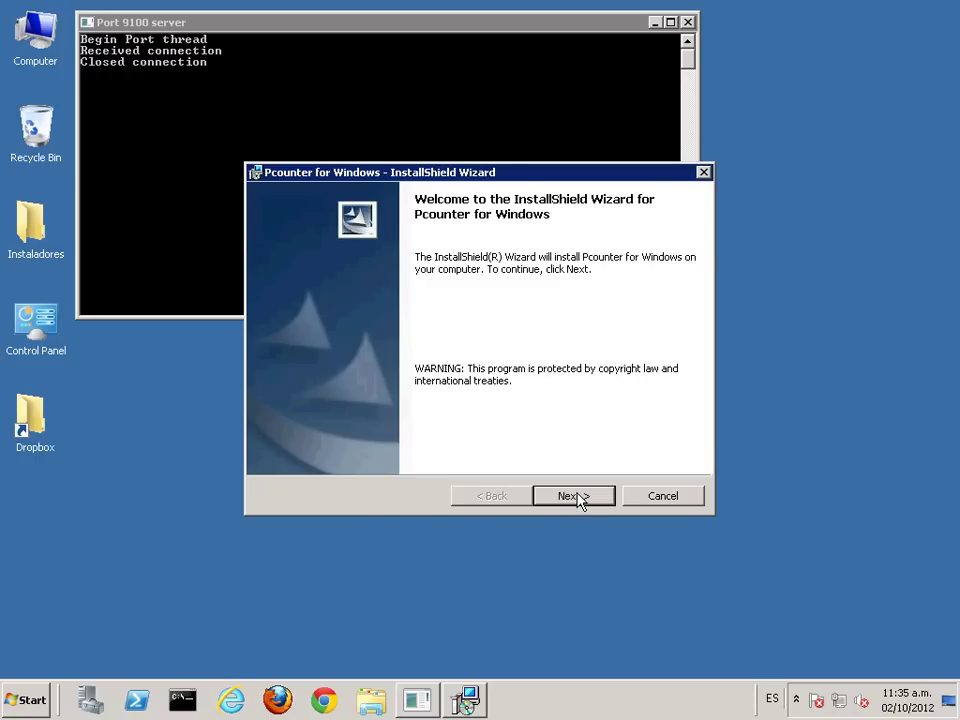
{"action": "left_click", "coordinate": [578, 496]}
{"action": "left_click", "coordinate": [578, 496]}
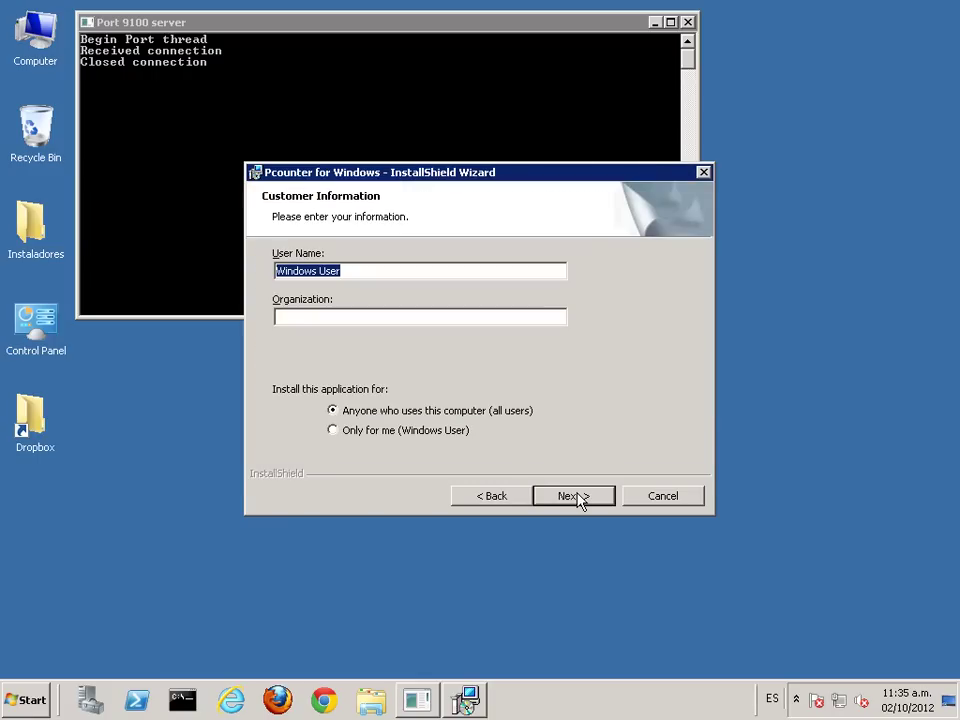
{"action": "left_click", "coordinate": [578, 496]}
{"action": "left_click", "coordinate": [578, 496]}
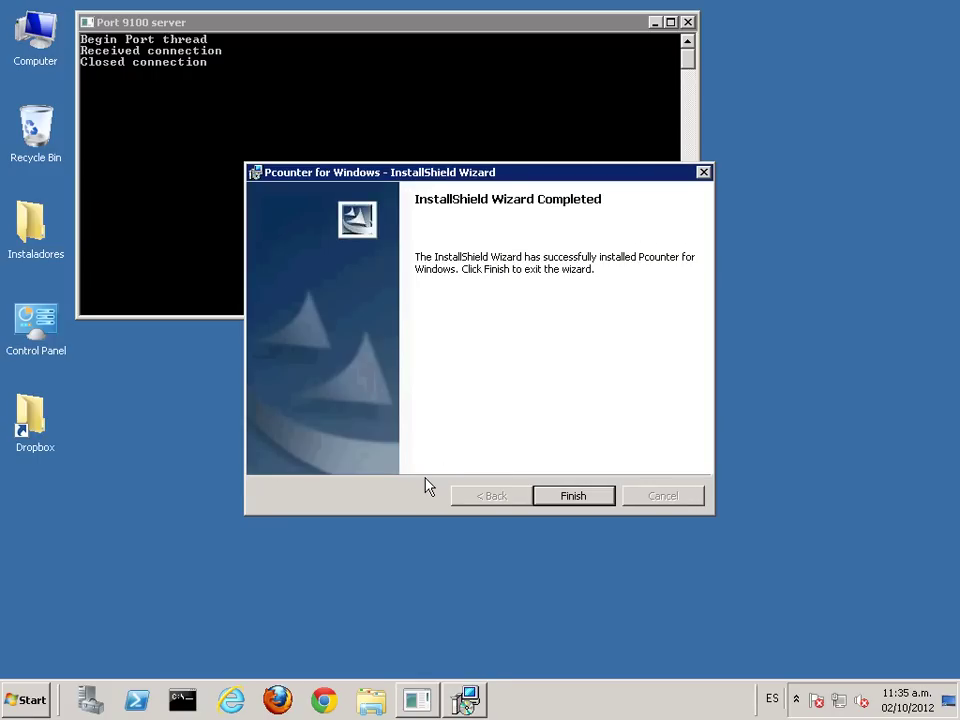
{"action": "left_click", "coordinate": [574, 500]}
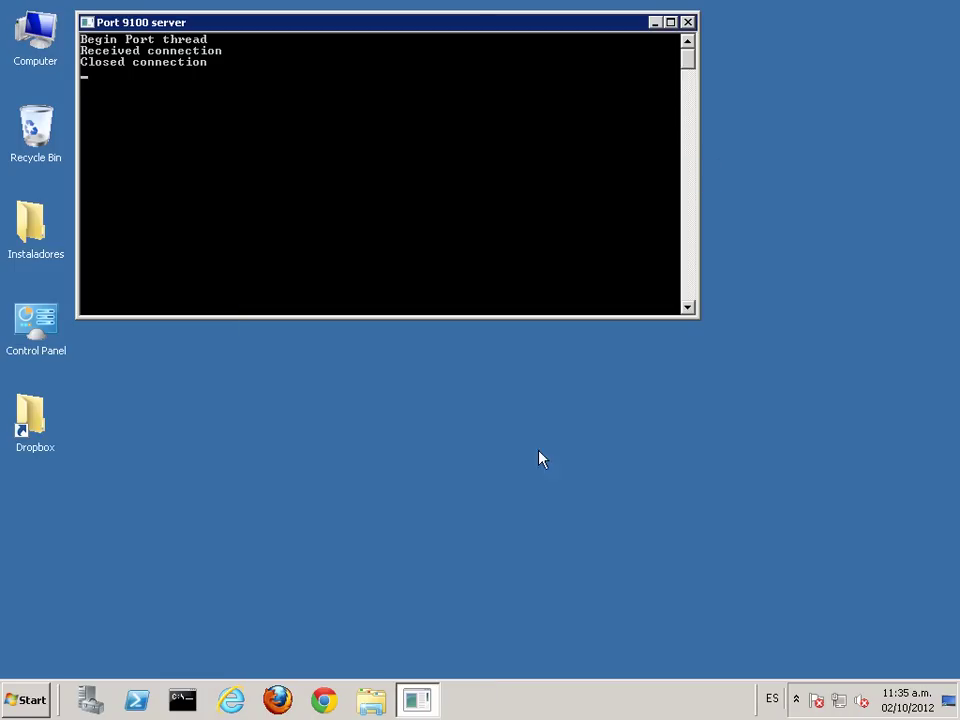
{"action": "right_click", "coordinate": [29, 29]}
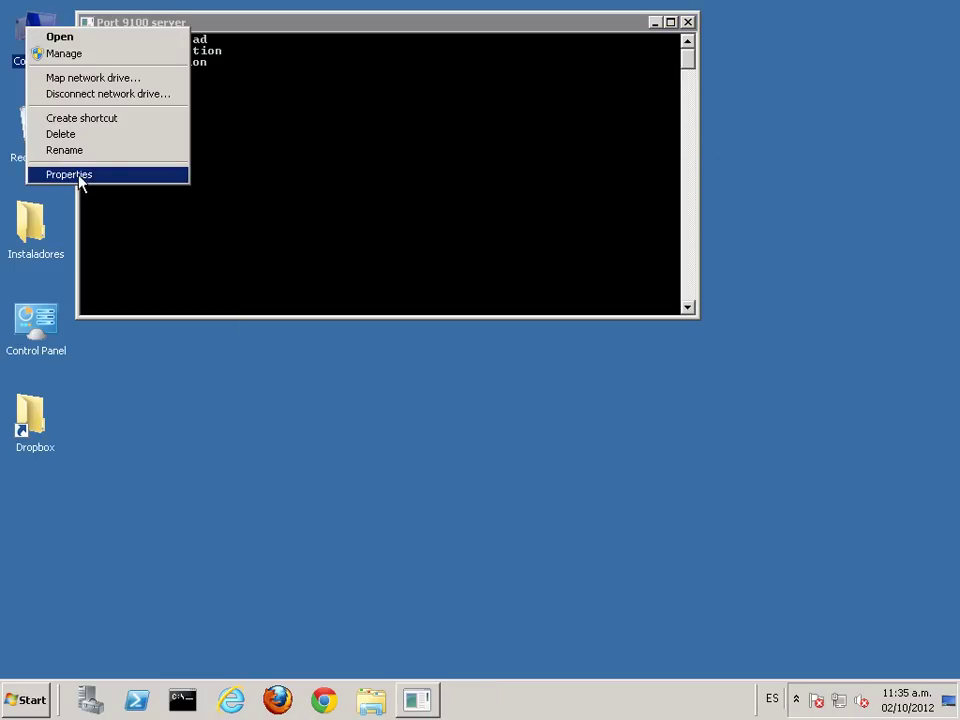
{"action": "left_click", "coordinate": [80, 176]}
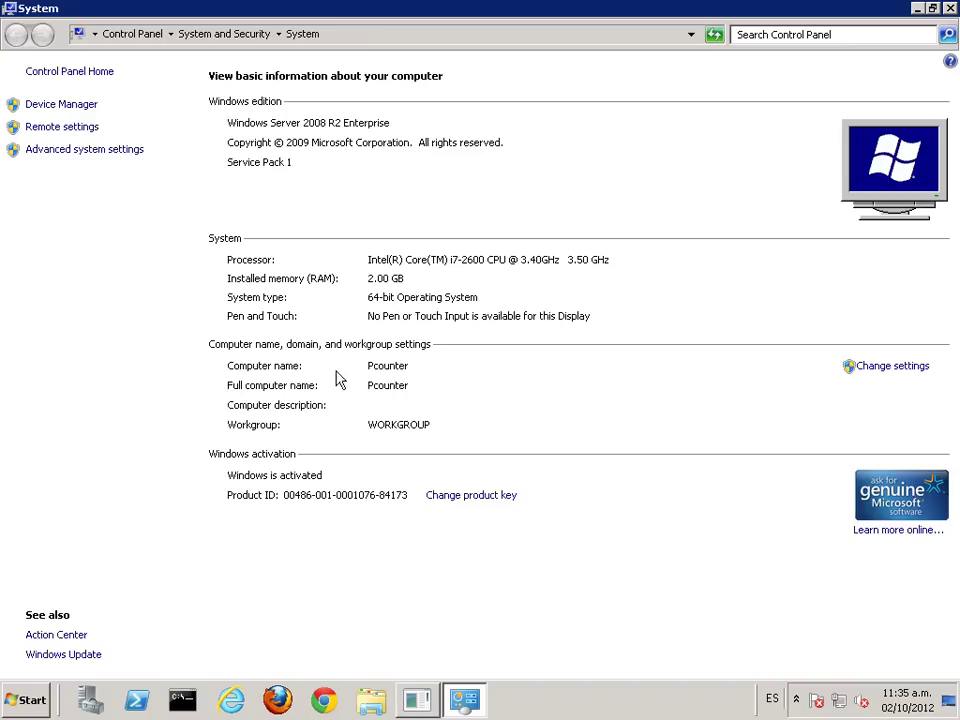
{"action": "left_click", "coordinate": [951, 9]}
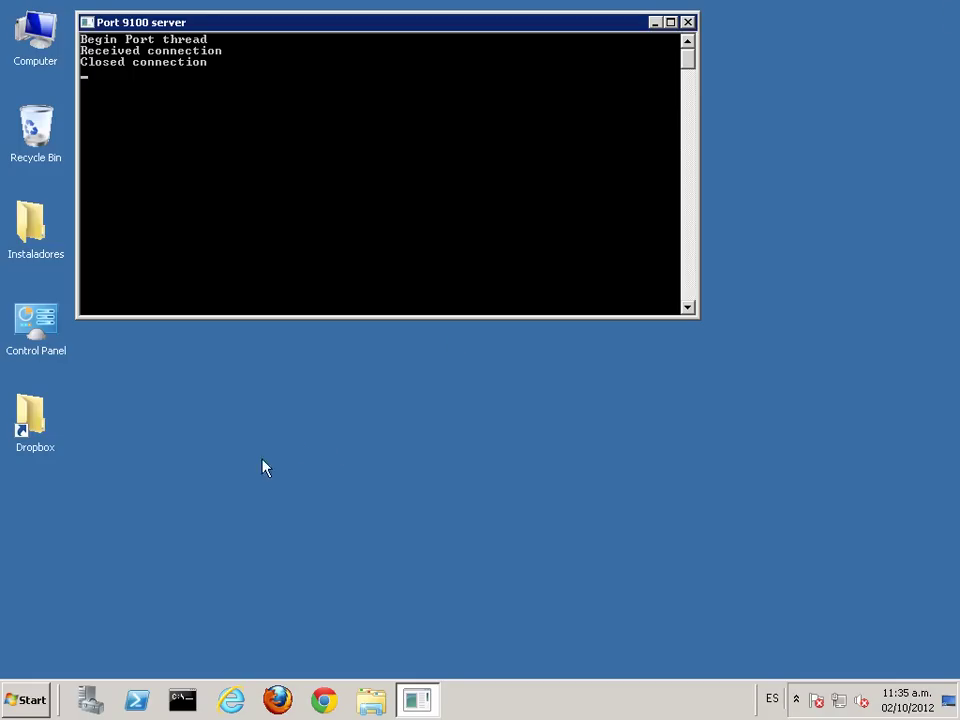
Step: Send Pcontrol from Start > All Programs > Pcounter for Windows to the desktop as a shortcut
{"action": "left_click", "coordinate": [30, 698]}
{"action": "left_click", "coordinate": [96, 632]}
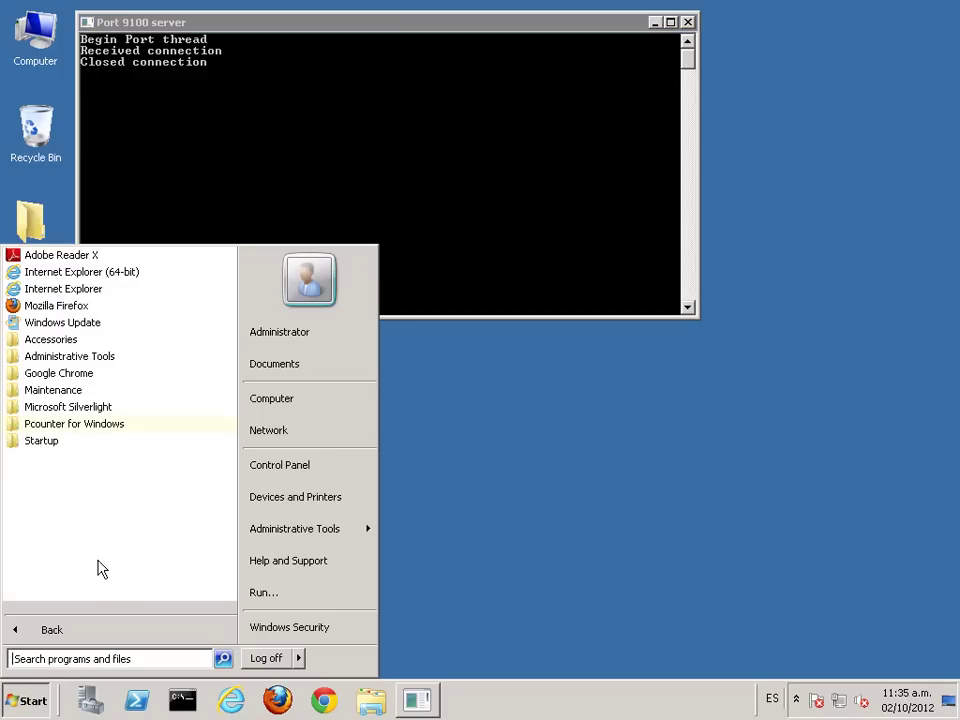
{"action": "left_click", "coordinate": [100, 425]}
{"action": "right_click", "coordinate": [62, 444]}
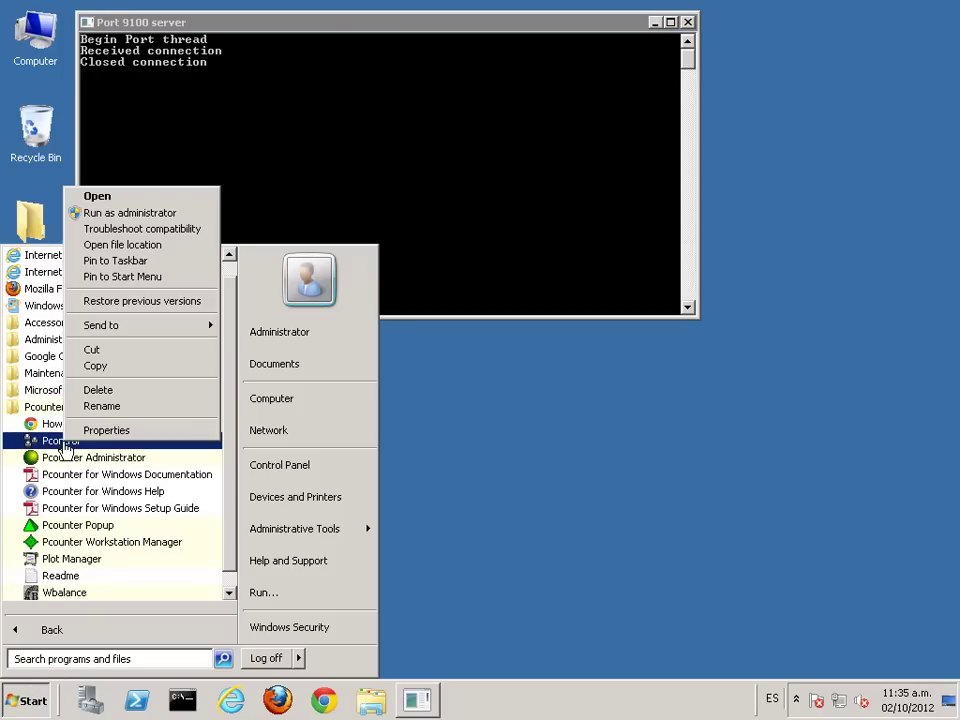
{"action": "mouse_move", "coordinate": [178, 327]}
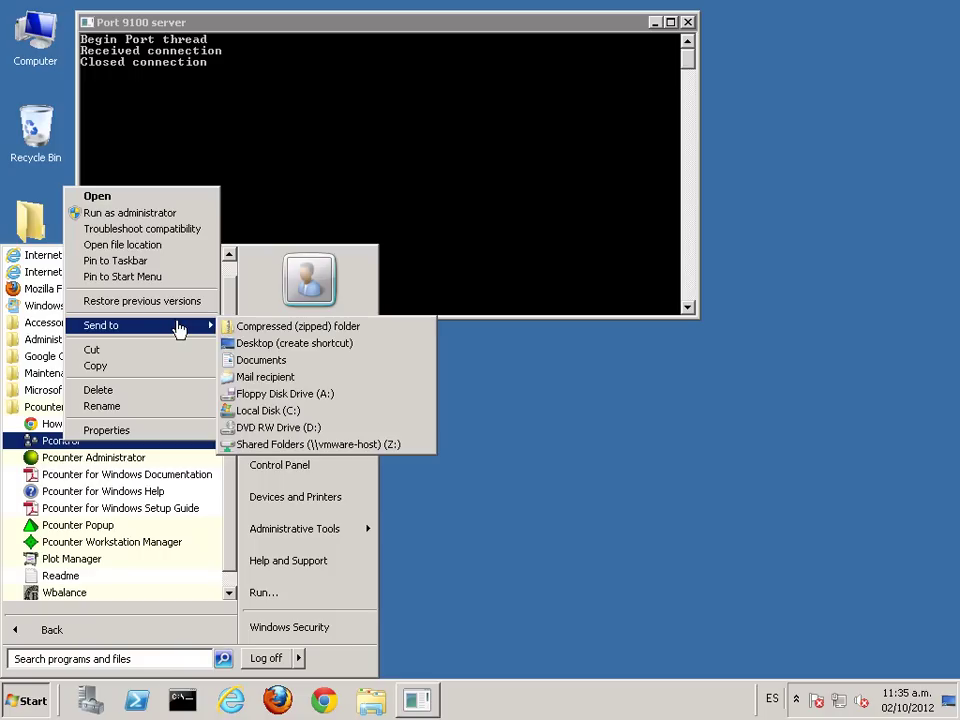
{"action": "left_click", "coordinate": [256, 343]}
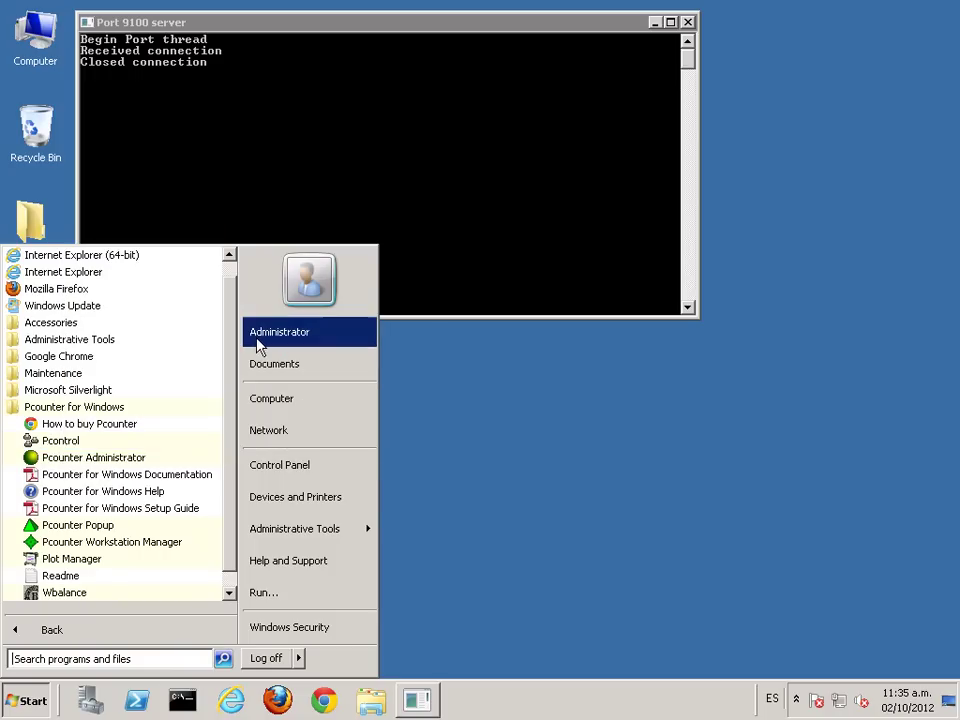
Step: Send Pcounter Administrator to the desktop as a shortcut too
{"action": "right_click", "coordinate": [103, 465]}
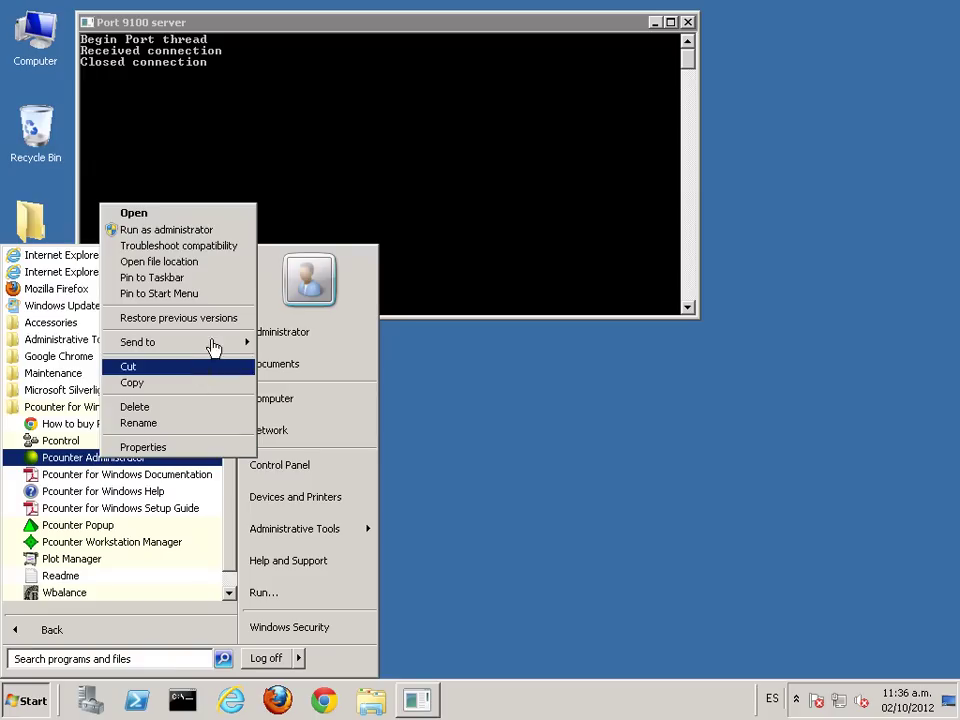
{"action": "mouse_move", "coordinate": [214, 343]}
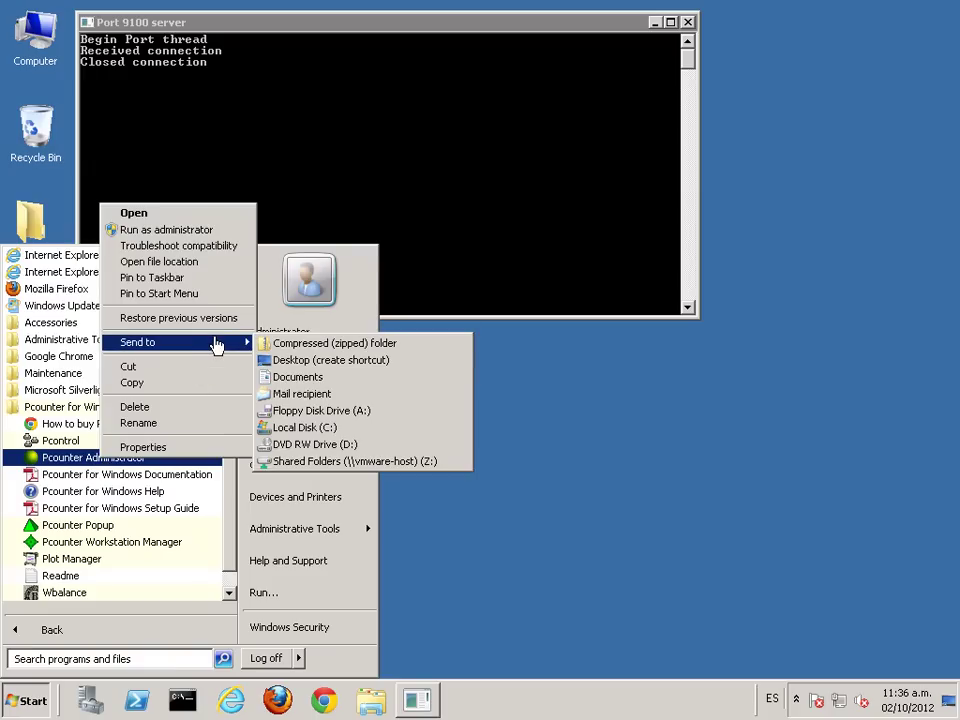
{"action": "left_click", "coordinate": [334, 362]}
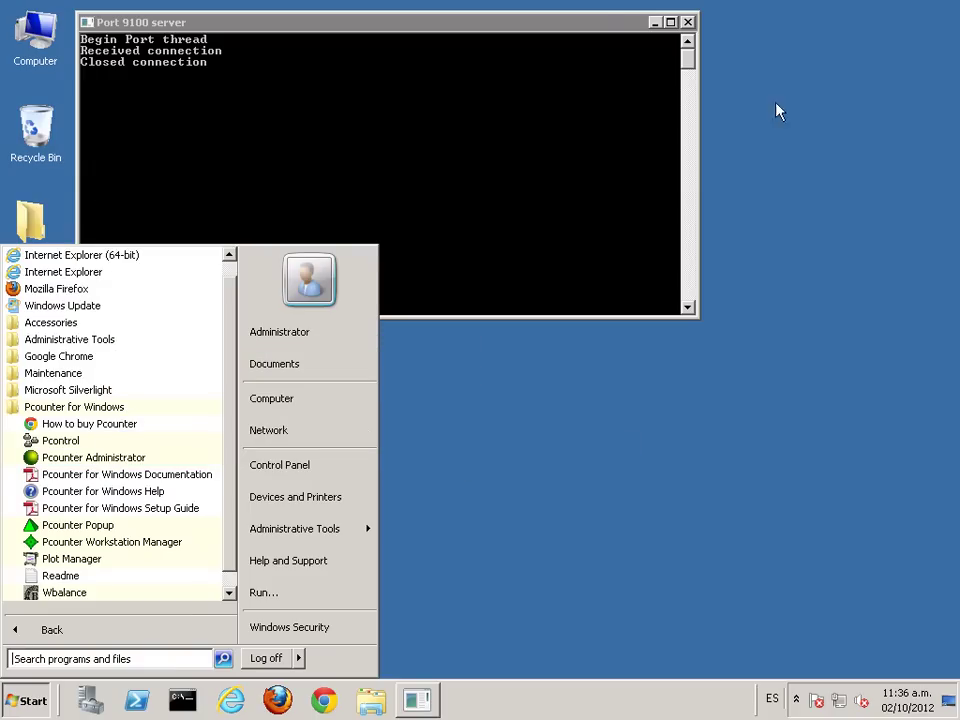
{"action": "left_click_drag", "start_coordinate": [632, 25], "coordinate": [870, 35]}
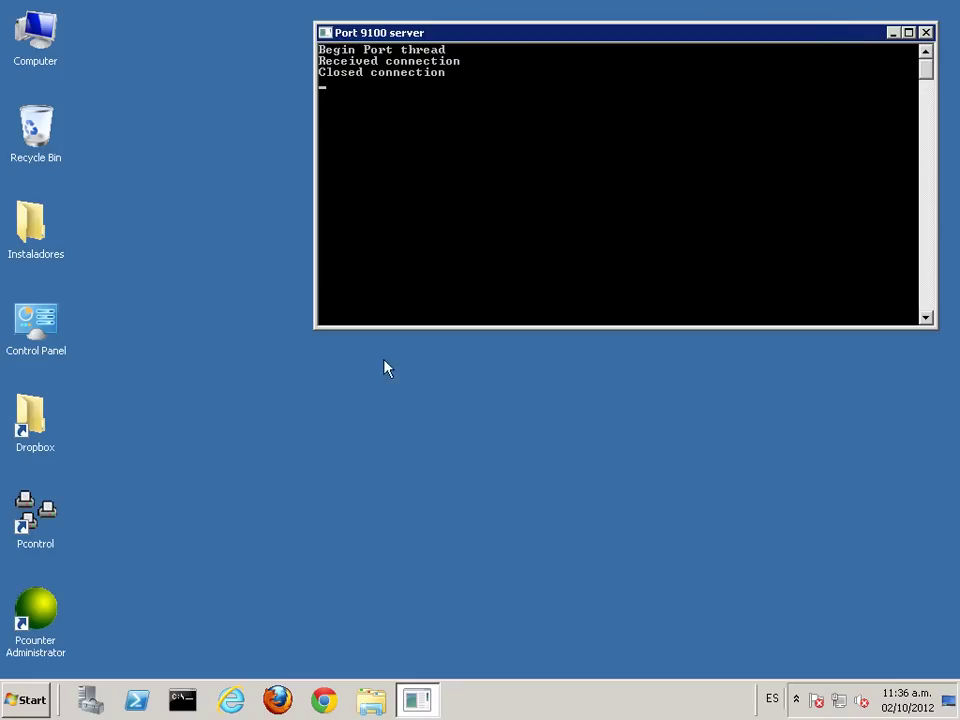
Step: Launch Pcontrol and expand the Quick Server List to the Prn_Canon_PCL job queue on PCOUNTER
{"action": "double_click", "coordinate": [45, 514]}
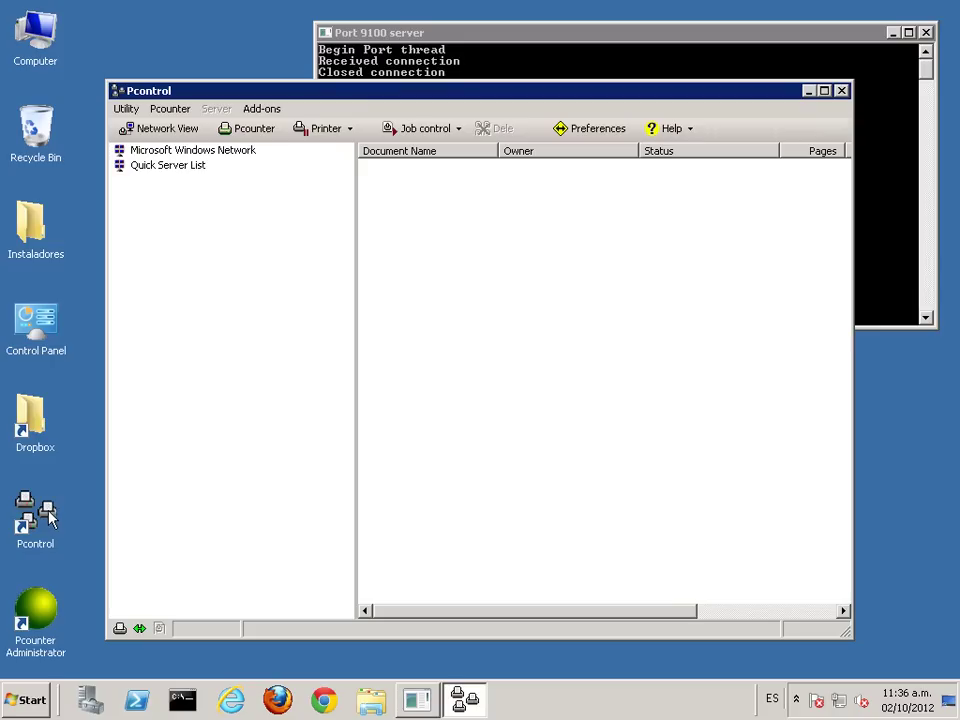
{"action": "double_click", "coordinate": [172, 167]}
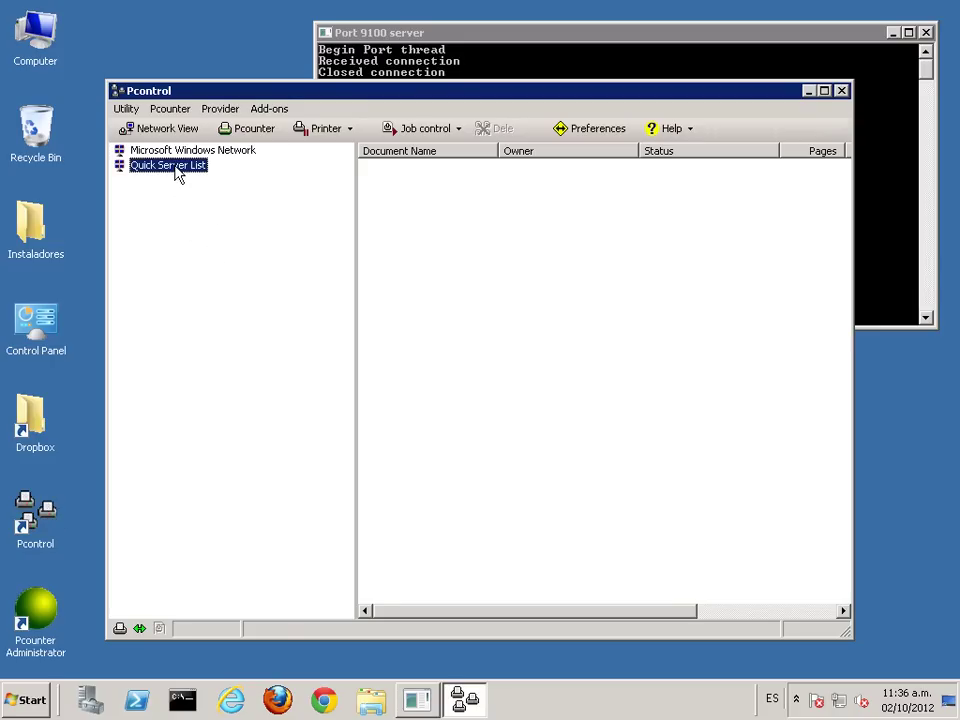
{"action": "double_click", "coordinate": [175, 181]}
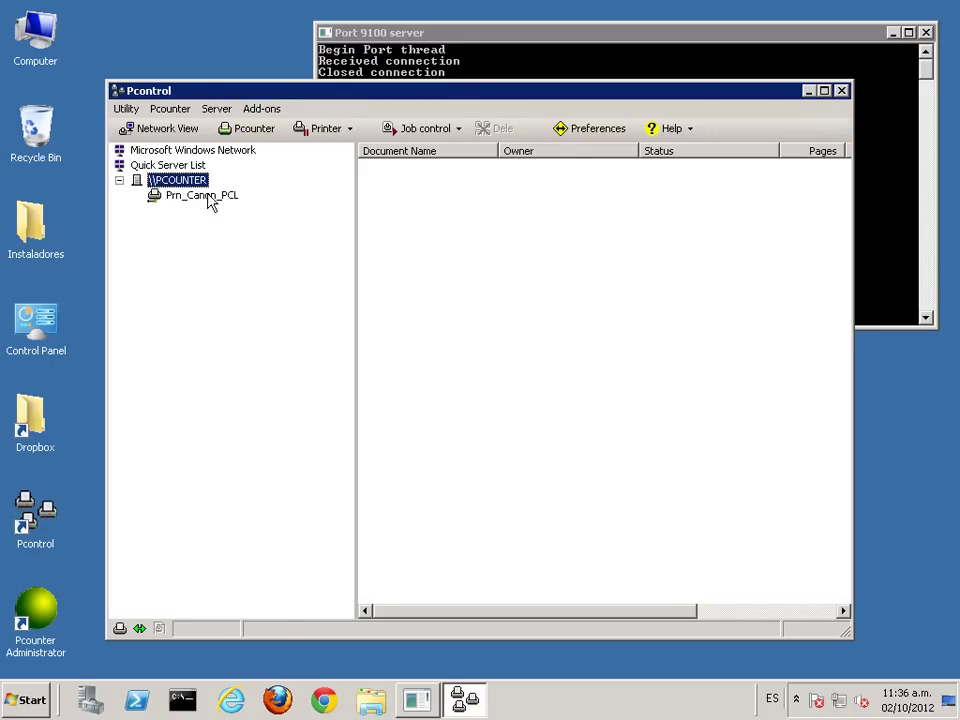
{"action": "left_click", "coordinate": [210, 198]}
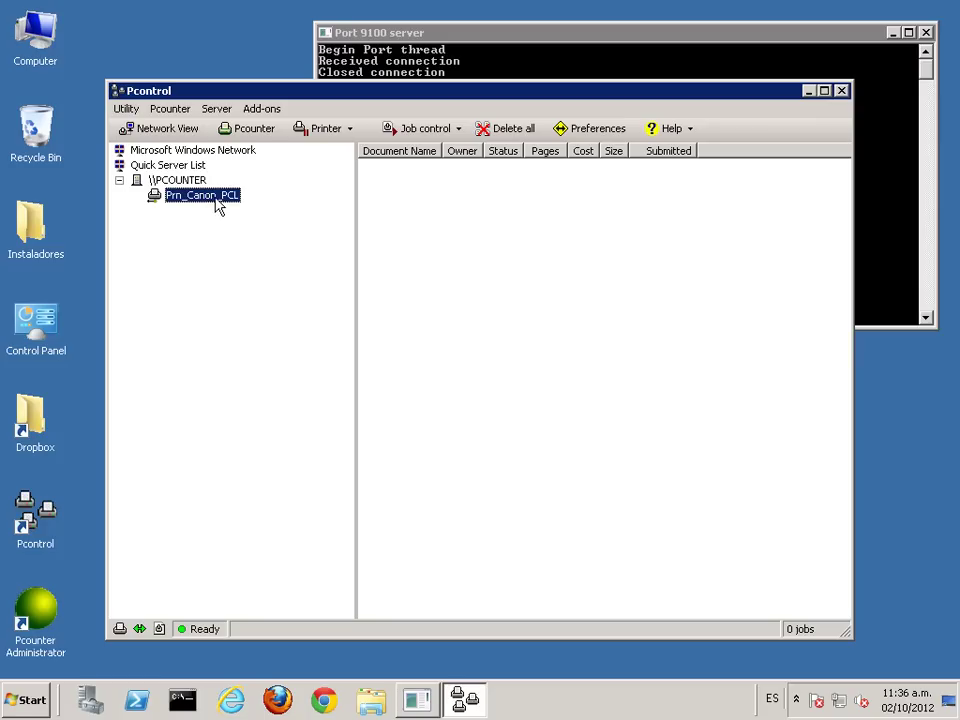
Step: Add Prn_Canon_PCL to the custom view from its right-click menu
{"action": "right_click", "coordinate": [219, 205]}
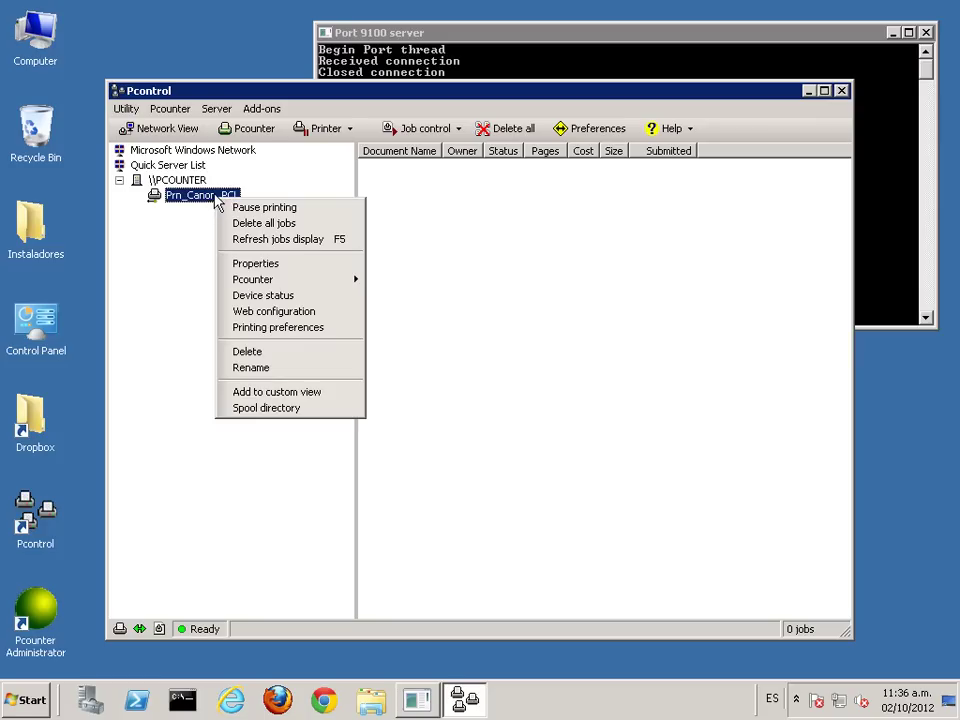
{"action": "left_click", "coordinate": [232, 92]}
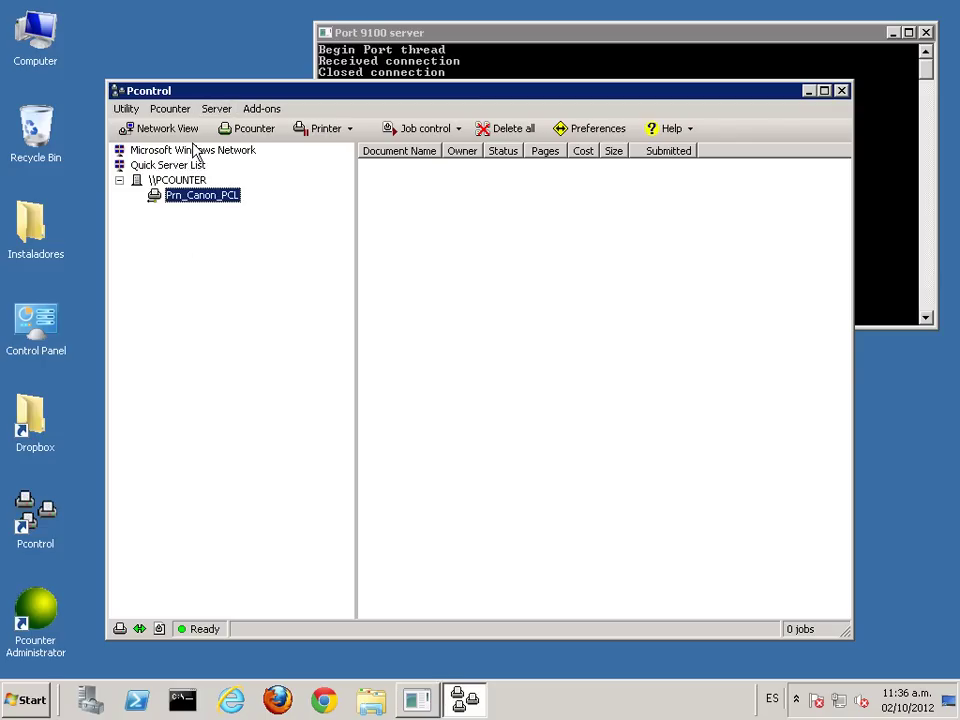
{"action": "right_click", "coordinate": [205, 205]}
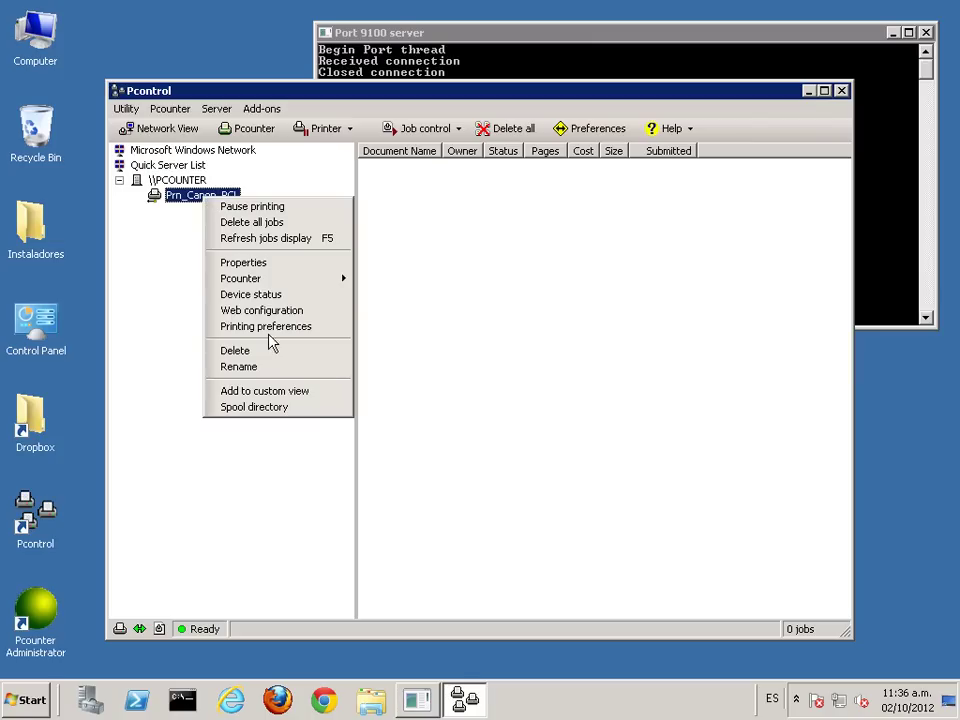
{"action": "left_click", "coordinate": [300, 391]}
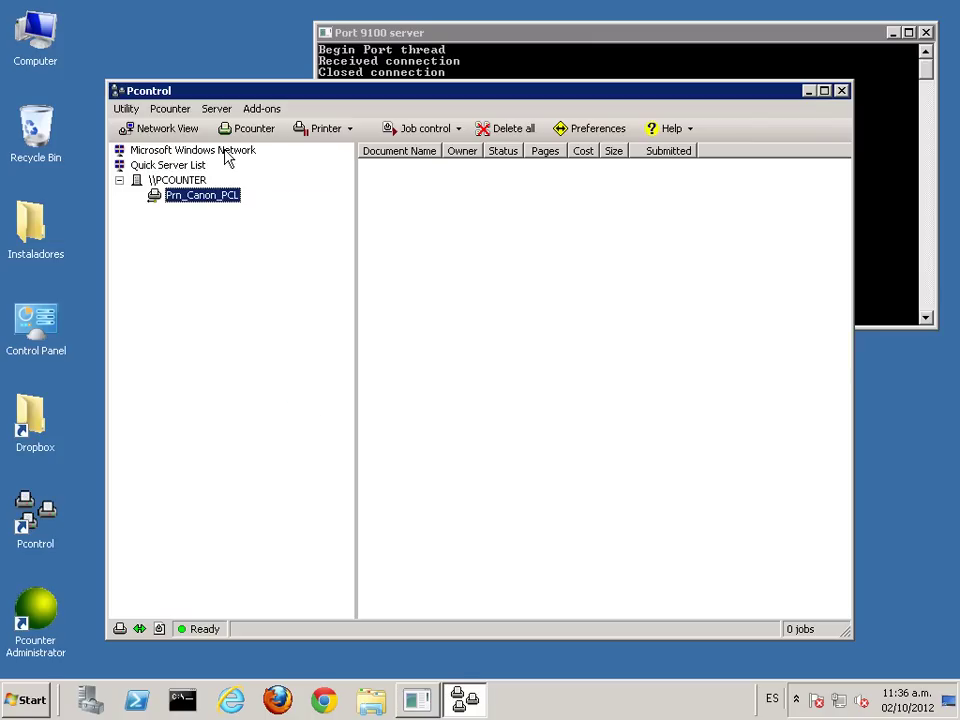
Step: Switch Pcontrol to Custom View, then restart the program
{"action": "left_click", "coordinate": [161, 133]}
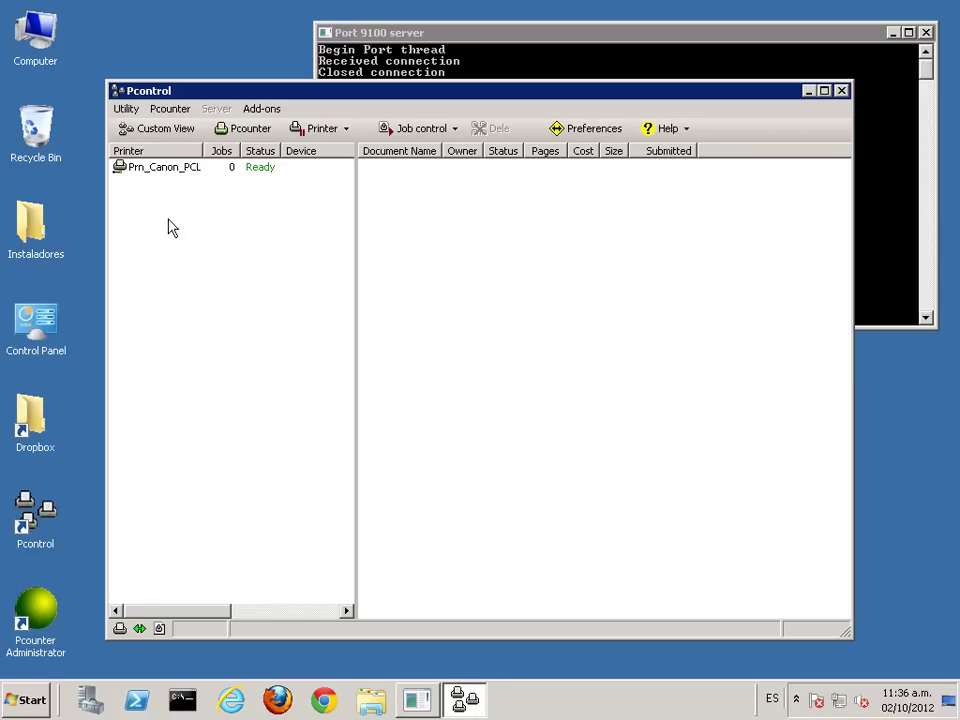
{"action": "left_click", "coordinate": [842, 91]}
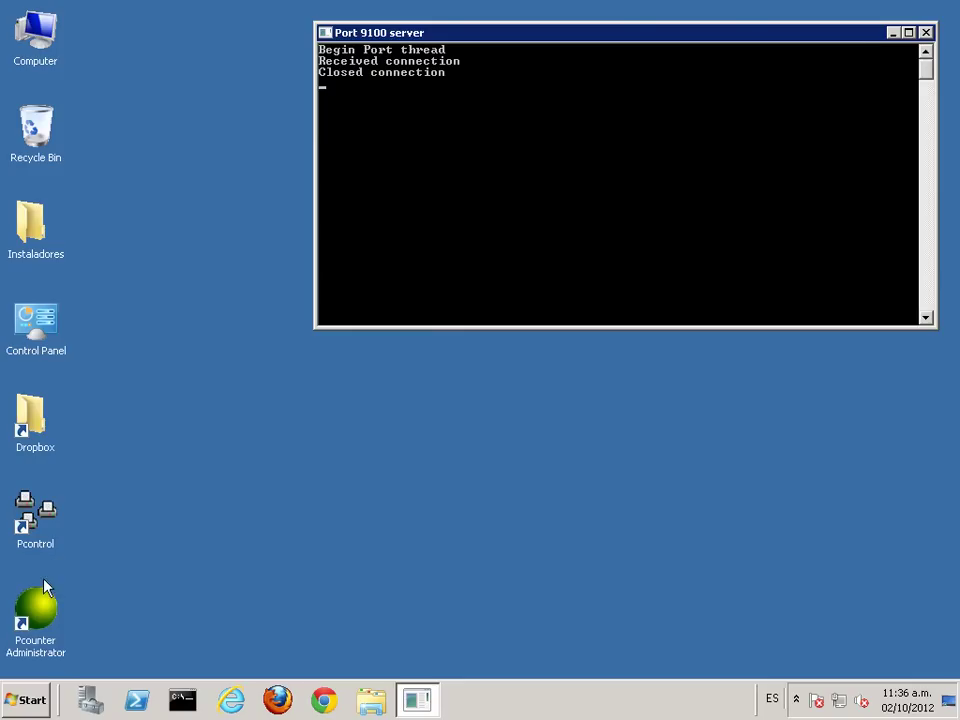
{"action": "double_click", "coordinate": [32, 516]}
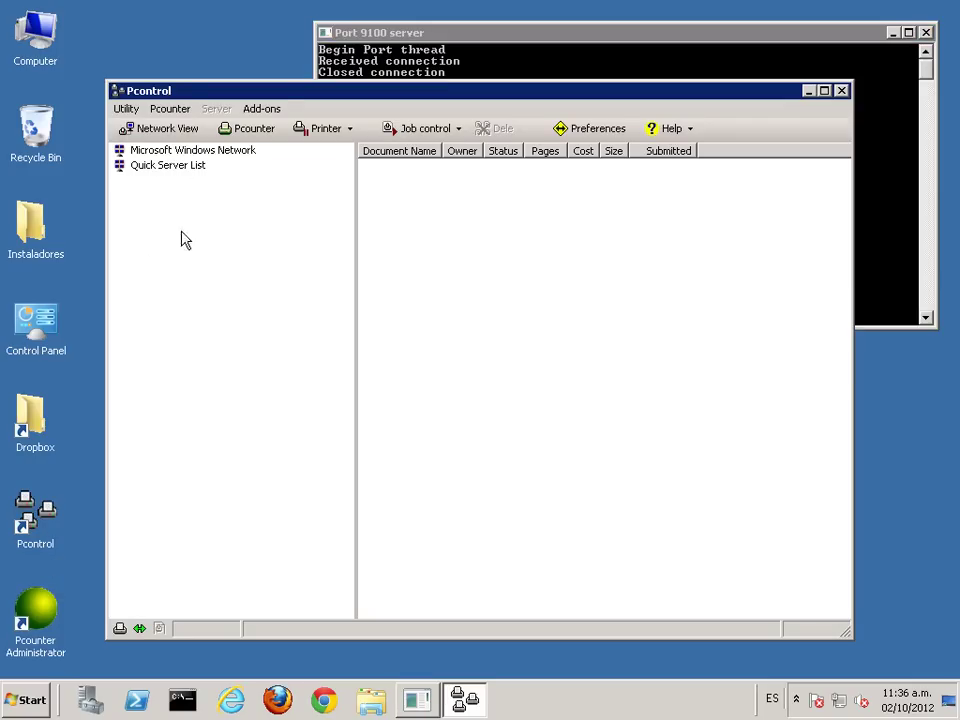
Step: Set Utility > Preferences startup selection to Custom View, restart Pcontrol, and select Prn_Canon_PCL
{"action": "left_click", "coordinate": [128, 108]}
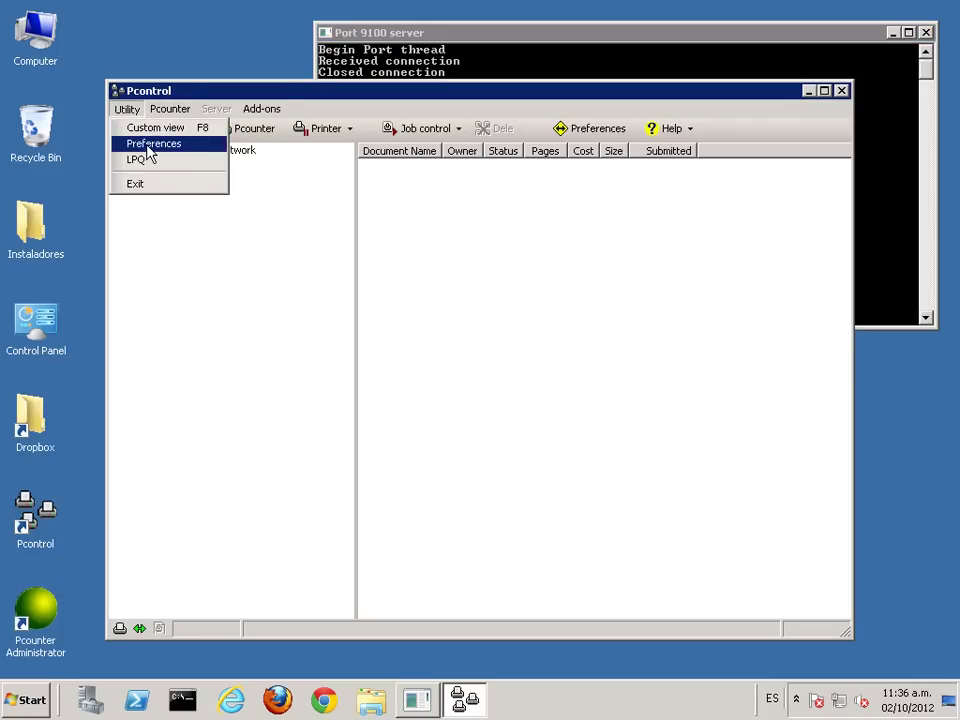
{"action": "left_click", "coordinate": [144, 145]}
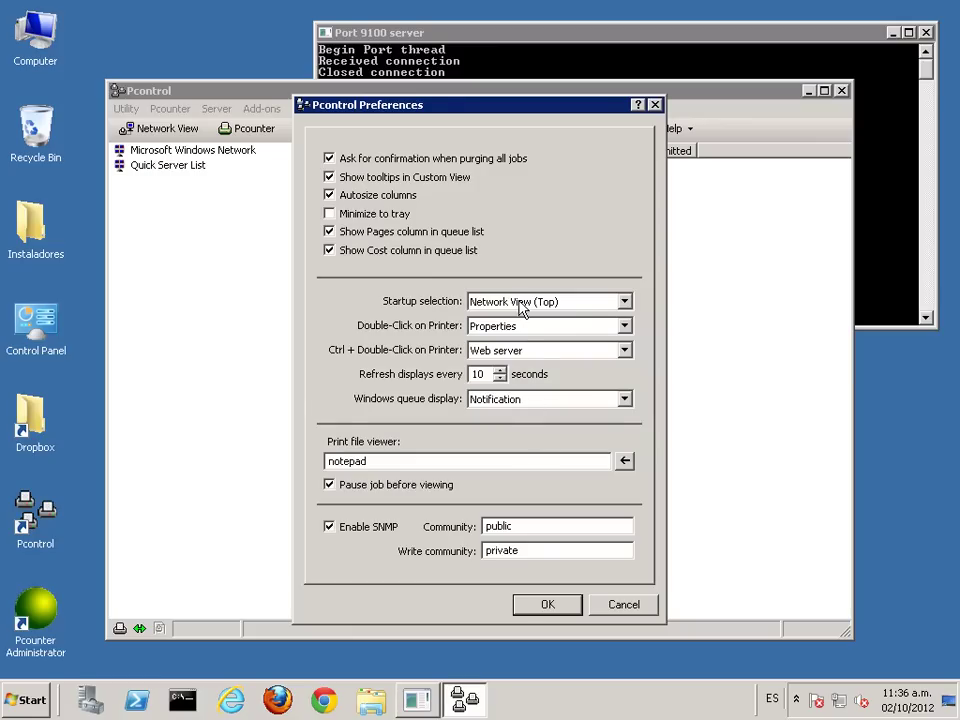
{"action": "left_click", "coordinate": [622, 302]}
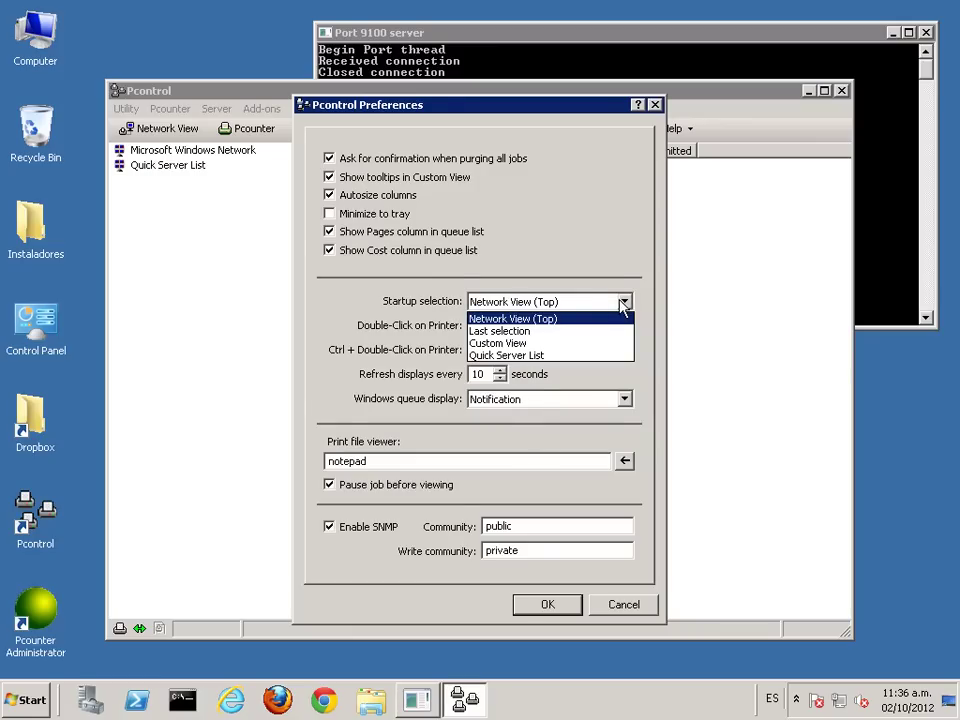
{"action": "left_click", "coordinate": [529, 343]}
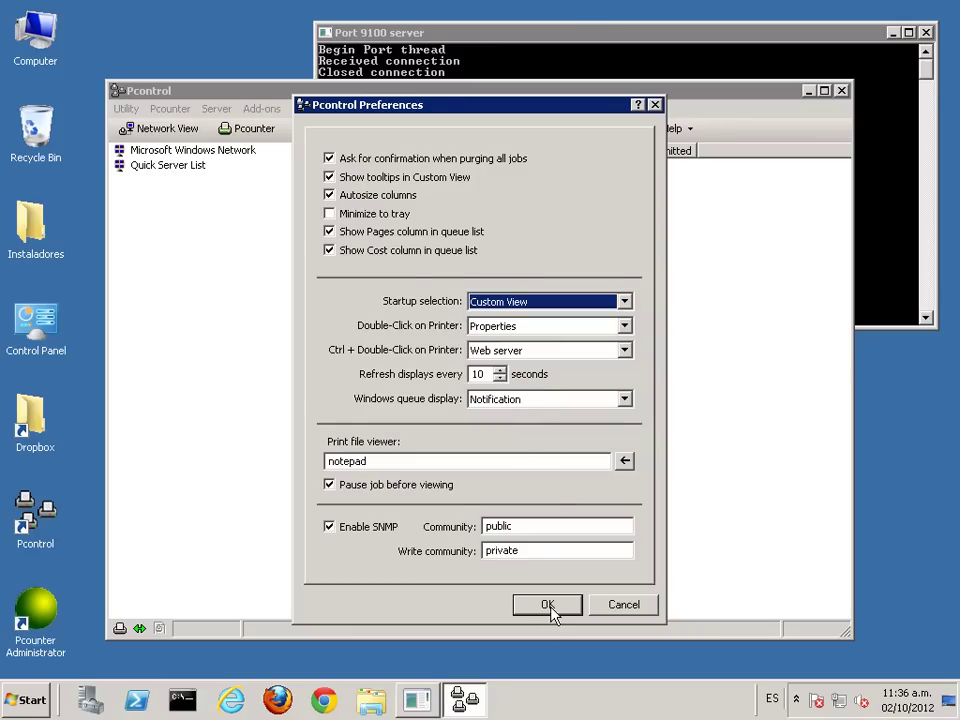
{"action": "left_click", "coordinate": [549, 605]}
{"action": "left_click", "coordinate": [842, 91]}
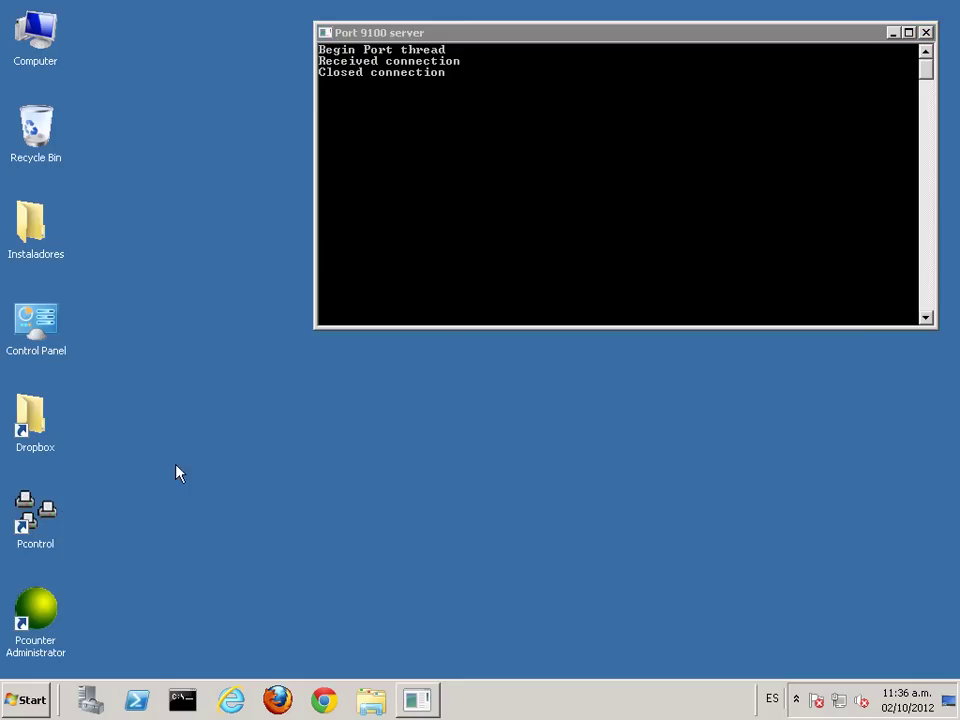
{"action": "double_click", "coordinate": [45, 505]}
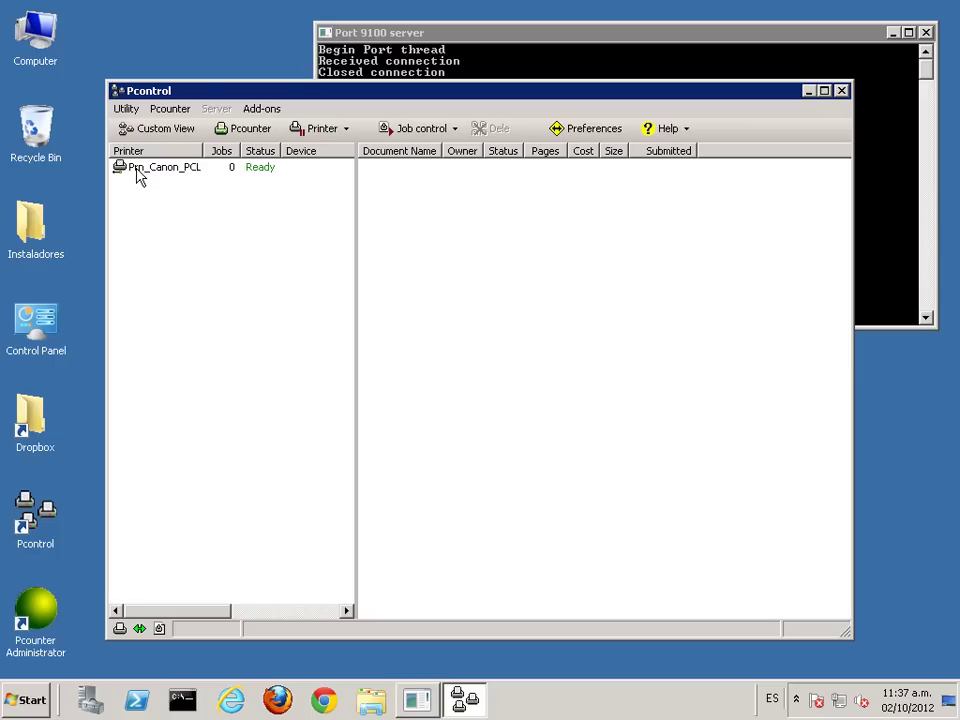
{"action": "left_click", "coordinate": [143, 169]}
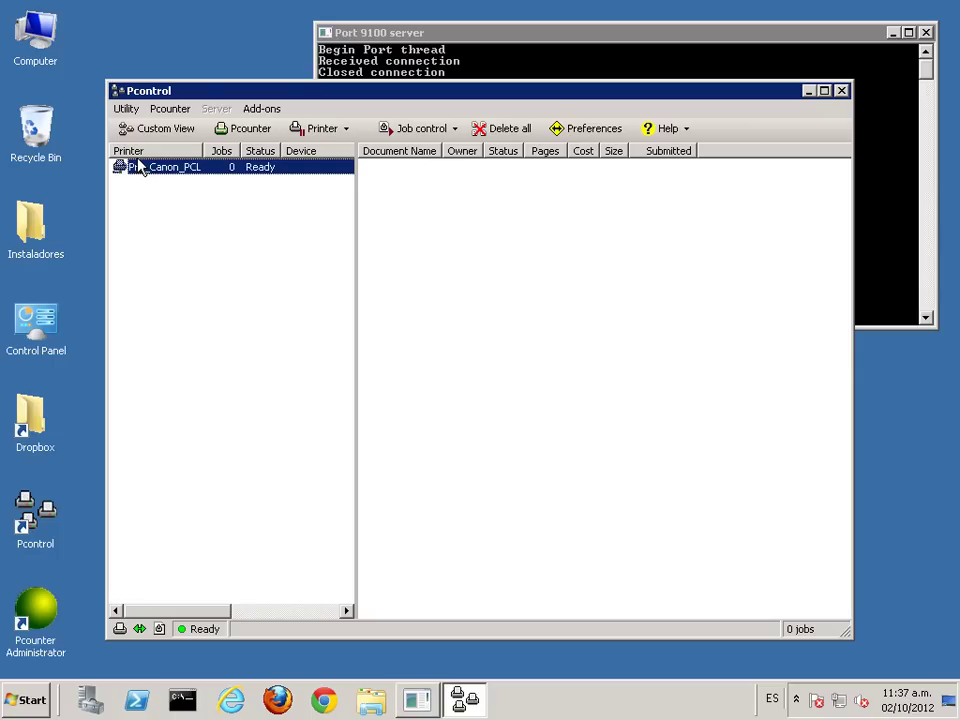
Step: Configure the \\PCOUNTER Pcounter server, accepting the registry fix and spooler restart
{"action": "left_click", "coordinate": [170, 109]}
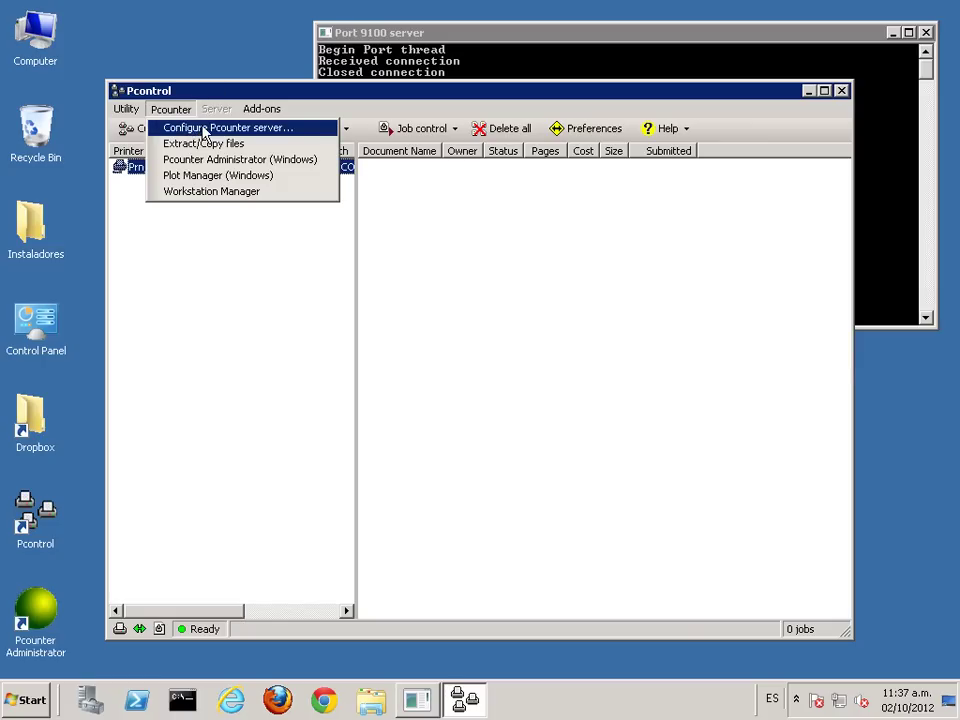
{"action": "left_click", "coordinate": [305, 128]}
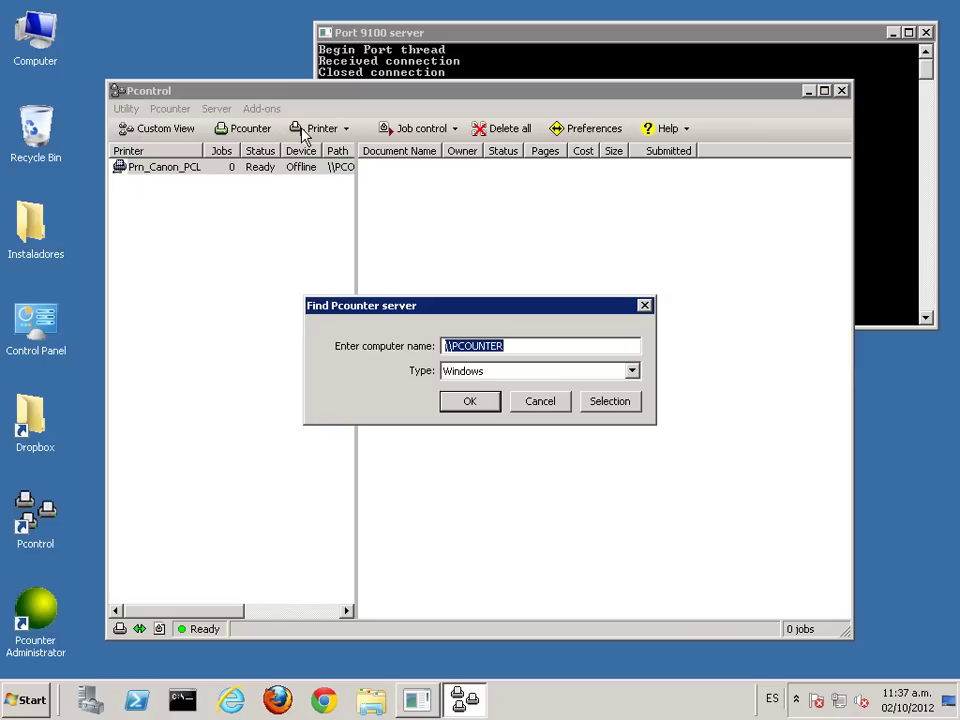
{"action": "left_click", "coordinate": [468, 347]}
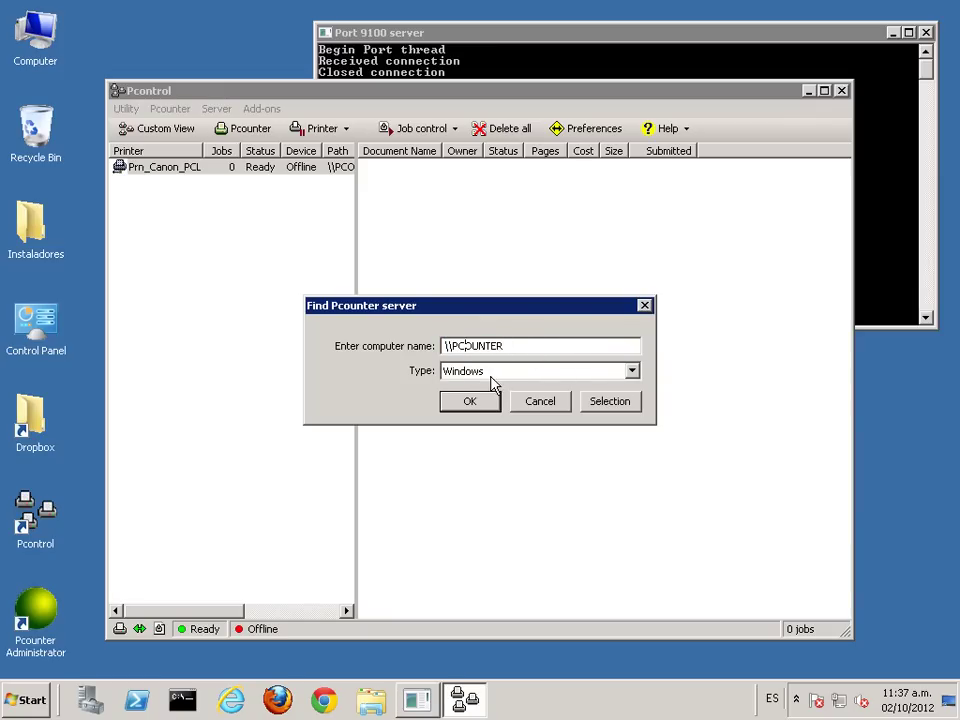
{"action": "left_click", "coordinate": [470, 402]}
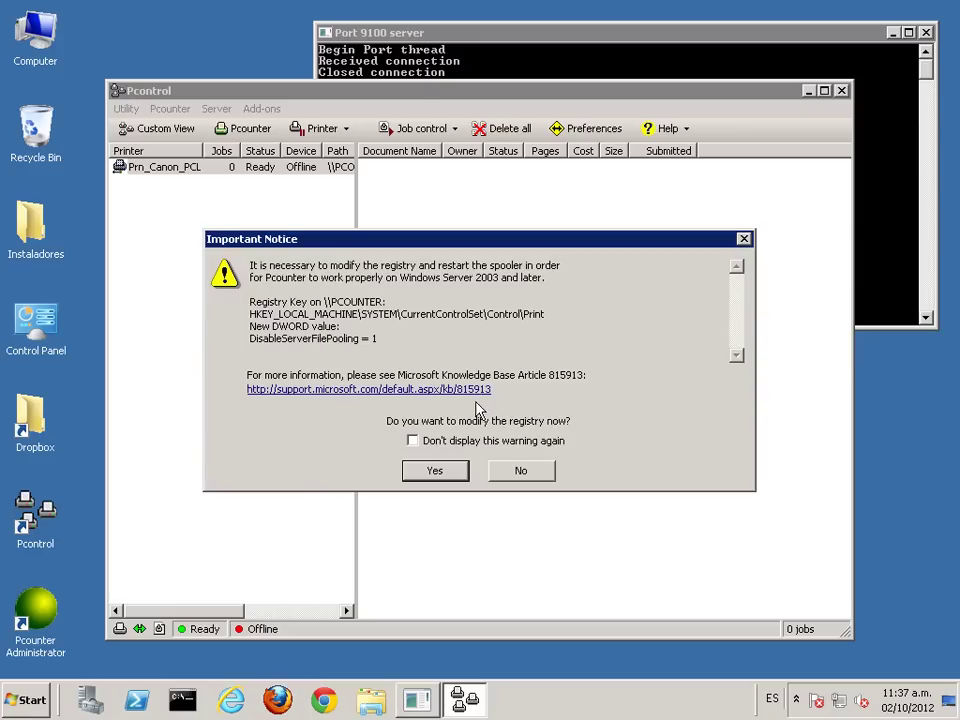
{"action": "left_click", "coordinate": [435, 474]}
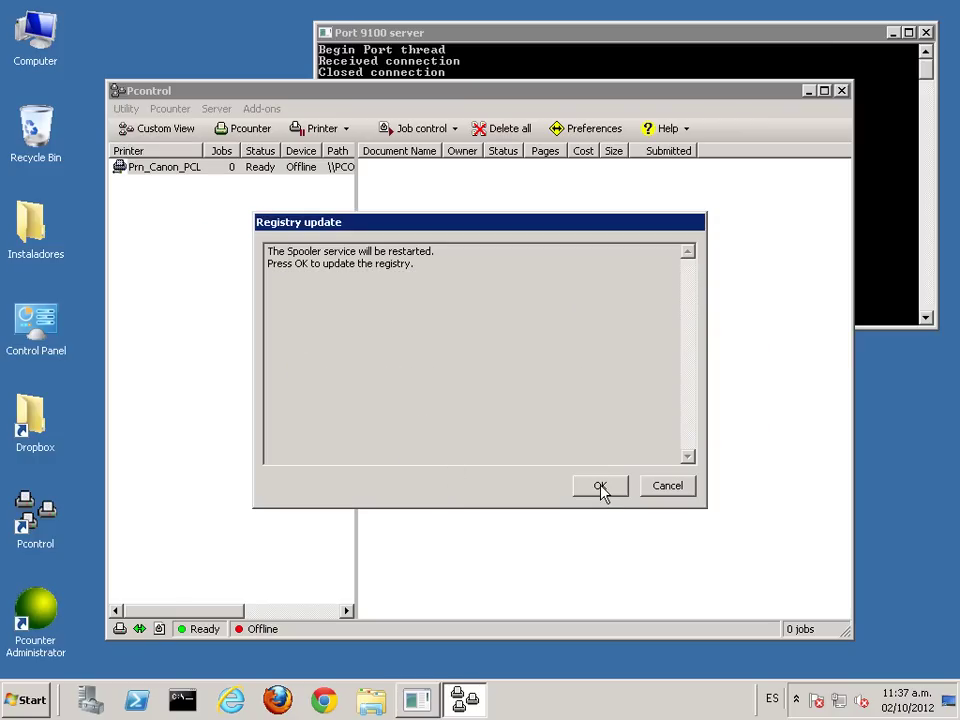
{"action": "left_click", "coordinate": [601, 487]}
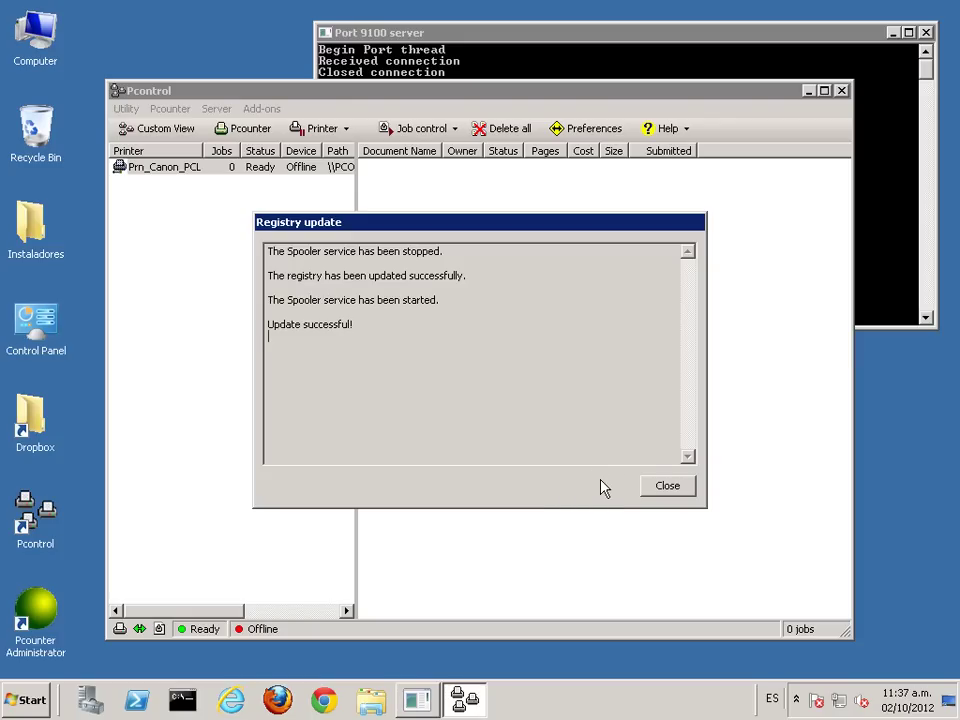
{"action": "left_click", "coordinate": [667, 486]}
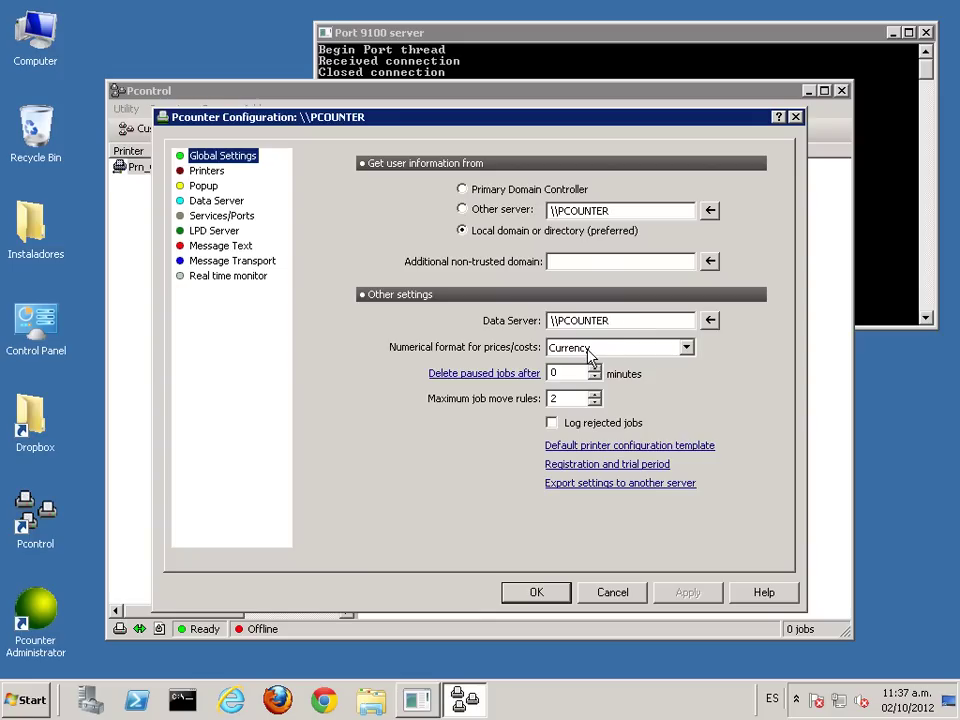
Step: Keep Currency as the price numerical format and tick 'Log rejected jobs'
{"action": "left_click", "coordinate": [687, 349]}
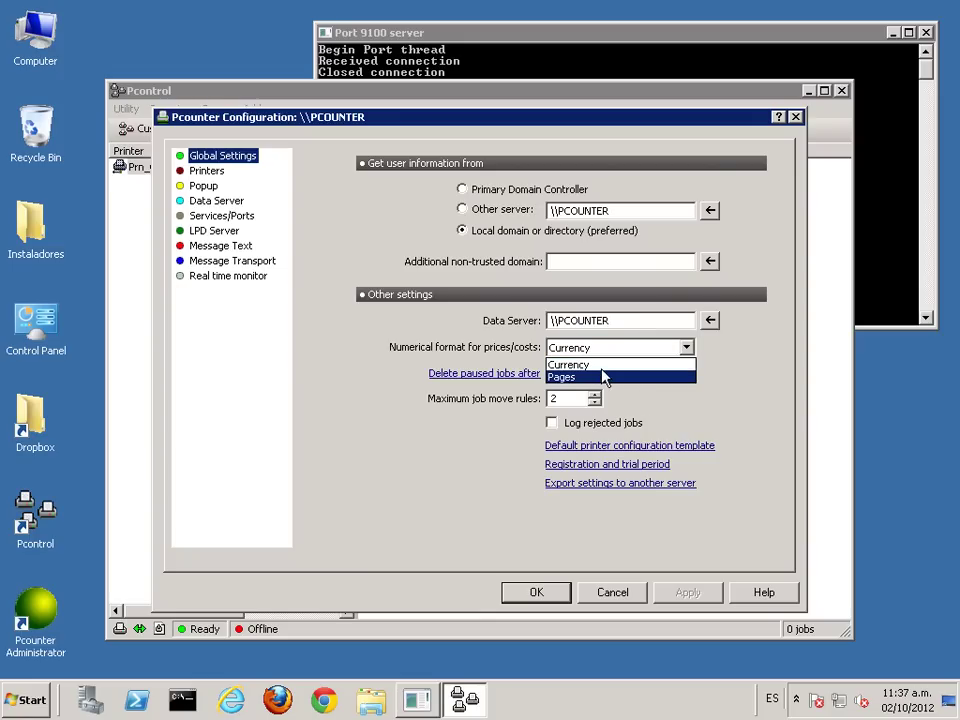
{"action": "left_click", "coordinate": [757, 373]}
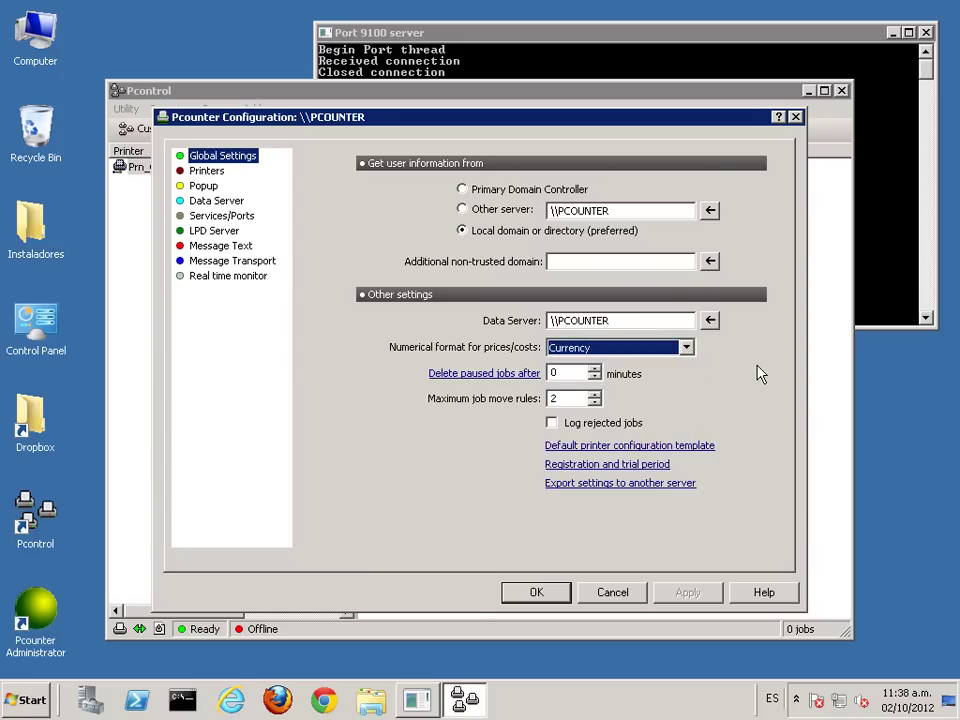
{"action": "left_click", "coordinate": [552, 423]}
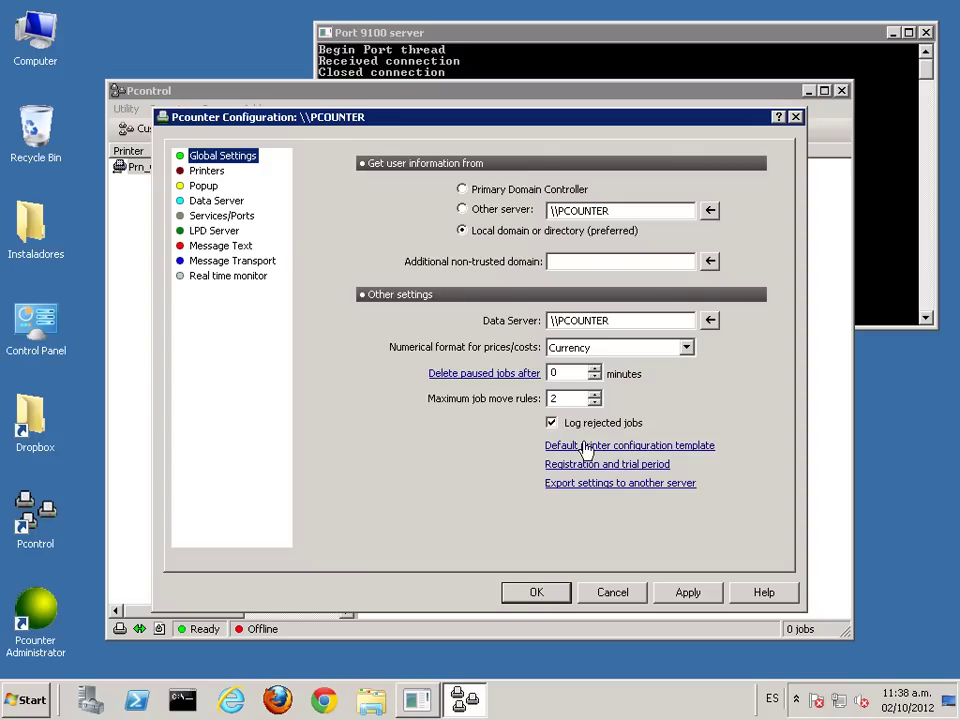
Step: Set the default printer template's Accounting to 'User account balances and Log file', then view its Prices
{"action": "left_click", "coordinate": [676, 450]}
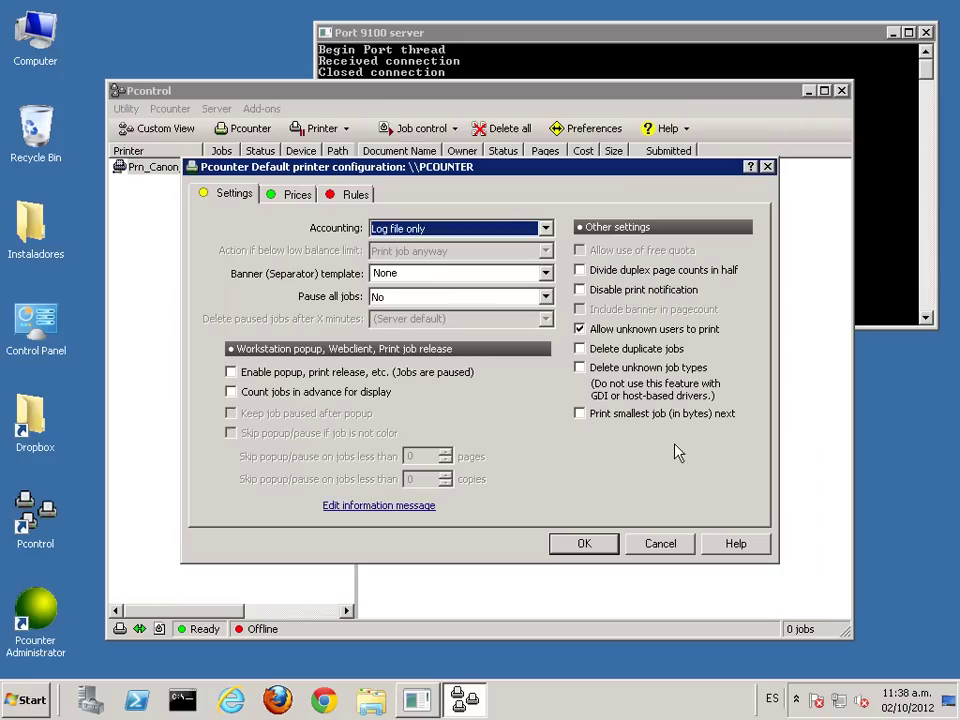
{"action": "left_click", "coordinate": [456, 228]}
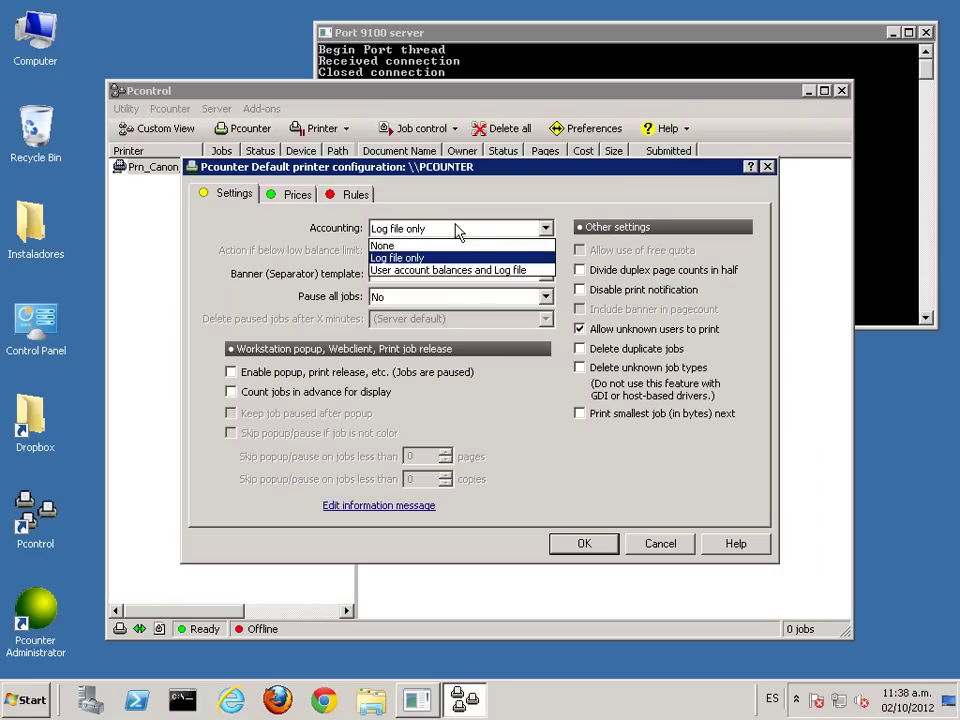
{"action": "left_click", "coordinate": [432, 271]}
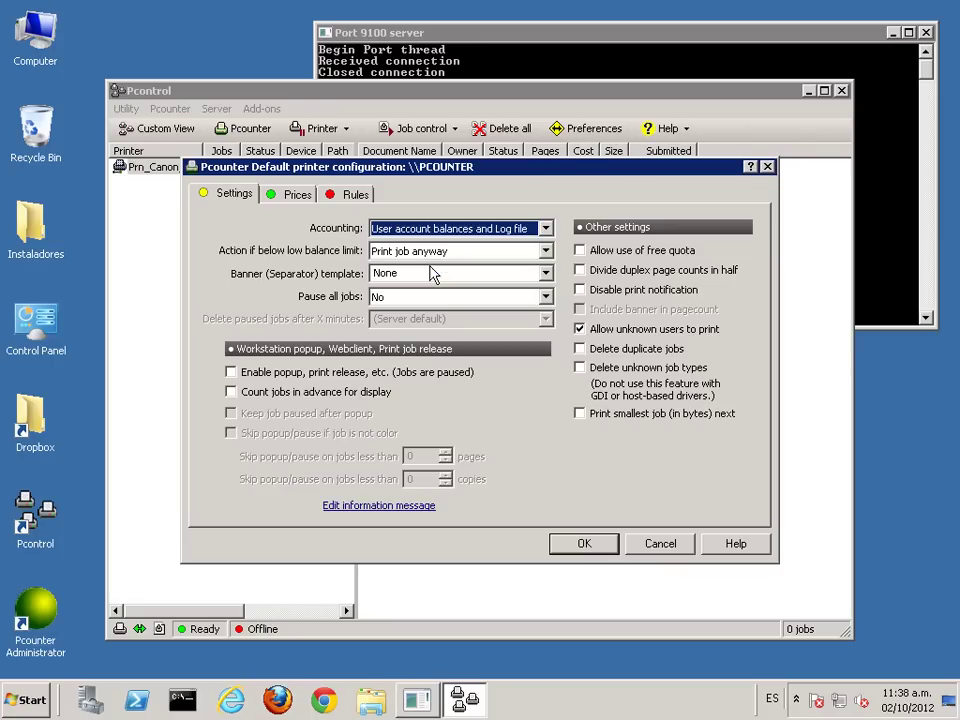
{"action": "left_click", "coordinate": [294, 197]}
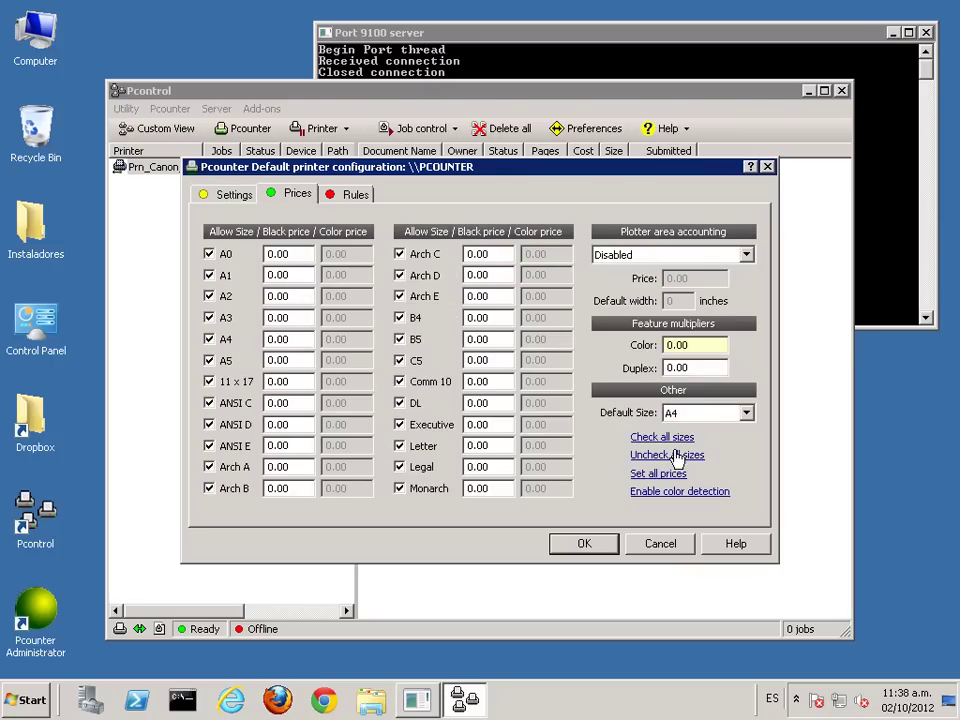
Step: Allow A4, Letter and A3 sizes, pricing Letter at 0.1 and A3 at 0.2
{"action": "left_click", "coordinate": [674, 456]}
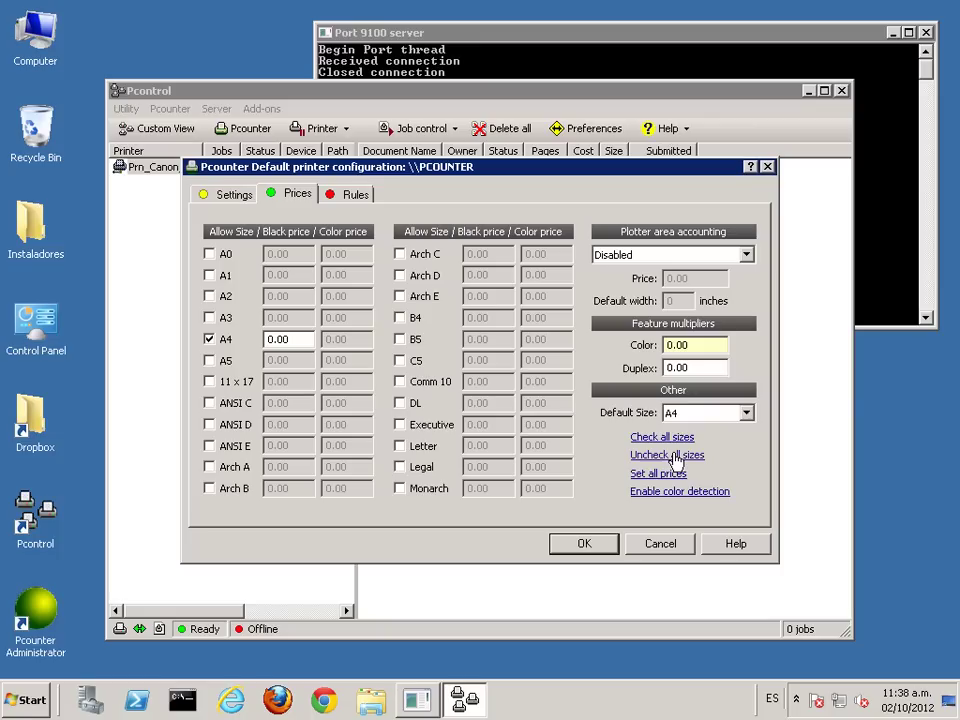
{"action": "left_click", "coordinate": [400, 446]}
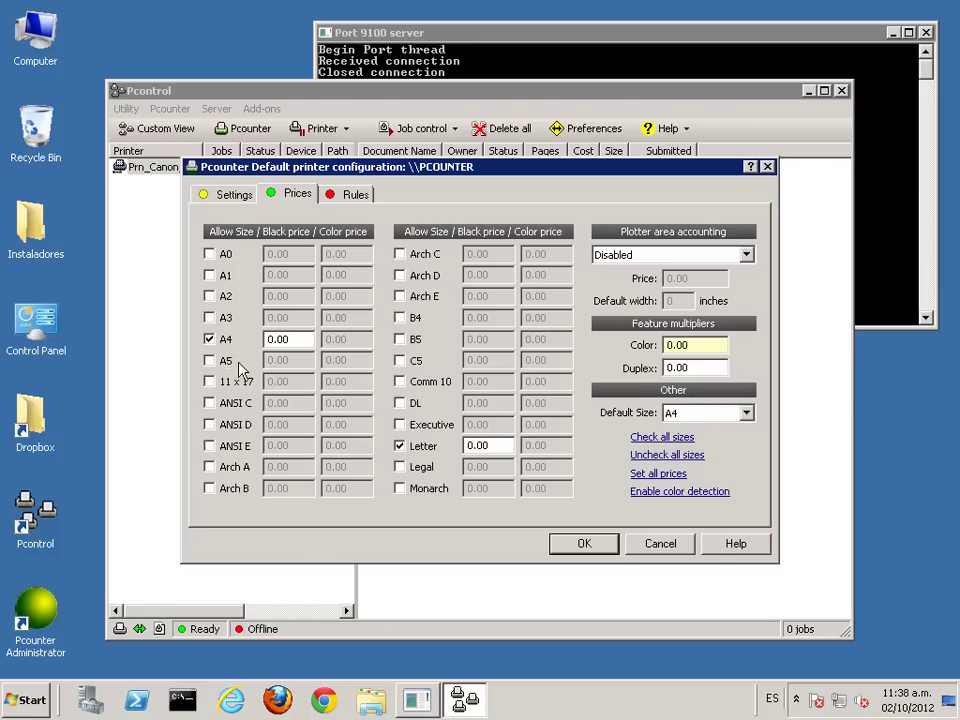
{"action": "left_click", "coordinate": [481, 445]}
{"action": "type", "text": "0.10"}
{"action": "left_click", "coordinate": [283, 339]}
{"action": "type", "text": "0.1"}
{"action": "left_click", "coordinate": [209, 317]}
{"action": "key", "text": "BackSpace"}
{"action": "type", "text": "2"}
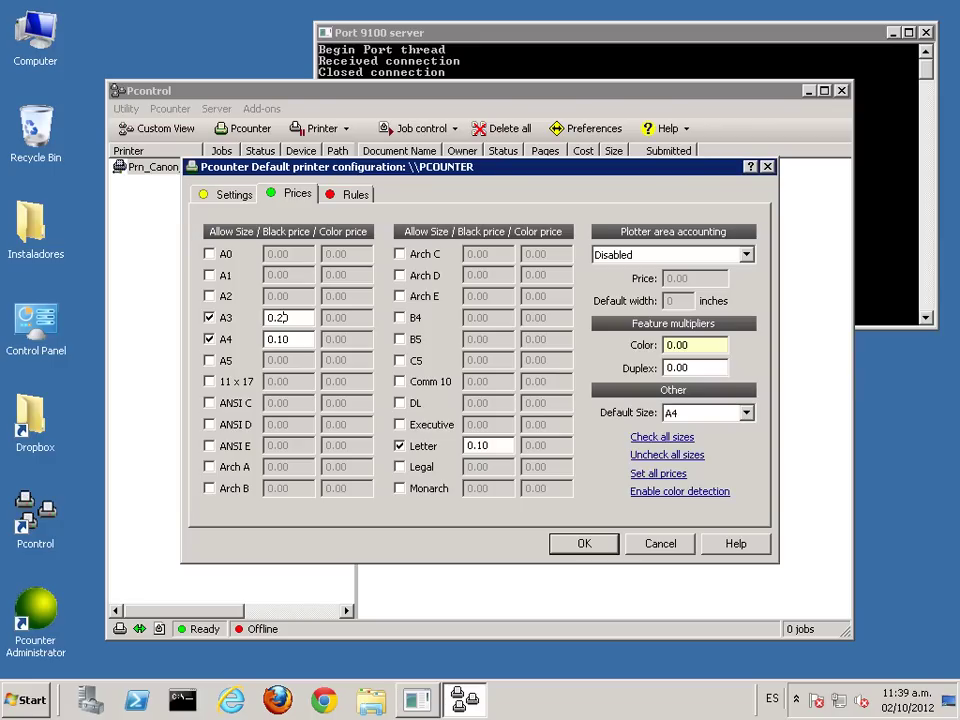
Step: Review the template's rules and accounting pages, then save it with OK
{"action": "left_click", "coordinate": [352, 194]}
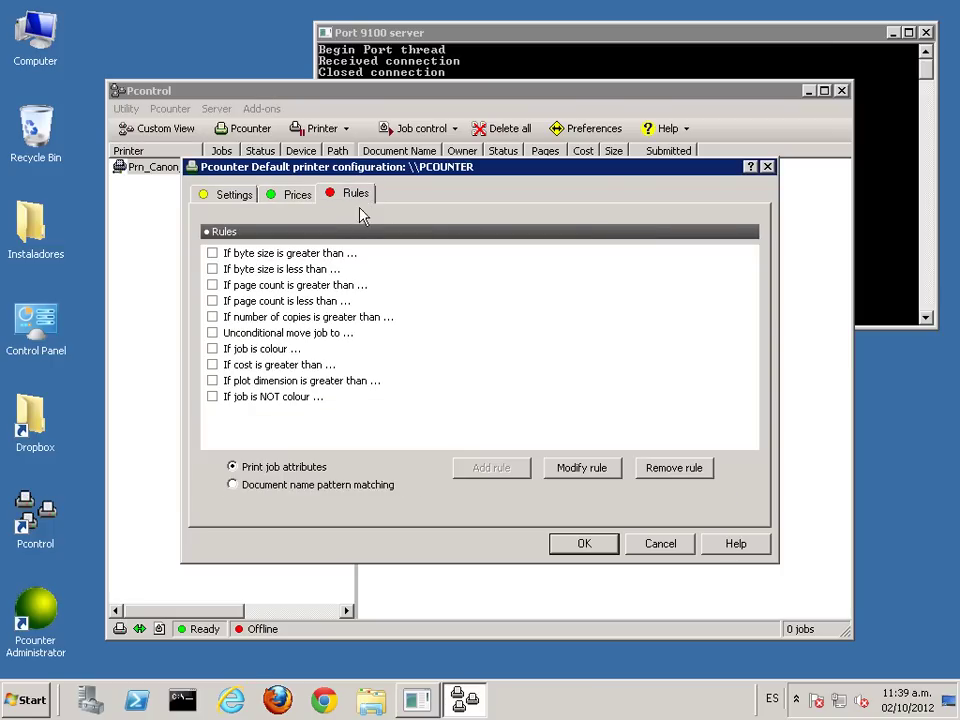
{"action": "left_click", "coordinate": [293, 200]}
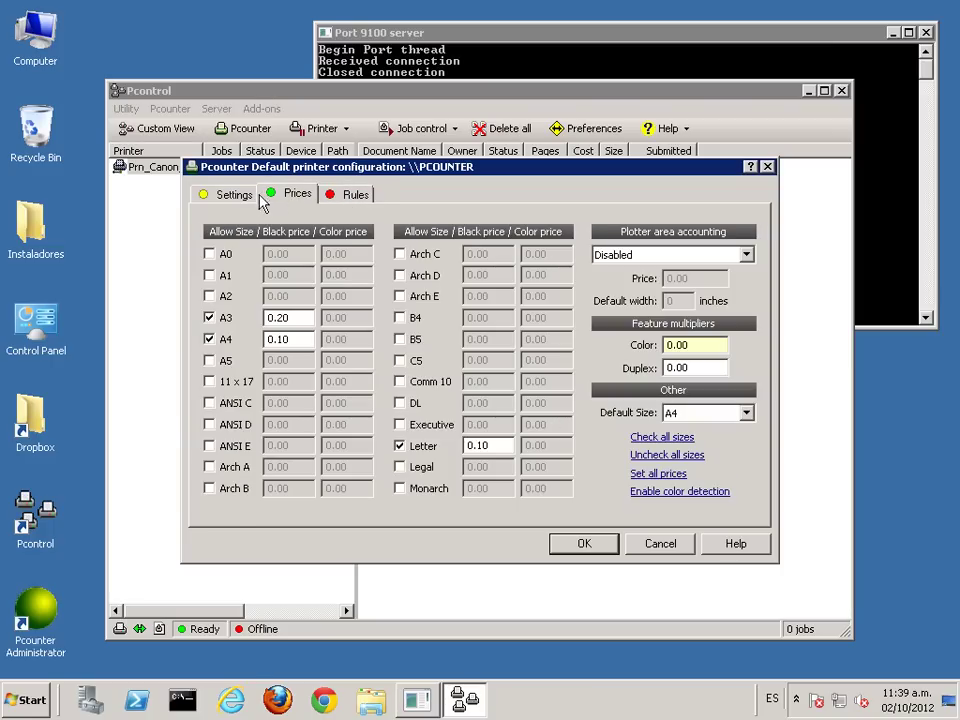
{"action": "left_click", "coordinate": [235, 194]}
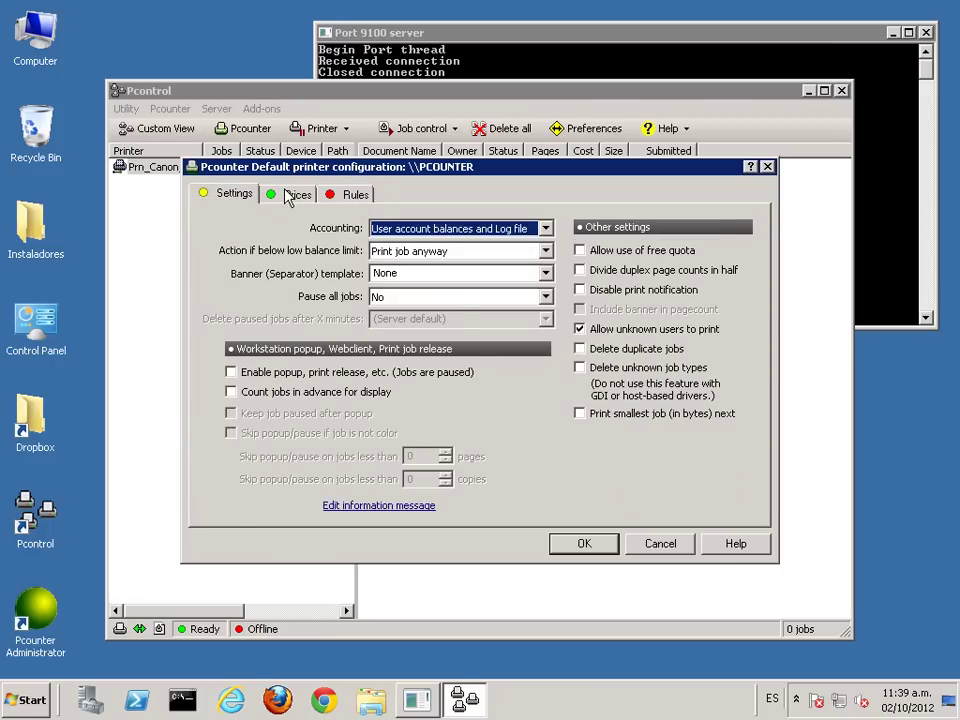
{"action": "left_click", "coordinate": [289, 197]}
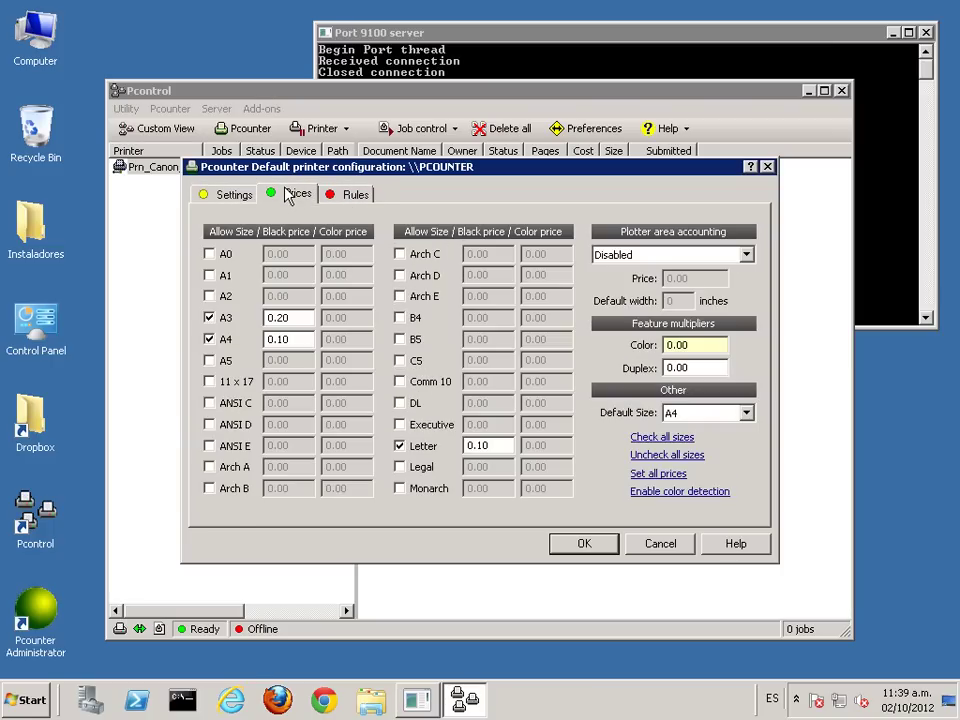
{"action": "left_click", "coordinate": [584, 545]}
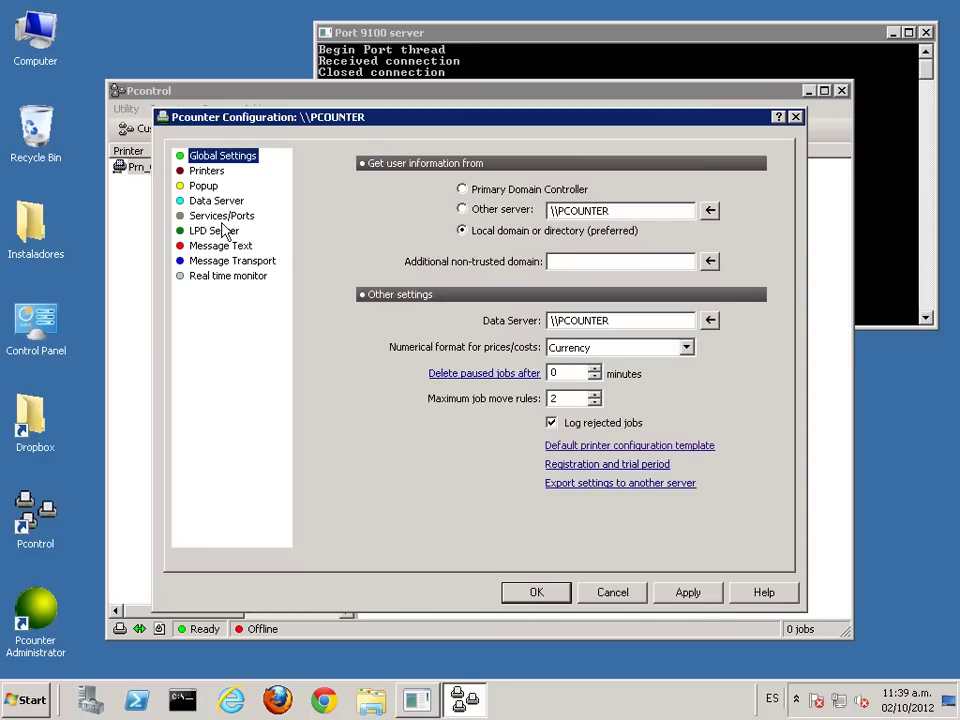
Step: Install the Printer Control and Data Server services, creating the PCOUNTER share at C:\PCOUNTER
{"action": "left_click", "coordinate": [222, 216]}
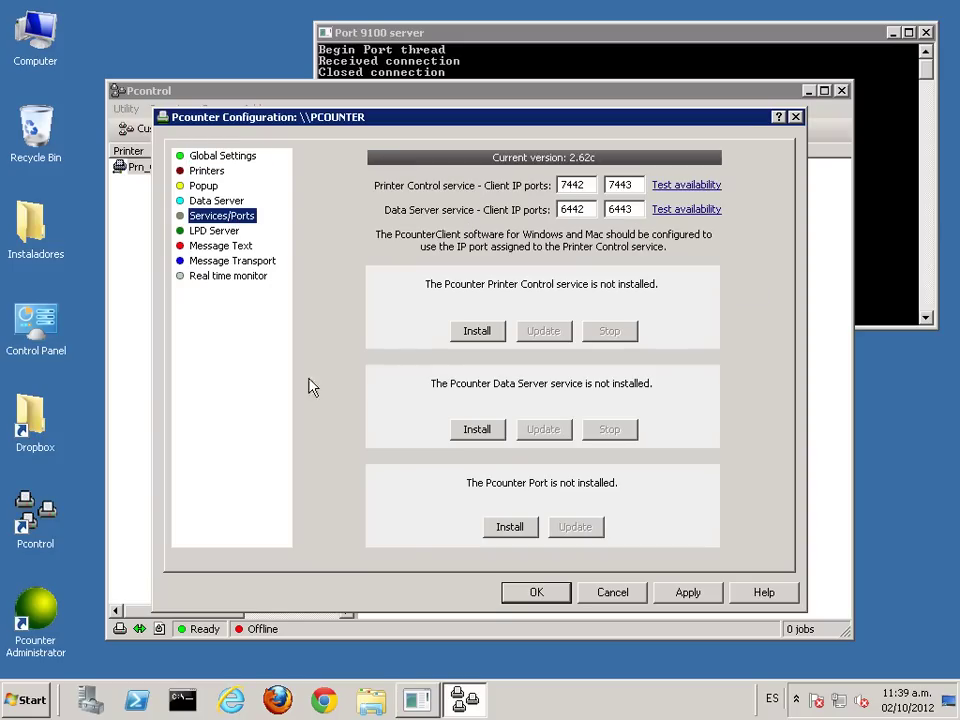
{"action": "left_click", "coordinate": [475, 336]}
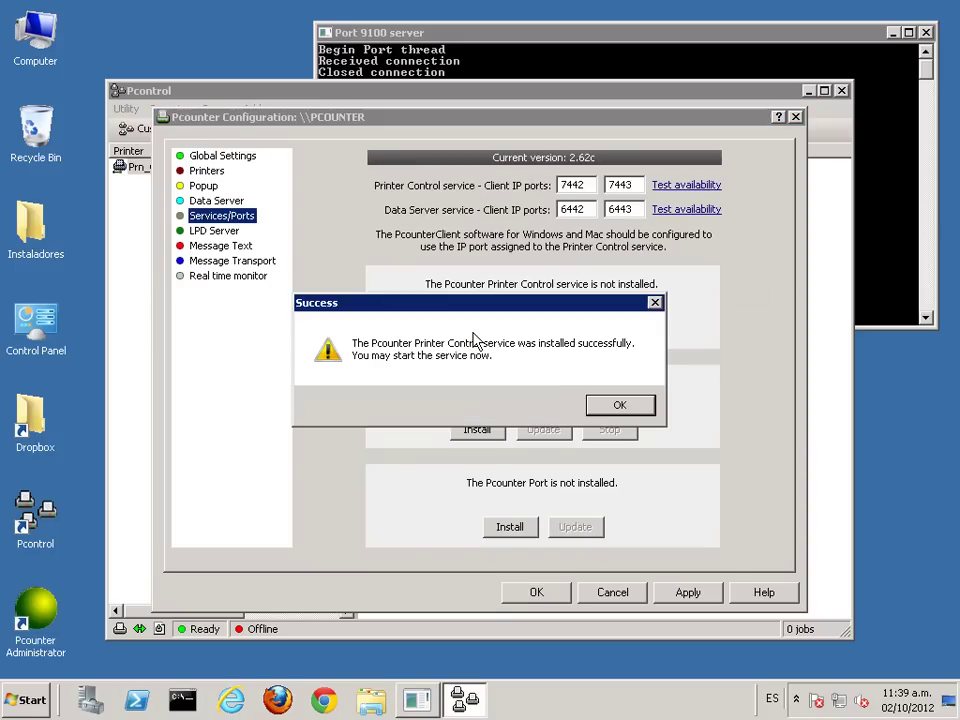
{"action": "left_click", "coordinate": [619, 406]}
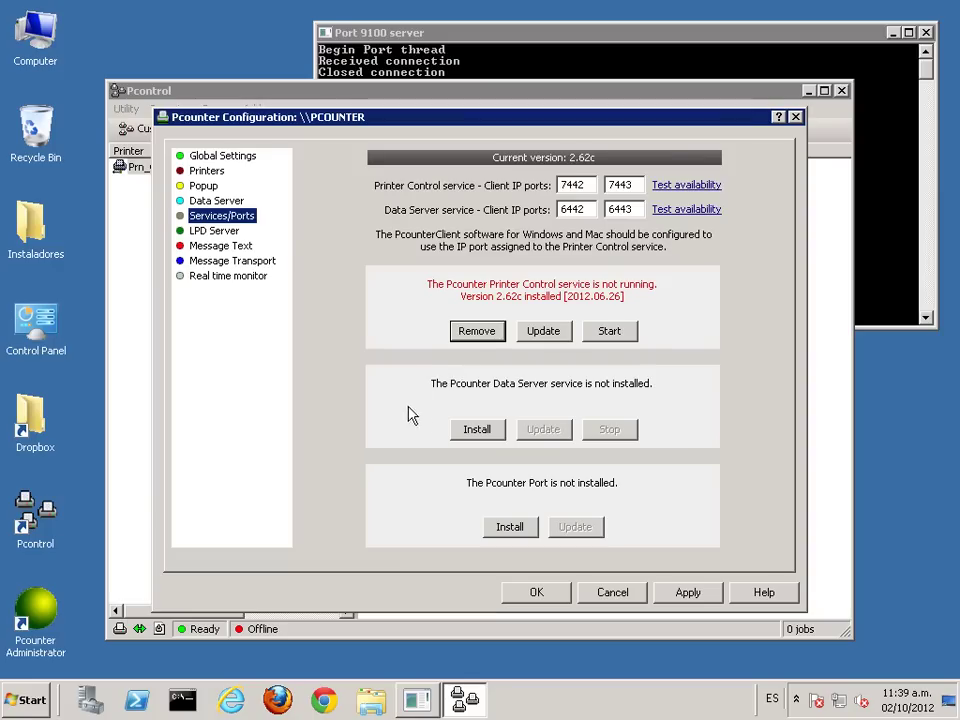
{"action": "left_click", "coordinate": [473, 430]}
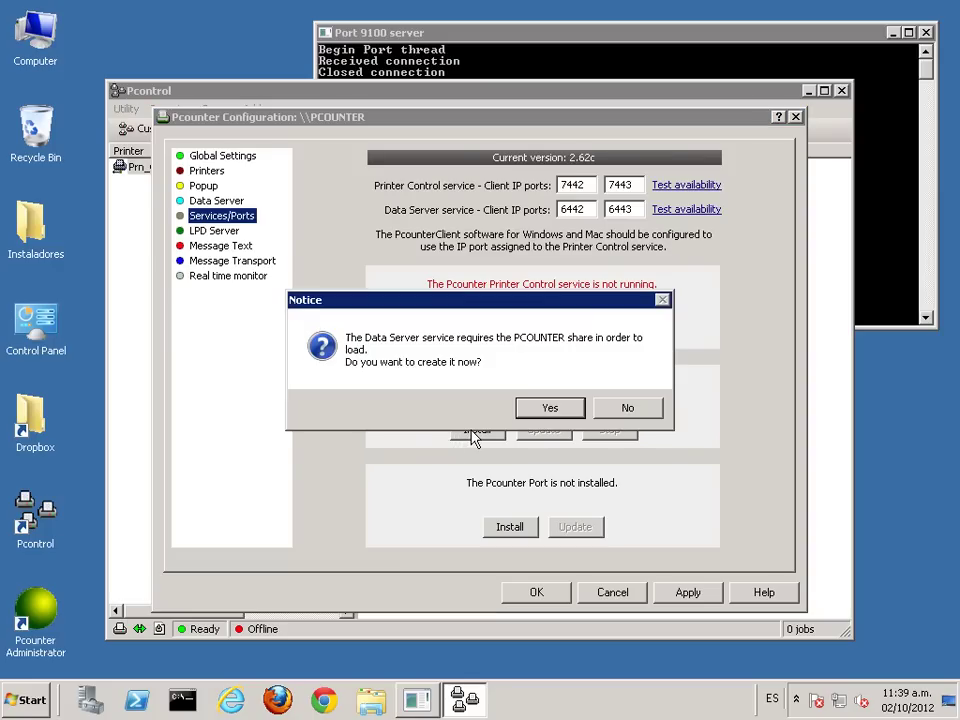
{"action": "left_click", "coordinate": [548, 409]}
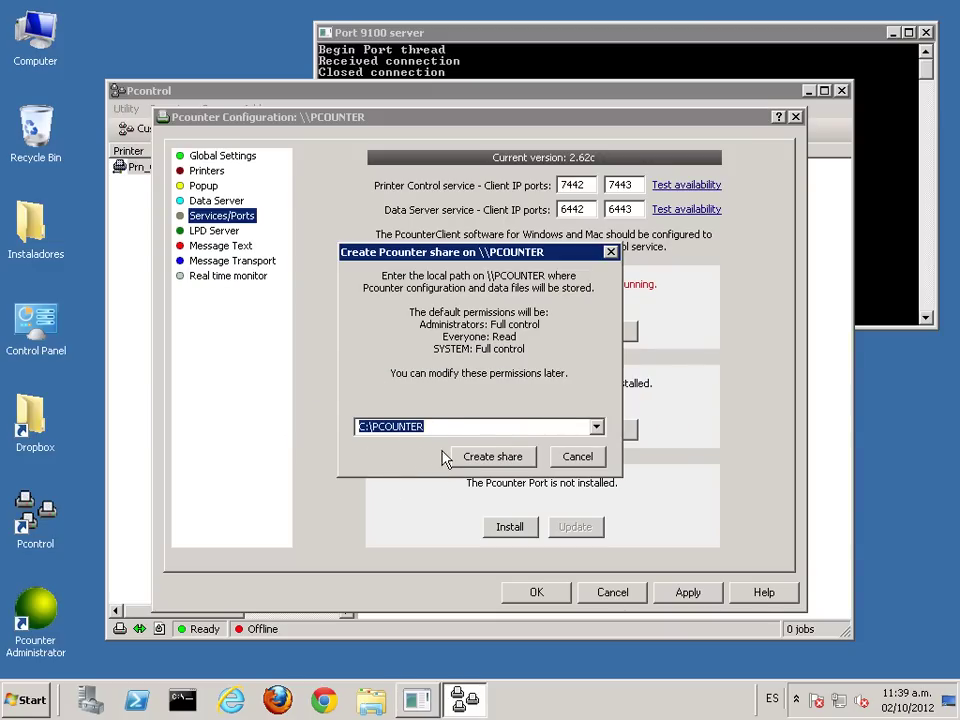
{"action": "left_click", "coordinate": [487, 459]}
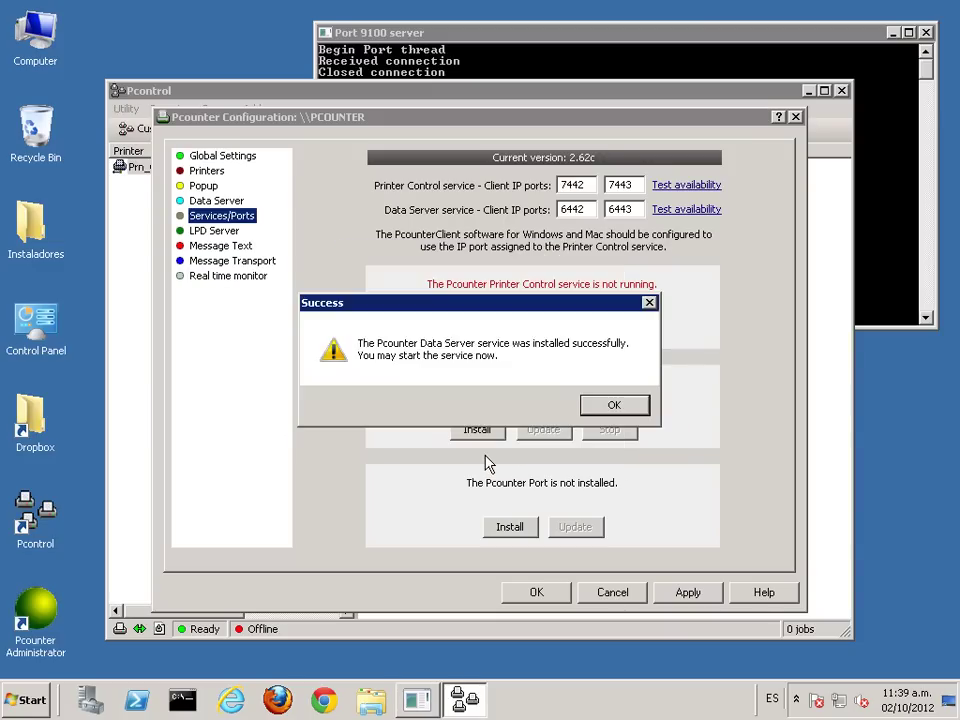
{"action": "left_click", "coordinate": [616, 405]}
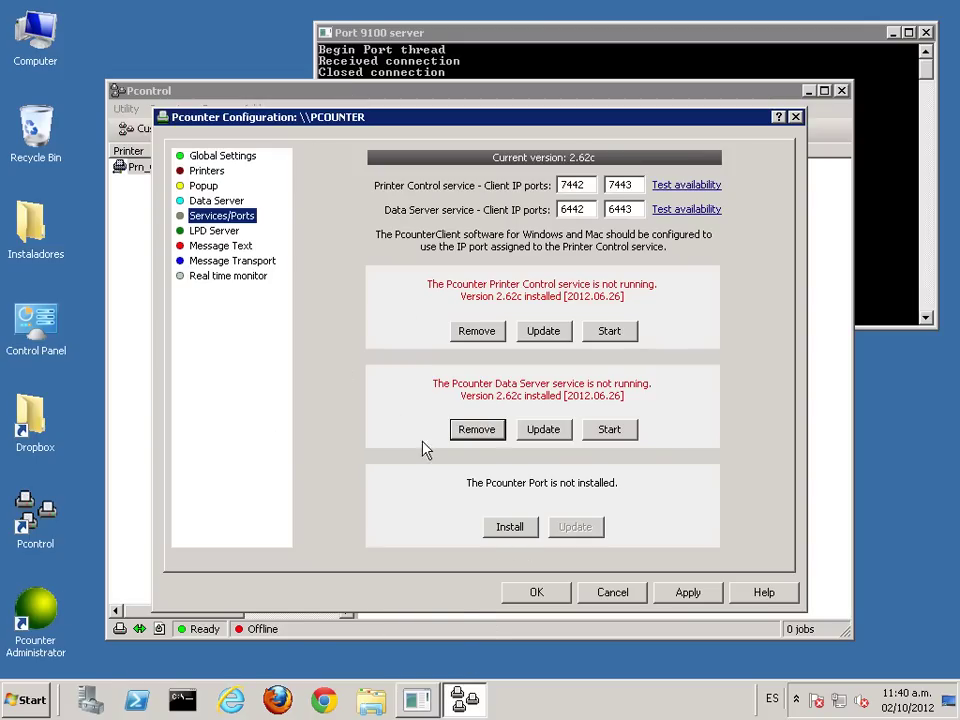
Step: Install the Pcounter port, start both services, and show the Data Server settings
{"action": "left_click", "coordinate": [519, 532]}
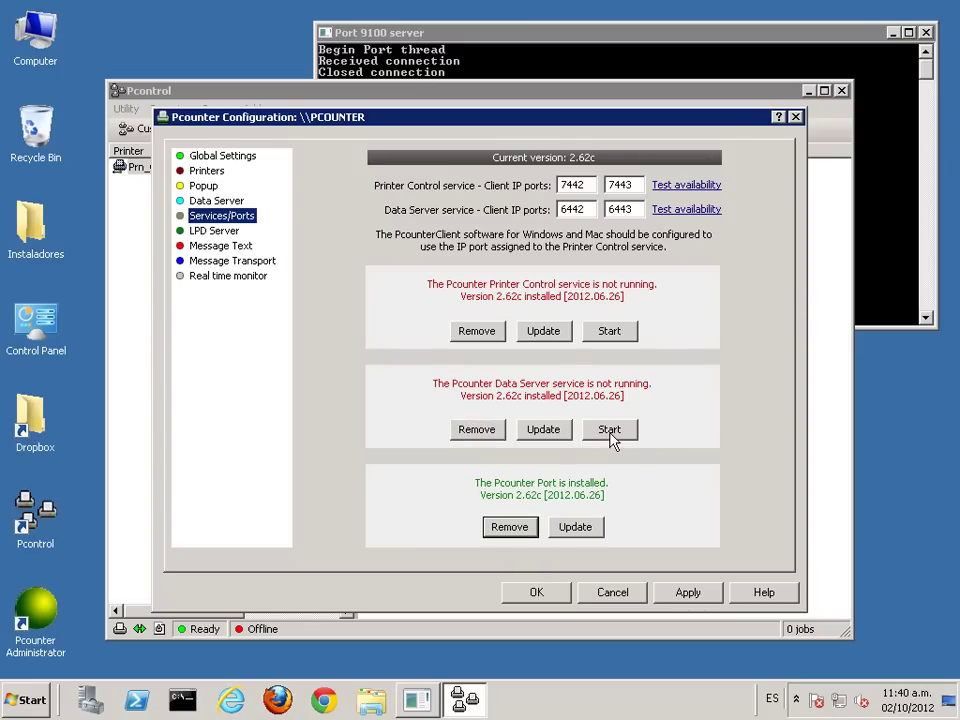
{"action": "left_click", "coordinate": [617, 332]}
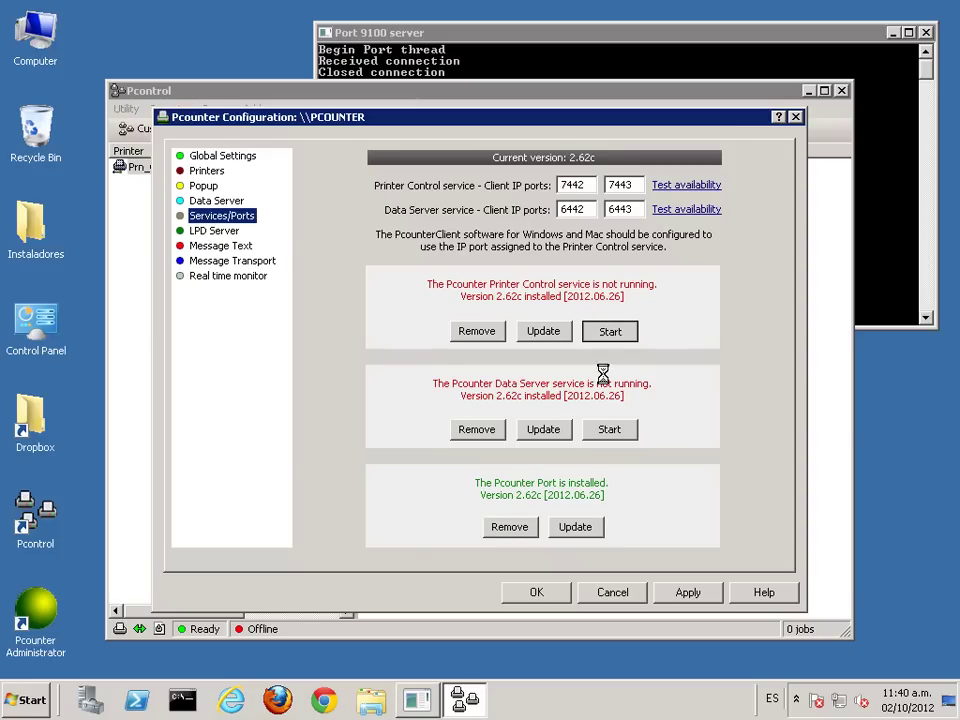
{"action": "left_click", "coordinate": [610, 430]}
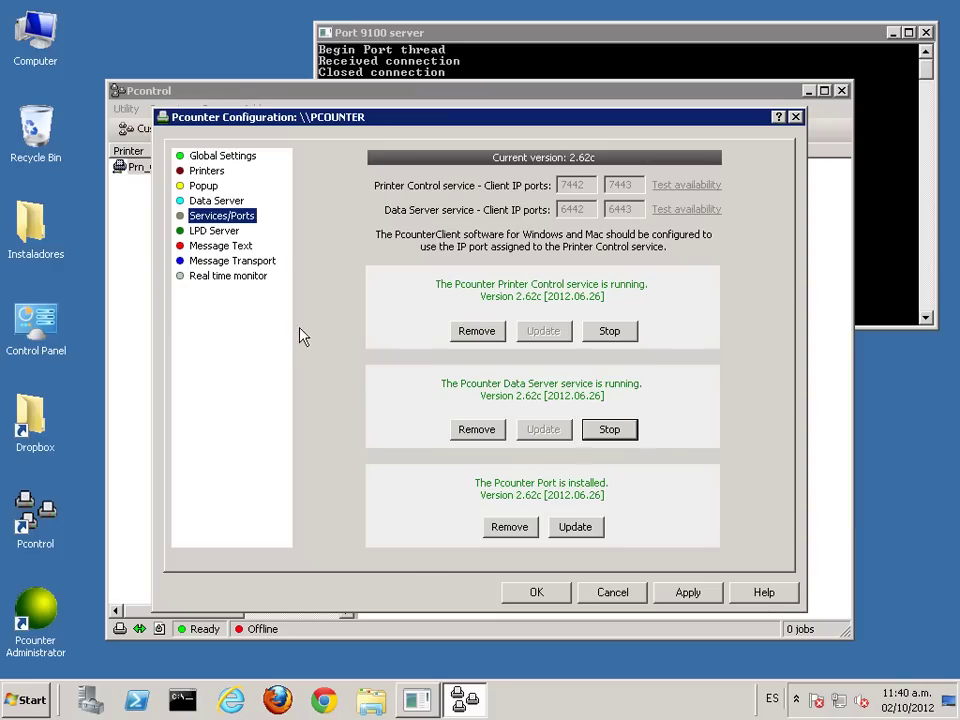
{"action": "left_click", "coordinate": [212, 201]}
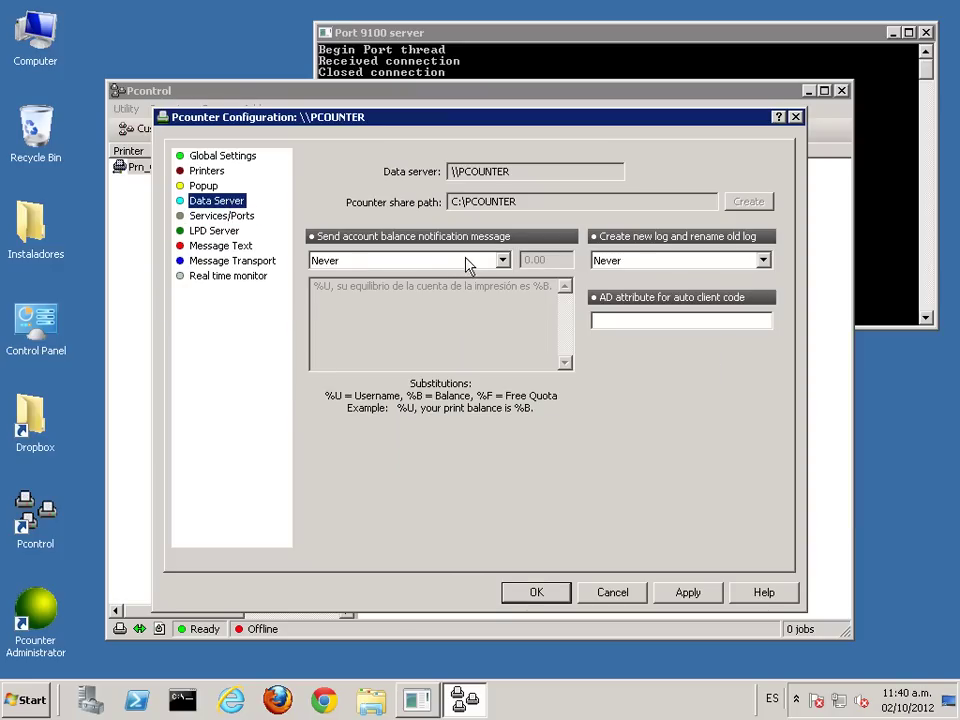
Step: Set notification to 'If balance reaches low balance limit' and log rotation to 'Every month', then apply
{"action": "left_click", "coordinate": [501, 260]}
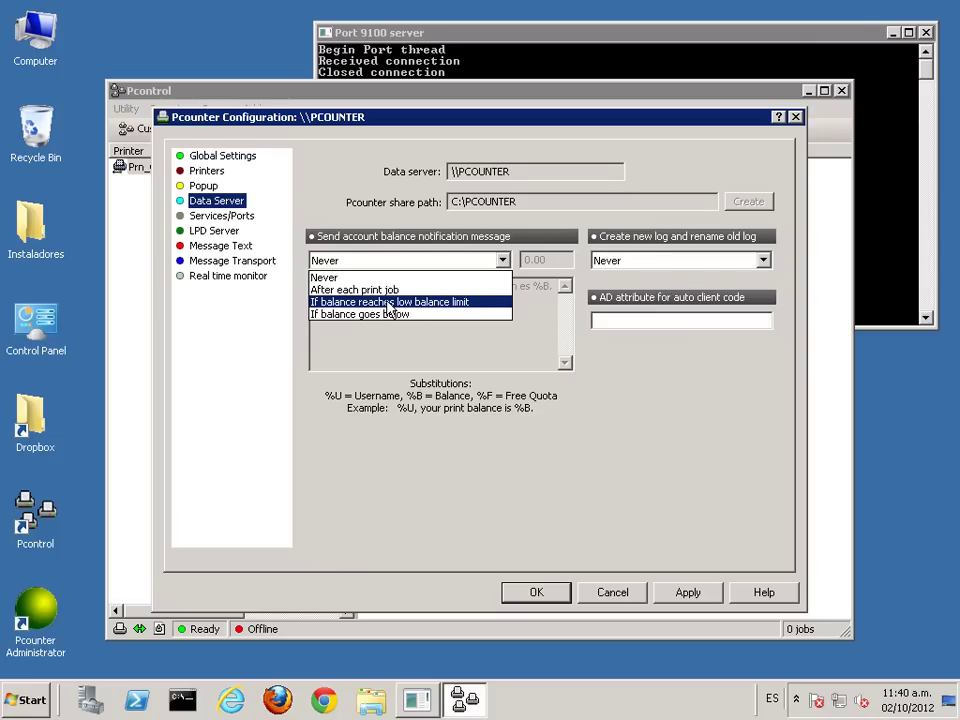
{"action": "left_click", "coordinate": [387, 302]}
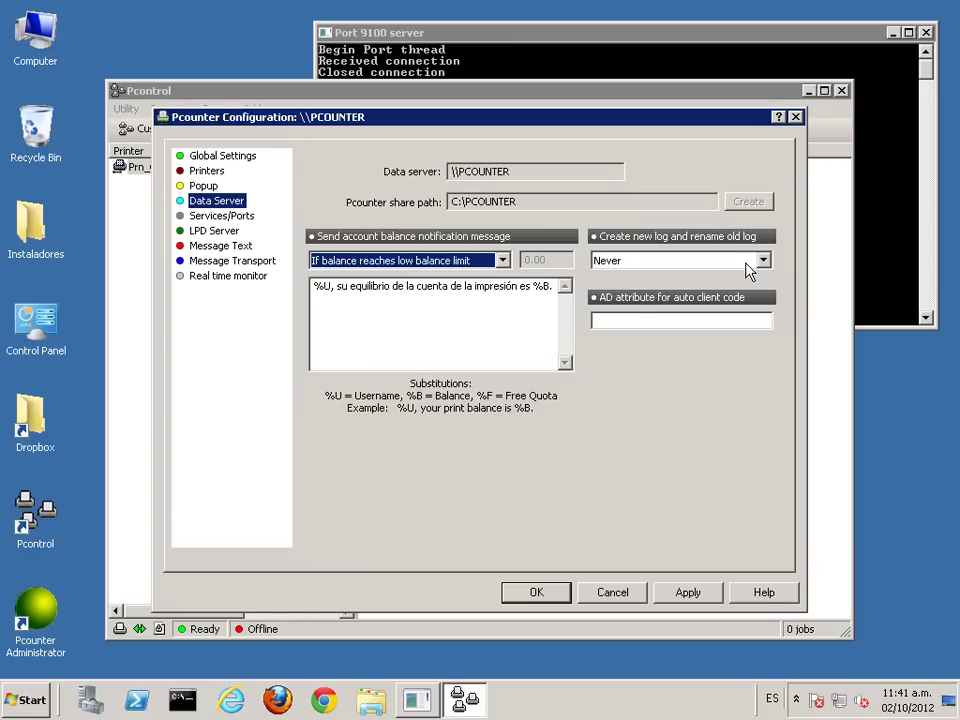
{"action": "left_click", "coordinate": [676, 261]}
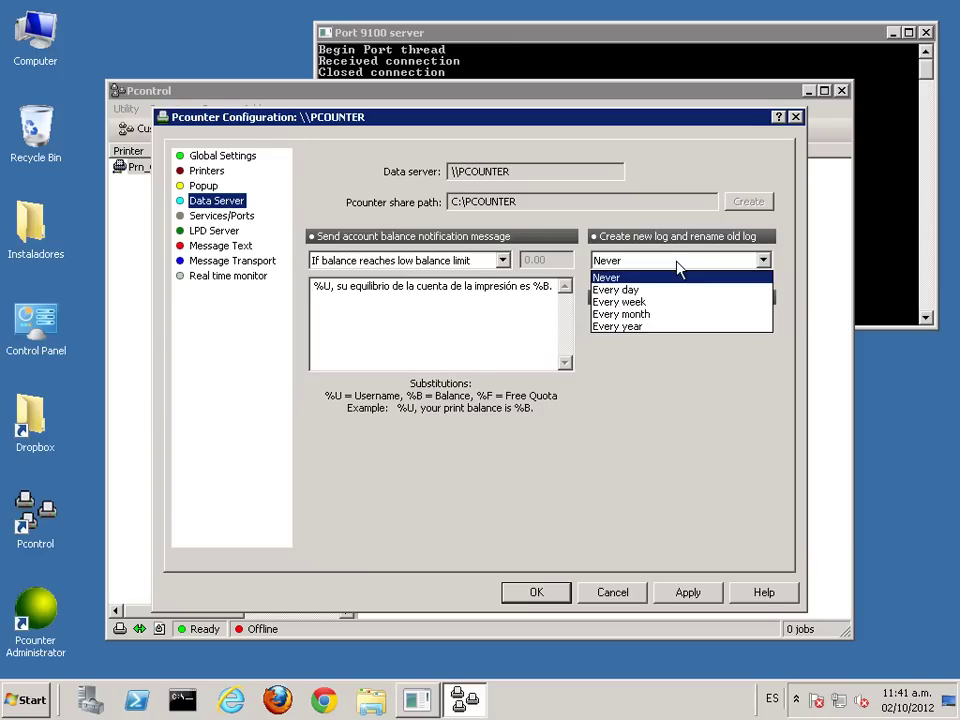
{"action": "left_click", "coordinate": [651, 318]}
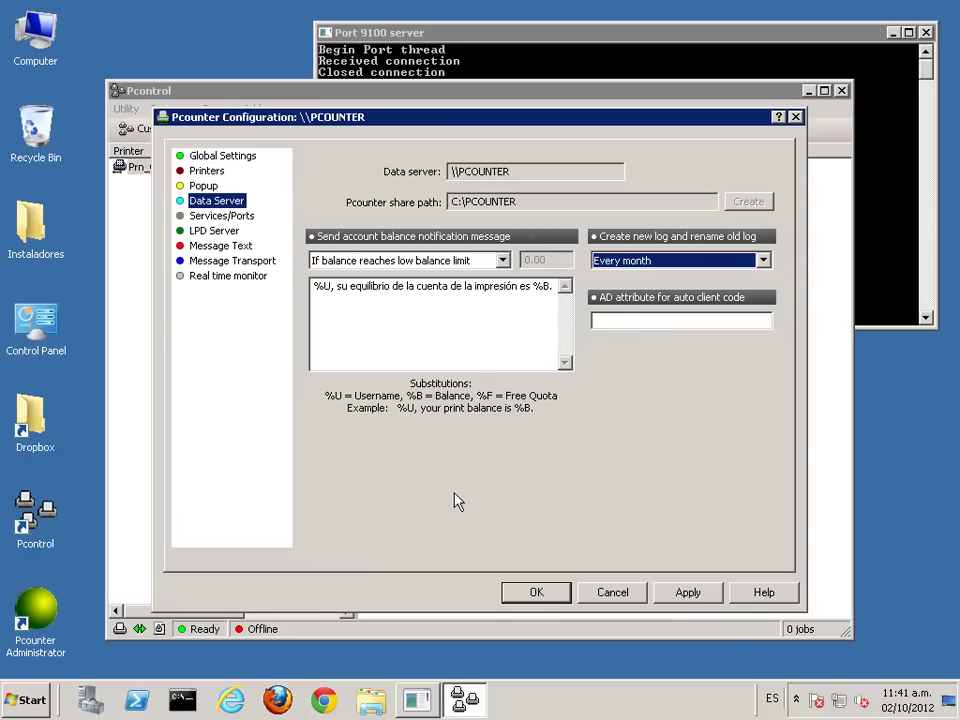
{"action": "left_click", "coordinate": [690, 593]}
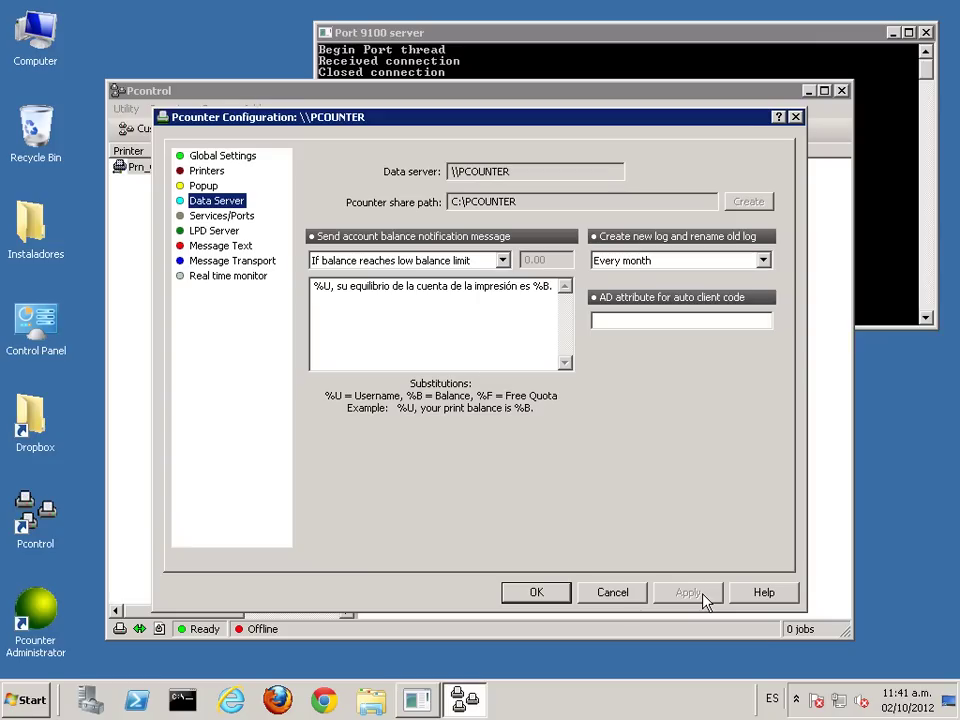
{"action": "left_click", "coordinate": [207, 172]}
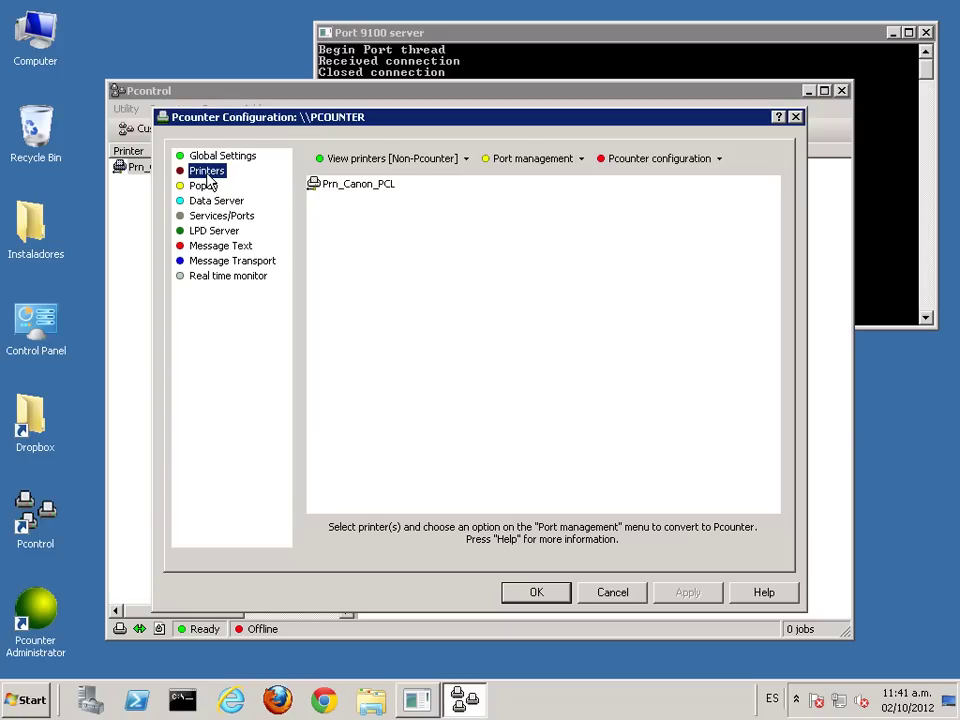
Step: Select Prn_Canon_PCL among the non-Pcounter printers and launch the Port Wizard for it
{"action": "left_click", "coordinate": [345, 186]}
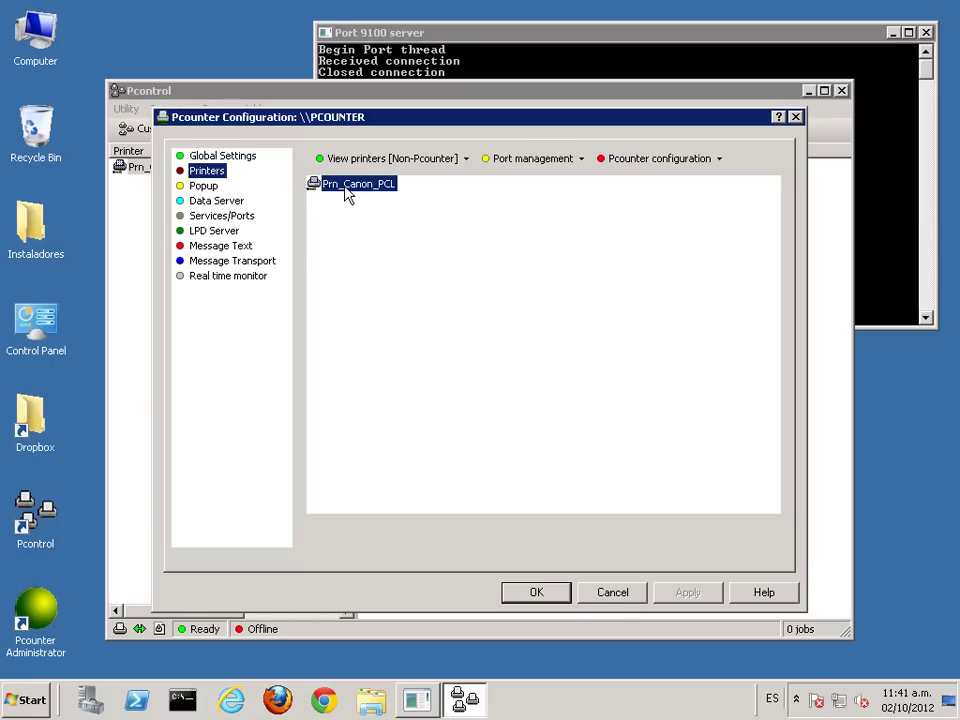
{"action": "left_click", "coordinate": [373, 160]}
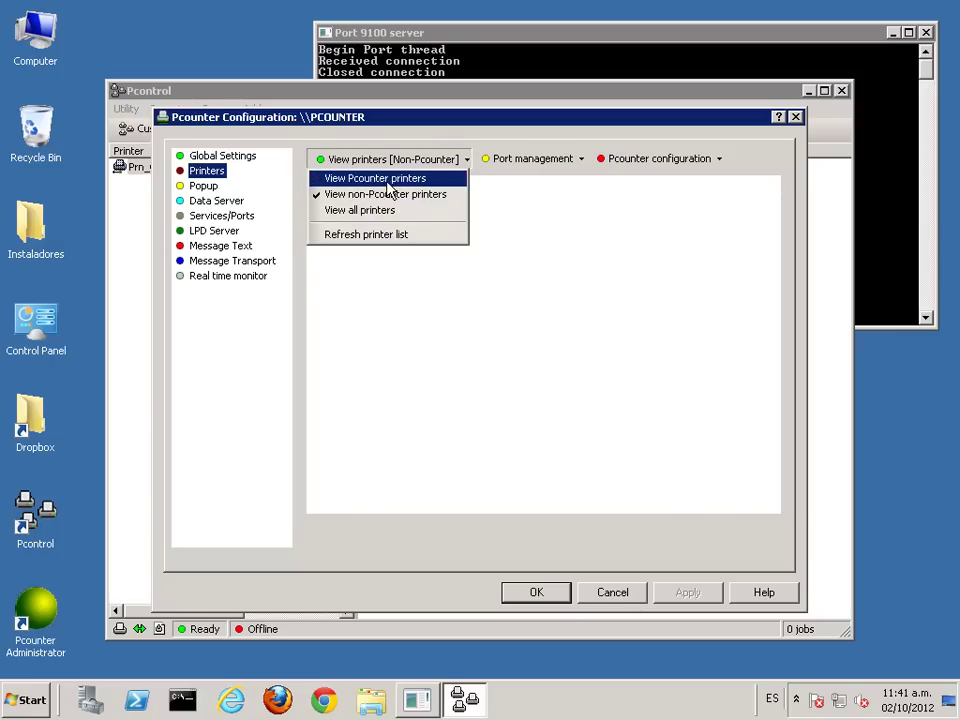
{"action": "left_click", "coordinate": [378, 179]}
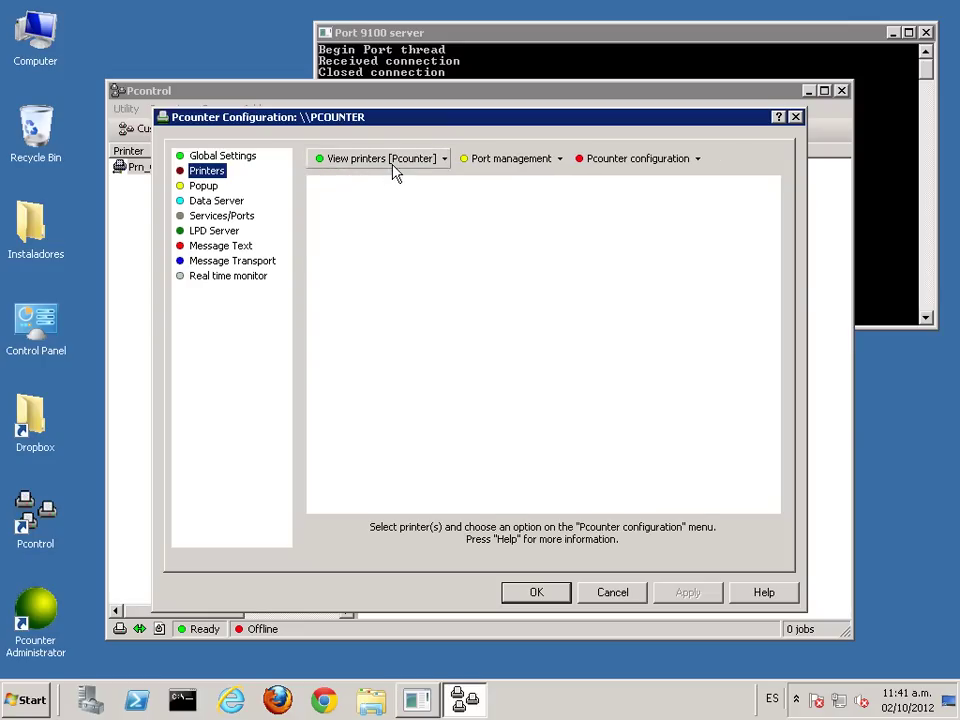
{"action": "left_click", "coordinate": [392, 162]}
{"action": "left_click", "coordinate": [400, 193]}
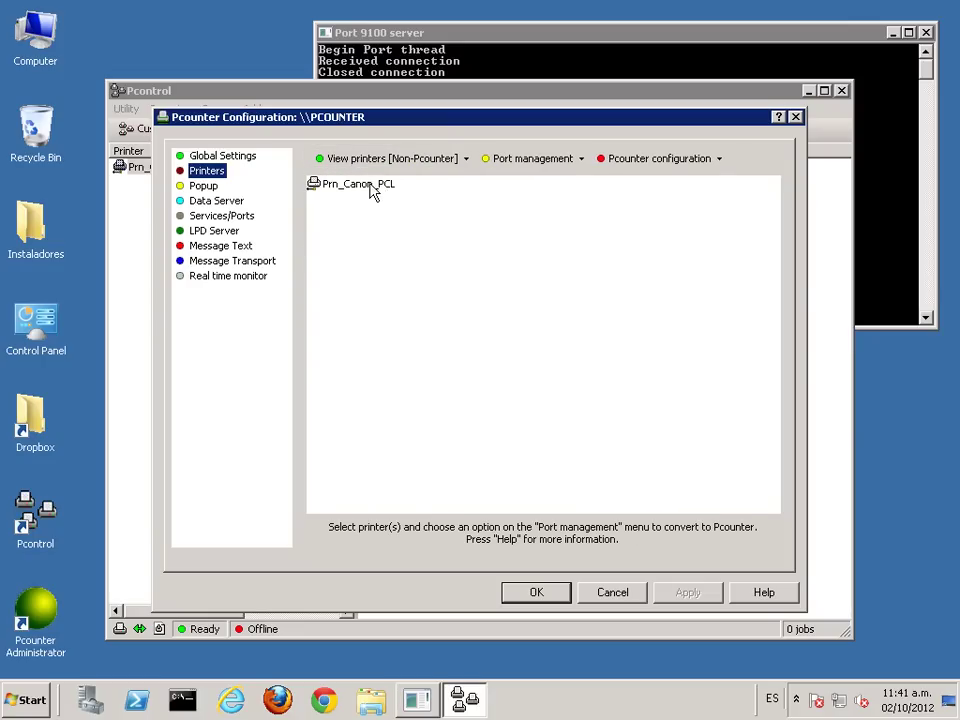
{"action": "left_click", "coordinate": [377, 190]}
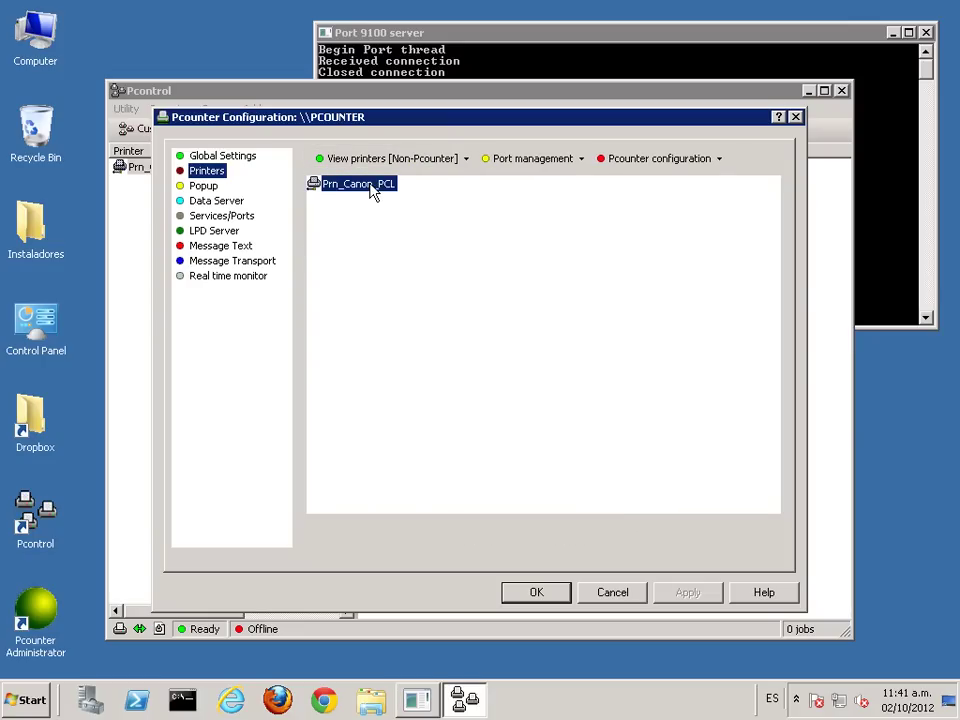
{"action": "left_click", "coordinate": [530, 158]}
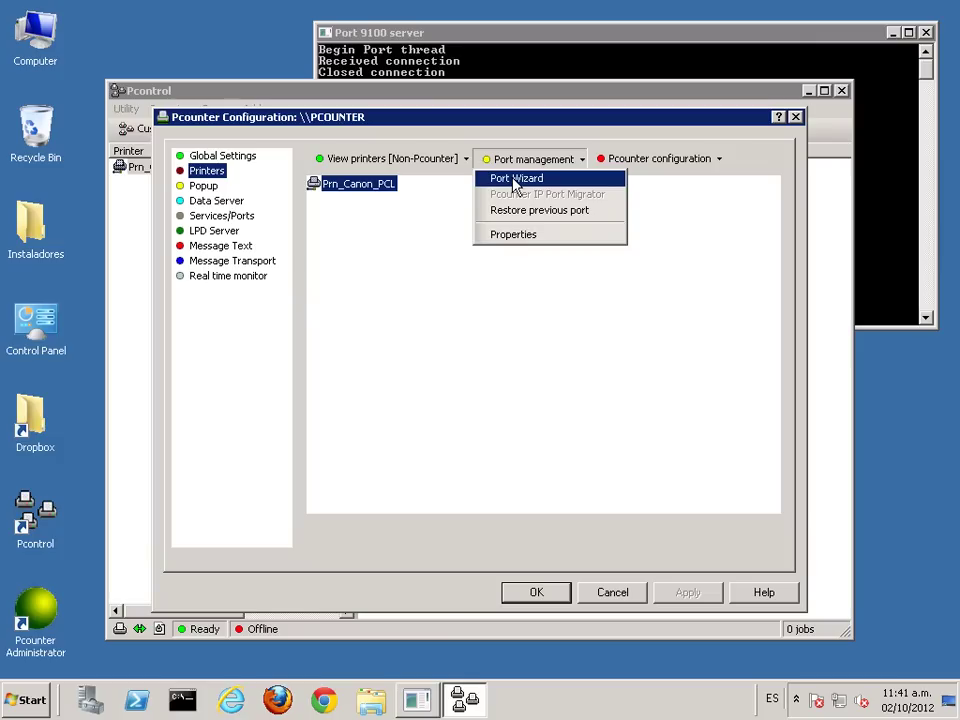
{"action": "left_click", "coordinate": [367, 192]}
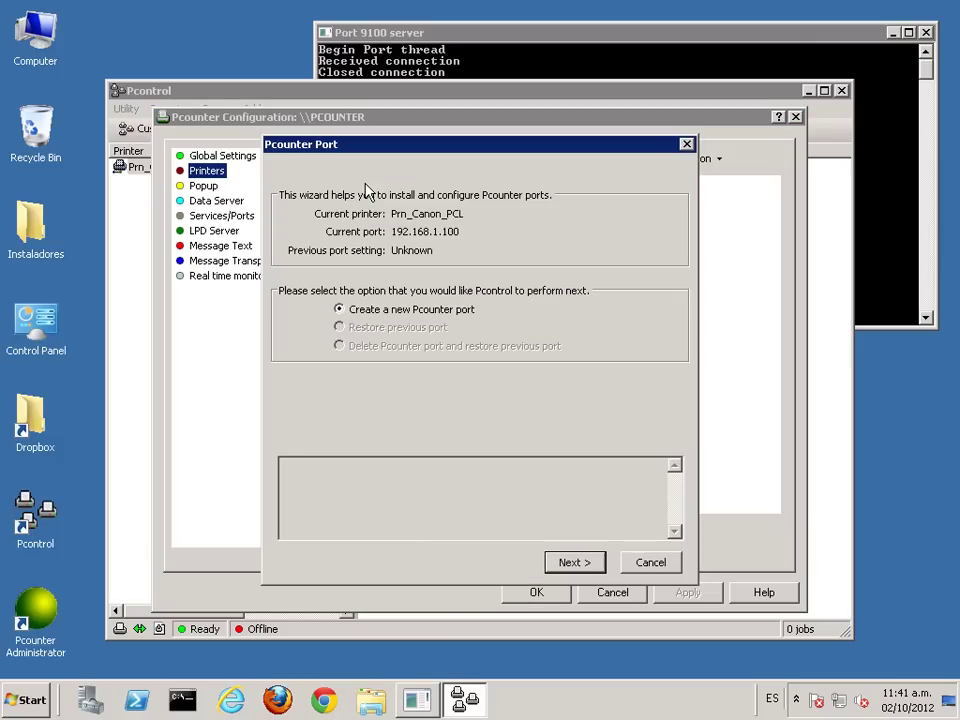
{"action": "left_click_drag", "start_coordinate": [428, 154], "coordinate": [422, 127]}
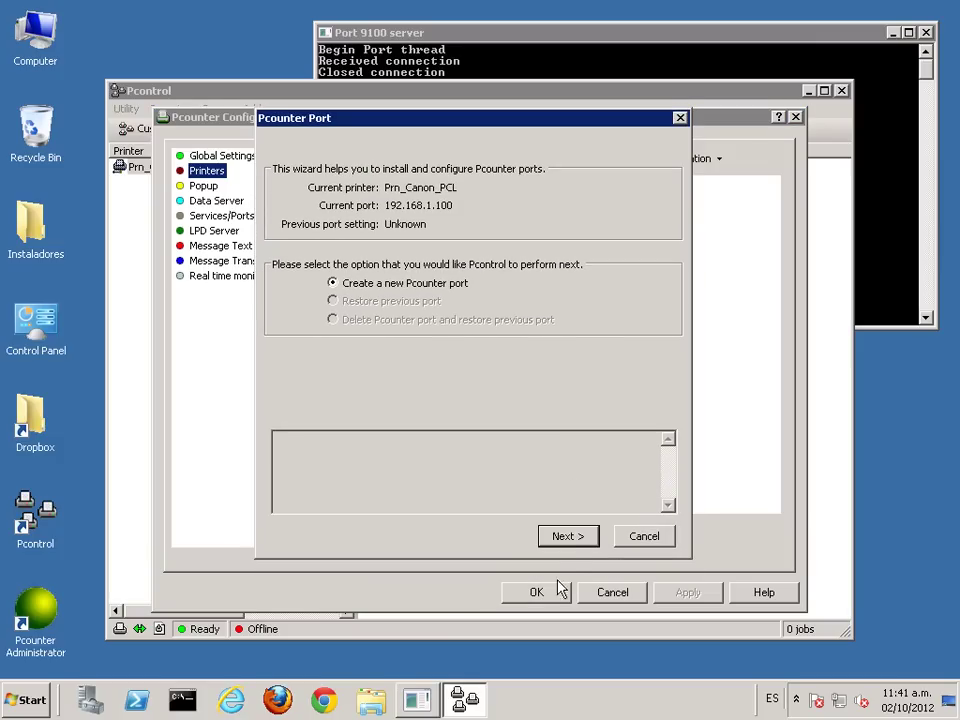
Step: Test communication with 192.168.1.100 on port 9100, set SNMP usage to None, and install the port
{"action": "left_click", "coordinate": [568, 537]}
{"action": "left_click_drag", "start_coordinate": [446, 122], "coordinate": [471, 78]}
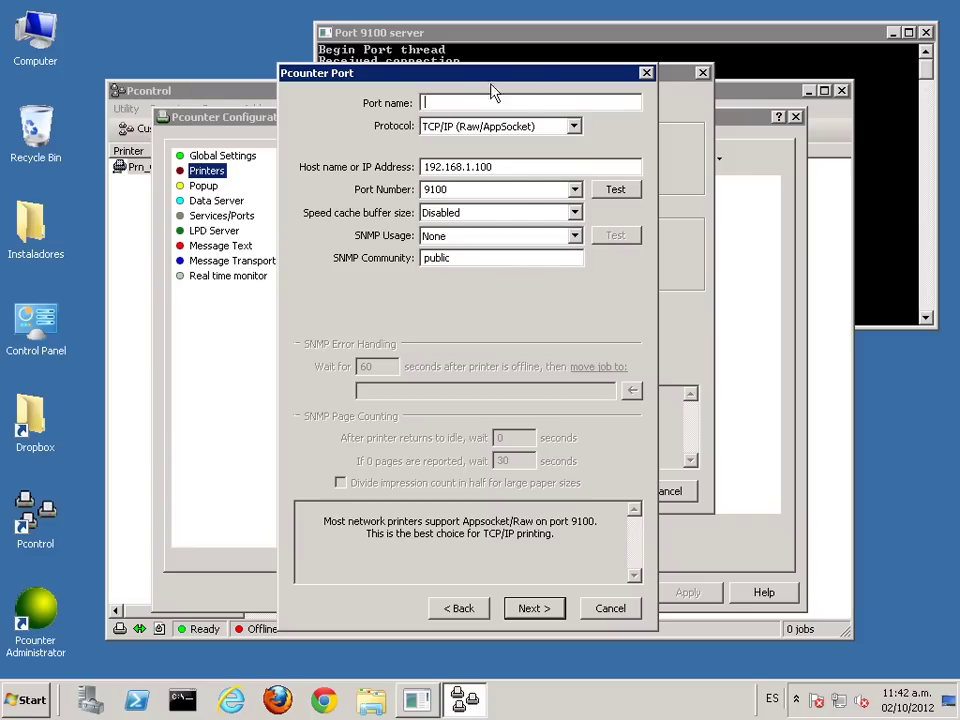
{"action": "left_click", "coordinate": [613, 192]}
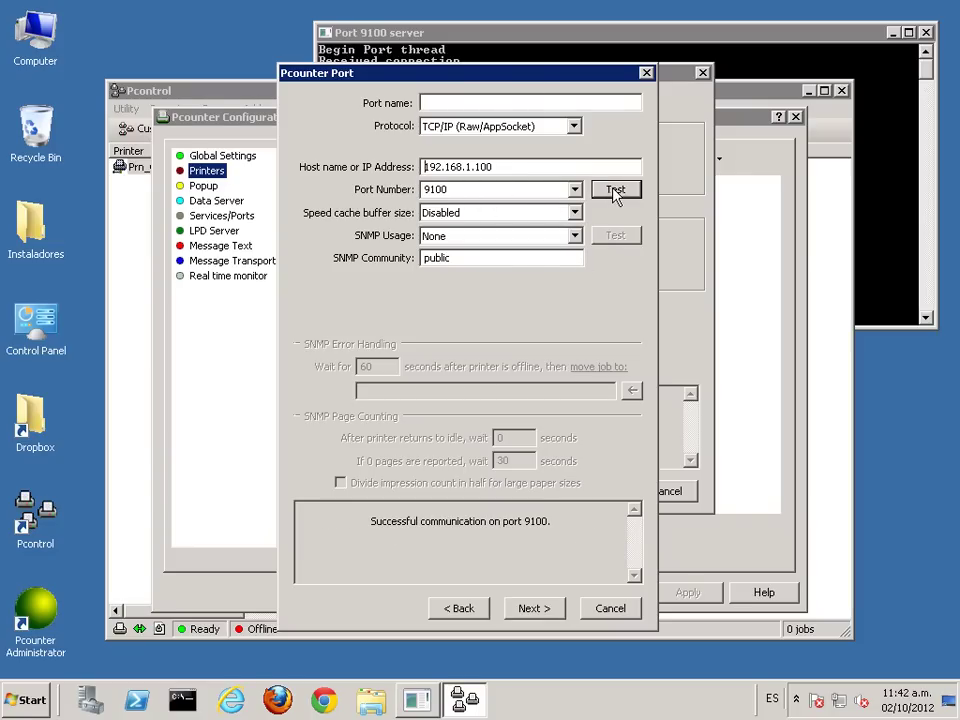
{"action": "left_click_drag", "start_coordinate": [370, 521], "coordinate": [617, 521]}
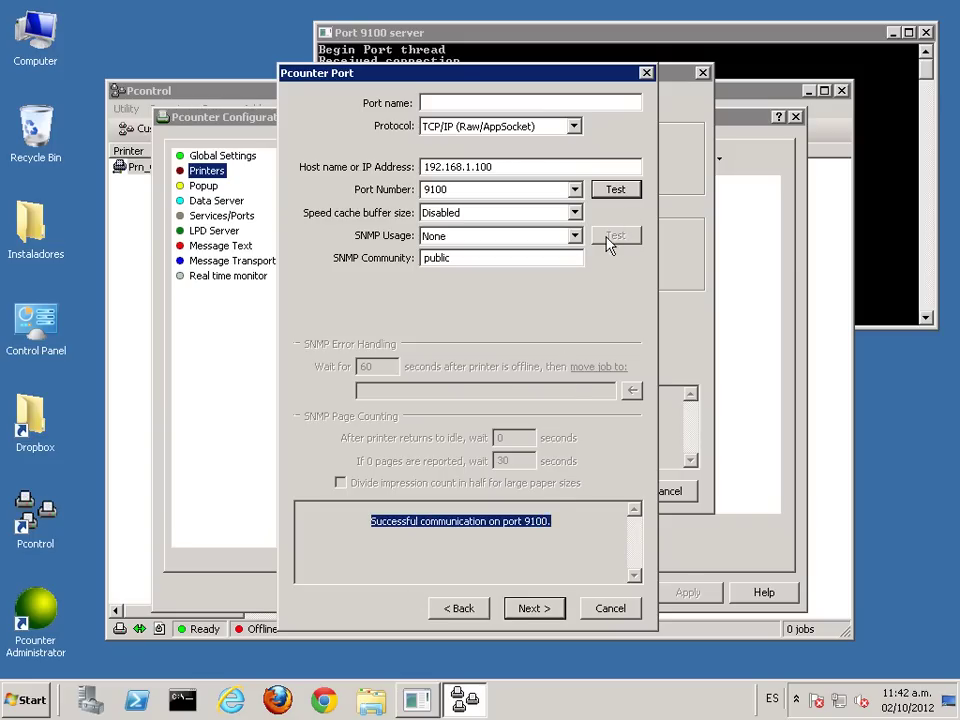
{"action": "left_click", "coordinate": [575, 237]}
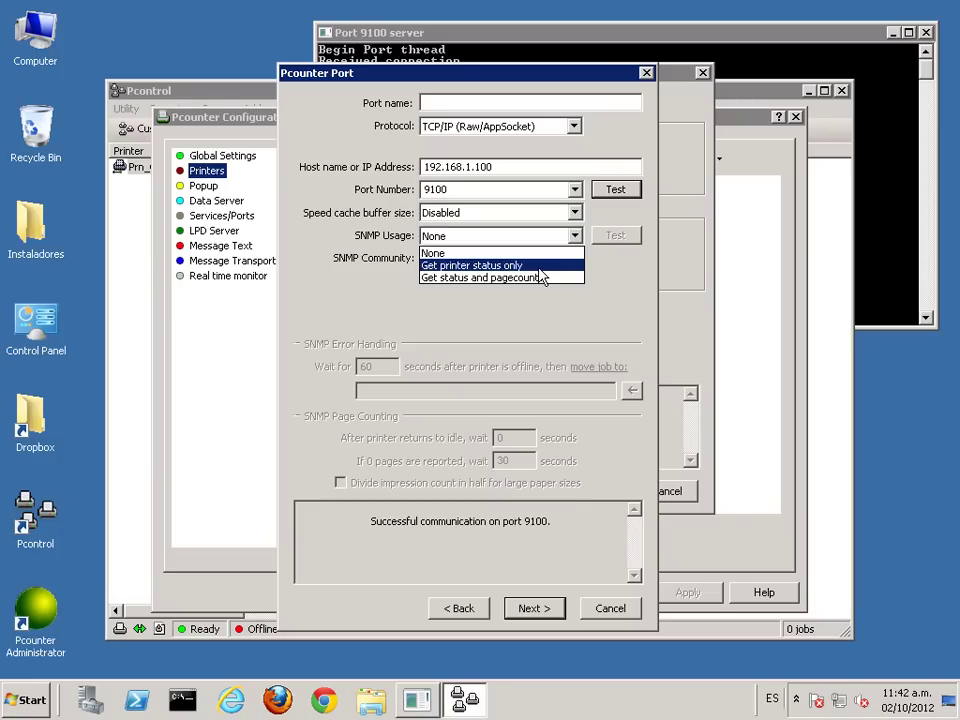
{"action": "left_click", "coordinate": [509, 254]}
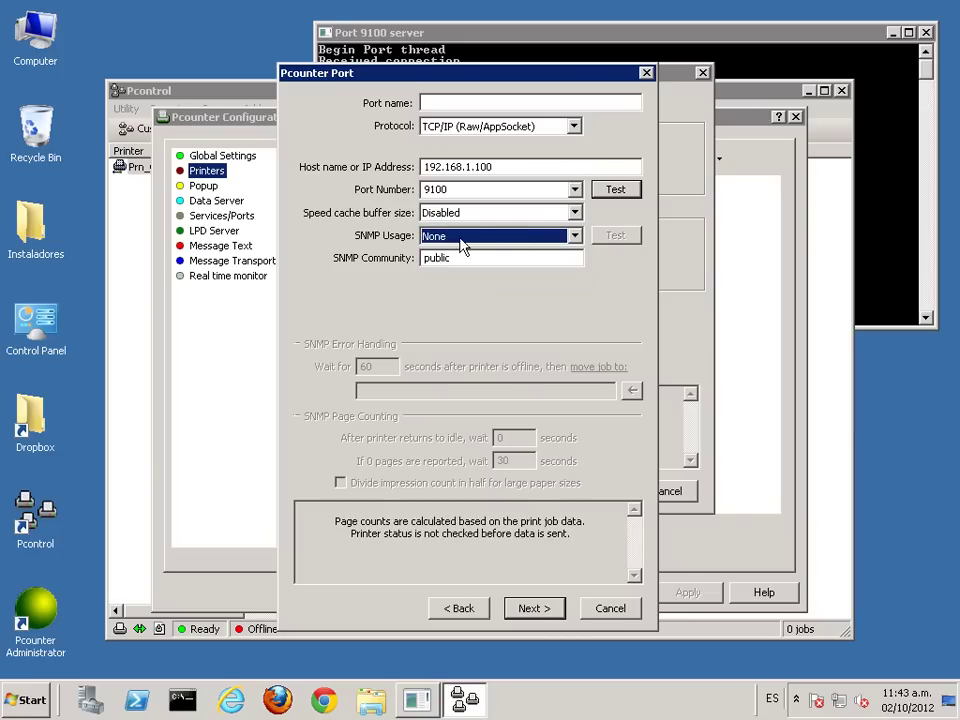
{"action": "left_click", "coordinate": [531, 608]}
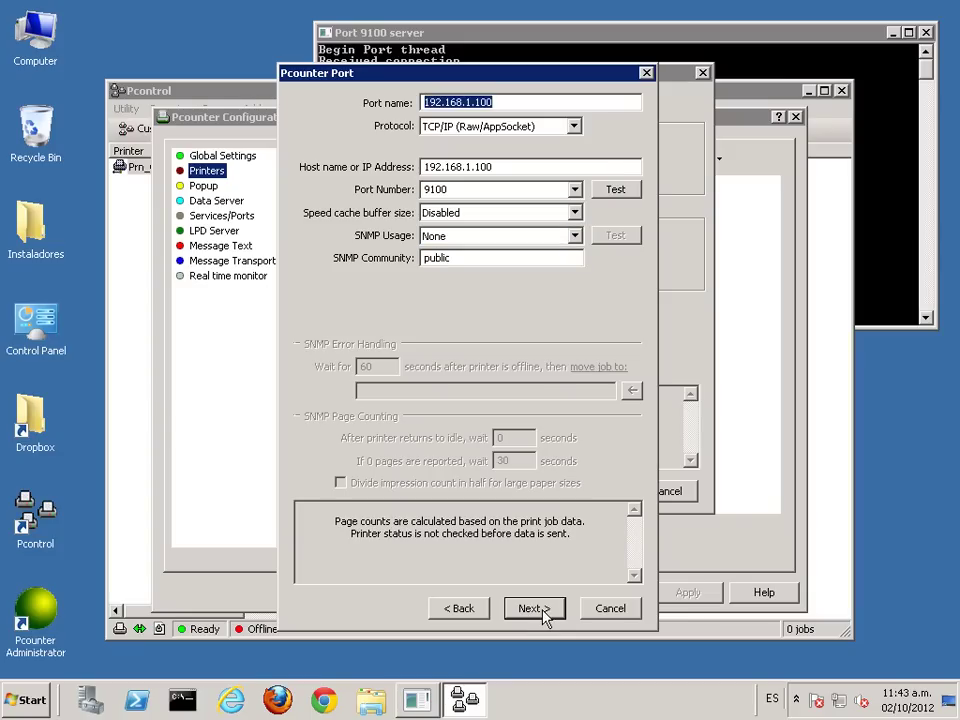
{"action": "left_click", "coordinate": [545, 612]}
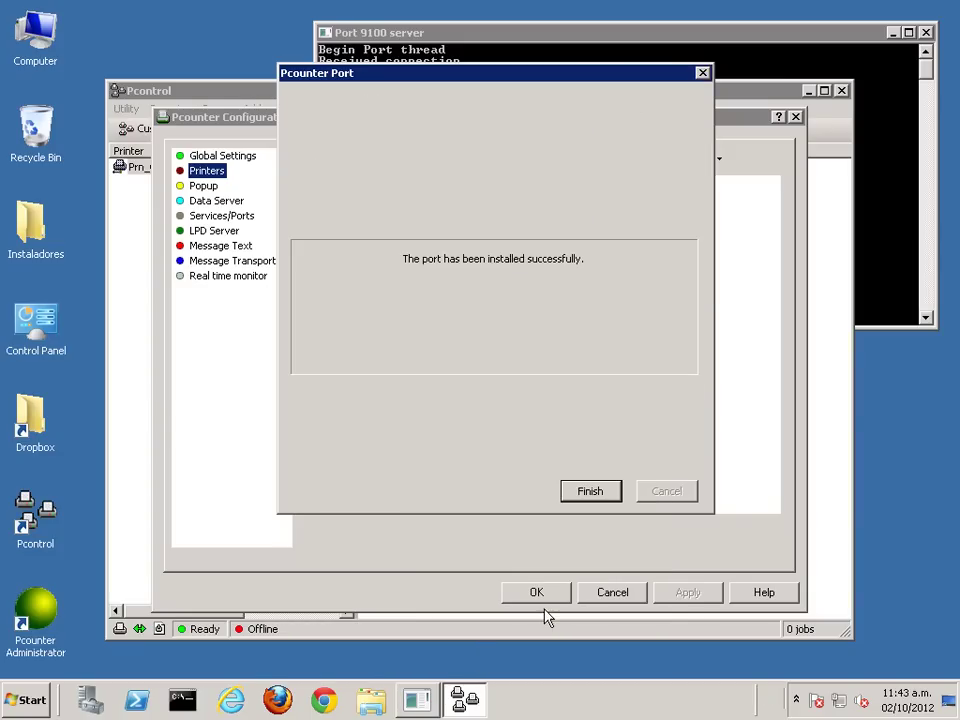
Step: Show only the Pcounter printers and open Prn_Canon_PCL's configuration
{"action": "left_click", "coordinate": [590, 491]}
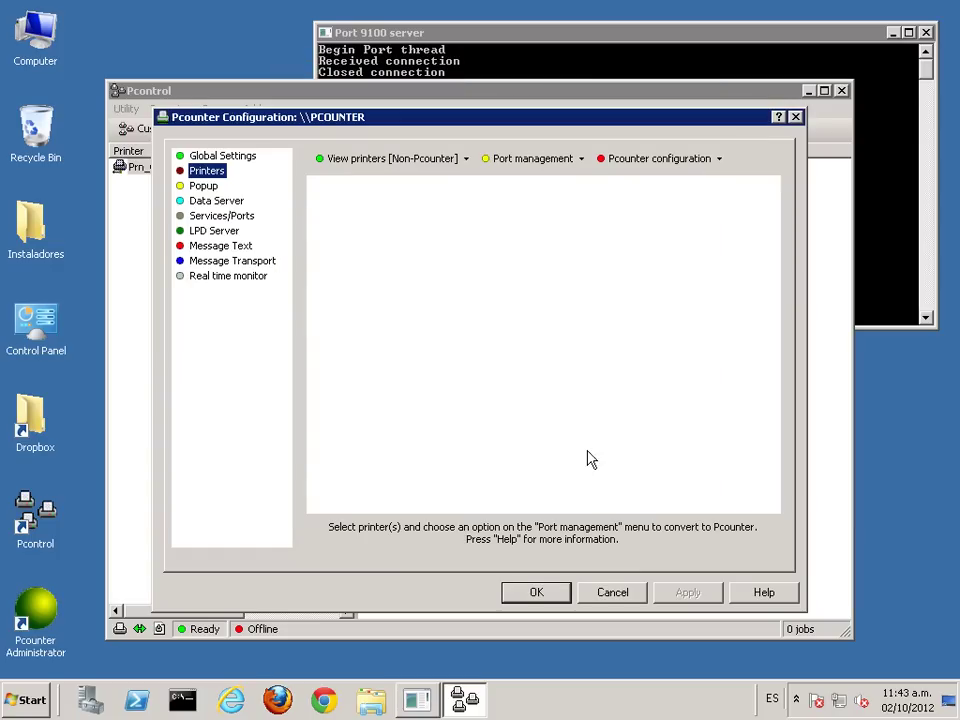
{"action": "left_click", "coordinate": [379, 162]}
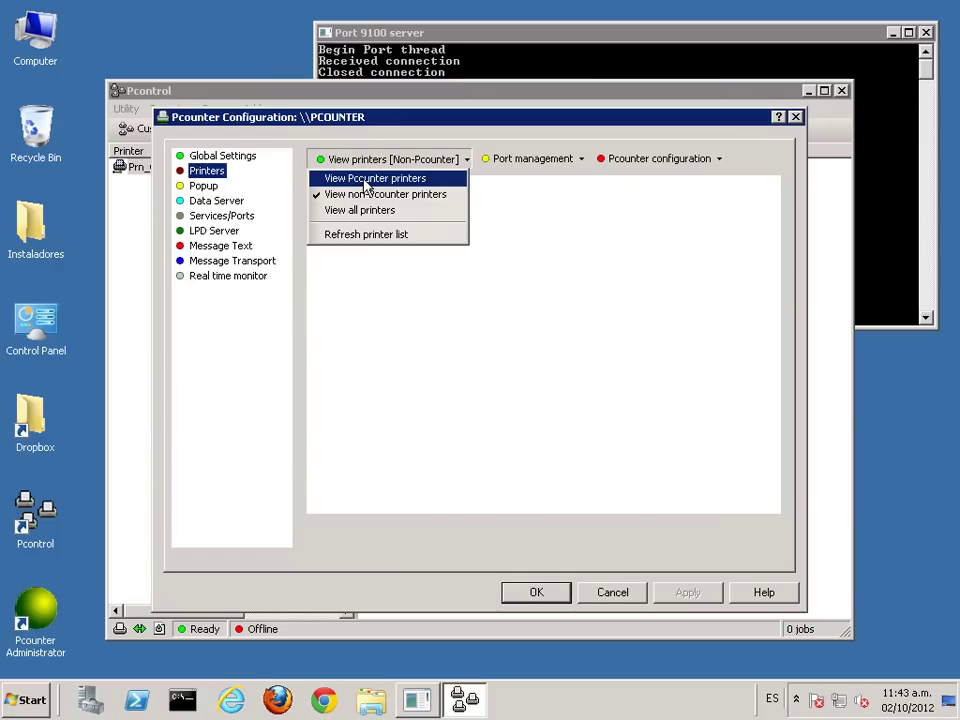
{"action": "left_click", "coordinate": [364, 184]}
{"action": "left_click", "coordinate": [360, 186]}
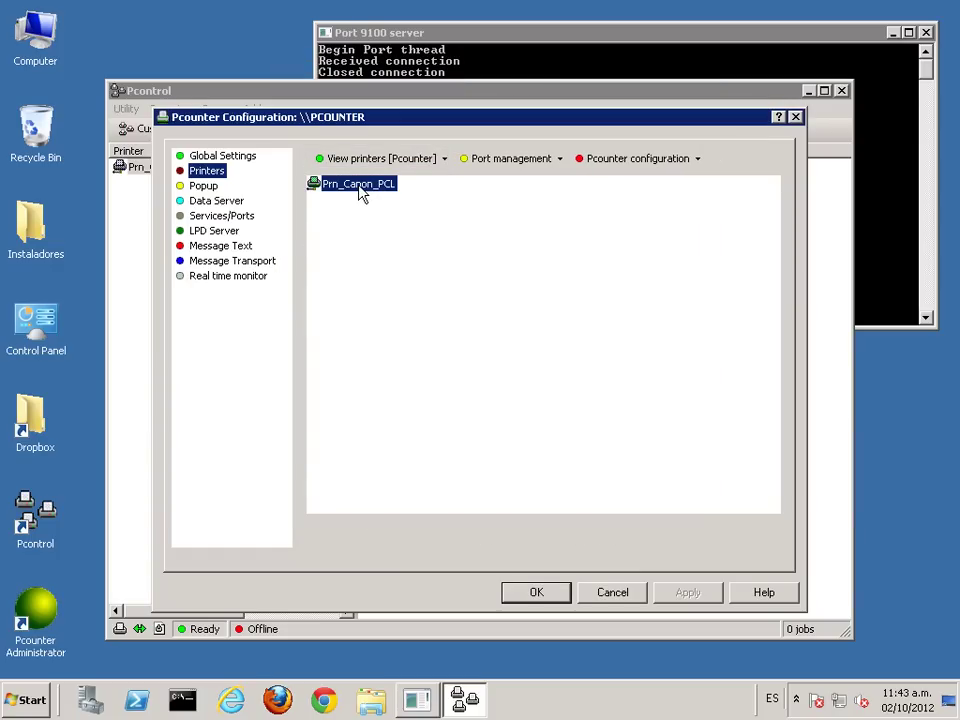
{"action": "double_click", "coordinate": [360, 186]}
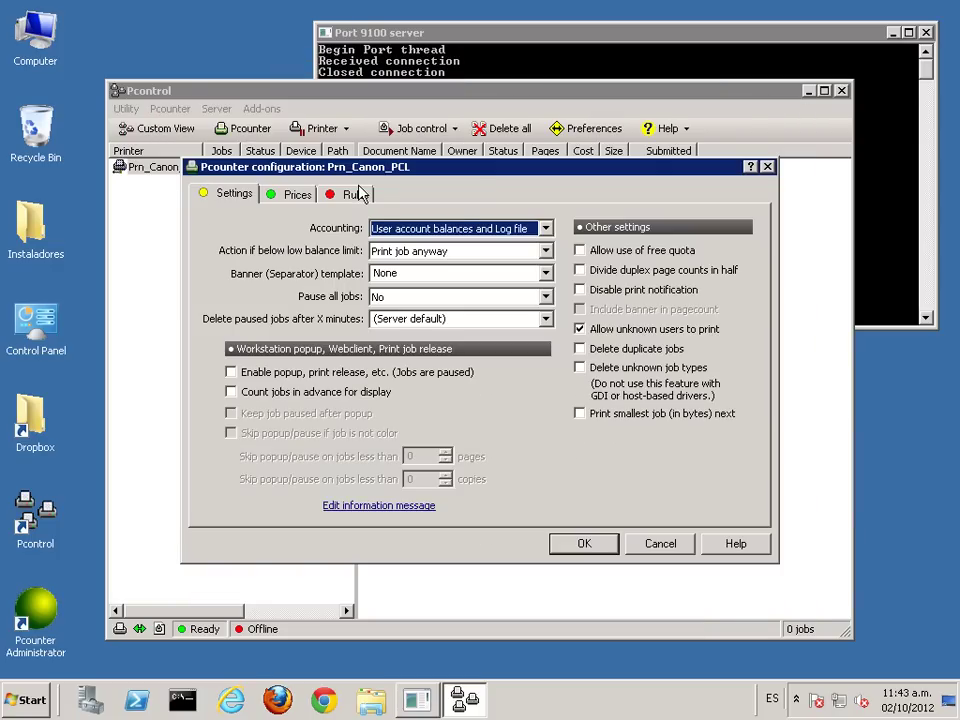
Step: Review the paper size prices, leaving A2 disabled, and return to the Settings tab
{"action": "left_click", "coordinate": [289, 198]}
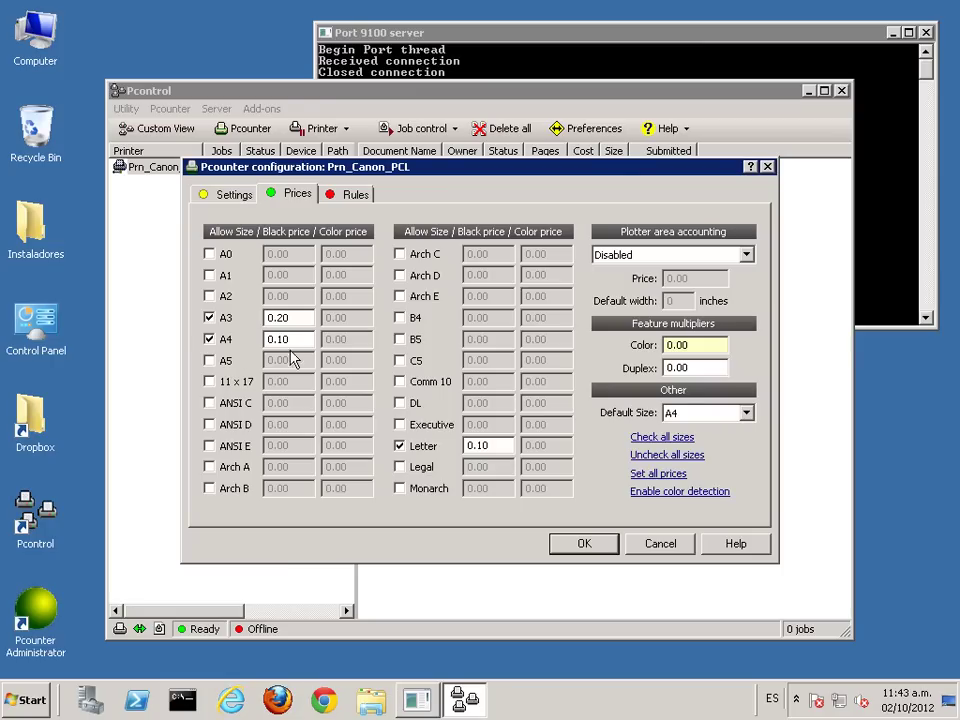
{"action": "left_click", "coordinate": [224, 296]}
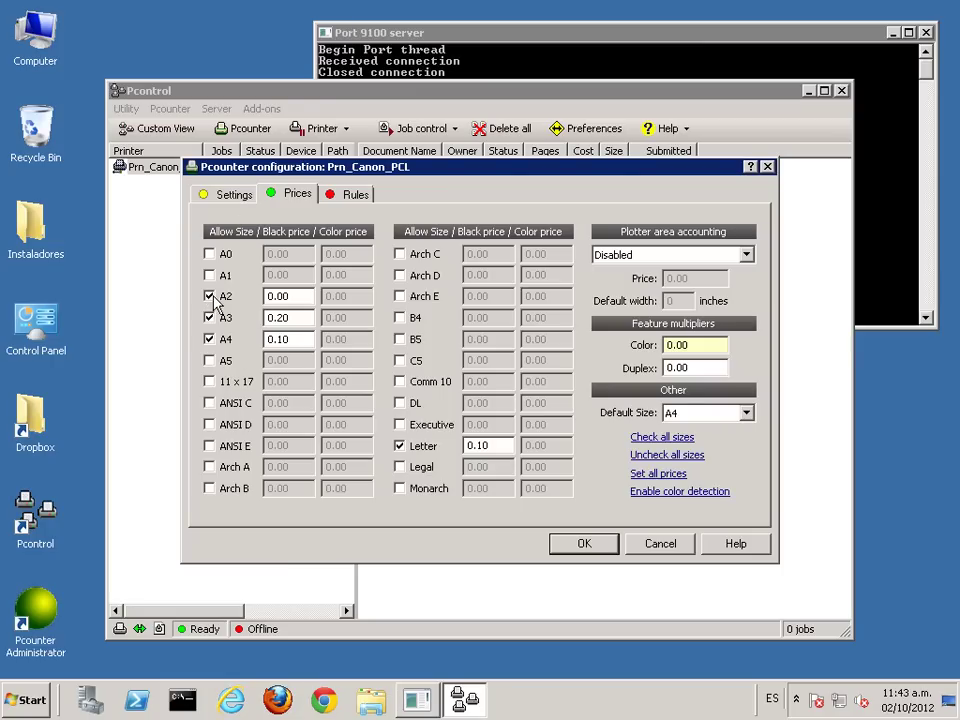
{"action": "left_click", "coordinate": [224, 298]}
{"action": "left_click", "coordinate": [244, 193]}
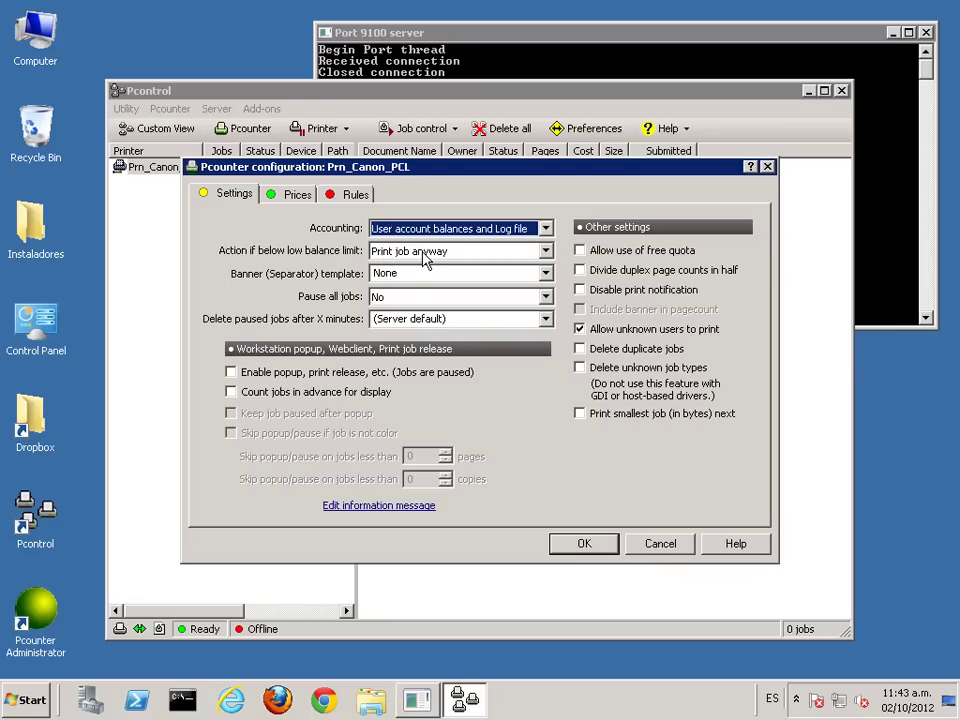
{"action": "left_click", "coordinate": [426, 259]}
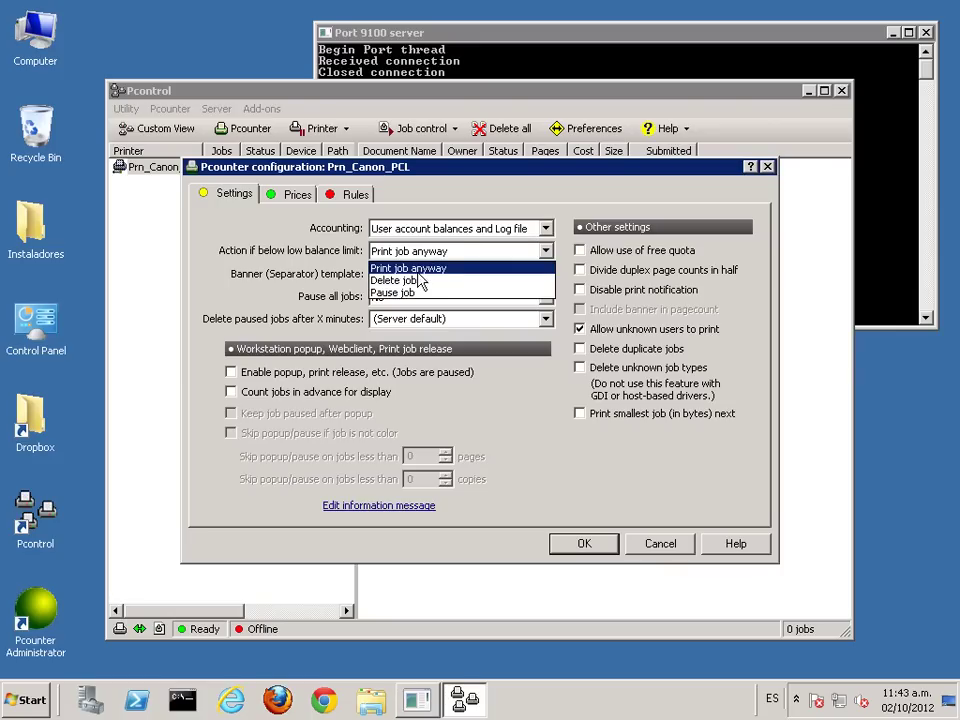
{"action": "left_click", "coordinate": [466, 254]}
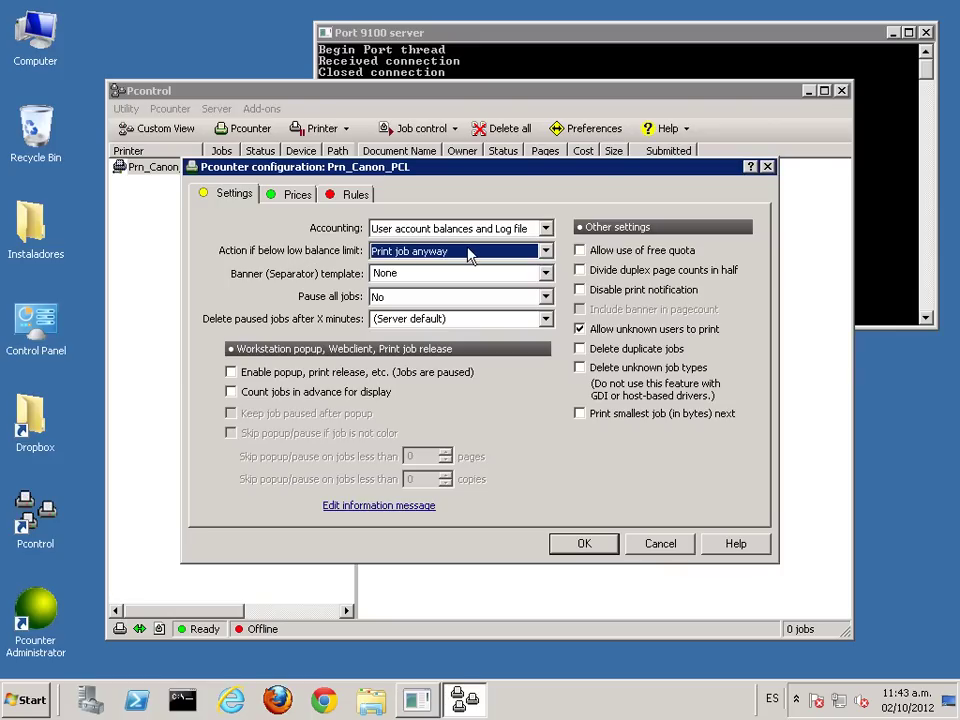
{"action": "left_click", "coordinate": [419, 299]}
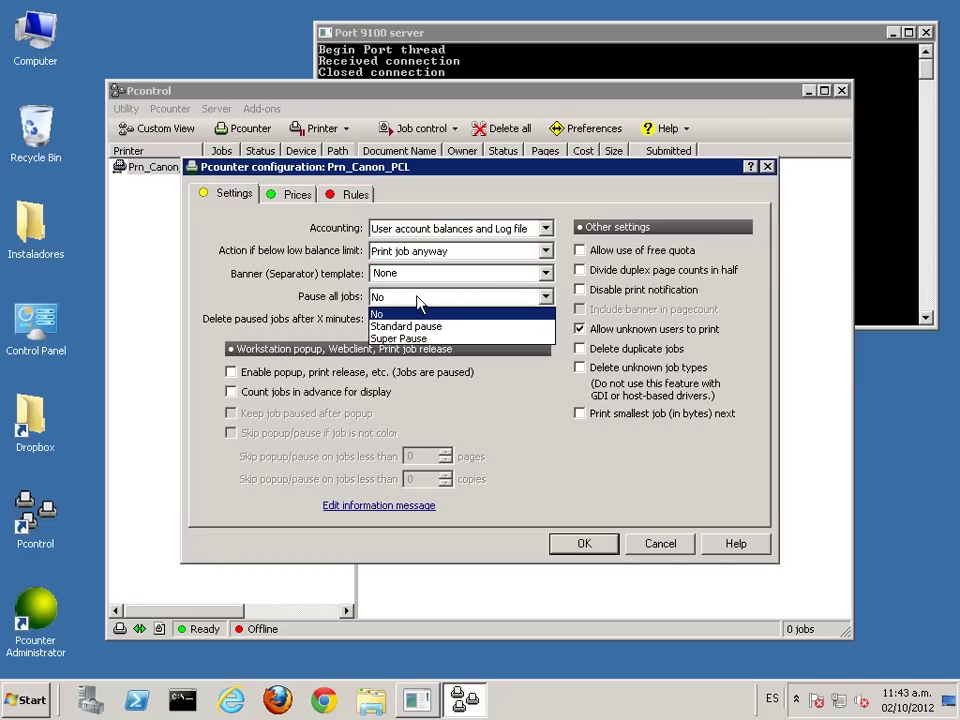
{"action": "left_click", "coordinate": [290, 292]}
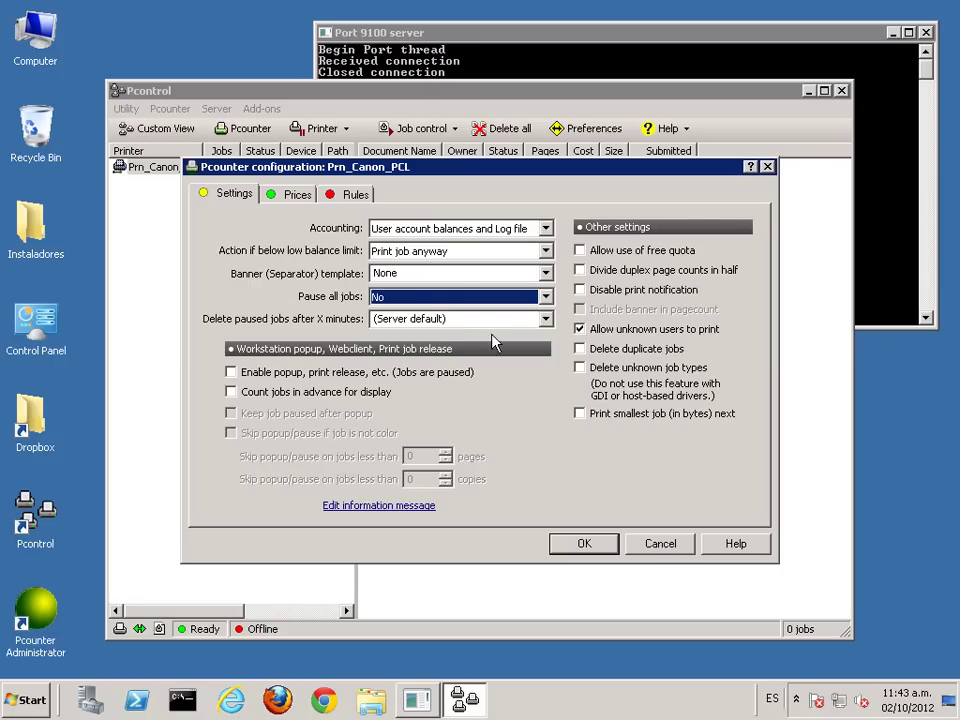
{"action": "left_click_drag", "start_coordinate": [545, 170], "coordinate": [544, 195]}
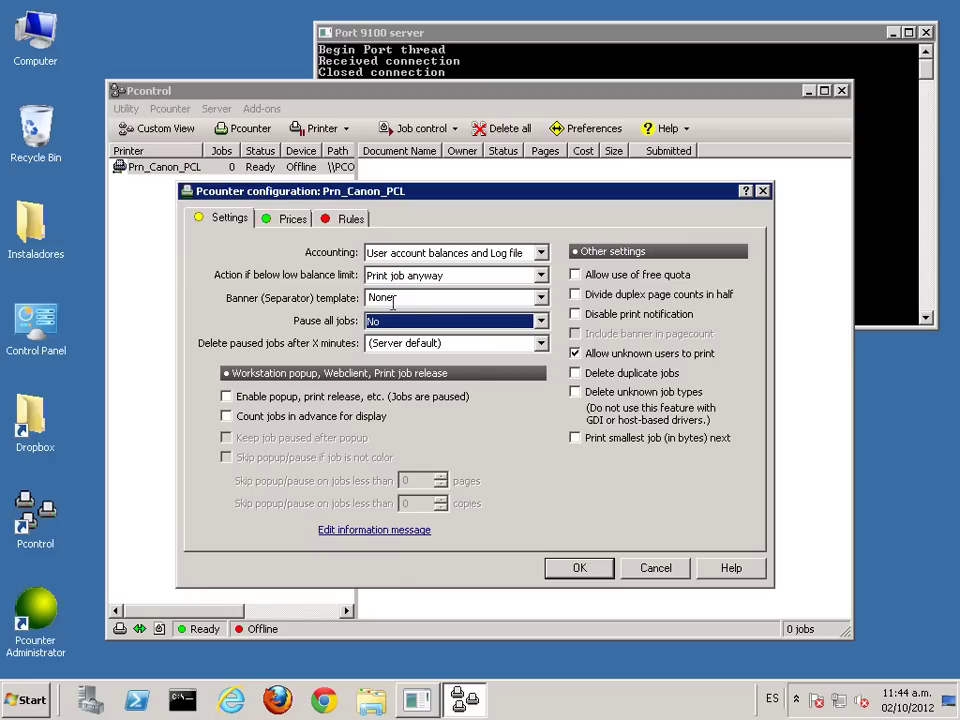
Step: Check the Prices tab, keep plotter area accounting Disabled, and view Prn_Canon_PCL's job rules
{"action": "left_click", "coordinate": [292, 219]}
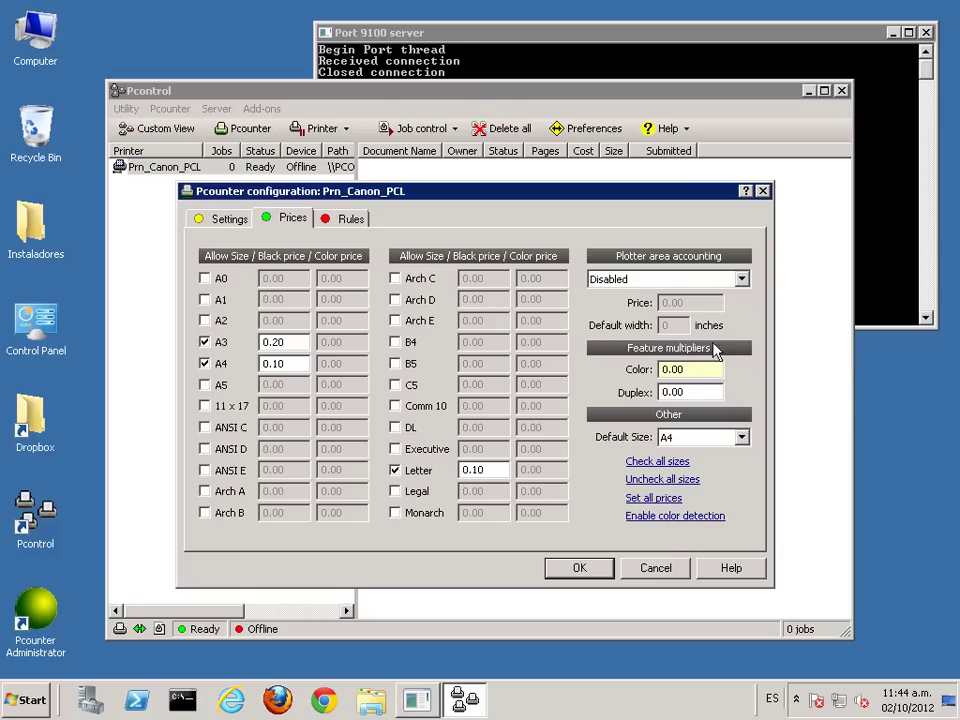
{"action": "left_click", "coordinate": [671, 281]}
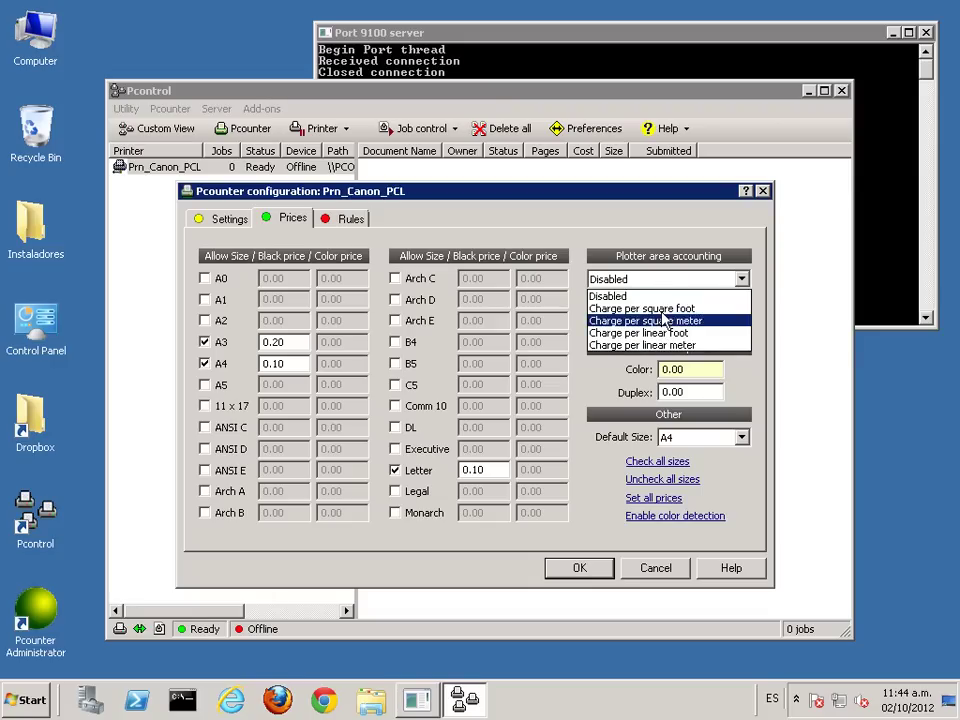
{"action": "left_click", "coordinate": [670, 248]}
{"action": "left_click", "coordinate": [342, 220]}
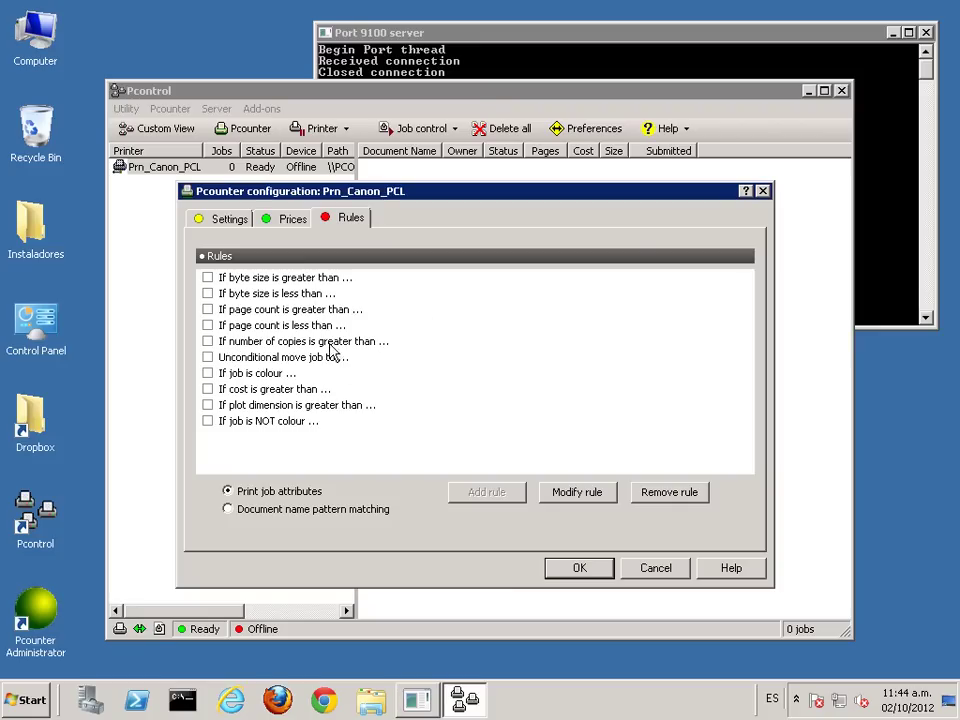
Step: Try out a new document name rule with the Delete job action, then discard it
{"action": "left_click", "coordinate": [285, 510]}
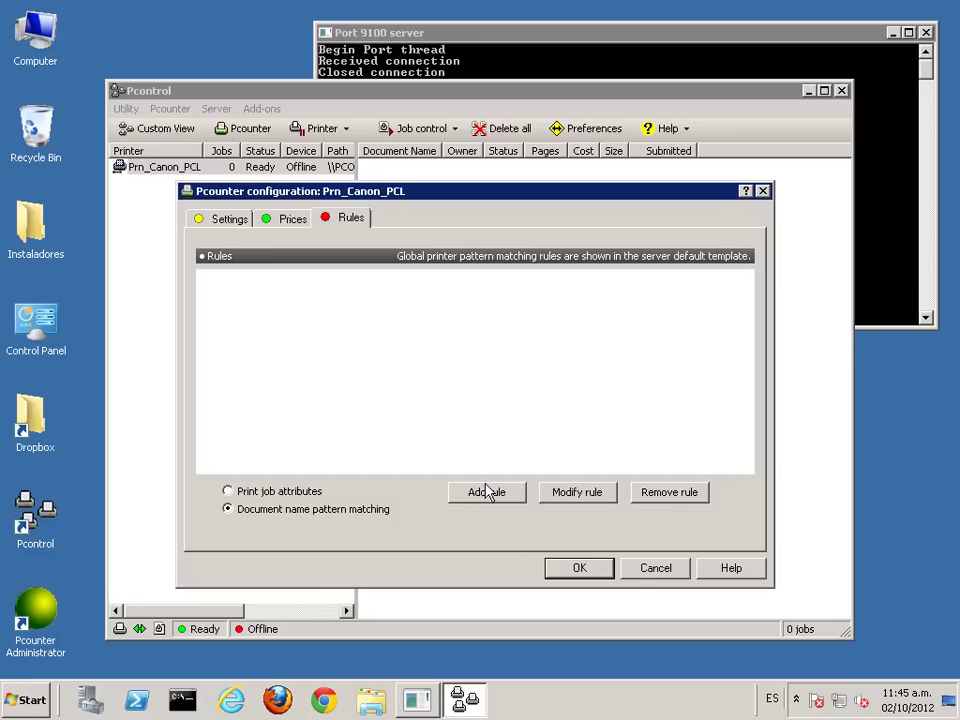
{"action": "left_click", "coordinate": [519, 491]}
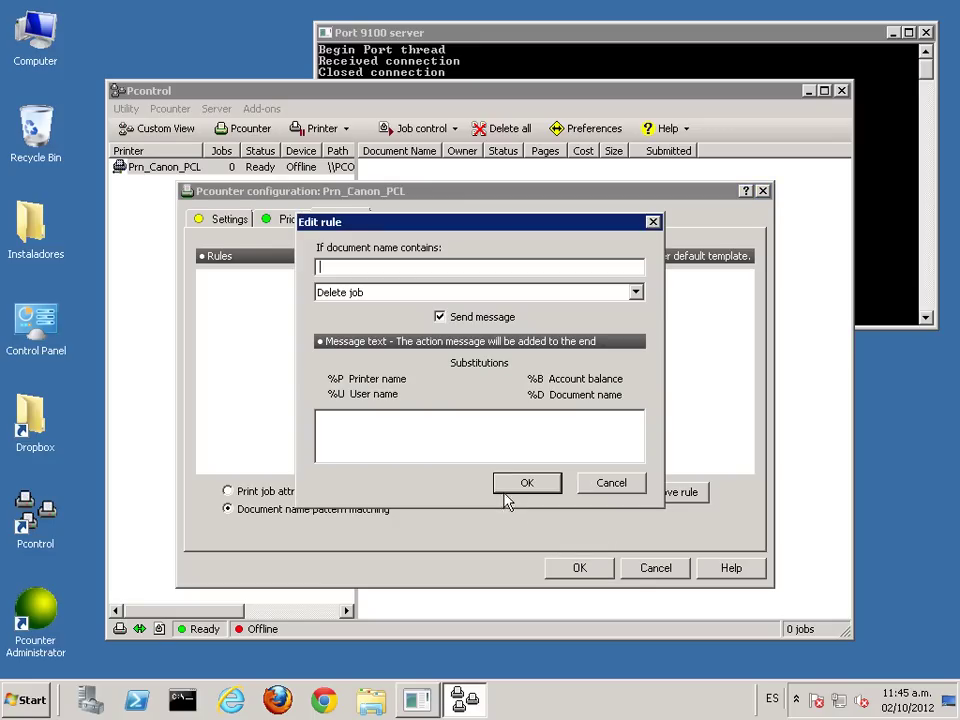
{"action": "left_click", "coordinate": [401, 292]}
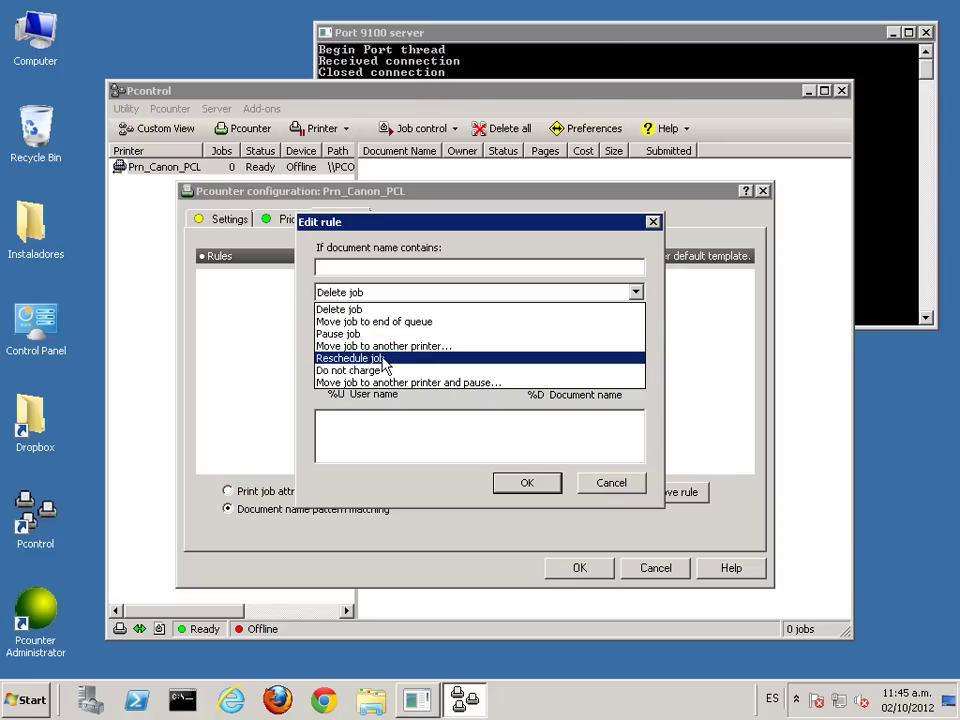
{"action": "left_click", "coordinate": [385, 358]}
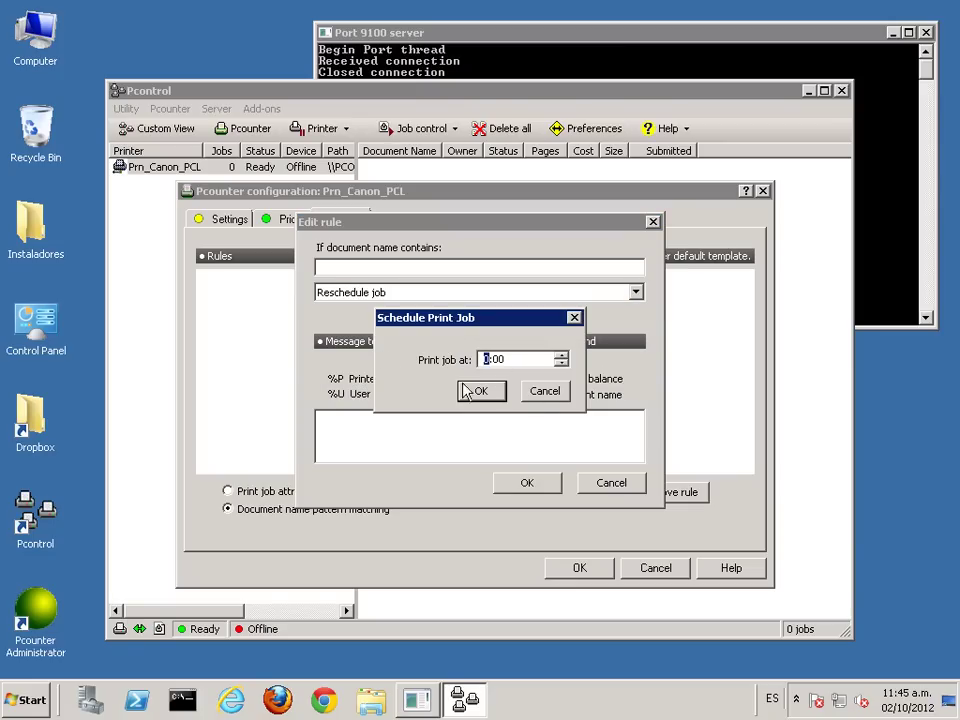
{"action": "left_click", "coordinate": [544, 391]}
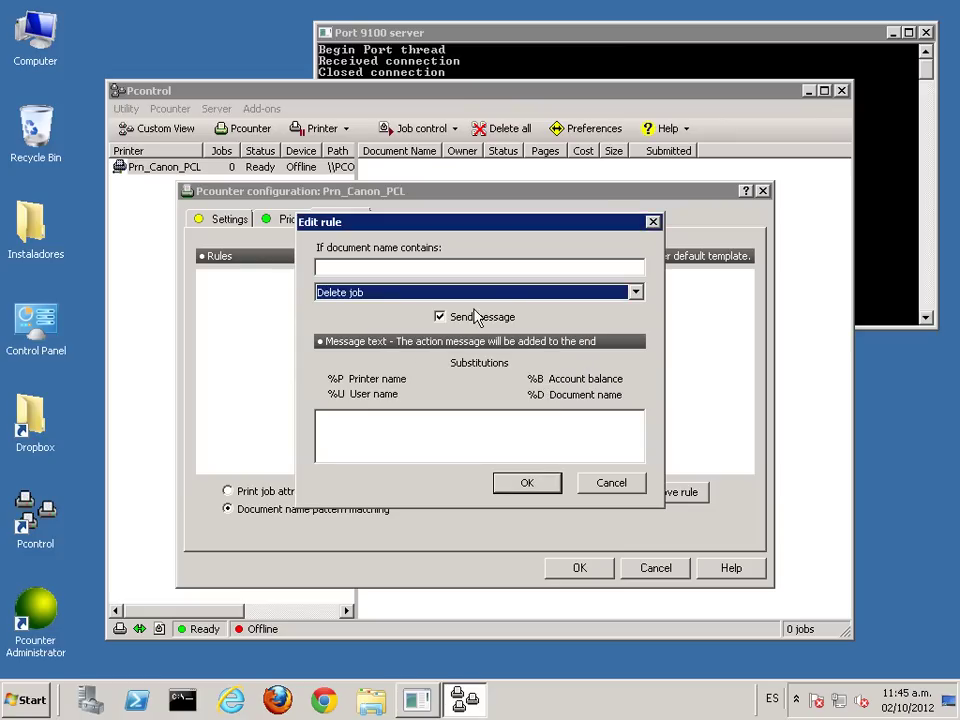
{"action": "left_click", "coordinate": [491, 293]}
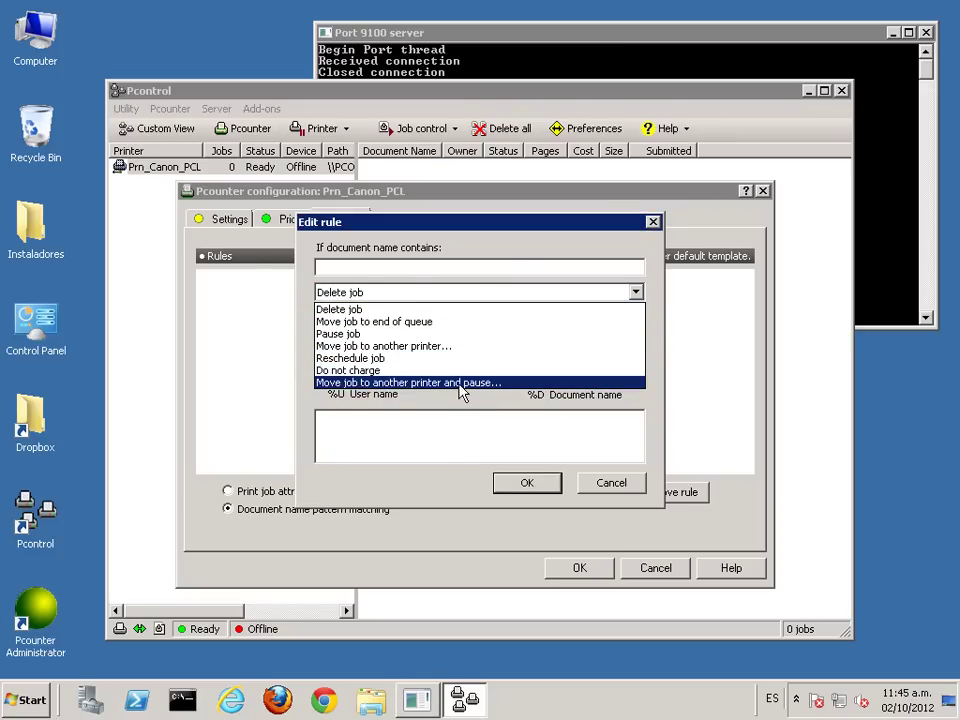
{"action": "left_click", "coordinate": [603, 481]}
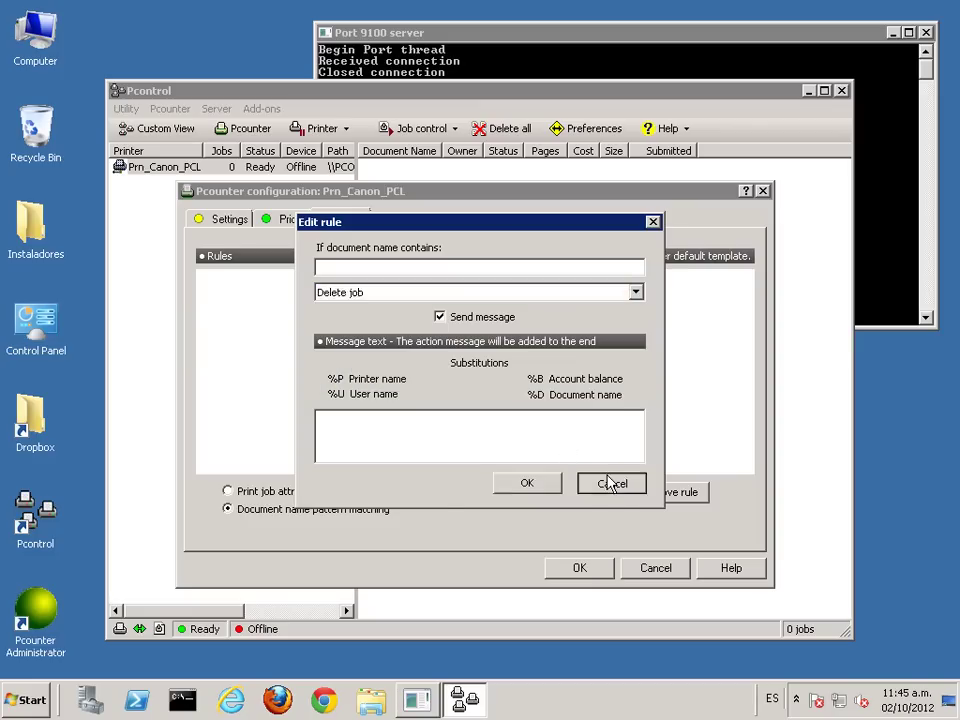
{"action": "left_click", "coordinate": [608, 481]}
Step: Inspect the 'If job is colour' rule's actions, keeping Delete job, without saving changes
{"action": "left_click", "coordinate": [258, 492]}
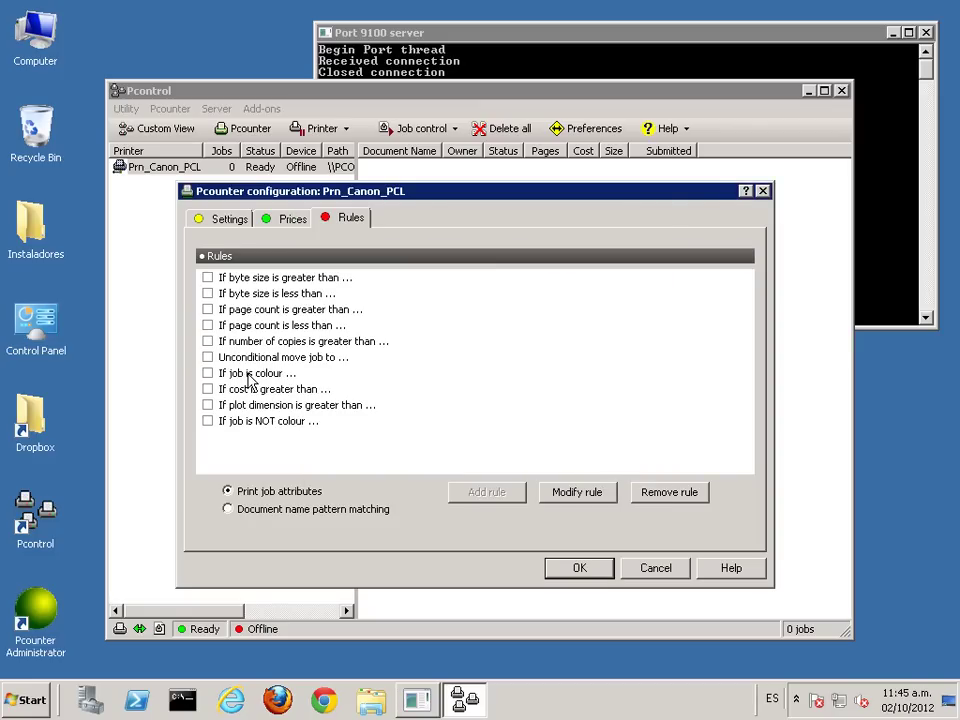
{"action": "double_click", "coordinate": [252, 374]}
{"action": "left_click", "coordinate": [494, 357]}
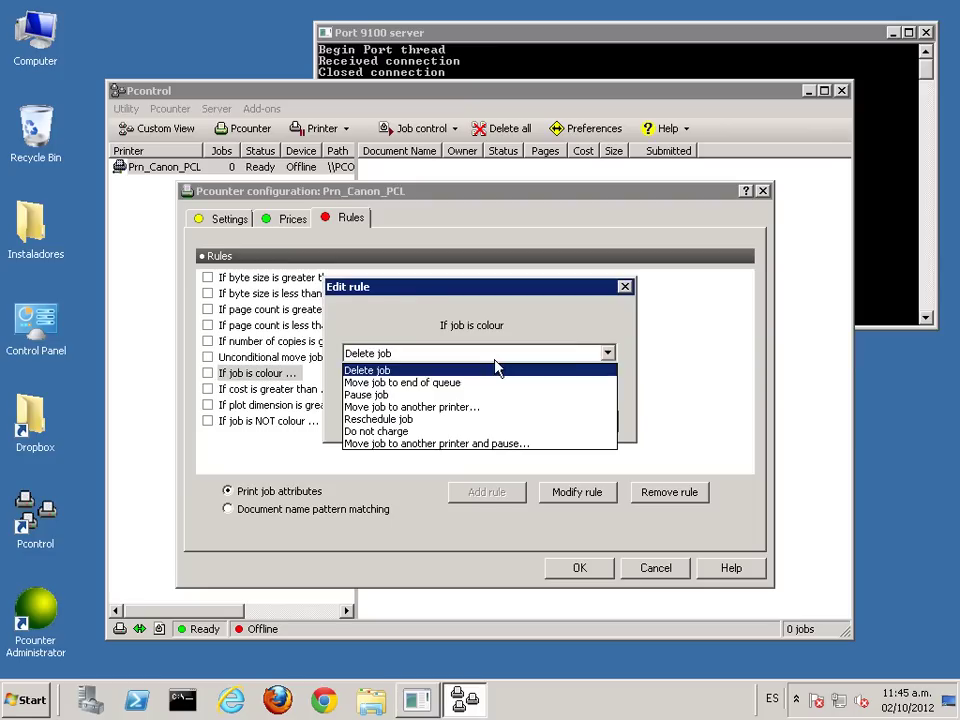
{"action": "left_click", "coordinate": [534, 350]}
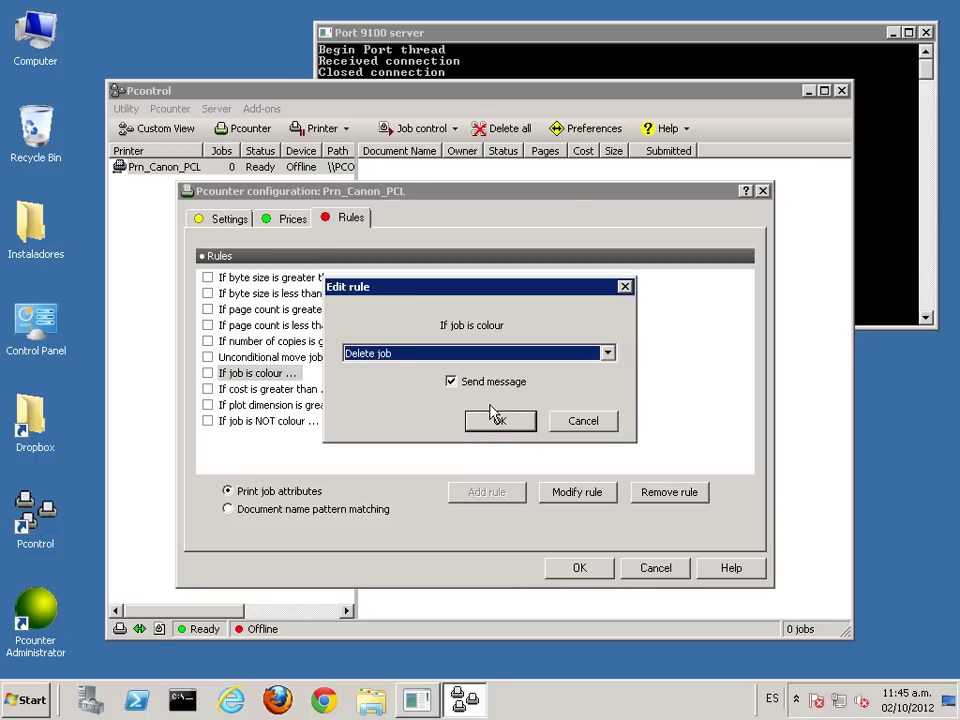
{"action": "left_click", "coordinate": [574, 421]}
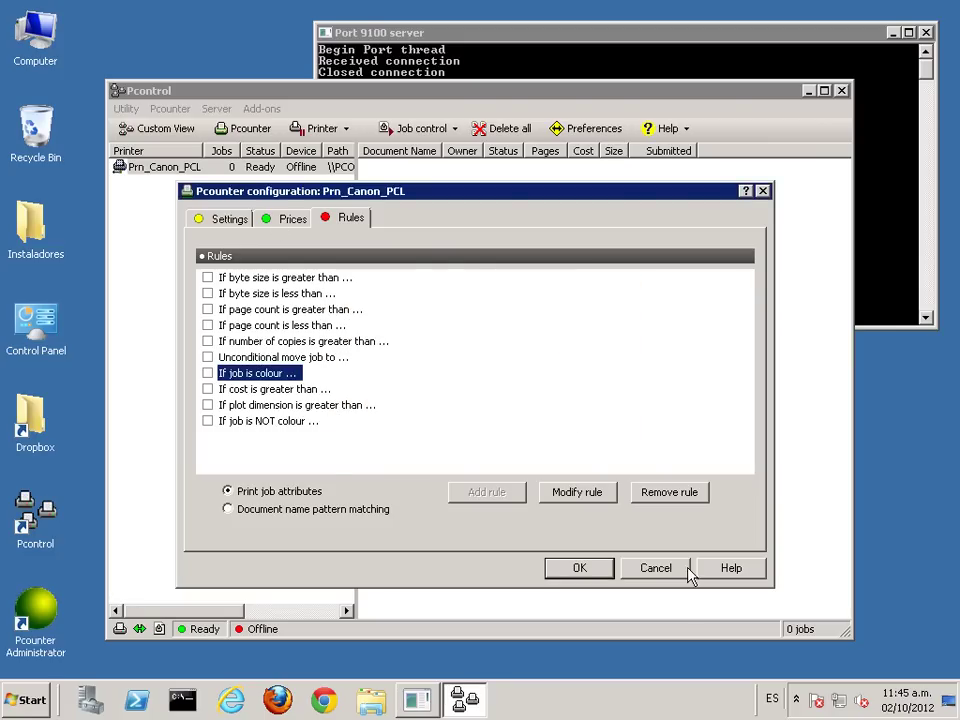
Step: Close the printer and Pcounter configuration windows and minimize Pcontrol to the desktop
{"action": "left_click", "coordinate": [596, 569]}
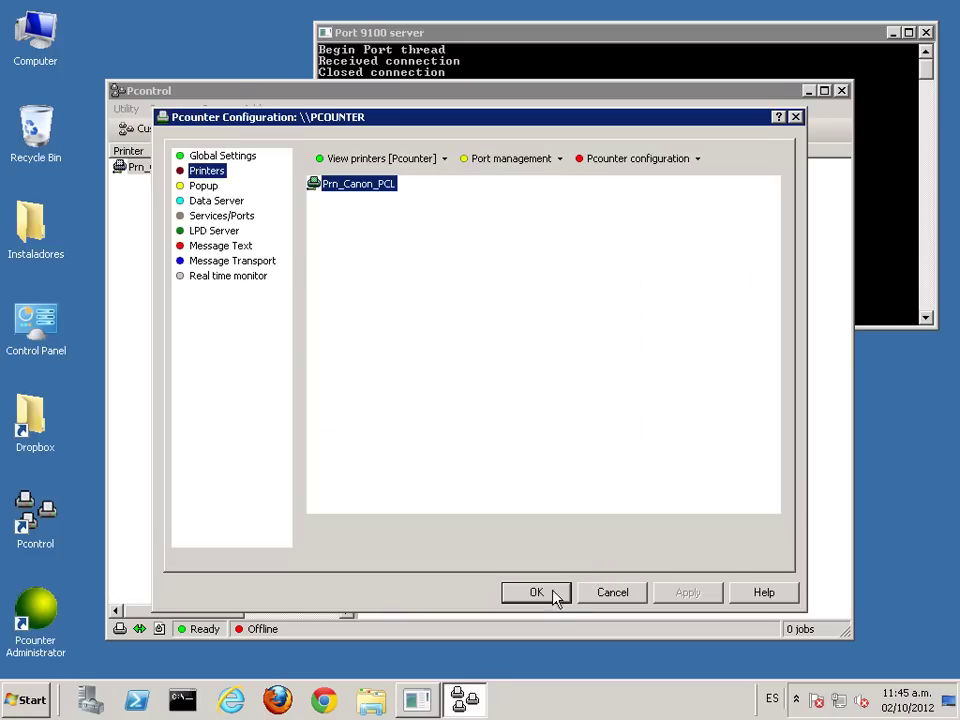
{"action": "left_click", "coordinate": [551, 596]}
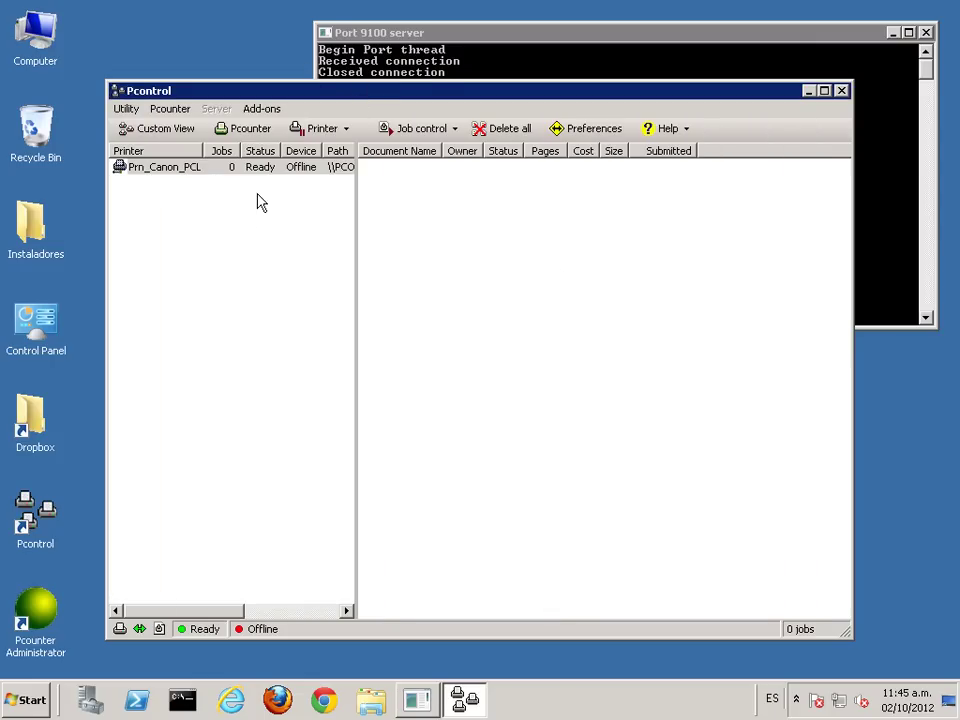
{"action": "left_click_drag", "start_coordinate": [360, 94], "coordinate": [366, 76]}
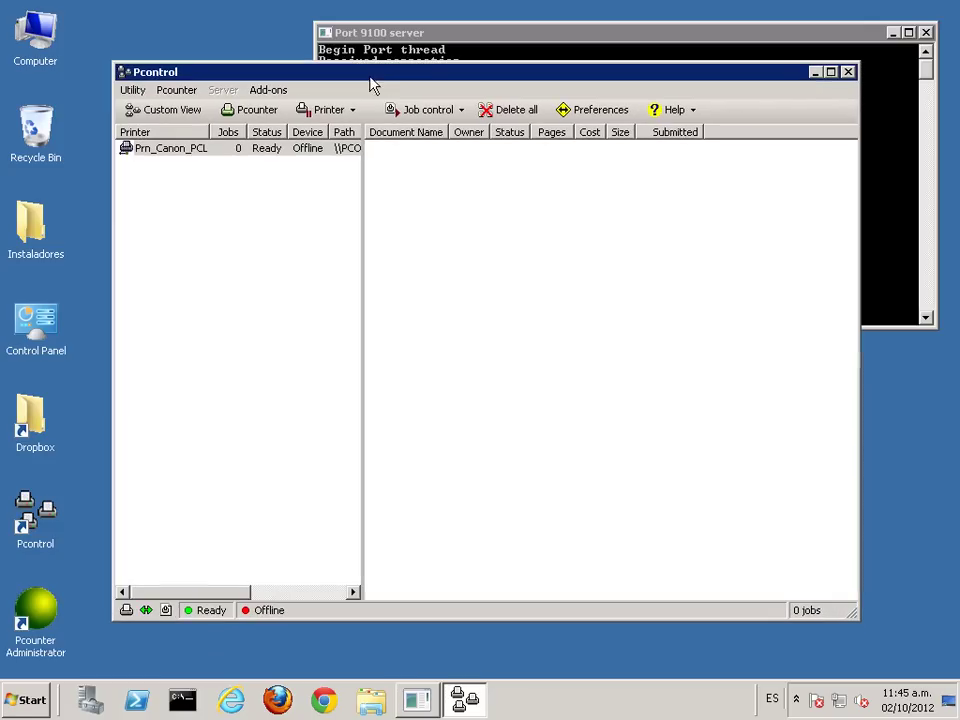
{"action": "left_click", "coordinate": [815, 73]}
{"action": "left_click", "coordinate": [205, 531]}
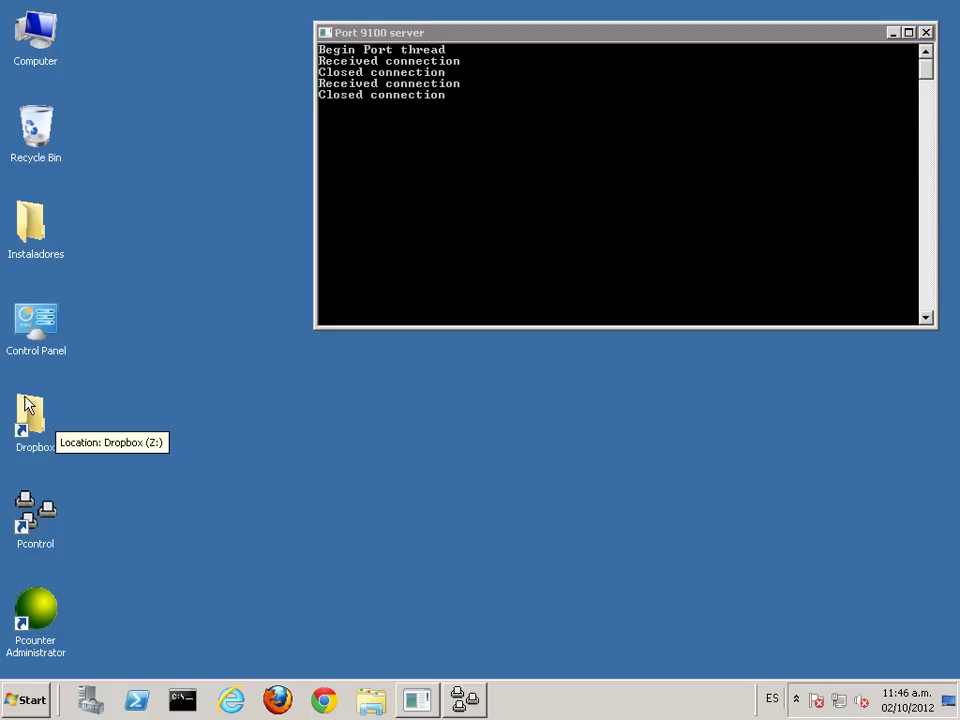
Step: Open Devices and Printers and arrange it beside the Port 9100 server console
{"action": "left_click", "coordinate": [28, 700]}
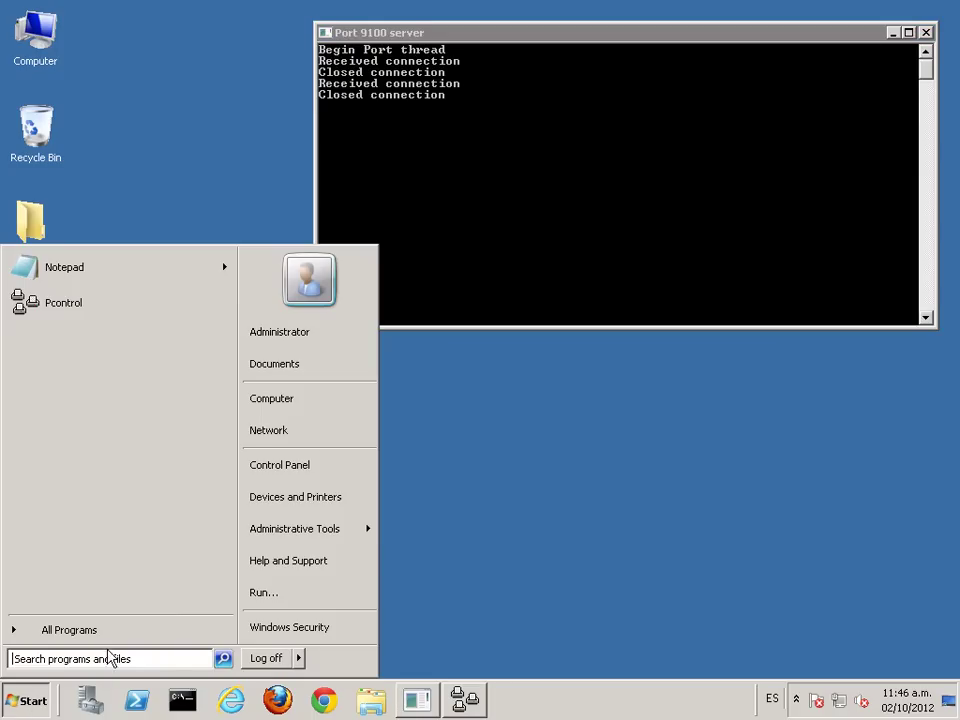
{"action": "left_click", "coordinate": [317, 499]}
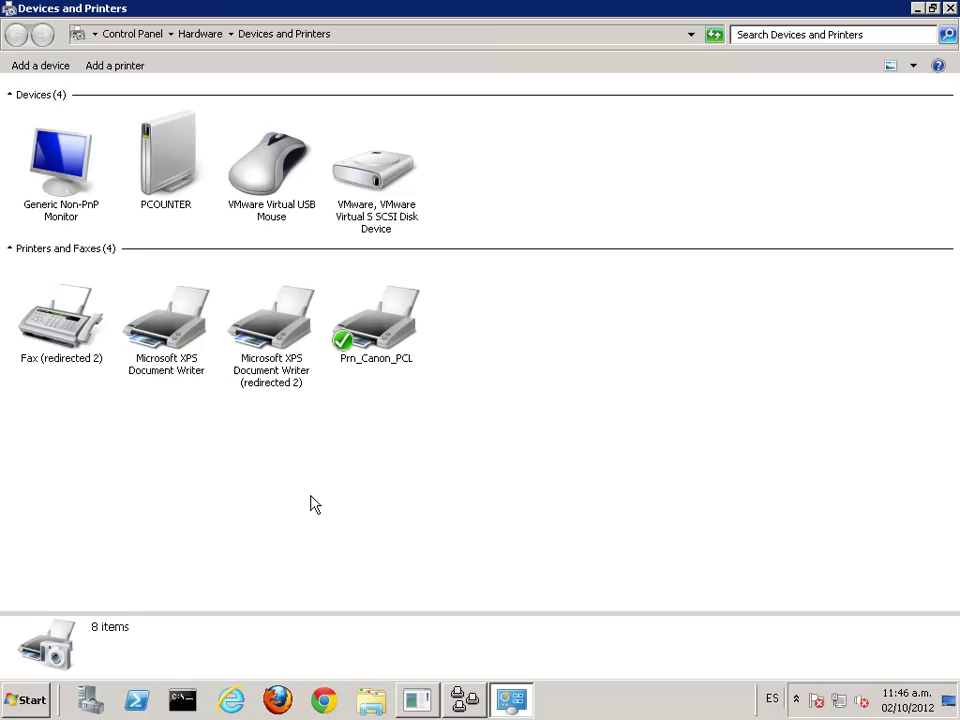
{"action": "double_click", "coordinate": [458, 17]}
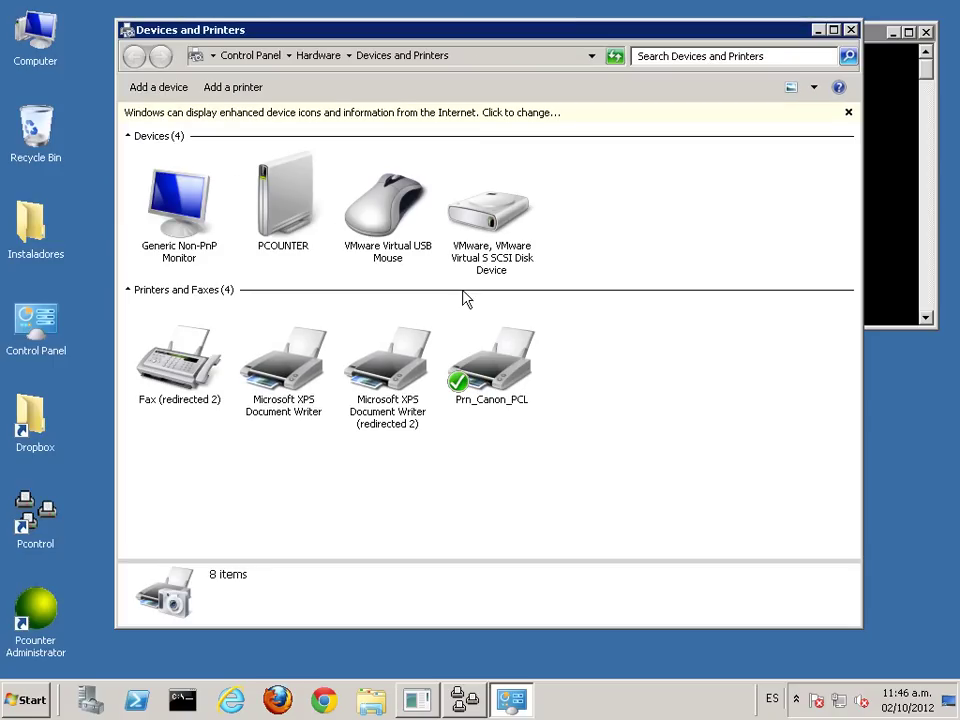
{"action": "left_click", "coordinate": [493, 372]}
{"action": "right_click", "coordinate": [497, 362]}
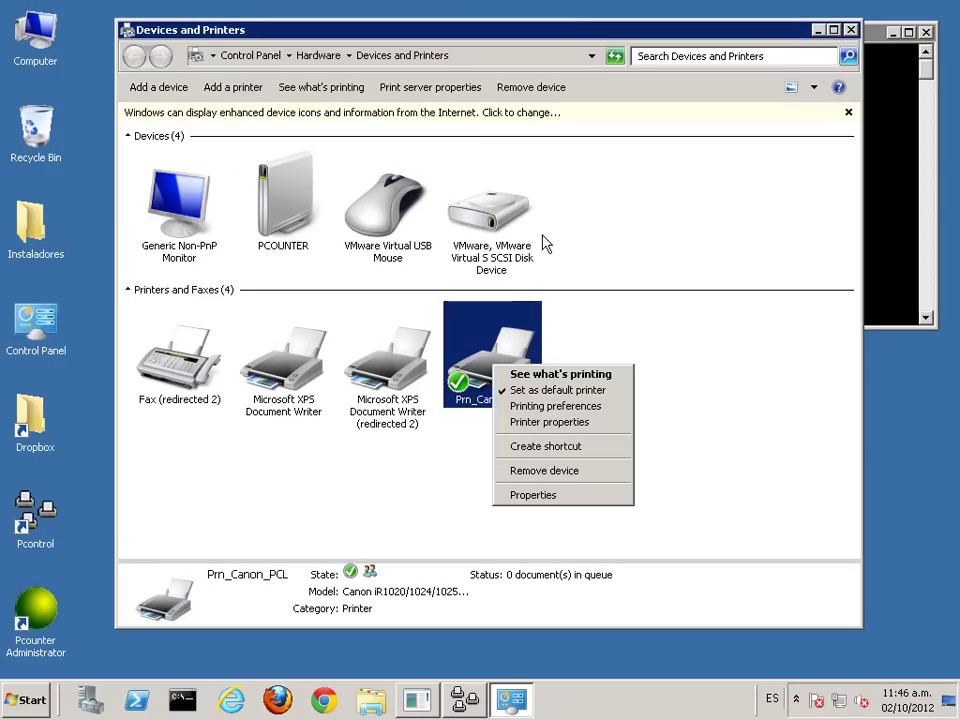
{"action": "left_click", "coordinate": [525, 34]}
{"action": "left_click_drag", "start_coordinate": [543, 37], "coordinate": [635, 81]}
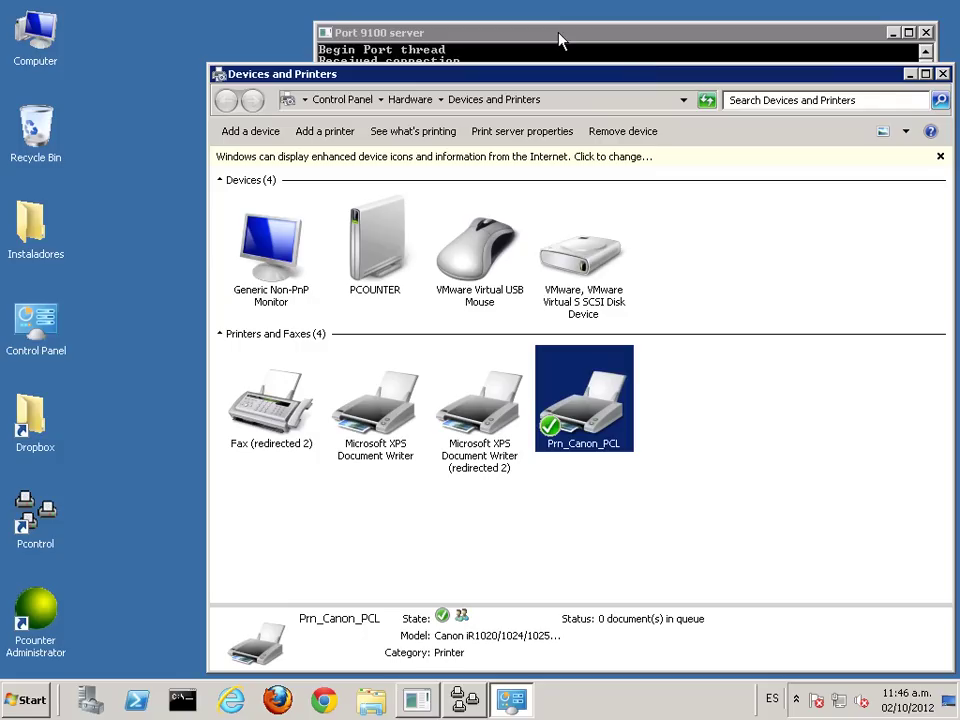
{"action": "left_click_drag", "start_coordinate": [560, 41], "coordinate": [254, 20]}
{"action": "left_click", "coordinate": [650, 70]}
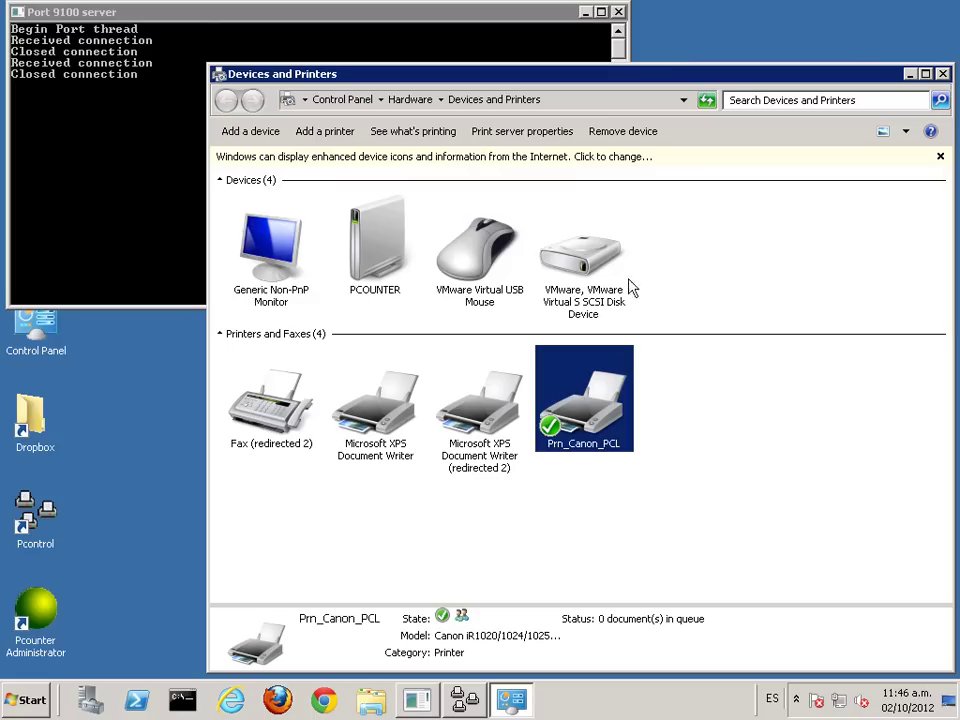
Step: Print a test page from Prn_Canon_PCL's printer properties, then minimize Devices and Printers
{"action": "right_click", "coordinate": [595, 420]}
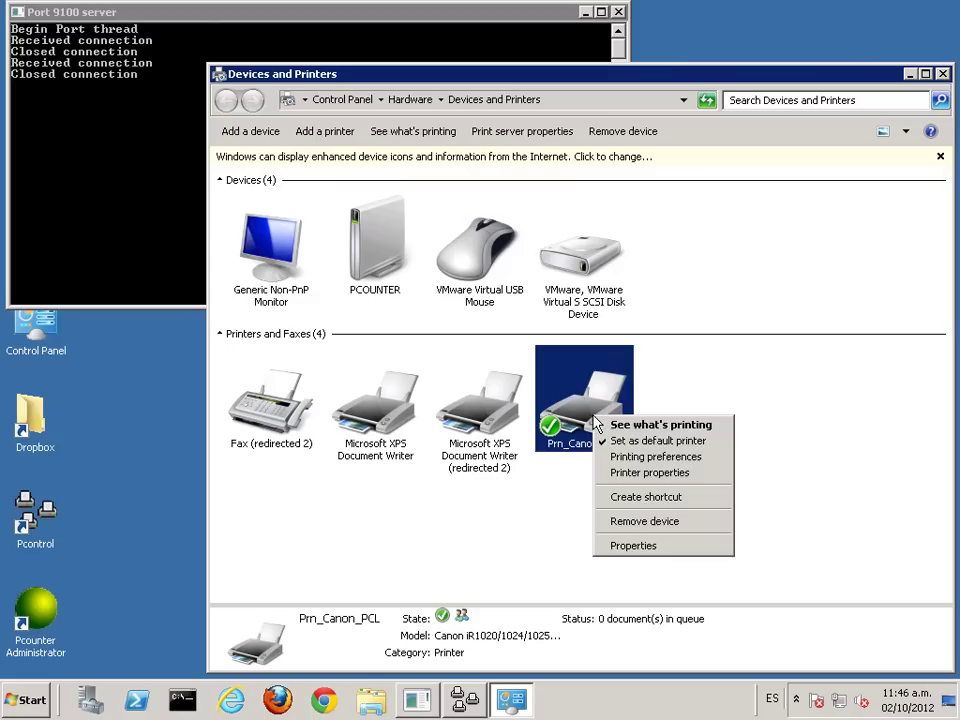
{"action": "left_click", "coordinate": [670, 474]}
{"action": "left_click", "coordinate": [716, 609]}
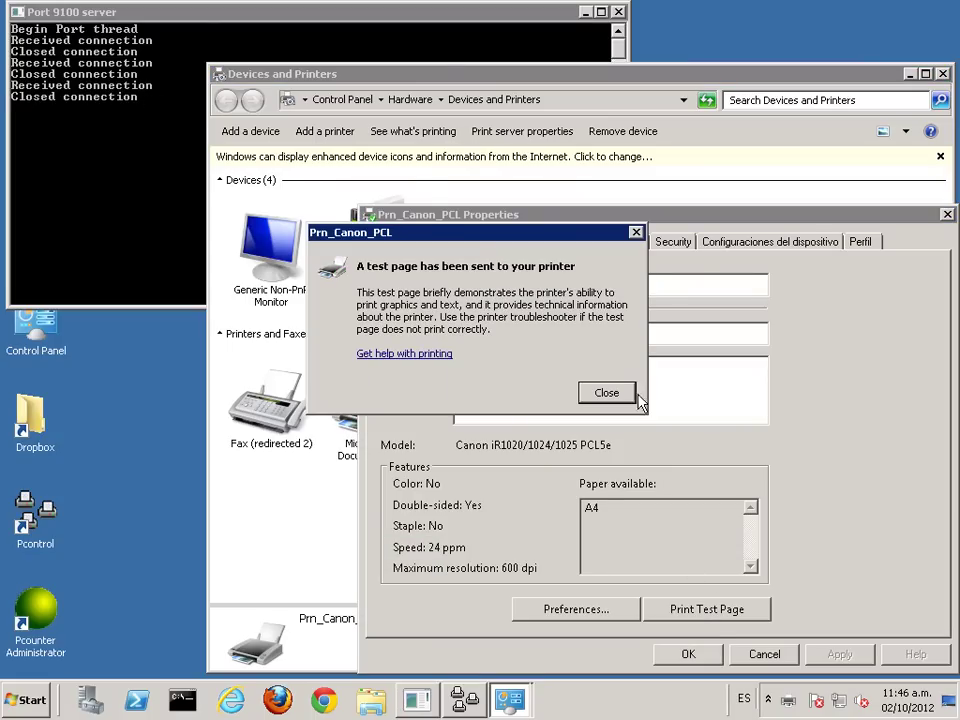
{"action": "left_click", "coordinate": [610, 392]}
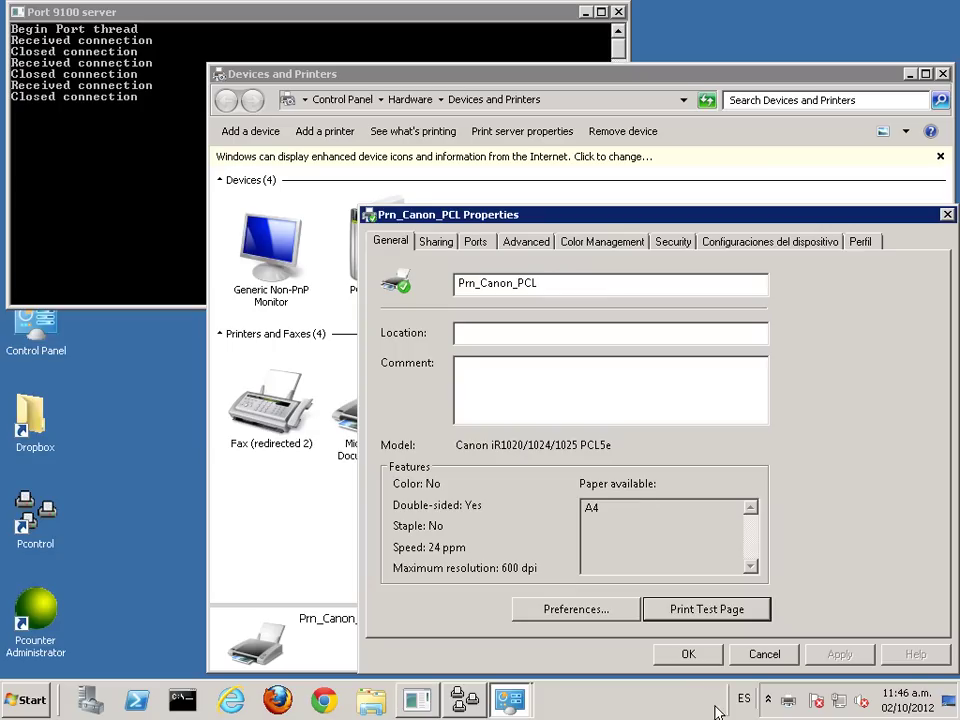
{"action": "left_click", "coordinate": [695, 658]}
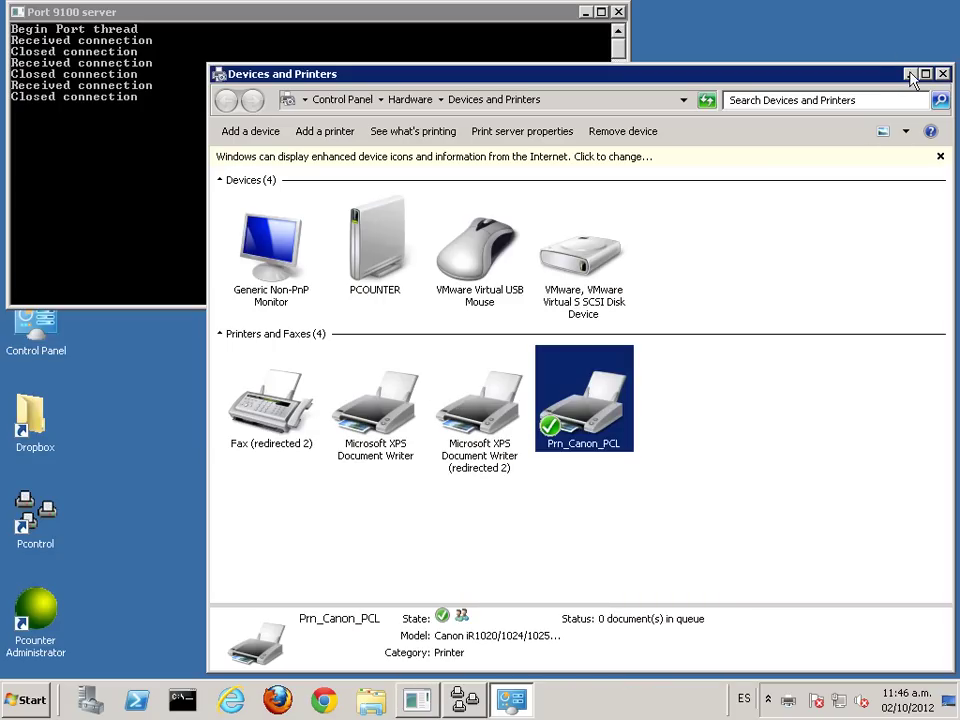
{"action": "left_click", "coordinate": [909, 74]}
{"action": "left_click_drag", "start_coordinate": [494, 18], "coordinate": [658, 88]}
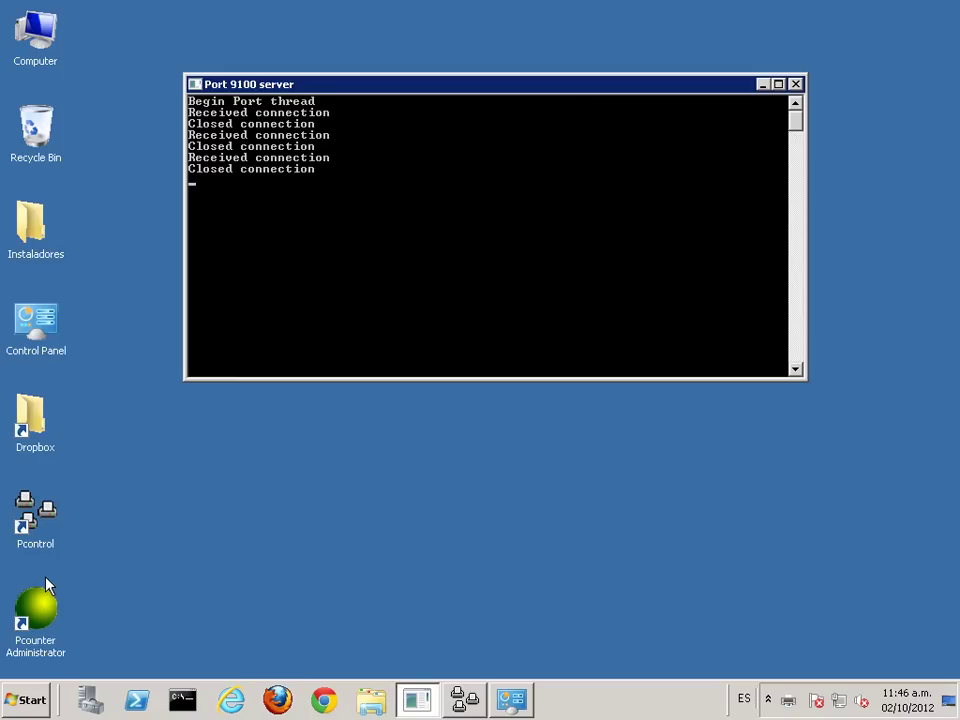
Step: Launch Pcounter Administrator, confirm the computer name, and connect to PCOUNTER under WORKGROUP
{"action": "double_click", "coordinate": [44, 612]}
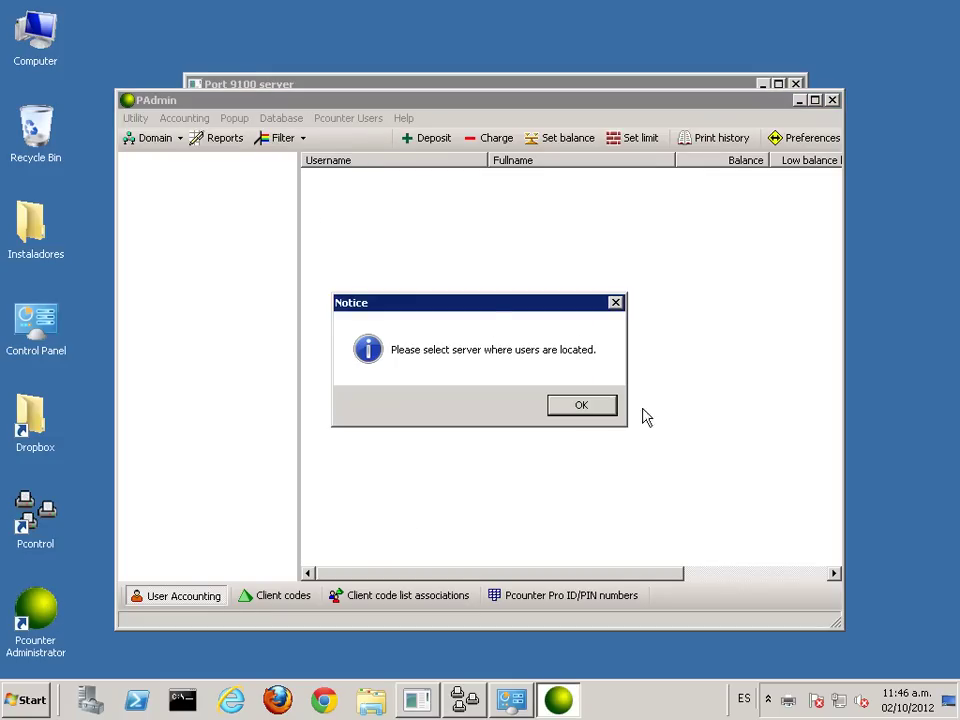
{"action": "left_click", "coordinate": [581, 407]}
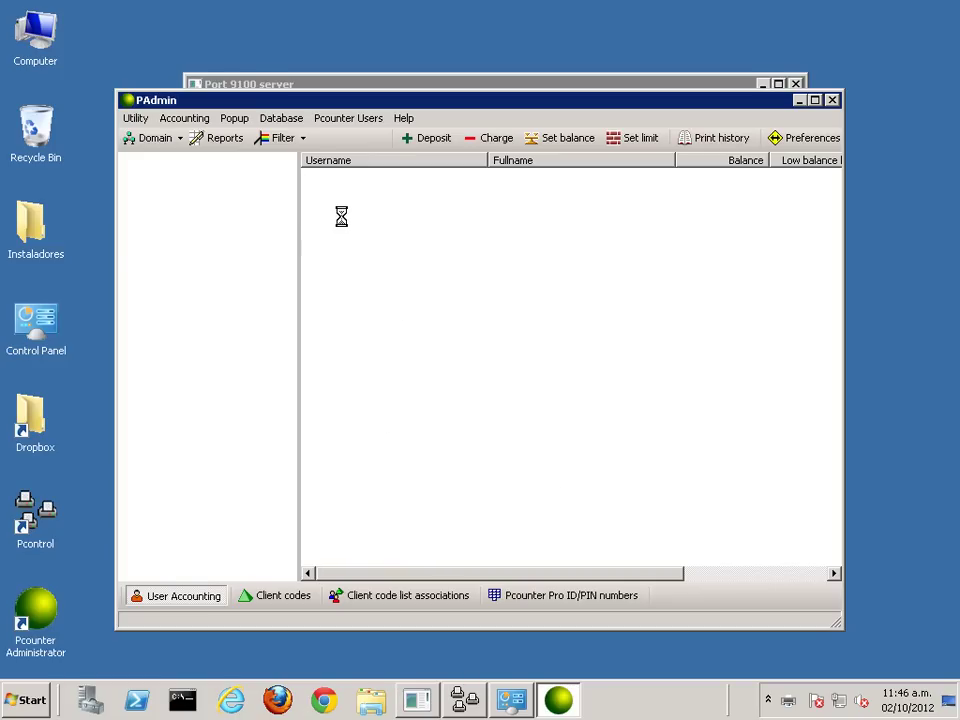
{"action": "right_click", "coordinate": [33, 22]}
{"action": "left_click", "coordinate": [88, 168]}
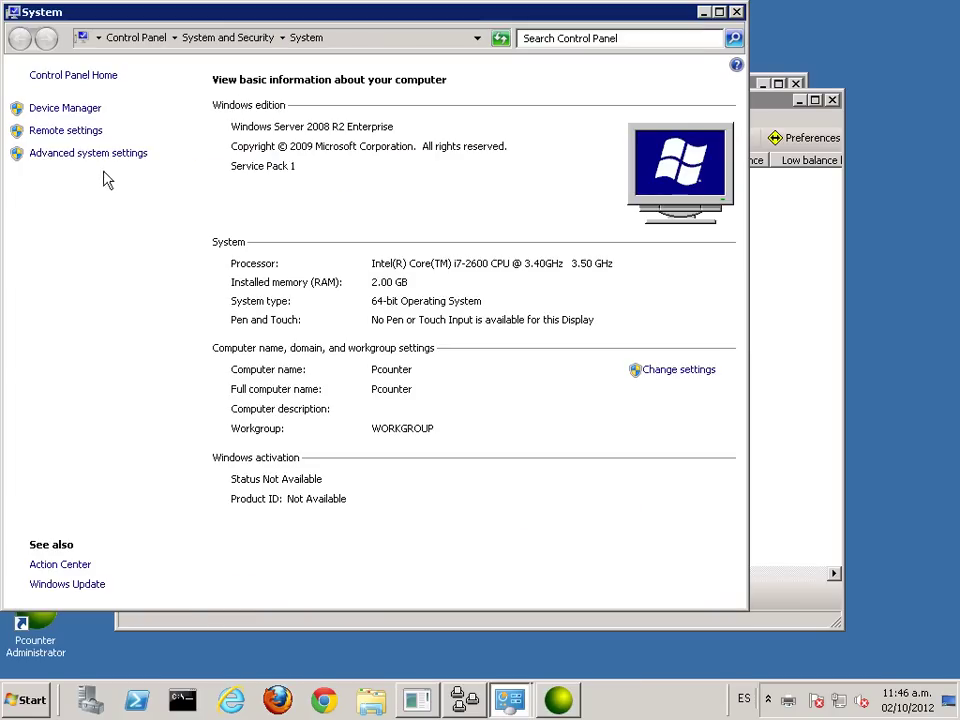
{"action": "left_click", "coordinate": [738, 13]}
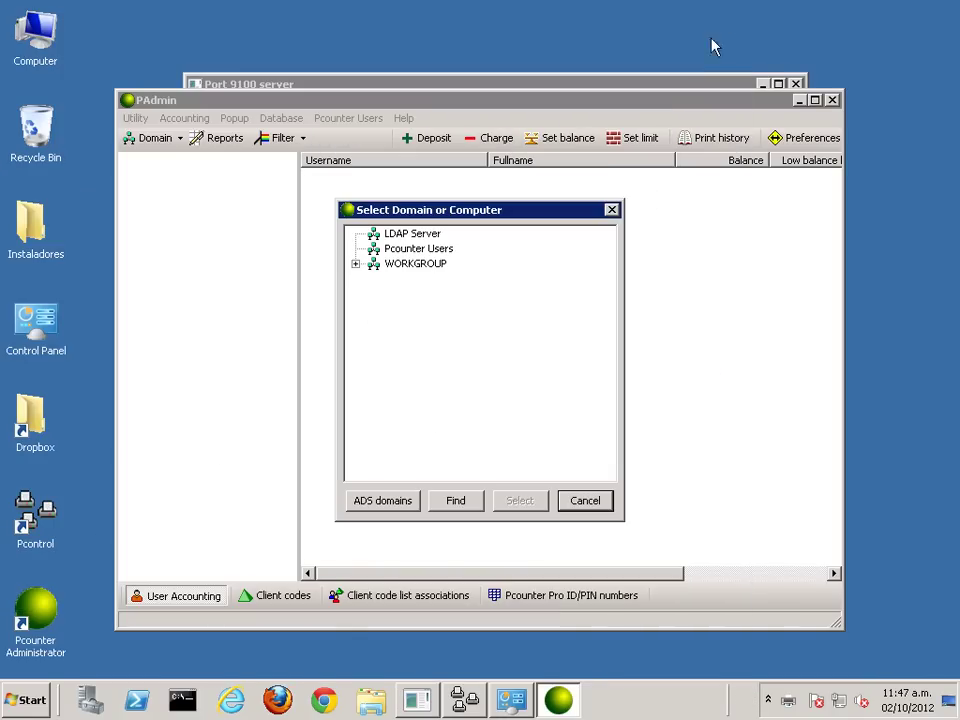
{"action": "double_click", "coordinate": [402, 264]}
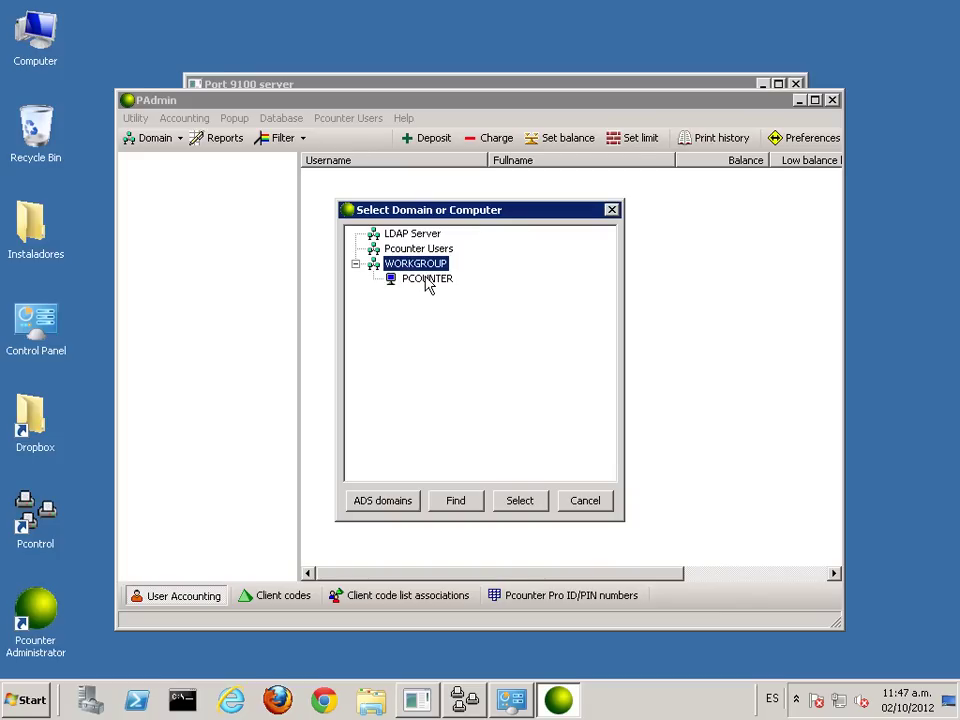
{"action": "double_click", "coordinate": [426, 280]}
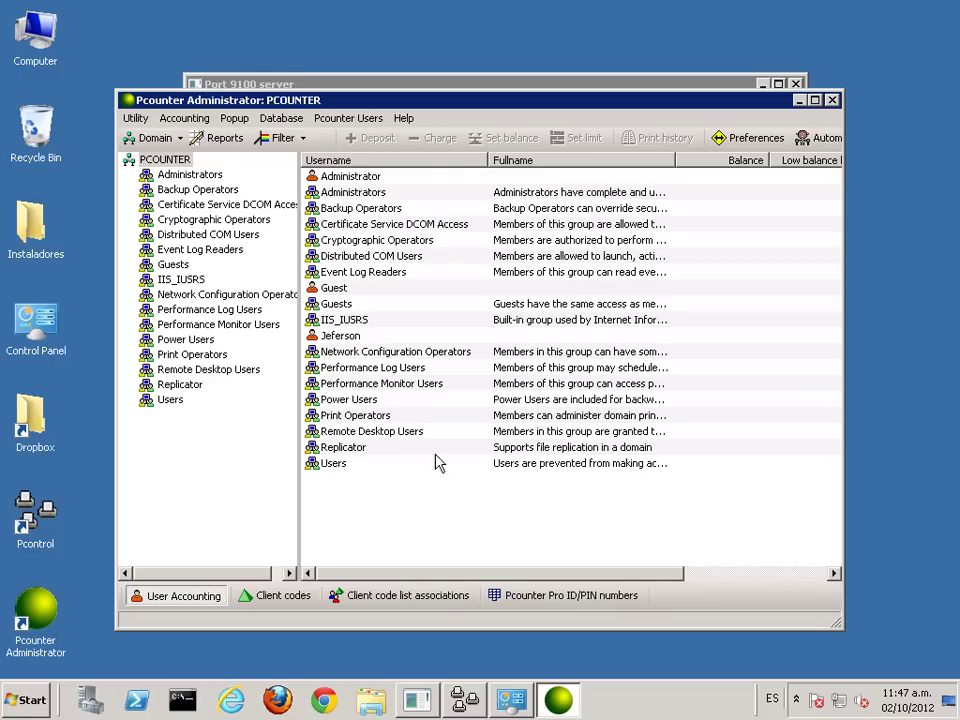
Step: Generate a detailed Printer/User report, check the 0.10 Test Page entry, then close it
{"action": "left_click", "coordinate": [211, 146]}
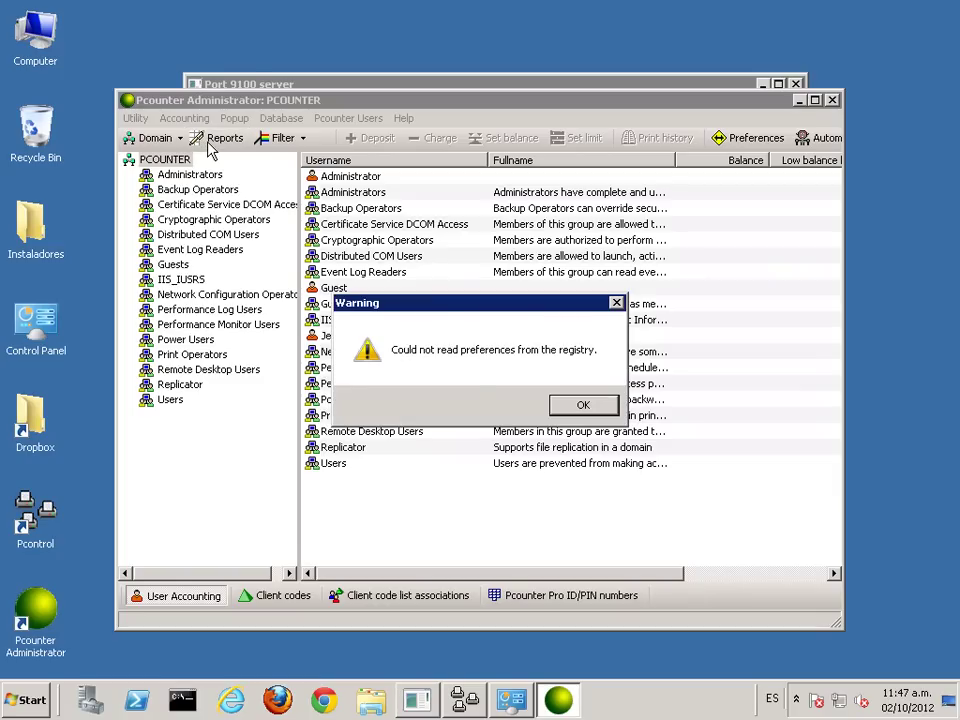
{"action": "left_click", "coordinate": [584, 404]}
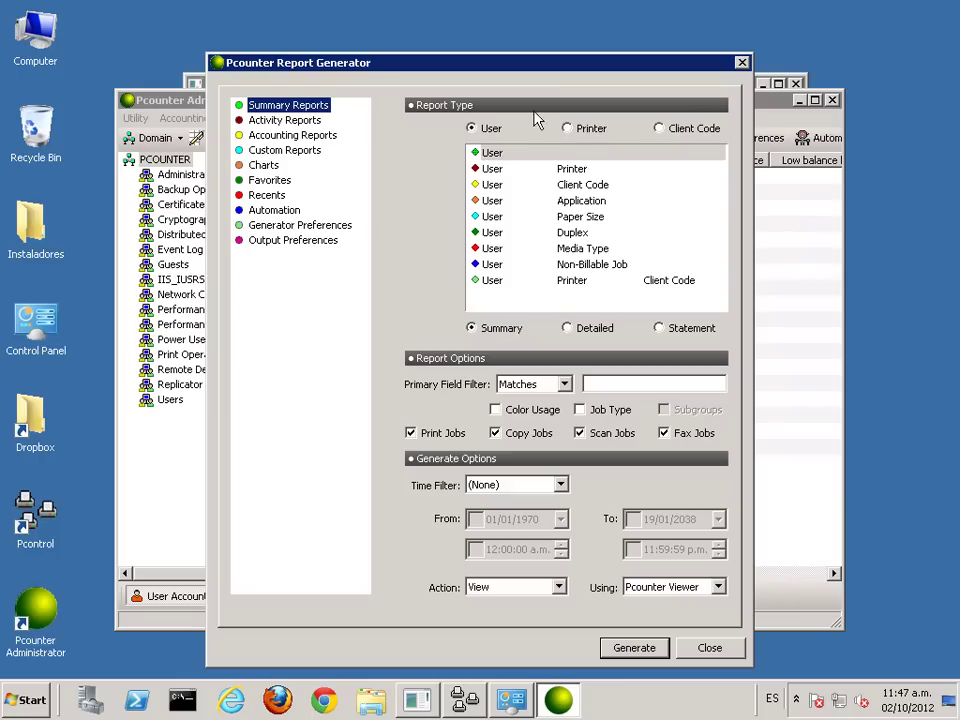
{"action": "left_click", "coordinate": [567, 128]}
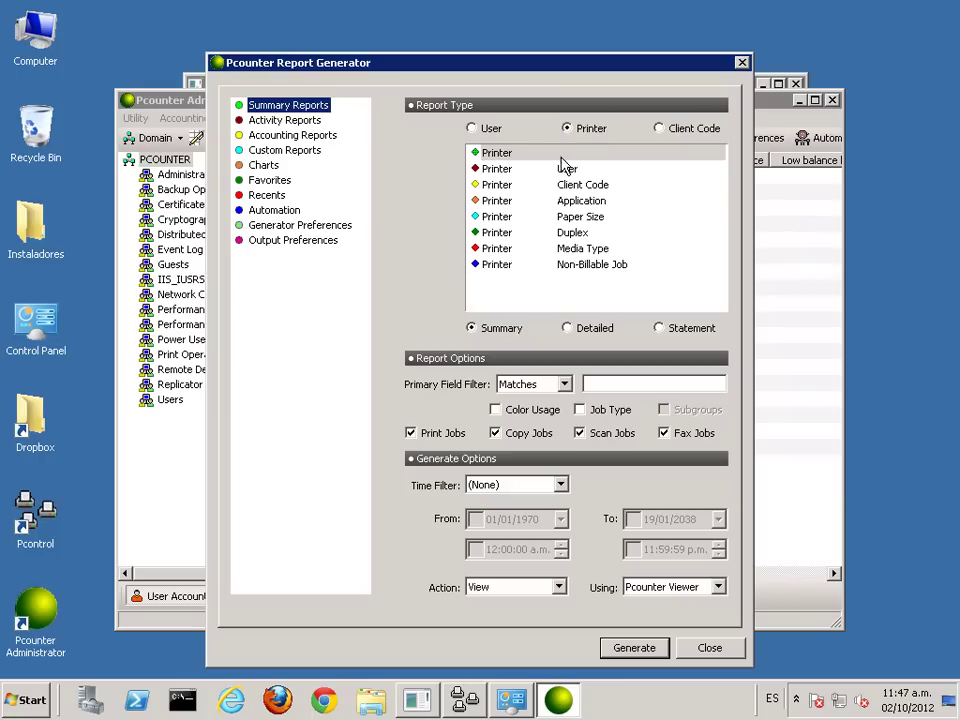
{"action": "left_click", "coordinate": [565, 169]}
{"action": "left_click", "coordinate": [590, 329]}
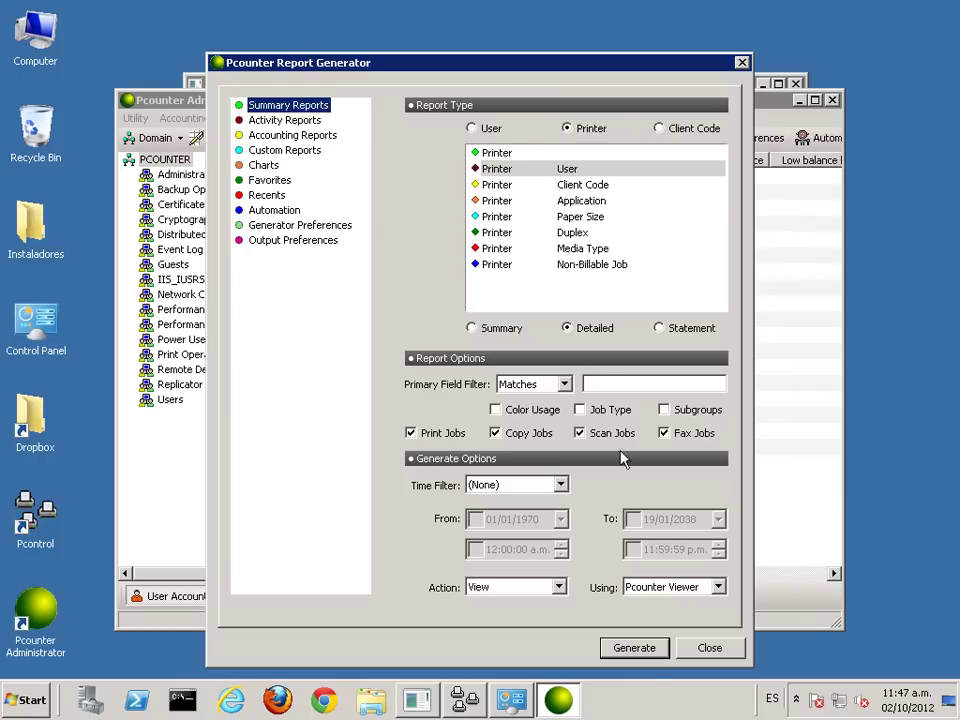
{"action": "left_click", "coordinate": [650, 648]}
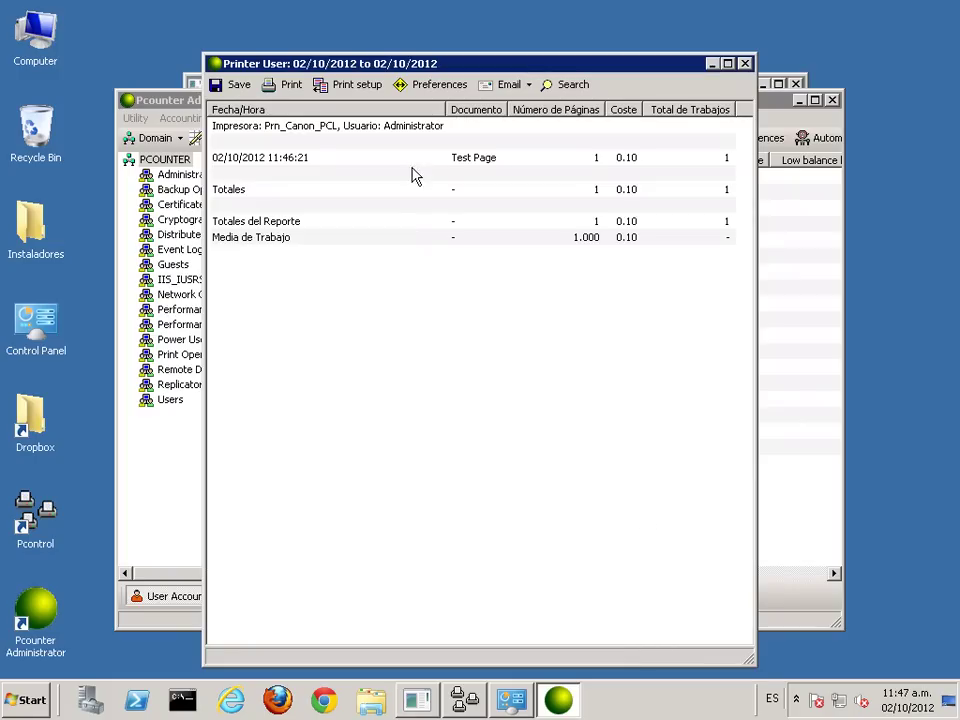
{"action": "left_click", "coordinate": [215, 158]}
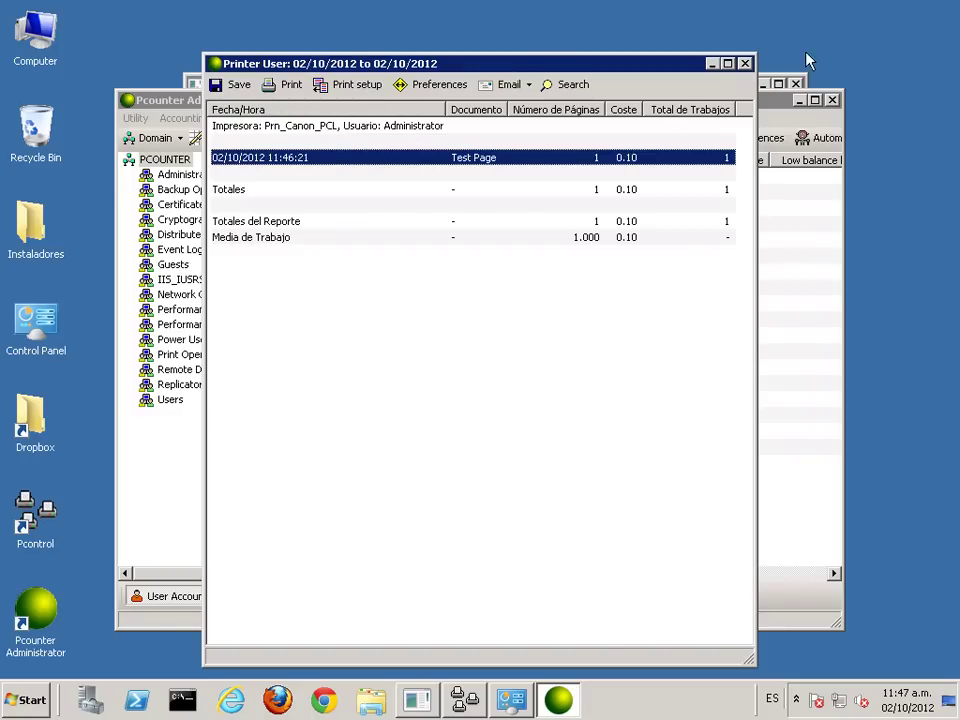
{"action": "left_click", "coordinate": [745, 64]}
{"action": "left_click", "coordinate": [741, 61]}
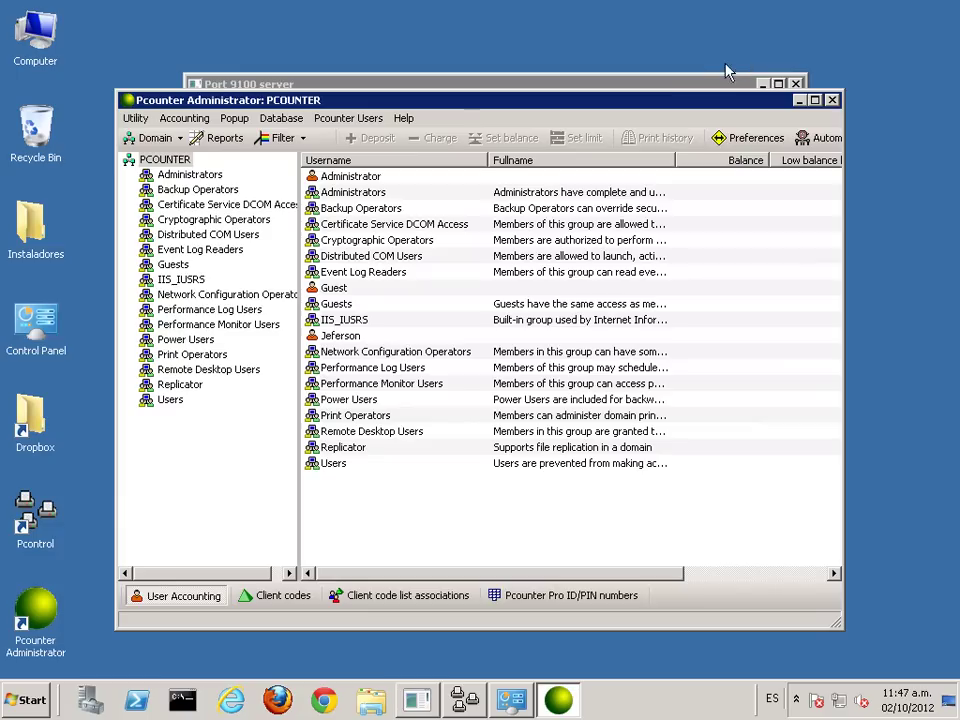
Step: Open the Dropbox › Comercial › Publico folder on the desktop
{"action": "left_click", "coordinate": [30, 700]}
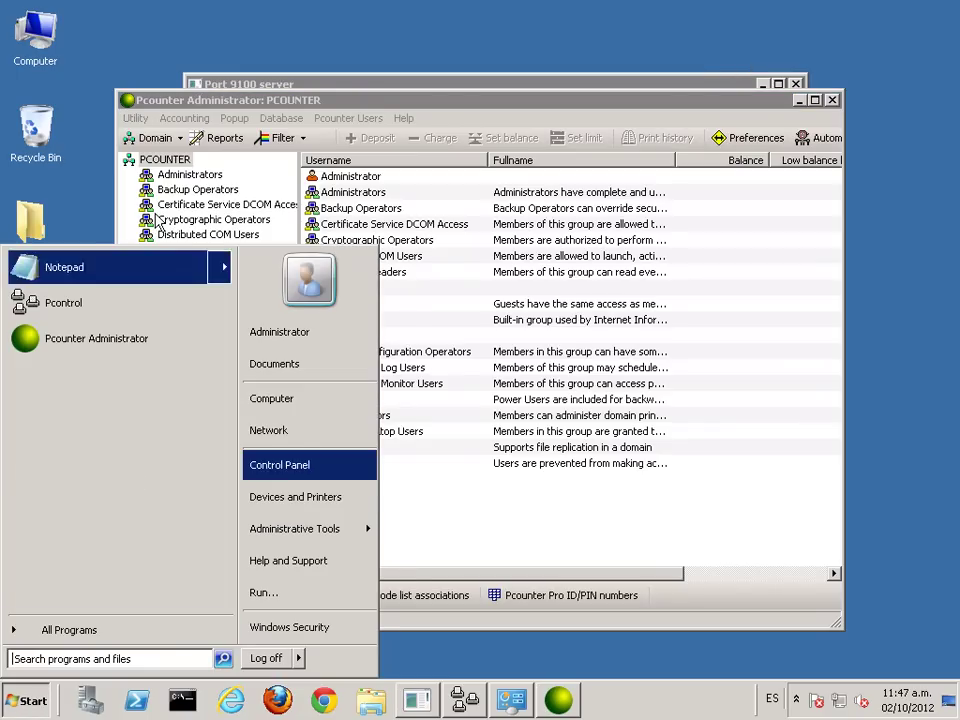
{"action": "left_click", "coordinate": [62, 218]}
{"action": "double_click", "coordinate": [33, 418]}
{"action": "left_click", "coordinate": [335, 218]}
{"action": "double_click", "coordinate": [335, 218]}
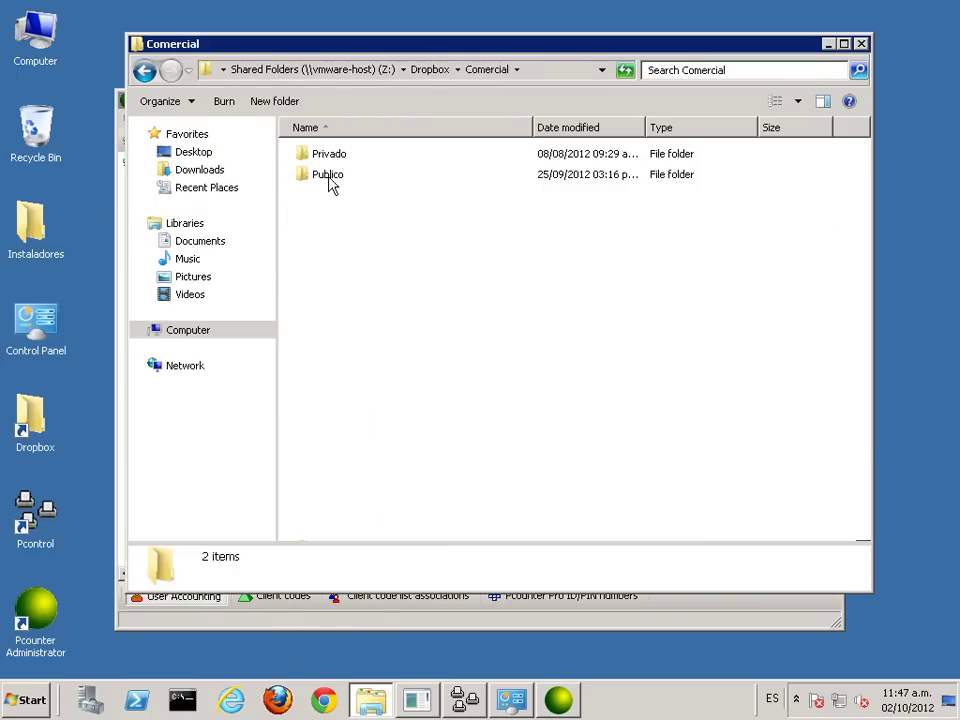
{"action": "double_click", "coordinate": [332, 178]}
Step: Select the Outsourcing-que-es PDF, close the Publico window, and minimize Pcounter Administrator
{"action": "scroll", "coordinate": [364, 422], "scroll_direction": "down", "scroll_amount": 1}
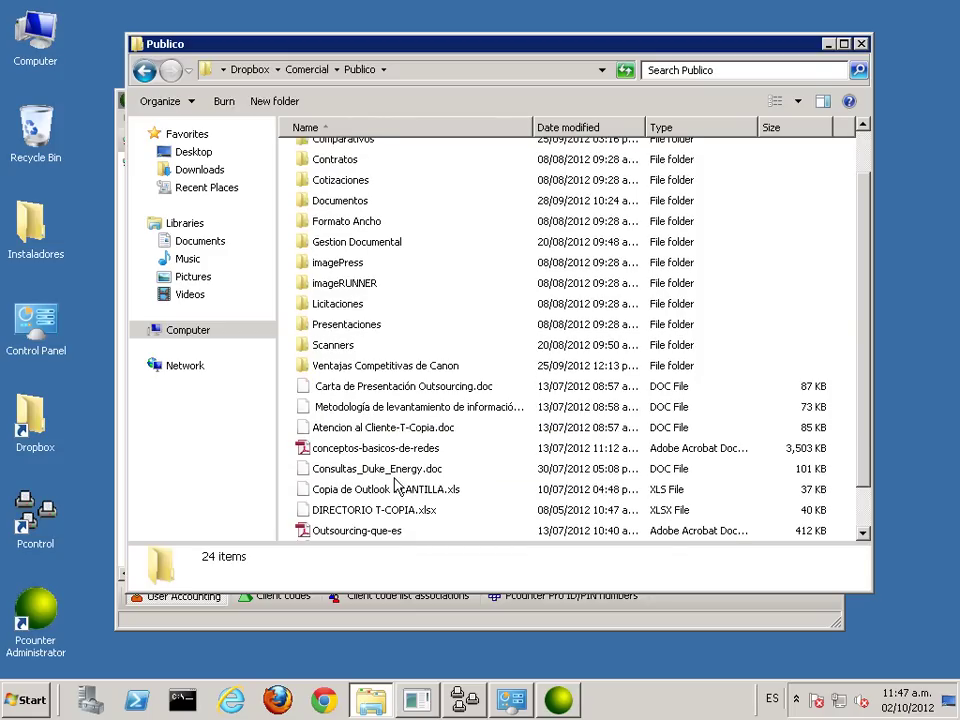
{"action": "scroll", "coordinate": [396, 466], "scroll_direction": "down", "scroll_amount": 1}
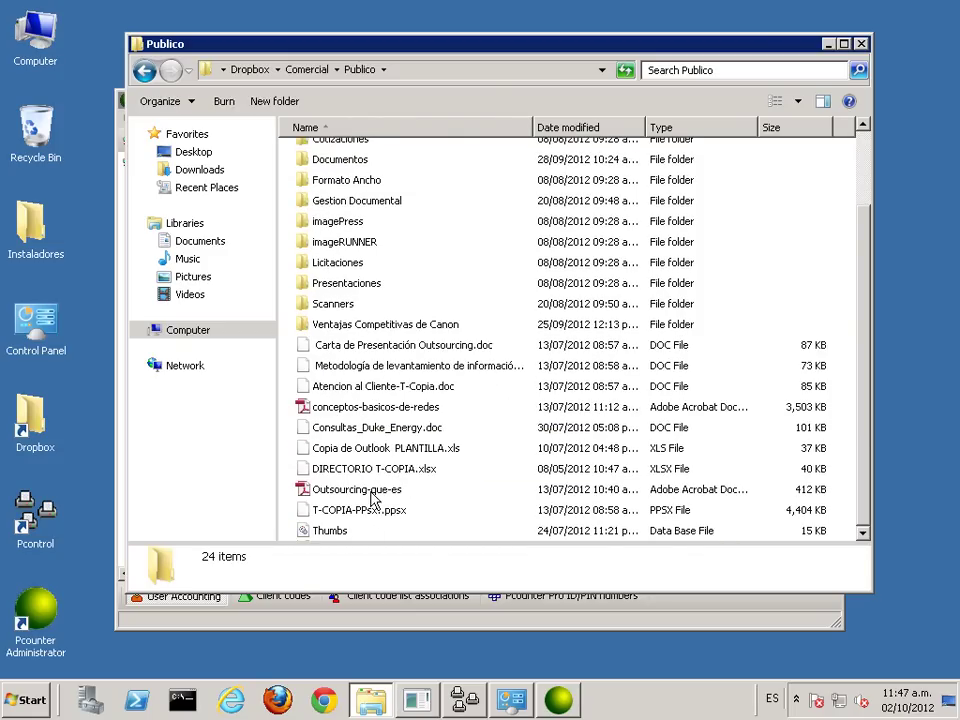
{"action": "left_click", "coordinate": [372, 497]}
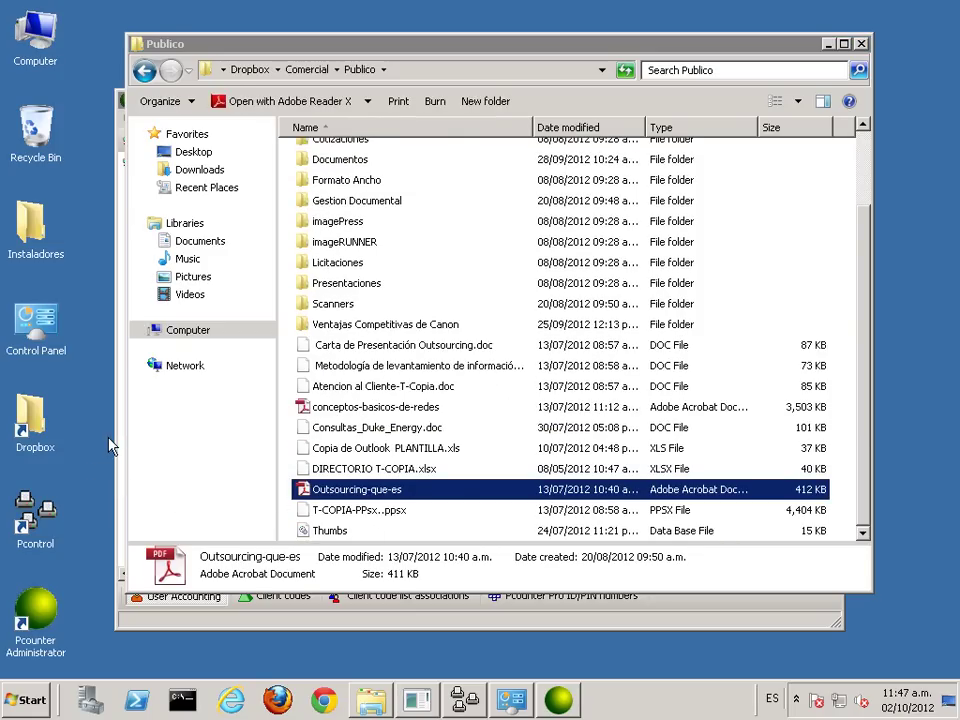
{"action": "left_click", "coordinate": [860, 45]}
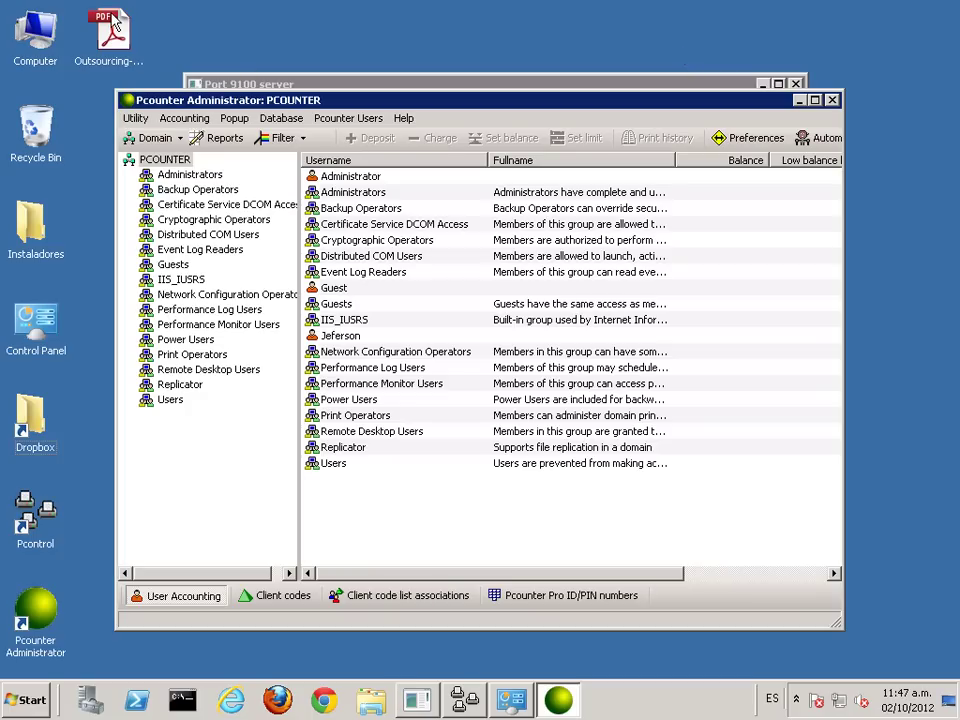
{"action": "left_click", "coordinate": [798, 101]}
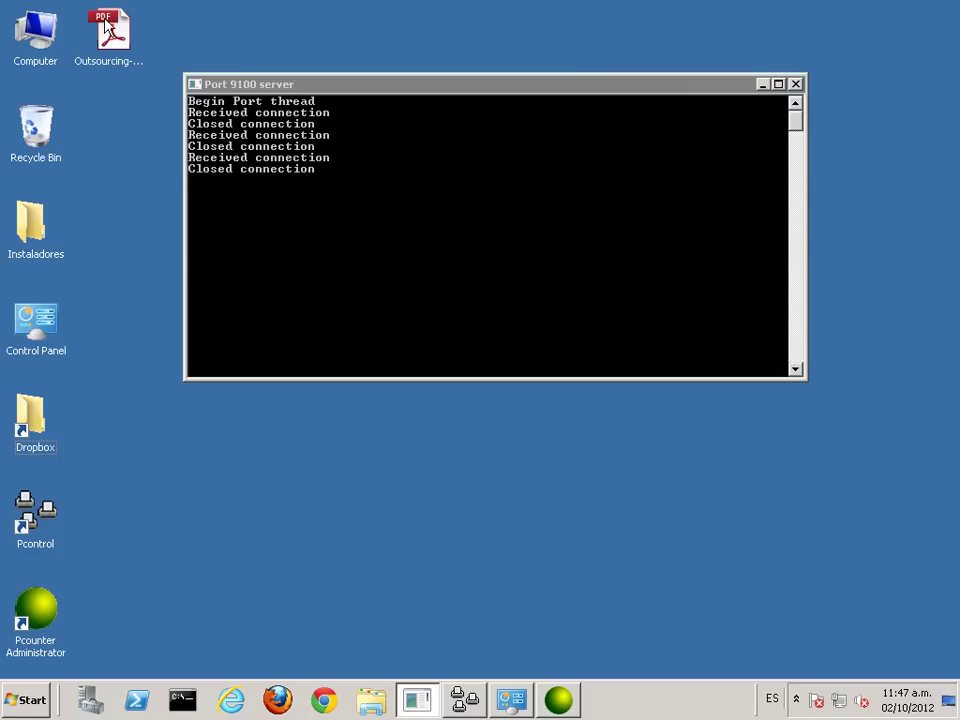
Step: Print all 4 pages of Outsourcing-que-es.pdf to Prn_Canon_PCL, then close Adobe Reader
{"action": "double_click", "coordinate": [108, 32]}
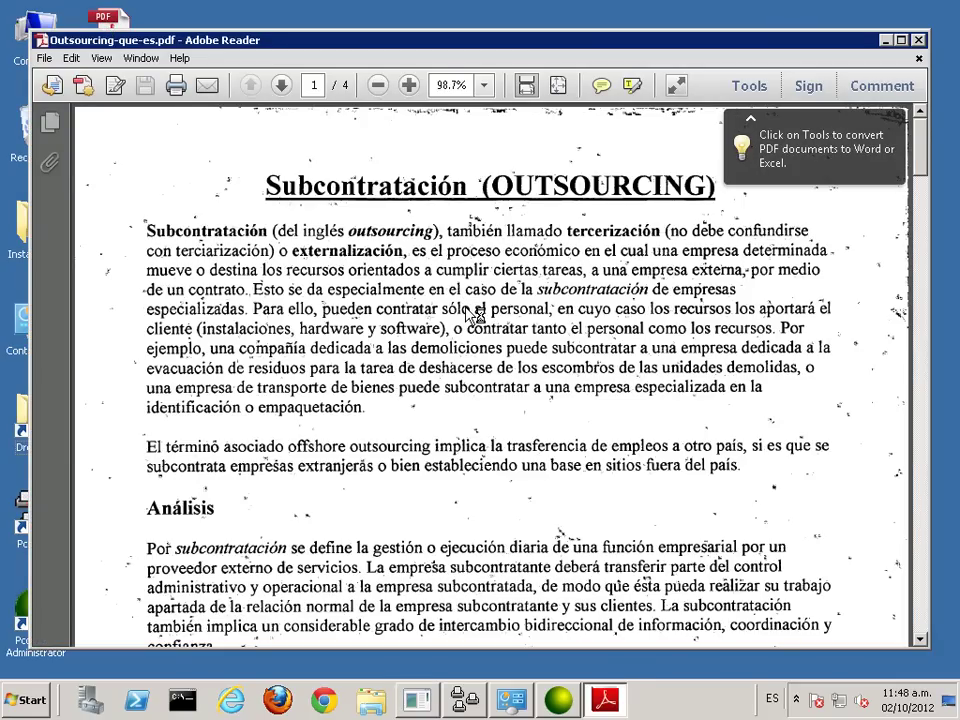
{"action": "key", "text": "ctrl+p"}
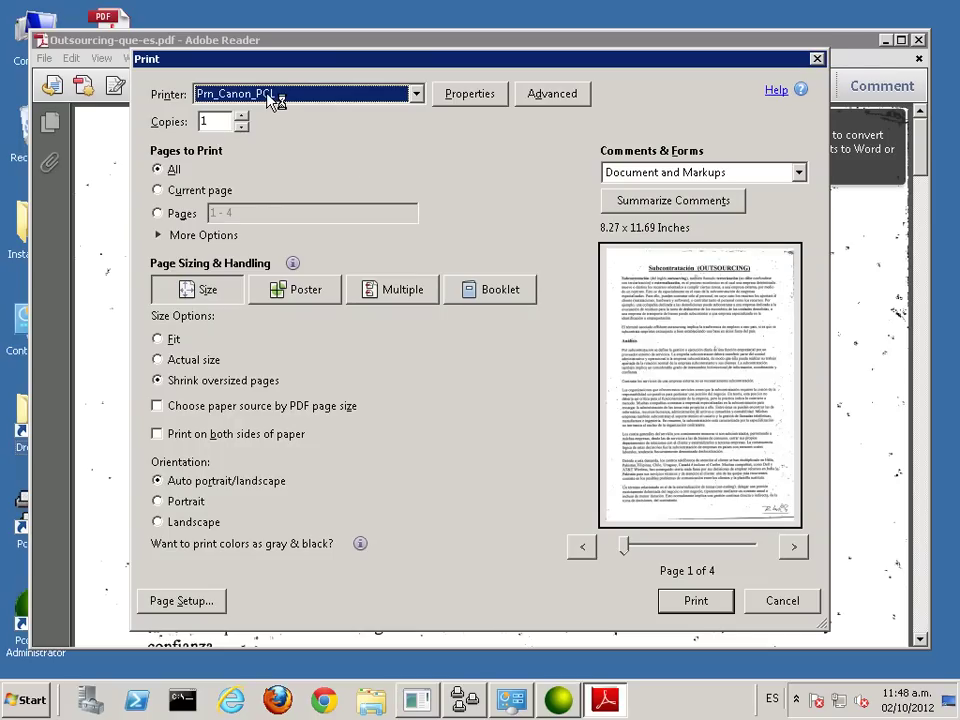
{"action": "left_click", "coordinate": [693, 602]}
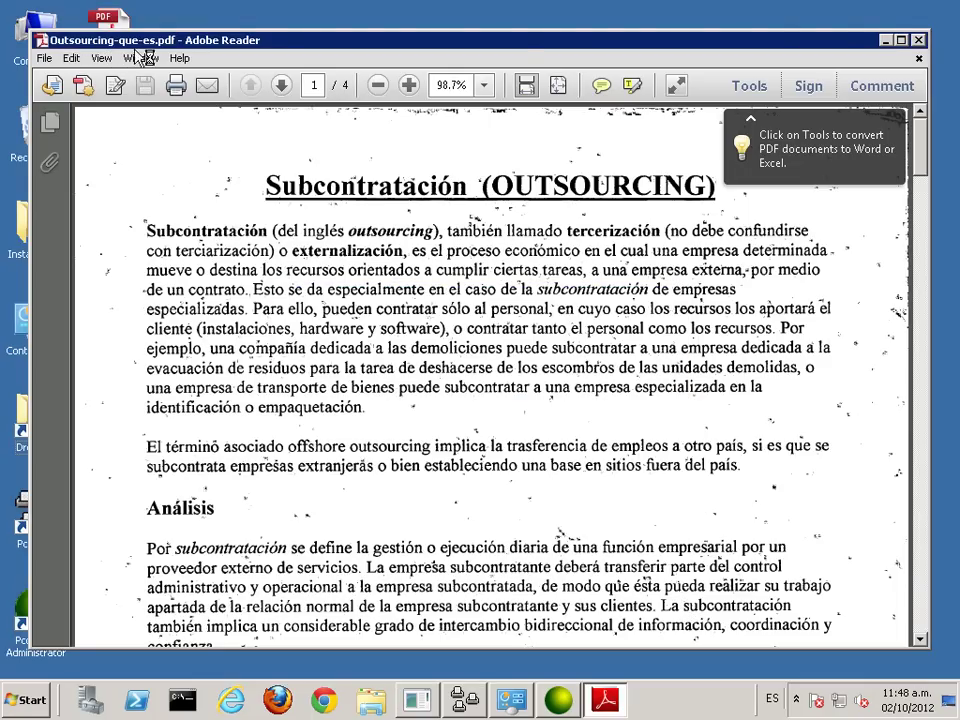
{"action": "left_click", "coordinate": [919, 41]}
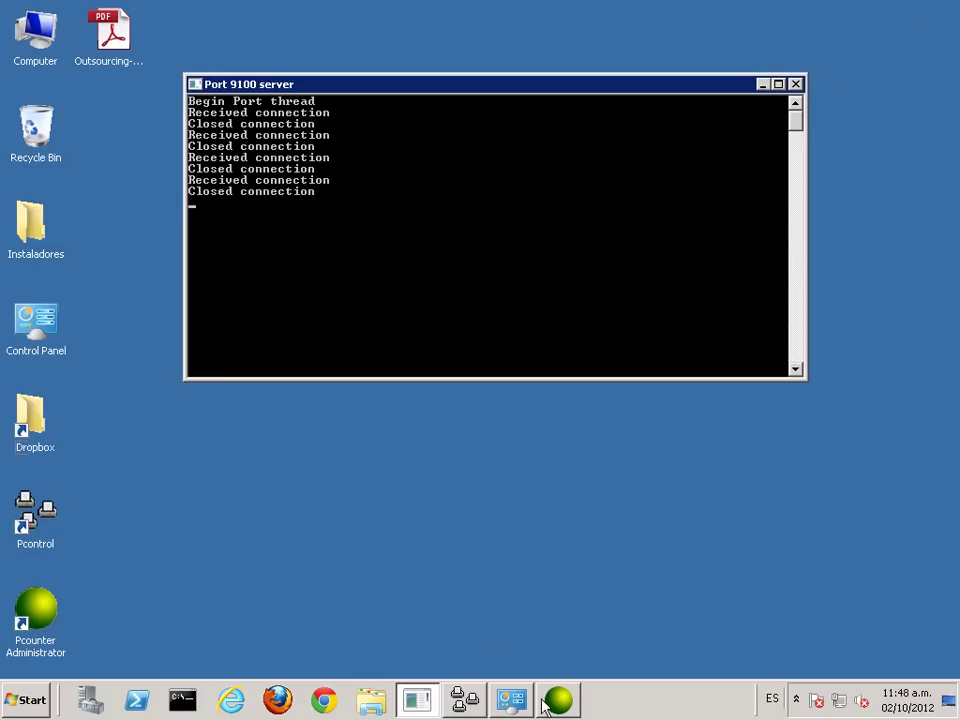
Step: Generate and review the per-user summary report for Administrator in Pcounter's Report Generator
{"action": "left_click", "coordinate": [550, 702]}
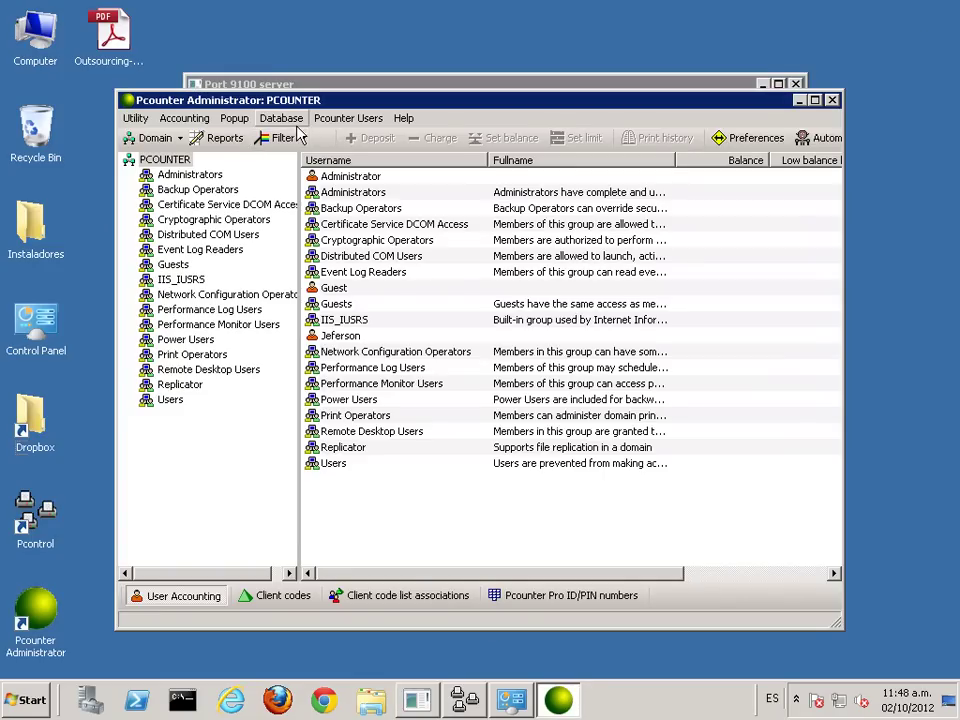
{"action": "left_click", "coordinate": [222, 143]}
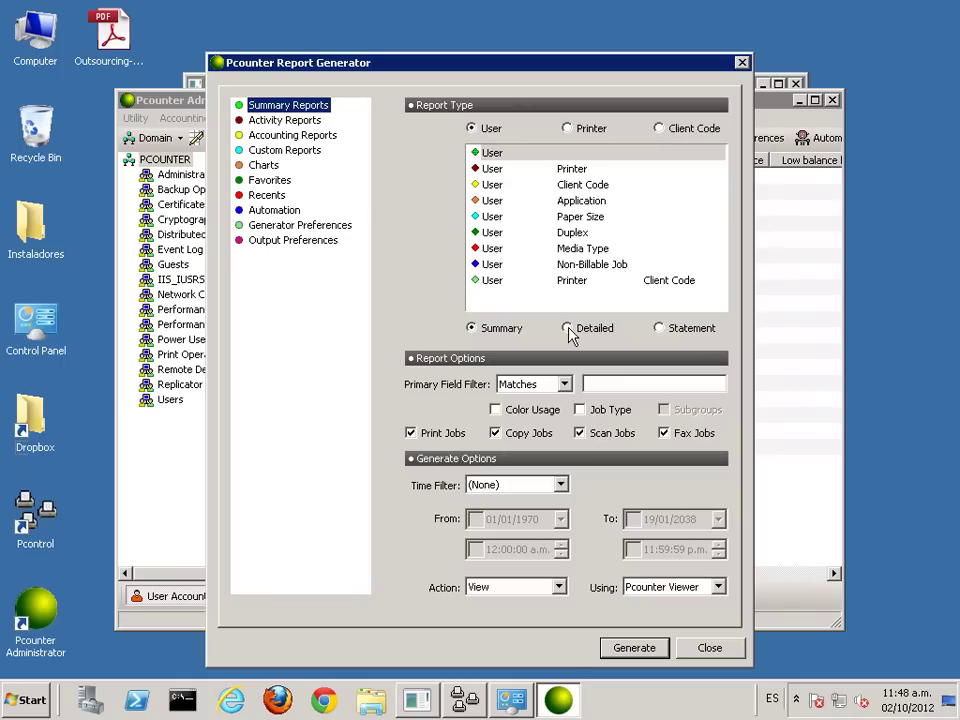
{"action": "left_click", "coordinate": [636, 650]}
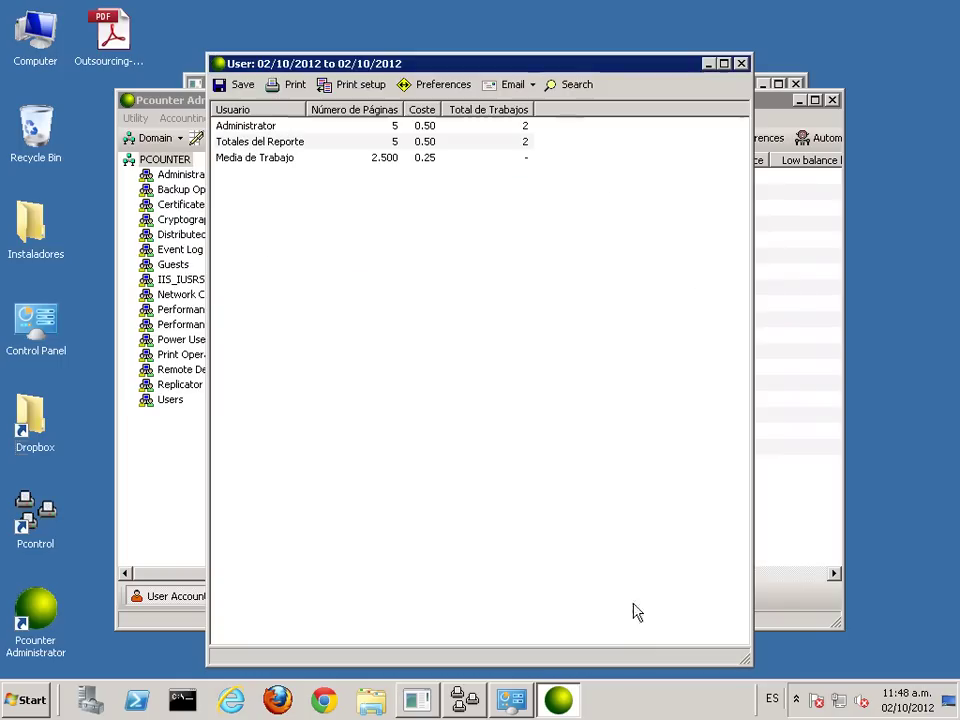
{"action": "left_click", "coordinate": [262, 128]}
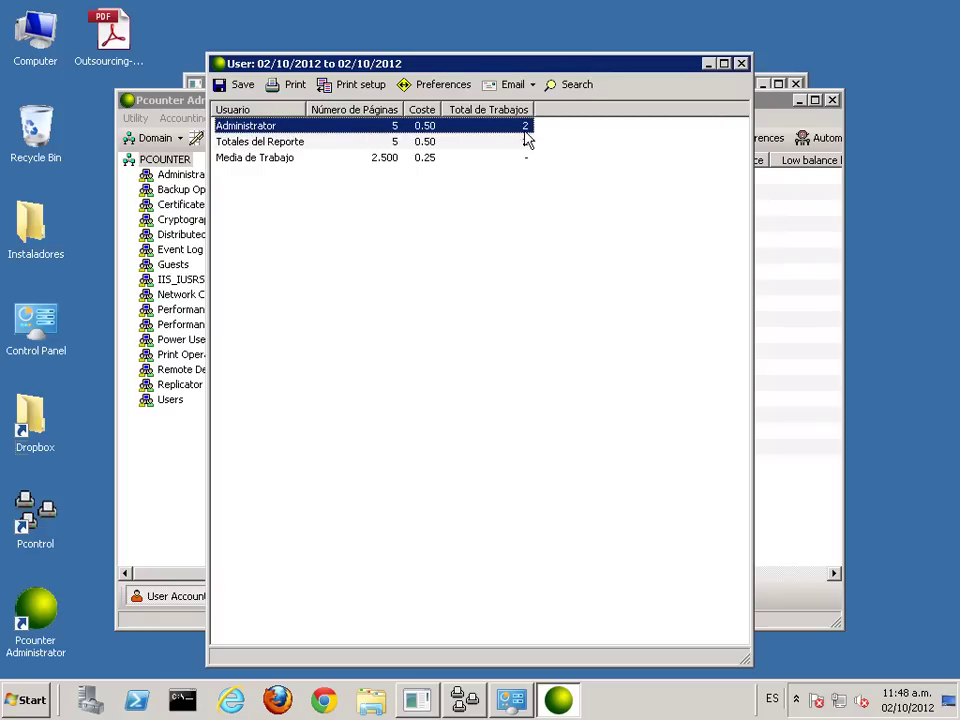
{"action": "left_click", "coordinate": [741, 63]}
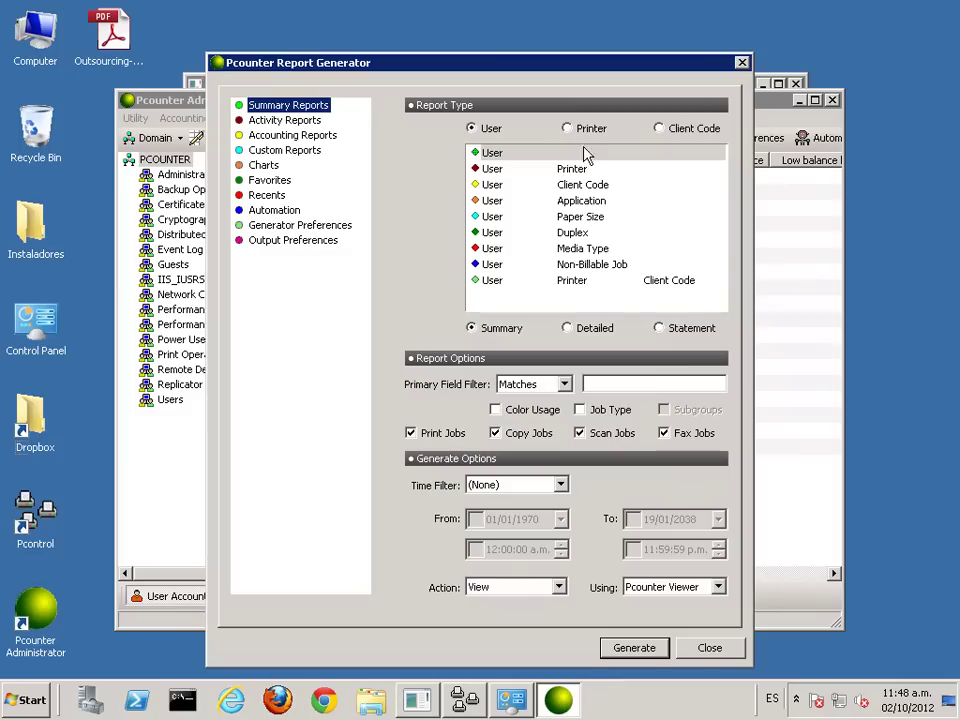
Step: Generate and review the User/Printer summary for the Administrator / Prn_Canon_PCL row
{"action": "left_click", "coordinate": [553, 172]}
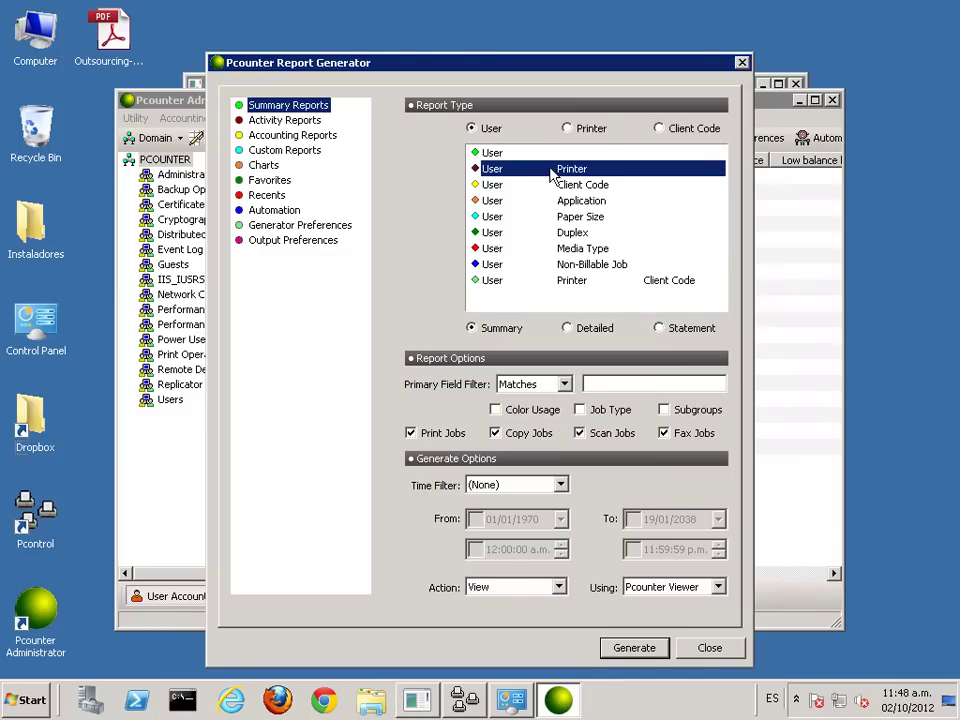
{"action": "left_click", "coordinate": [638, 648]}
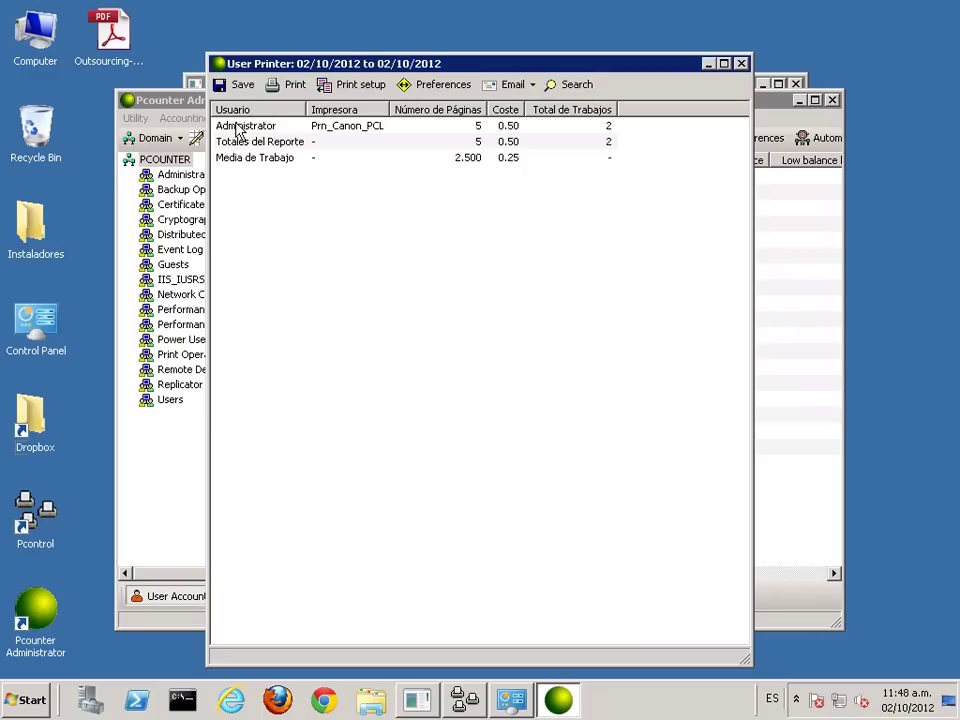
{"action": "left_click", "coordinate": [250, 135]}
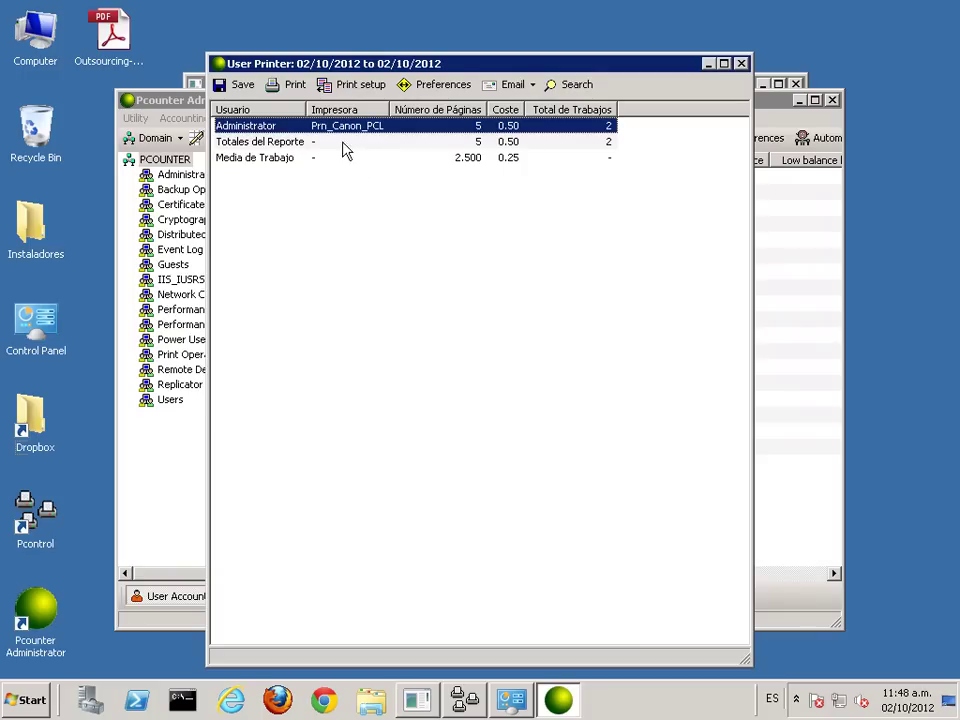
{"action": "left_click", "coordinate": [741, 64]}
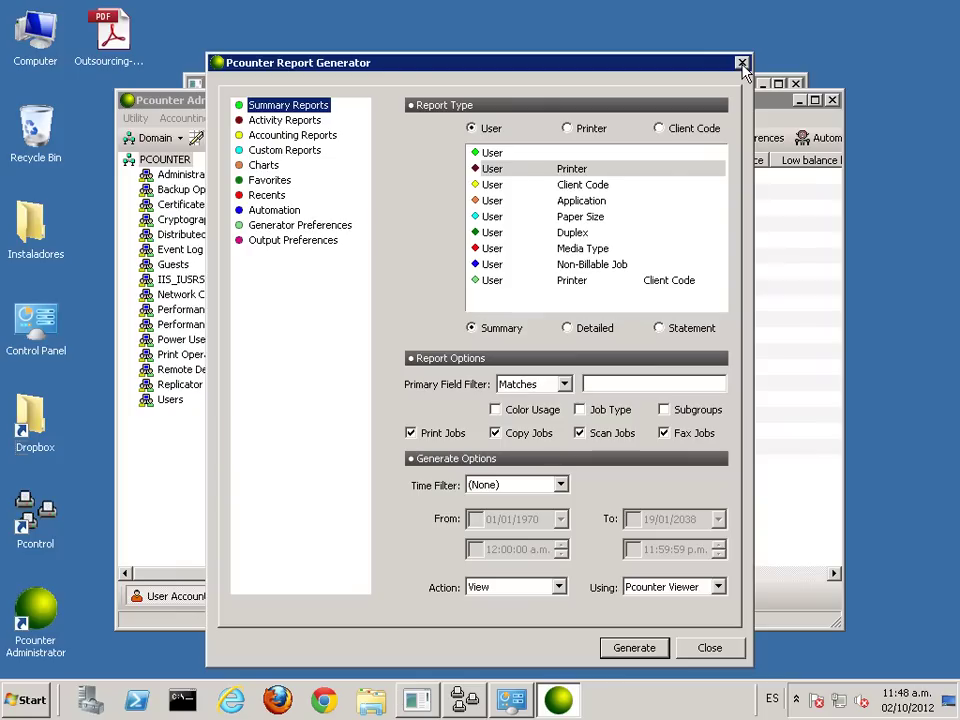
Step: Generate the detailed User/Printer report and inspect the Test Page, Outsourcing-que-es.pdf and totals rows
{"action": "left_click", "coordinate": [567, 329]}
{"action": "left_click", "coordinate": [642, 649]}
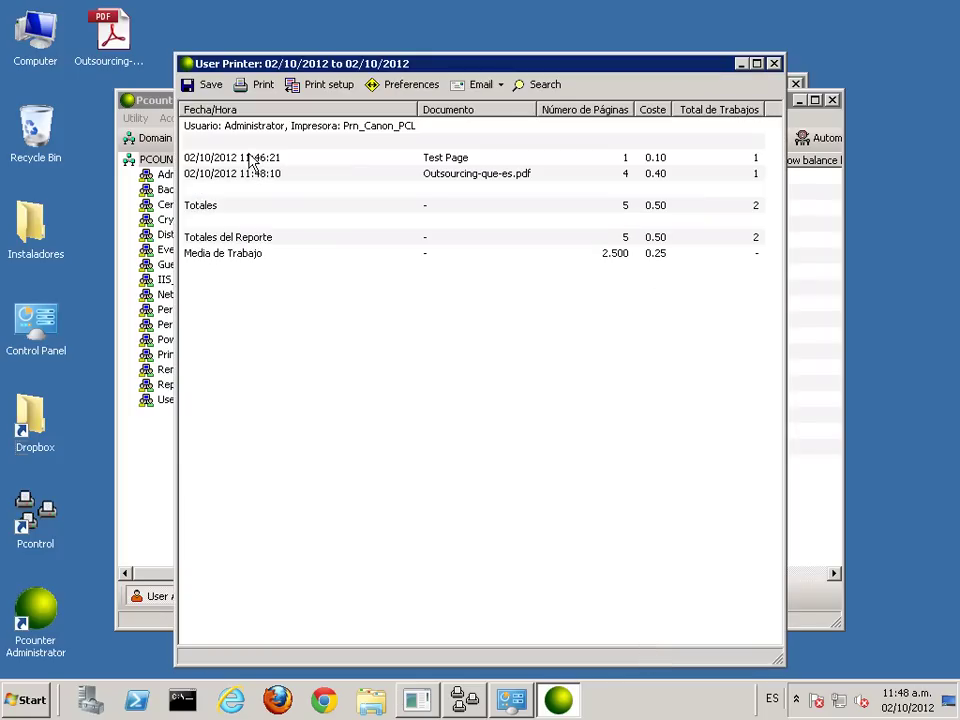
{"action": "left_click", "coordinate": [253, 160]}
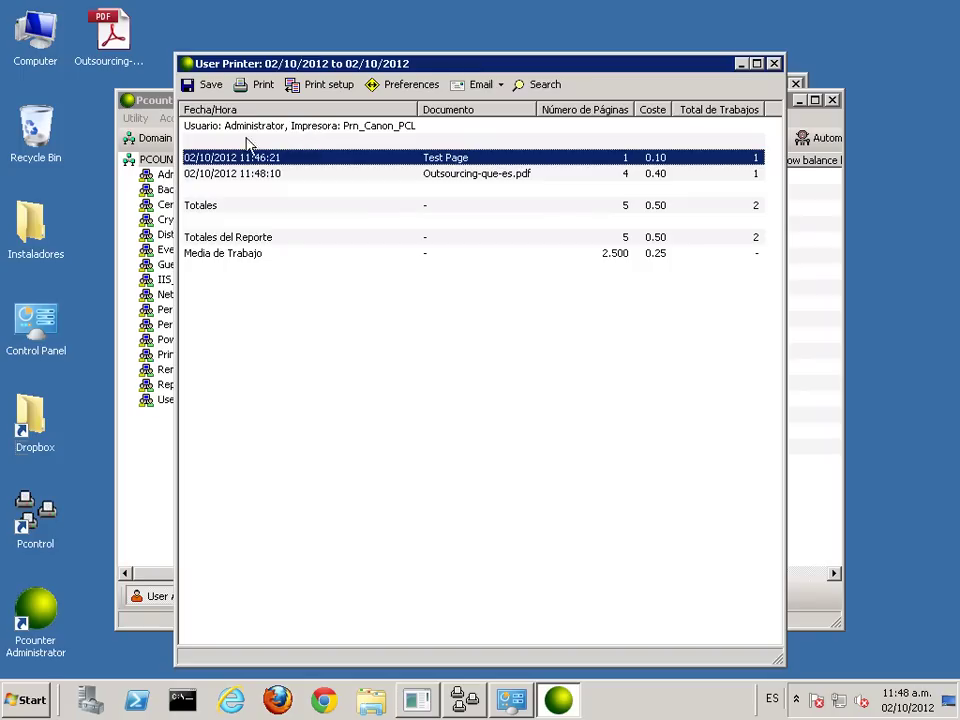
{"action": "left_click", "coordinate": [380, 128]}
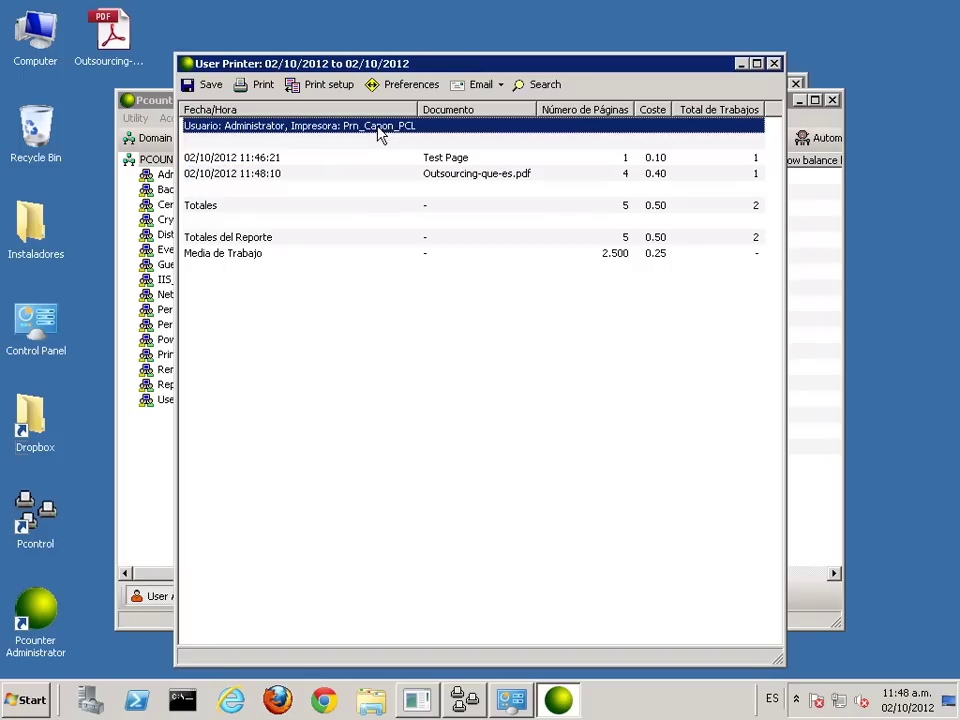
{"action": "left_click", "coordinate": [256, 160]}
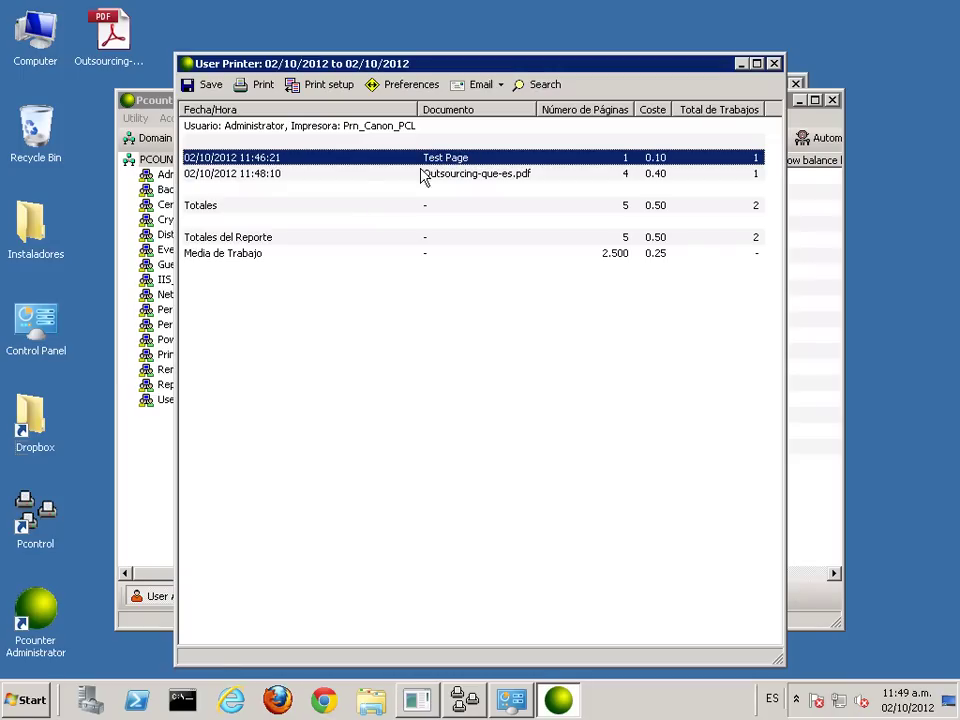
{"action": "left_click", "coordinate": [268, 176]}
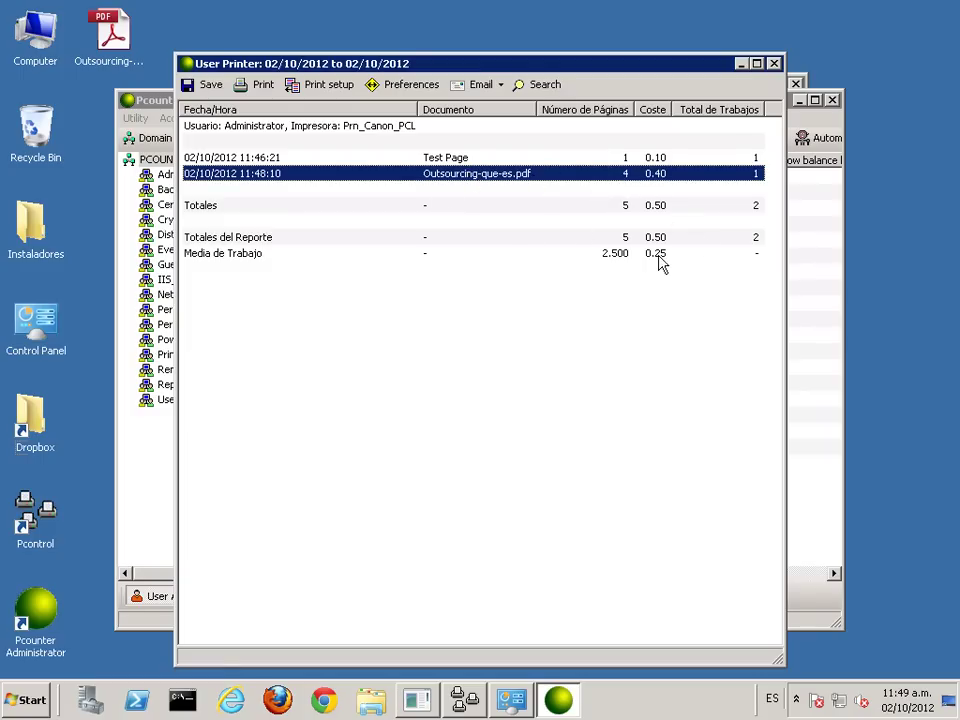
{"action": "left_click", "coordinate": [626, 242]}
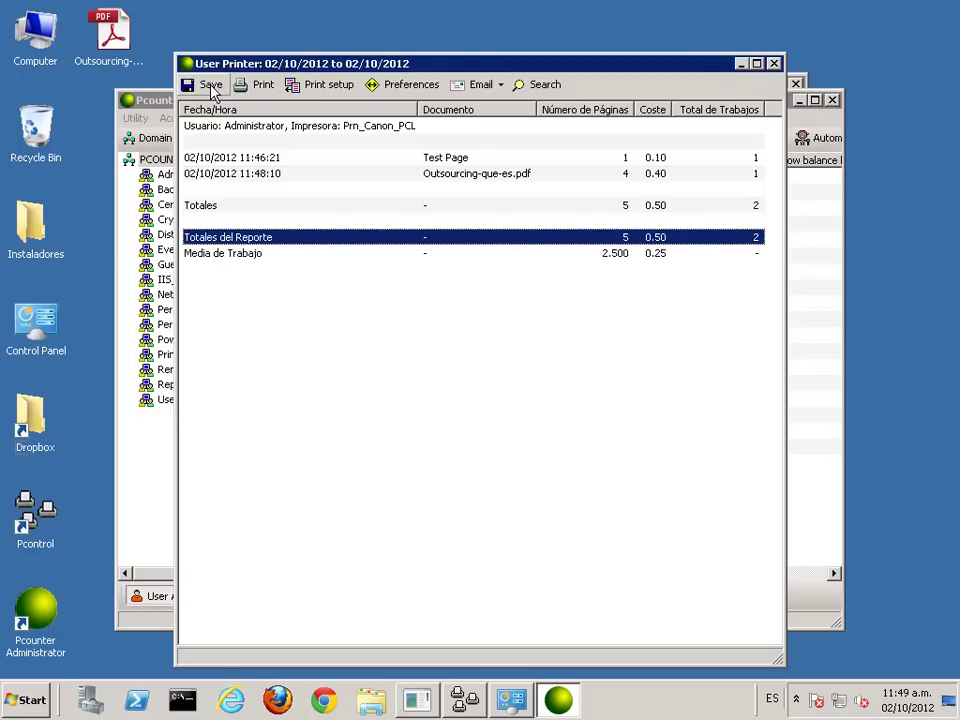
Step: Check the User Printer report's Save As file types, keep HTML, cancel, and close the report
{"action": "left_click", "coordinate": [207, 88]}
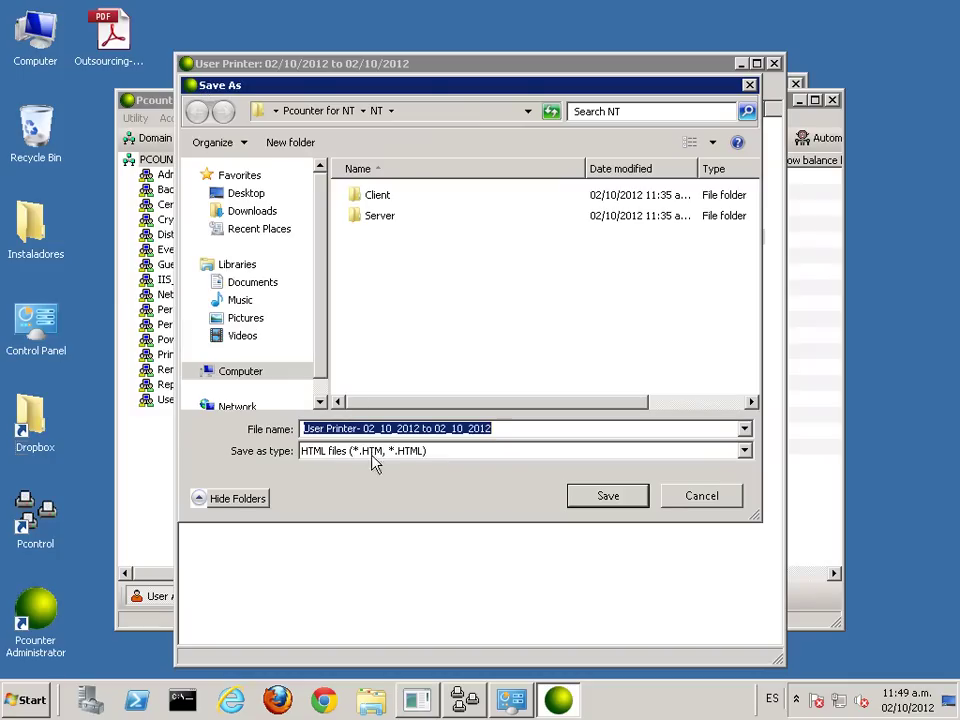
{"action": "left_click", "coordinate": [386, 453]}
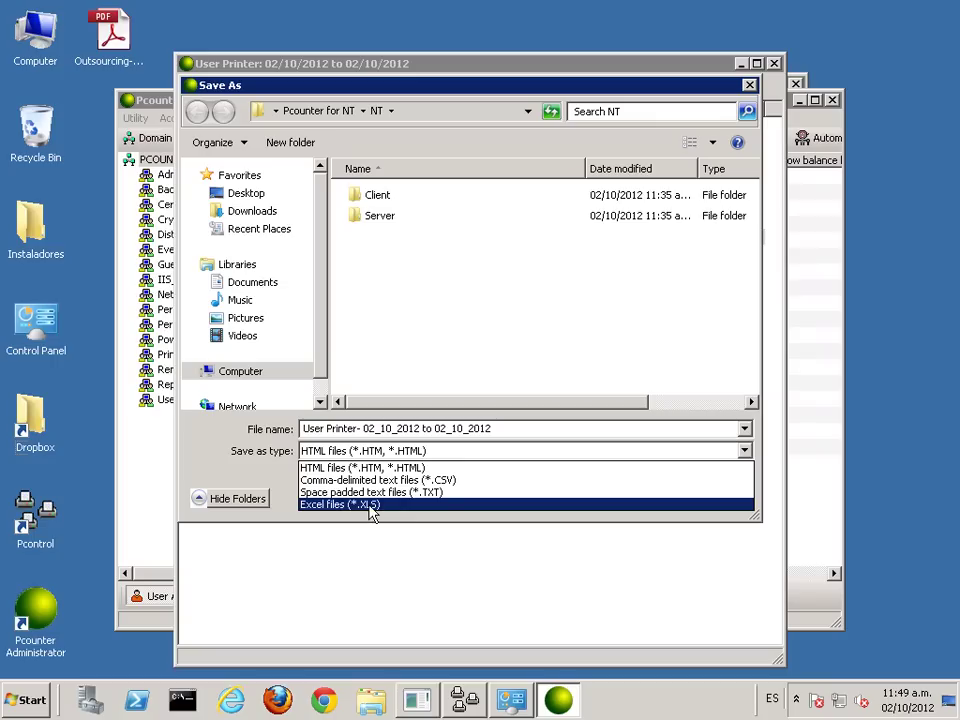
{"action": "left_click", "coordinate": [555, 88]}
{"action": "left_click", "coordinate": [749, 85]}
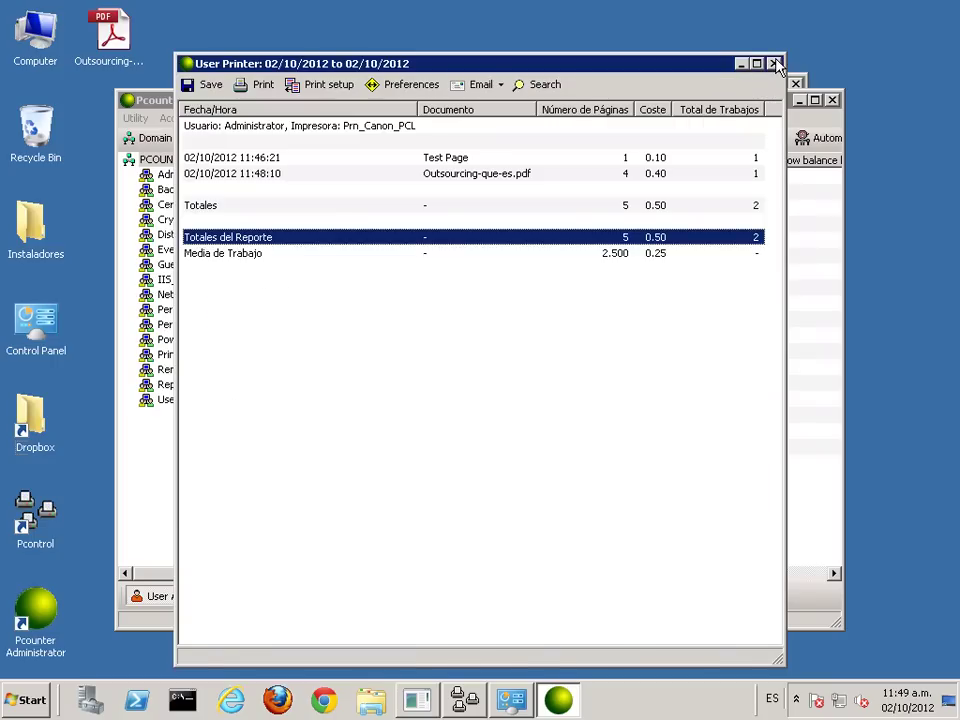
{"action": "left_click", "coordinate": [775, 64]}
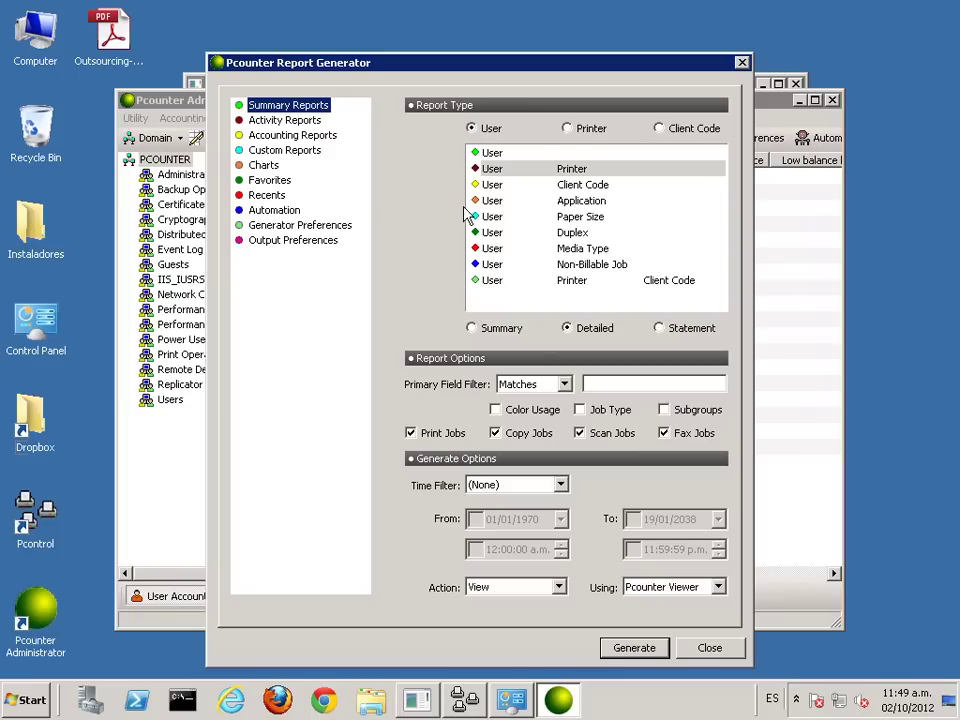
Step: Generate and review the detailed Printer report for Prn_Canon_PCL, then close it
{"action": "left_click", "coordinate": [567, 129]}
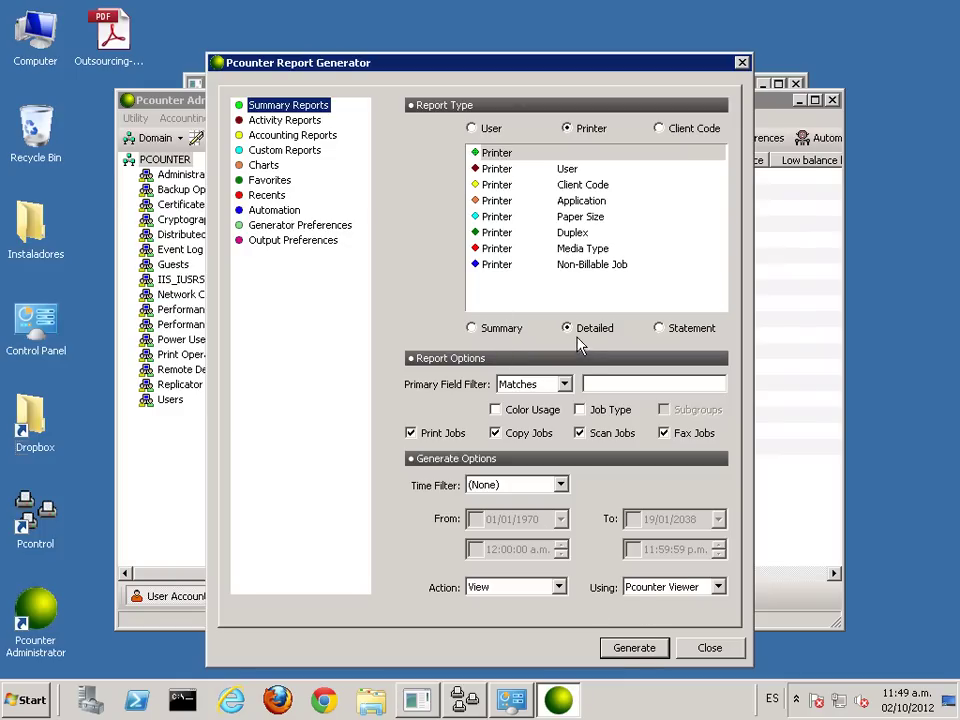
{"action": "left_click", "coordinate": [618, 655]}
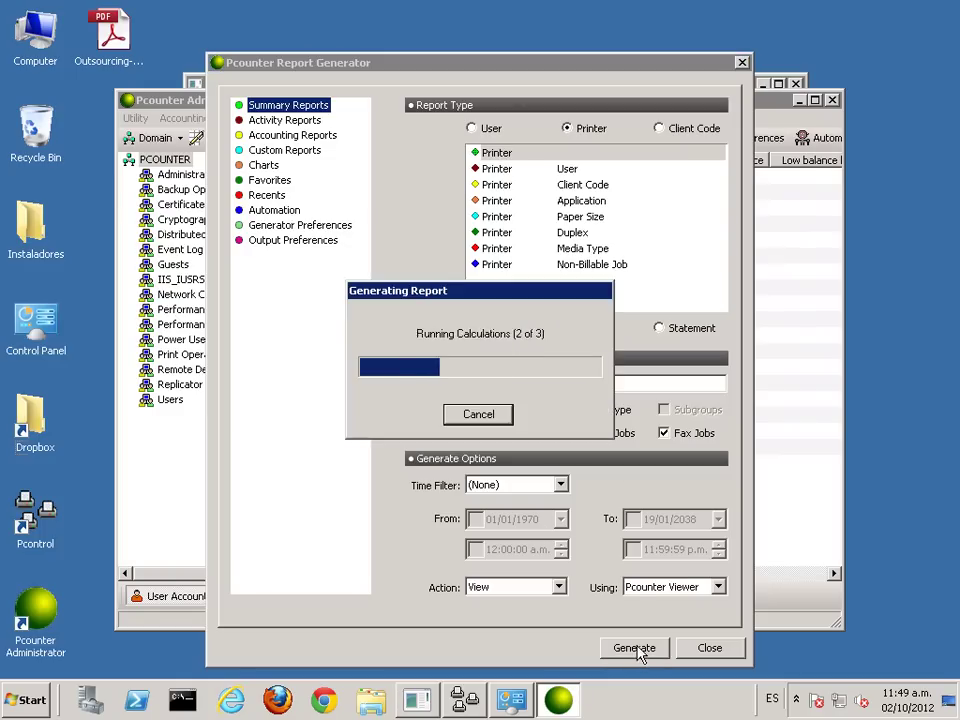
{"action": "left_click", "coordinate": [249, 131]}
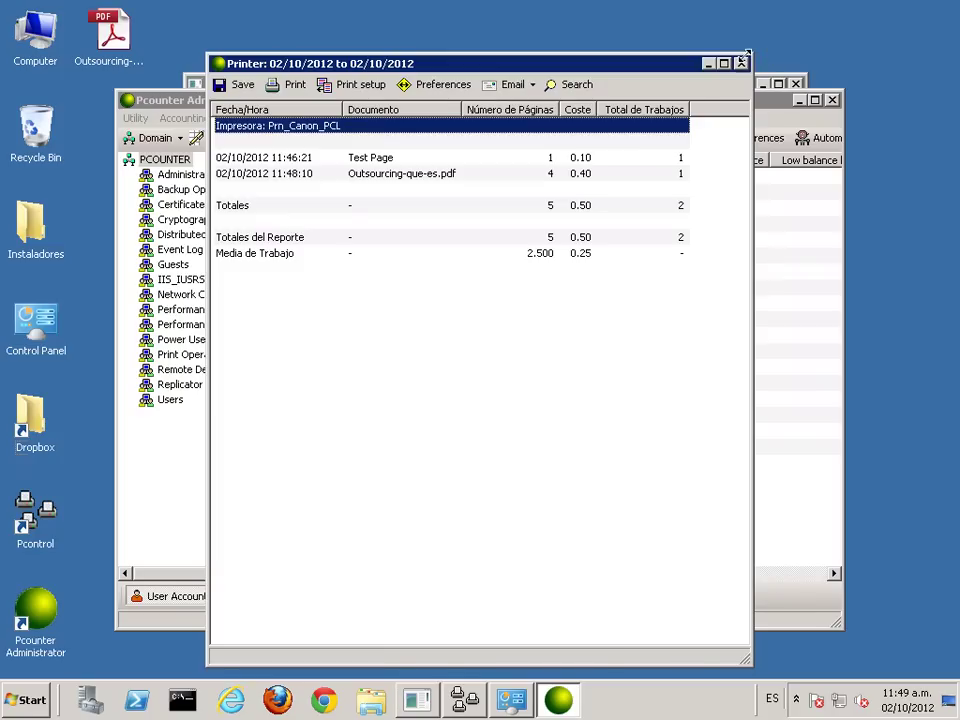
{"action": "left_click", "coordinate": [741, 63]}
Step: Generate and close the detailed Printer/User report
{"action": "left_click", "coordinate": [510, 170]}
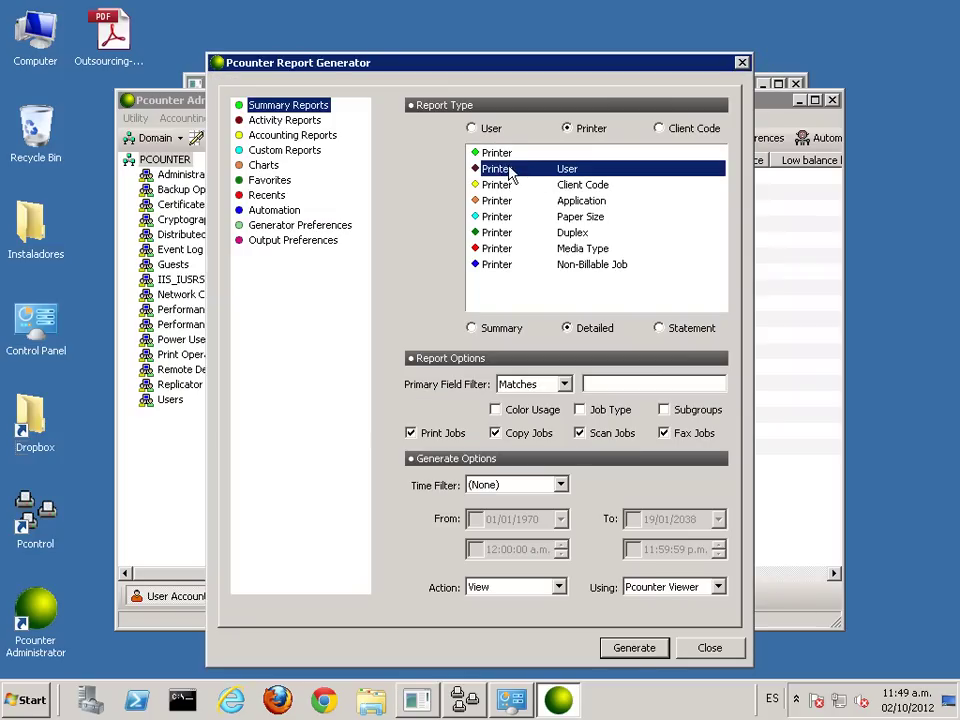
{"action": "left_click", "coordinate": [634, 648]}
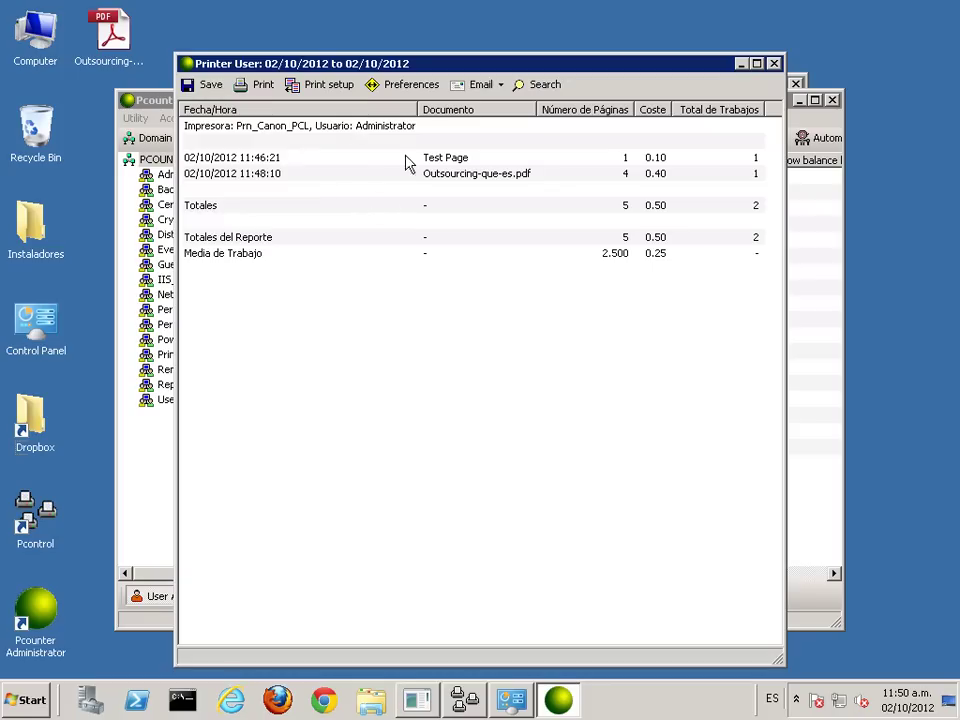
{"action": "left_click", "coordinate": [774, 64]}
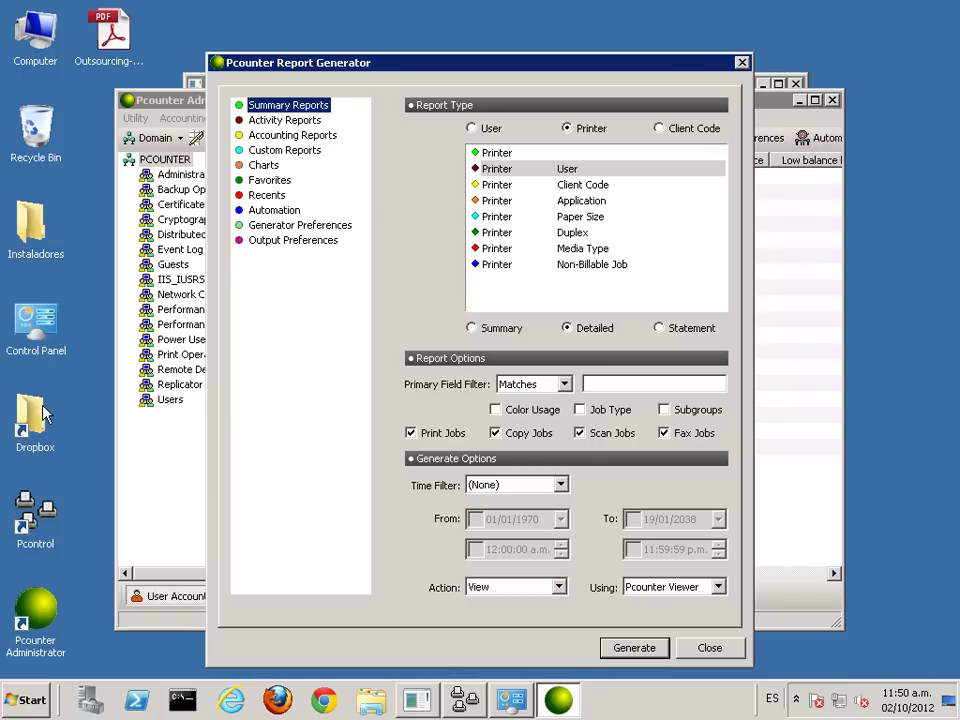
Step: Close the Report Generator and Pcounter Administrator, hide the Port 9100 console, and show Devices and Printers
{"action": "left_click", "coordinate": [741, 62]}
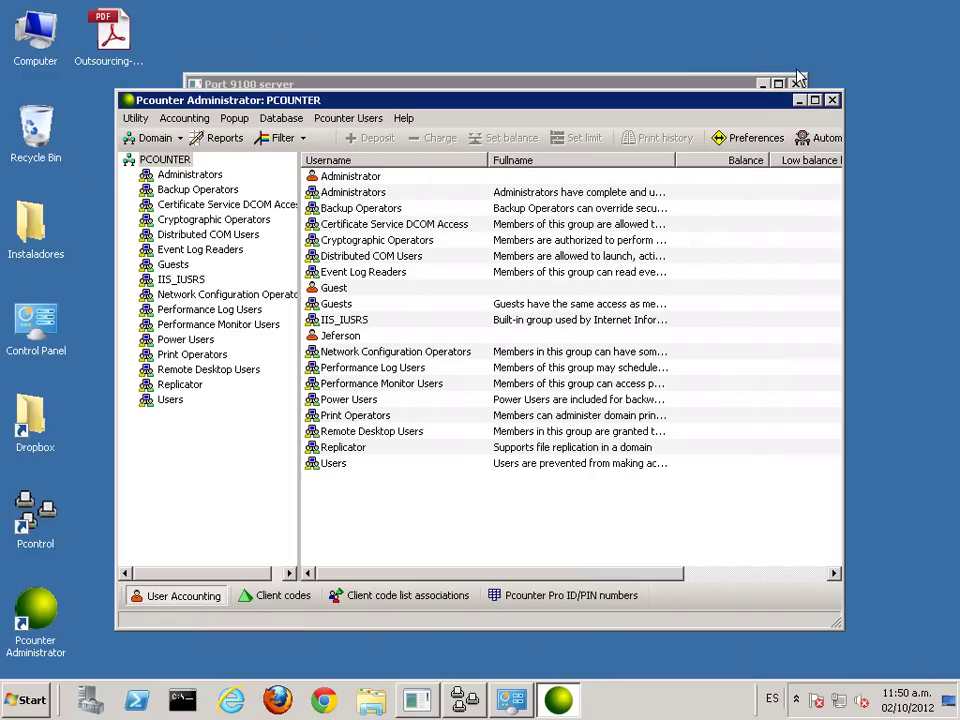
{"action": "left_click", "coordinate": [832, 101]}
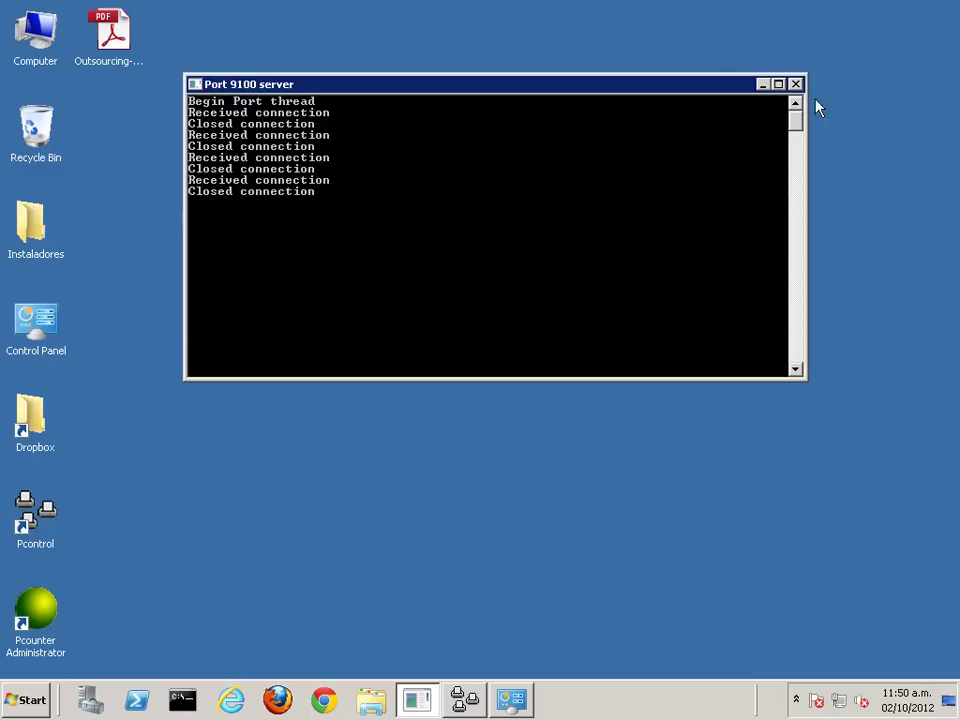
{"action": "left_click", "coordinate": [761, 86]}
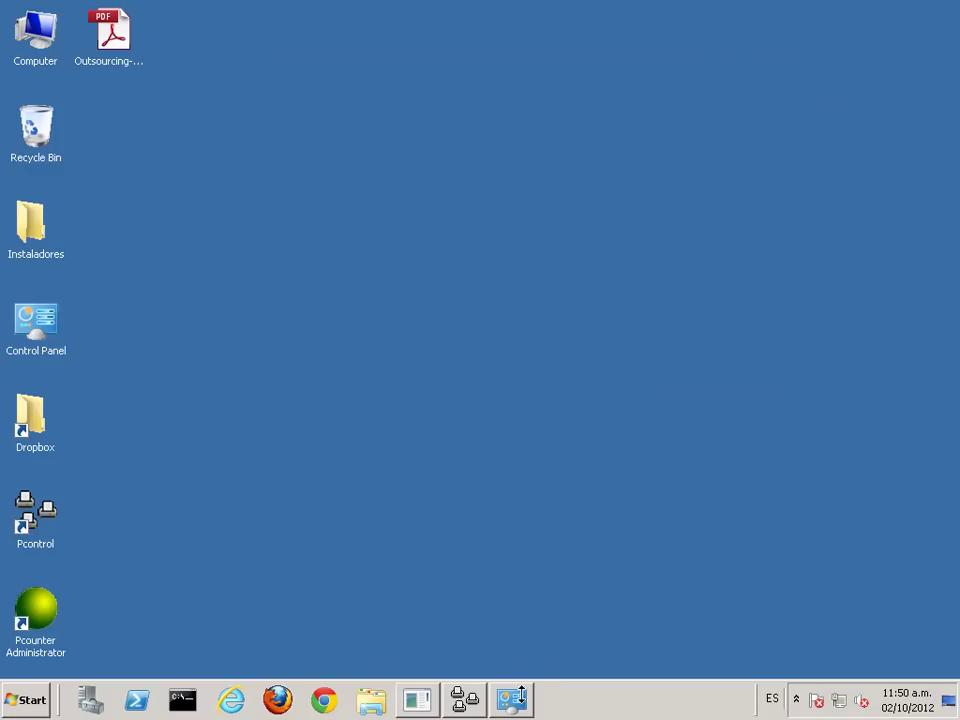
{"action": "left_click", "coordinate": [516, 698]}
{"action": "left_click", "coordinate": [664, 441]}
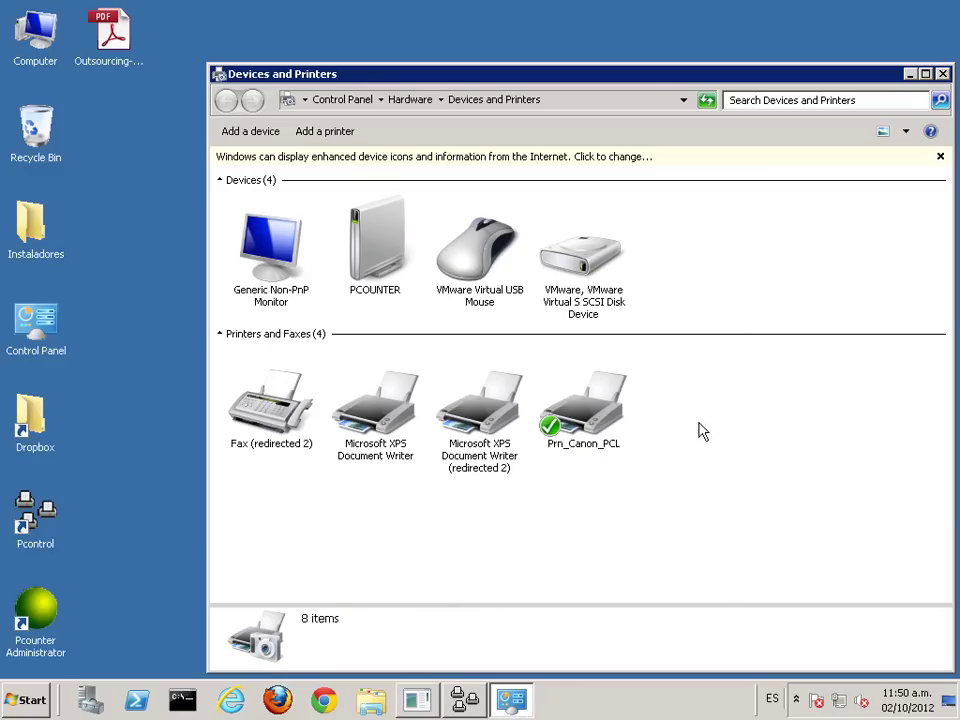
Step: Add a local printer on the existing 192.168.1.100 Standard TCP/IP port and reach the driver step
{"action": "left_click", "coordinate": [307, 133]}
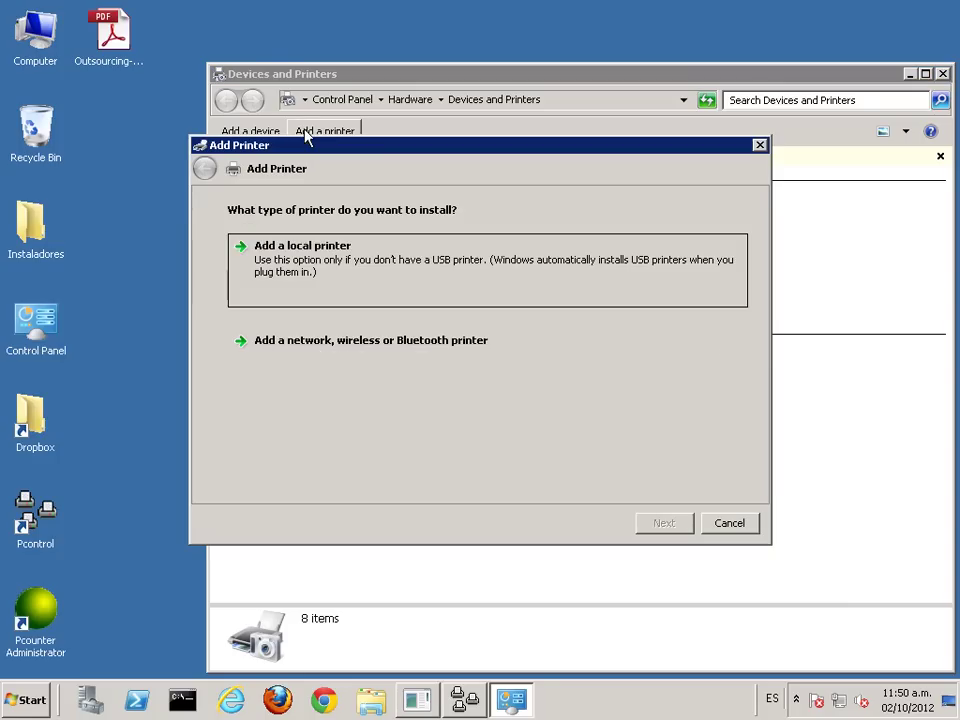
{"action": "left_click", "coordinate": [305, 270]}
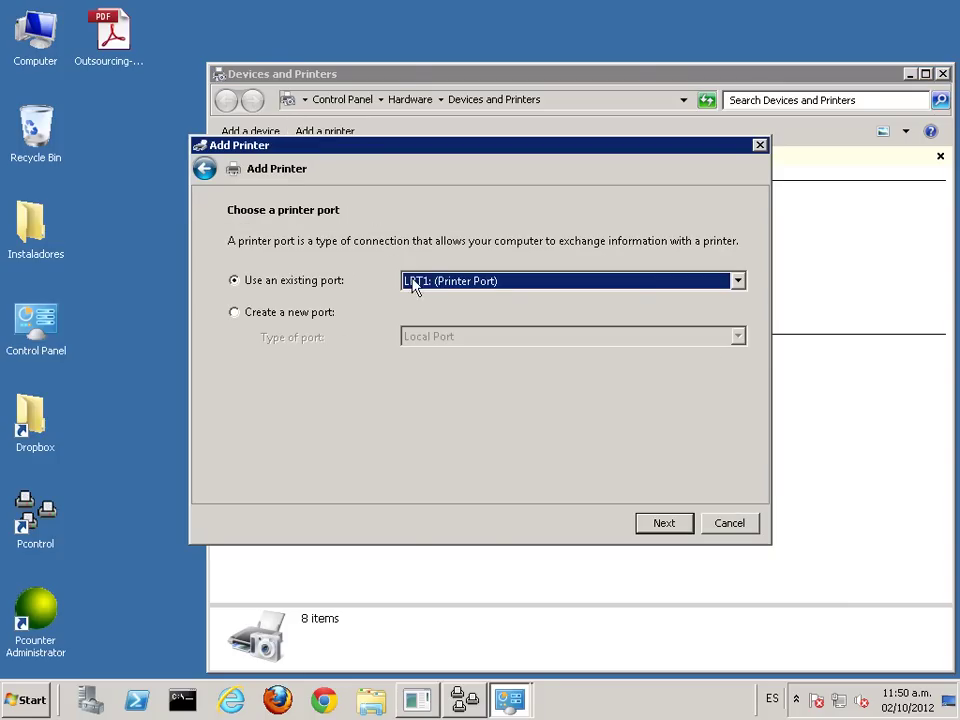
{"action": "left_click", "coordinate": [430, 283]}
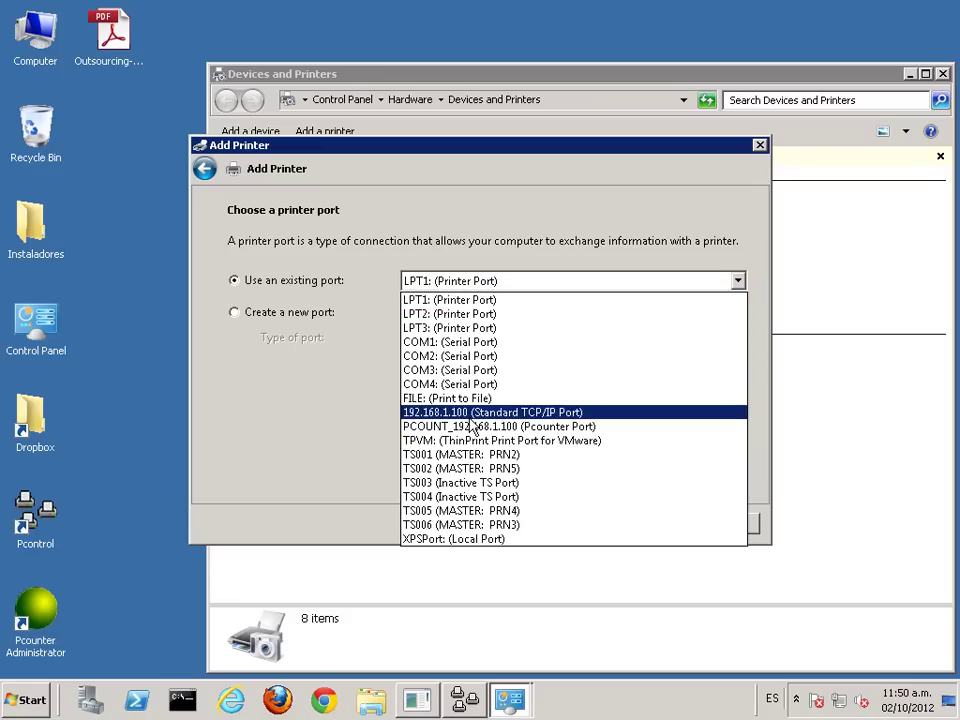
{"action": "left_click", "coordinate": [471, 418]}
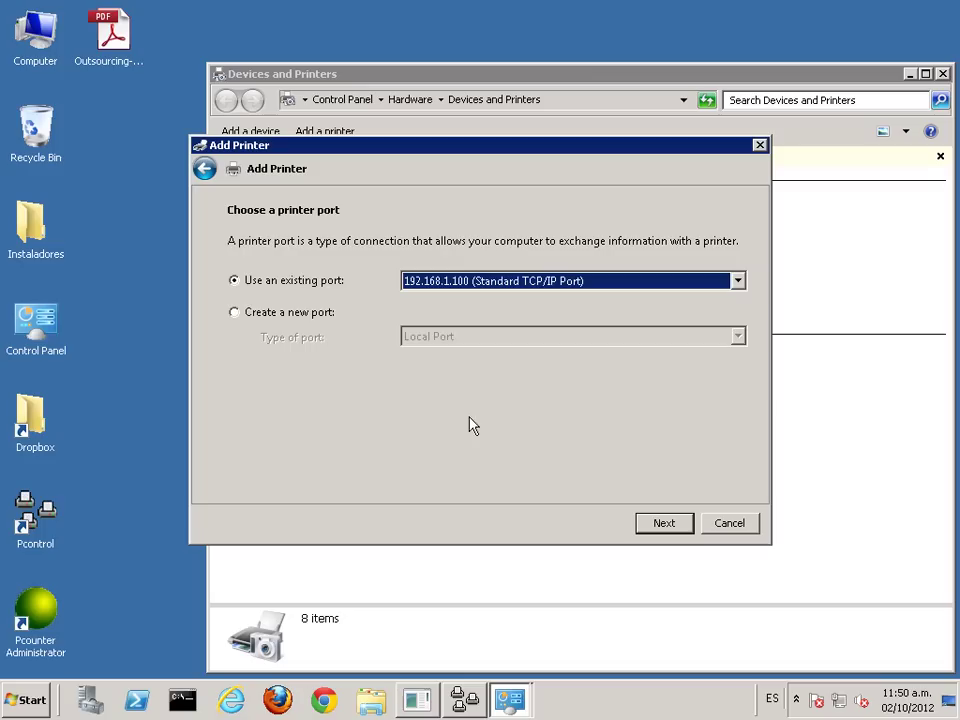
{"action": "left_click", "coordinate": [663, 523]}
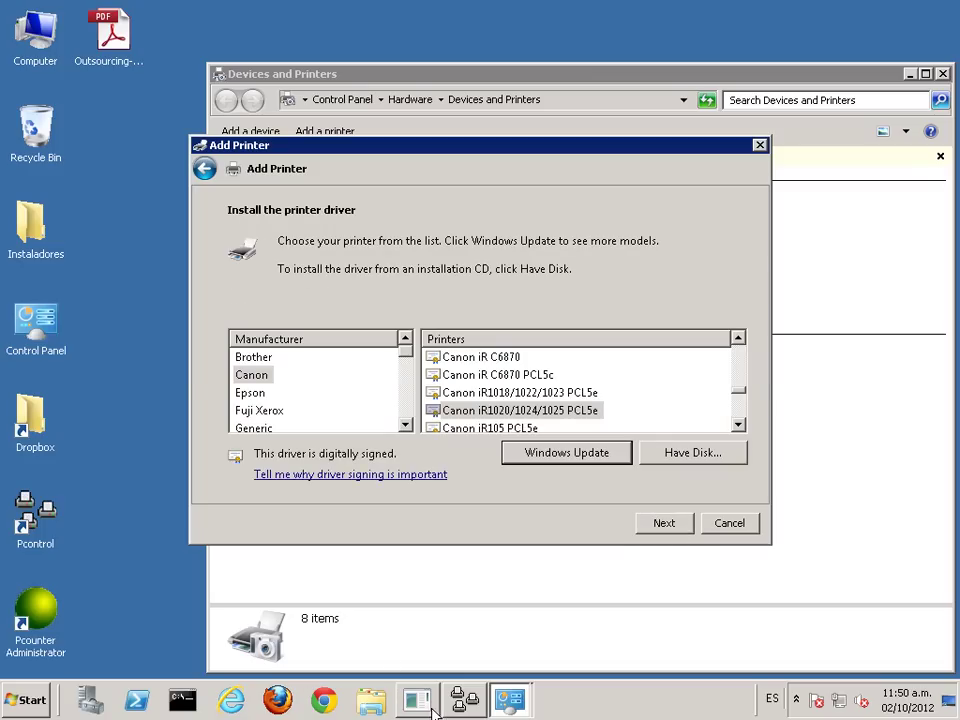
{"action": "left_click", "coordinate": [412, 699]}
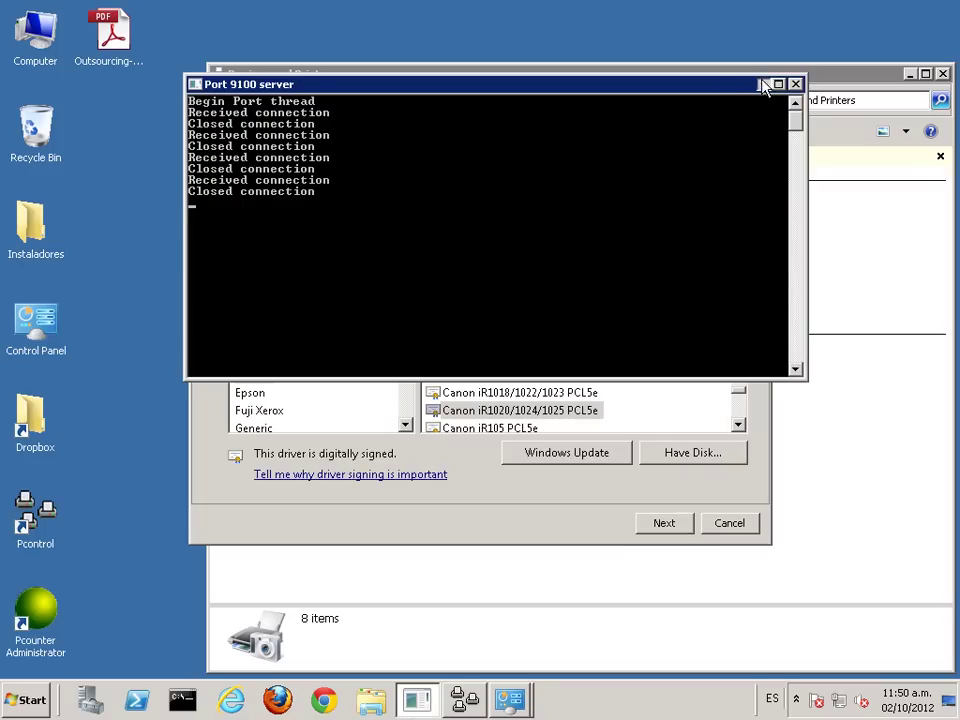
{"action": "left_click", "coordinate": [762, 86]}
{"action": "left_click", "coordinate": [535, 411]}
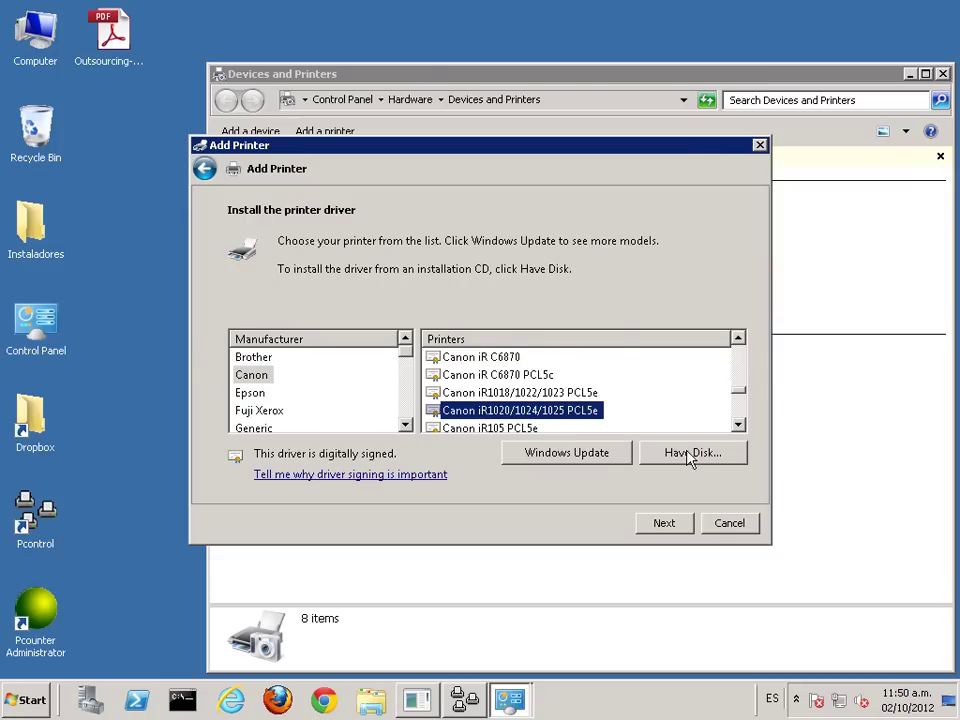
Step: Navigate to Instaladores › Drivers › Canon UFRII LT v20.70 x64 › x64 › Driver
{"action": "double_click", "coordinate": [40, 226]}
{"action": "double_click", "coordinate": [330, 156]}
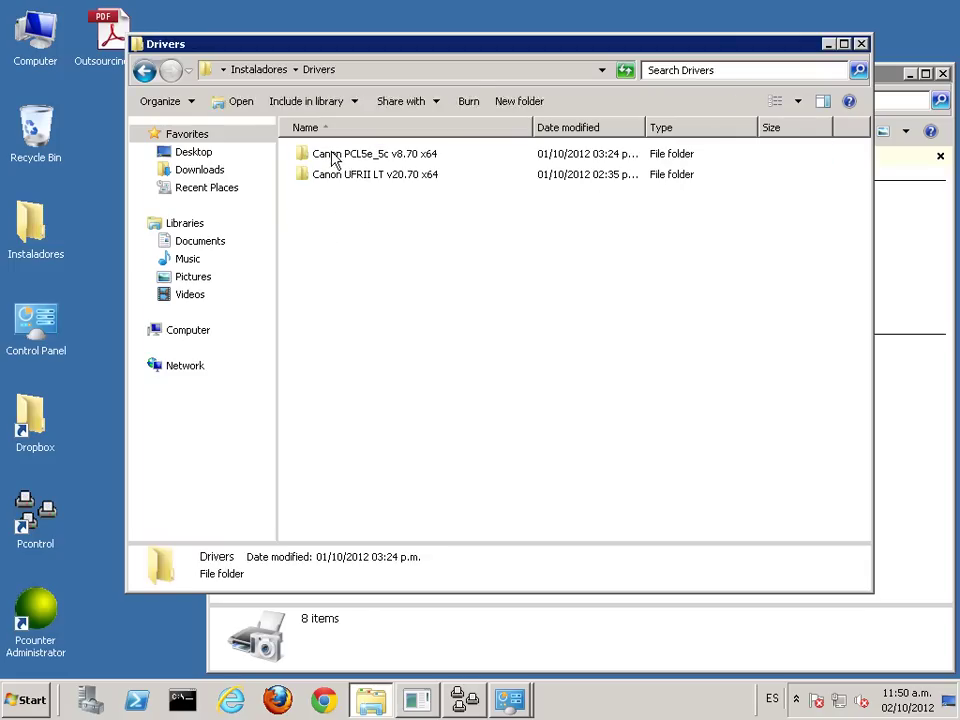
{"action": "double_click", "coordinate": [368, 177]}
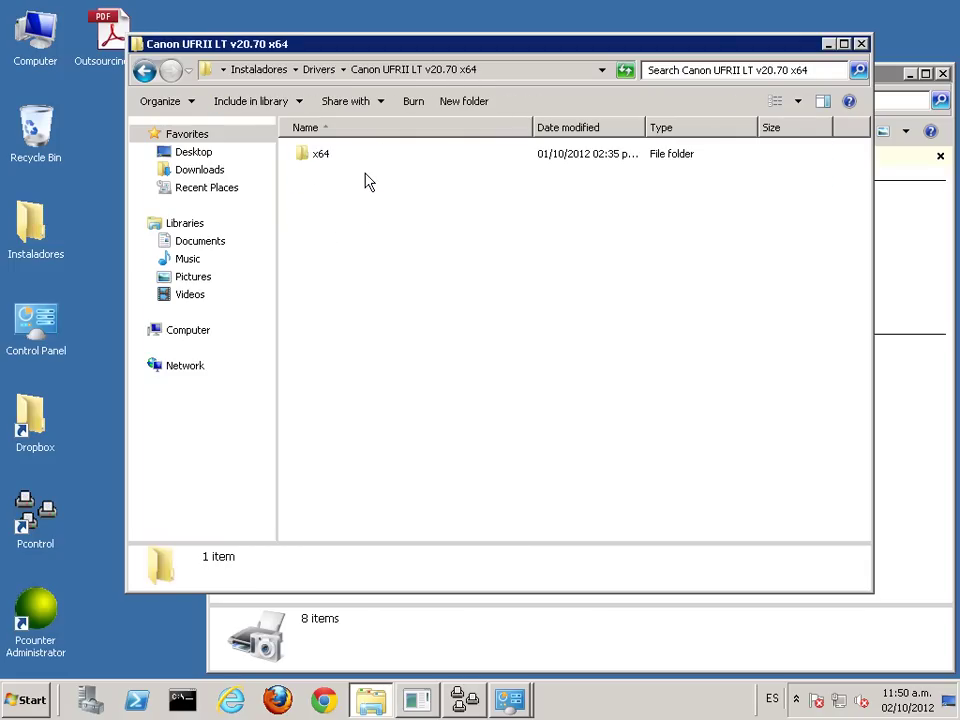
{"action": "left_click", "coordinate": [315, 160]}
{"action": "double_click", "coordinate": [315, 160]}
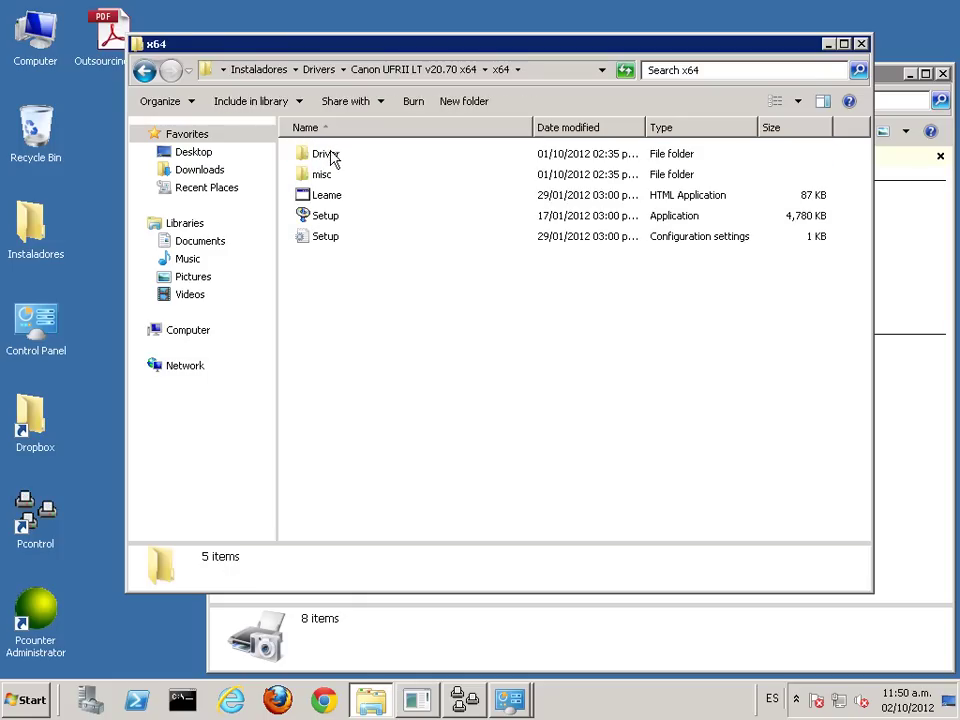
{"action": "double_click", "coordinate": [333, 160]}
Step: Copy the Driver folder's address-bar path and close the Explorer window
{"action": "left_click", "coordinate": [575, 75]}
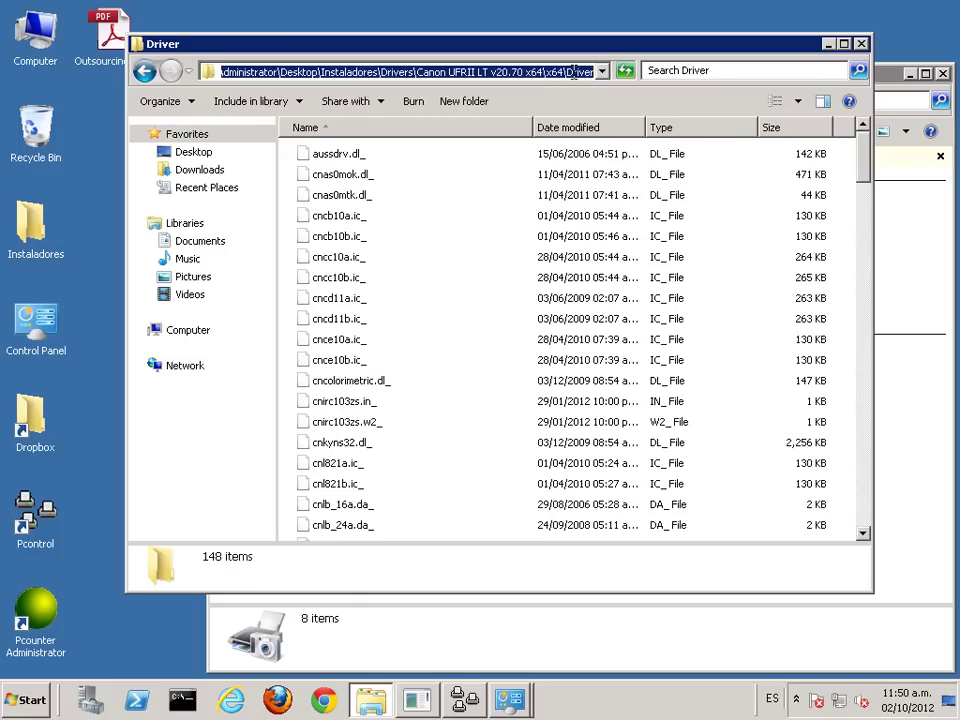
{"action": "right_click", "coordinate": [573, 72]}
{"action": "left_click", "coordinate": [600, 122]}
{"action": "left_click", "coordinate": [862, 45]}
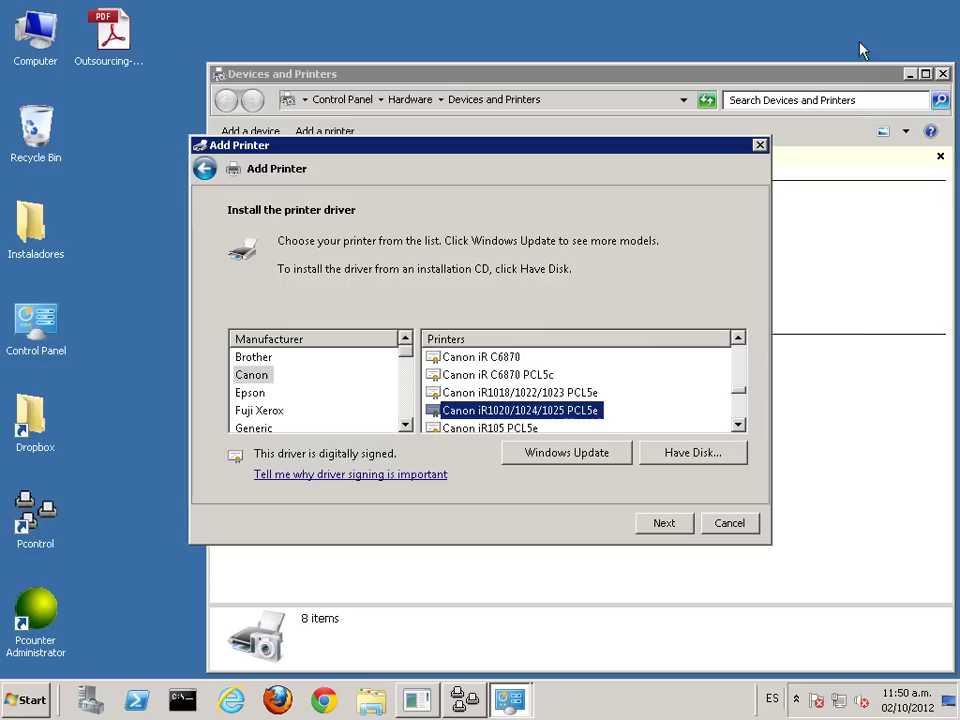
Step: Load drivers via Have Disk from the pasted Canon UFRII LT Driver folder path
{"action": "left_click", "coordinate": [725, 450]}
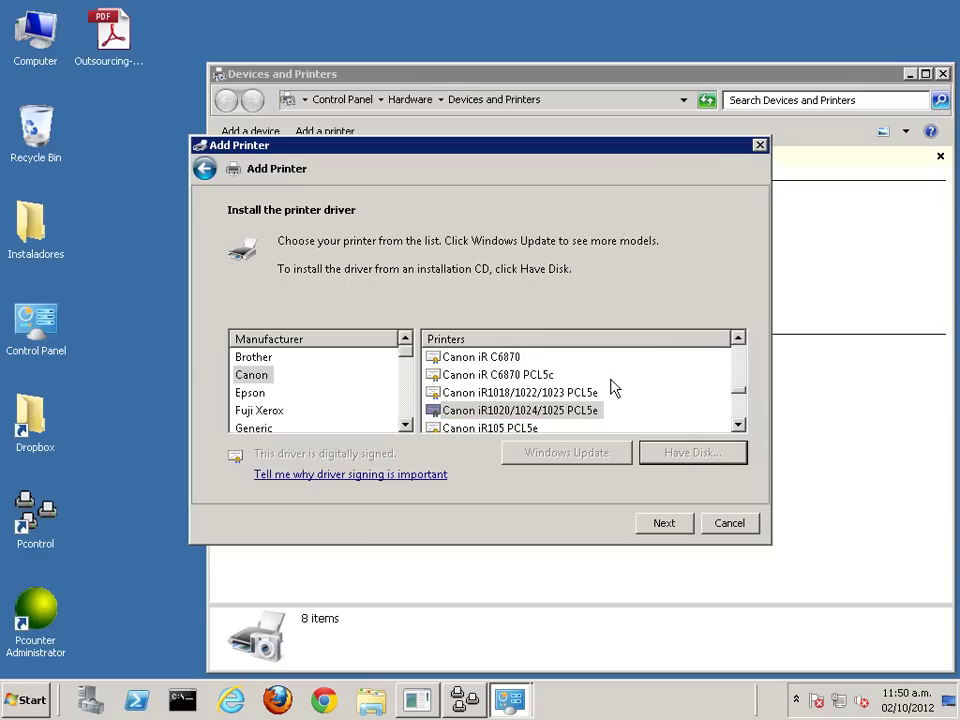
{"action": "key", "text": "ctrl+v"}
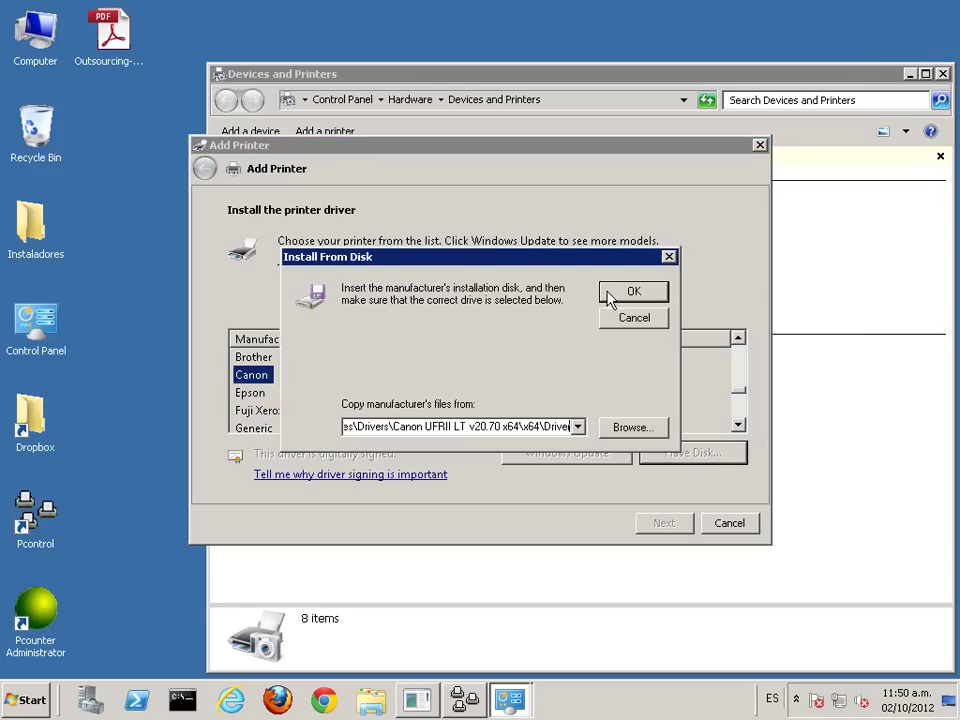
{"action": "left_click", "coordinate": [603, 296]}
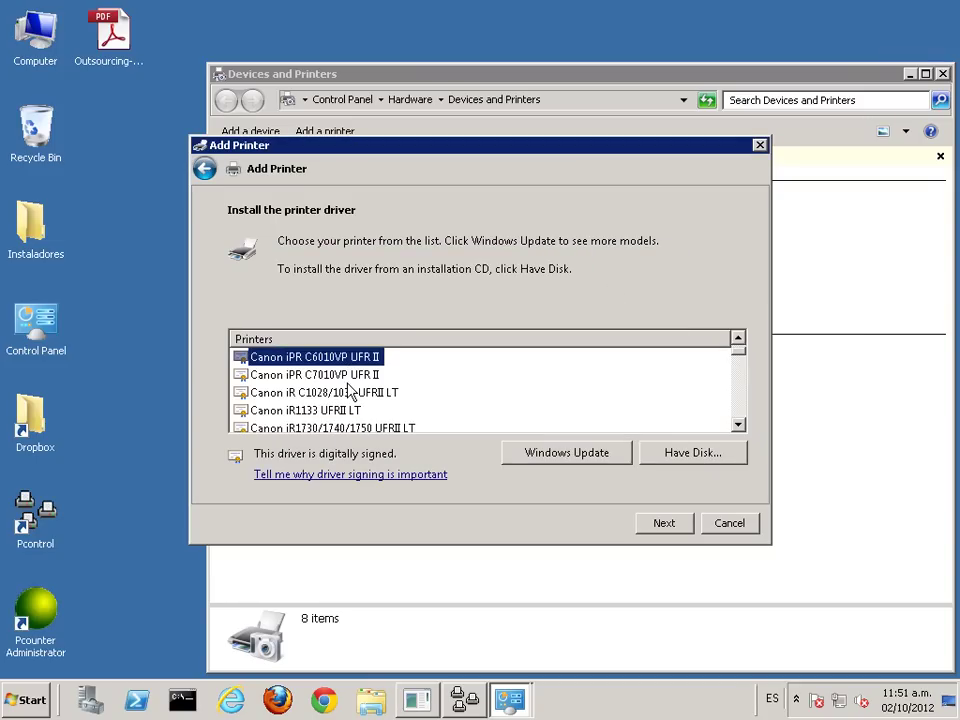
Step: Scroll the Canon models list and select Canon iR1730/1740/1750 UFRII LT
{"action": "scroll", "coordinate": [350, 392], "scroll_direction": "down", "scroll_amount": 1}
{"action": "scroll", "coordinate": [350, 392], "scroll_direction": "down", "scroll_amount": 2}
{"action": "scroll", "coordinate": [350, 392], "scroll_direction": "down", "scroll_amount": 6}
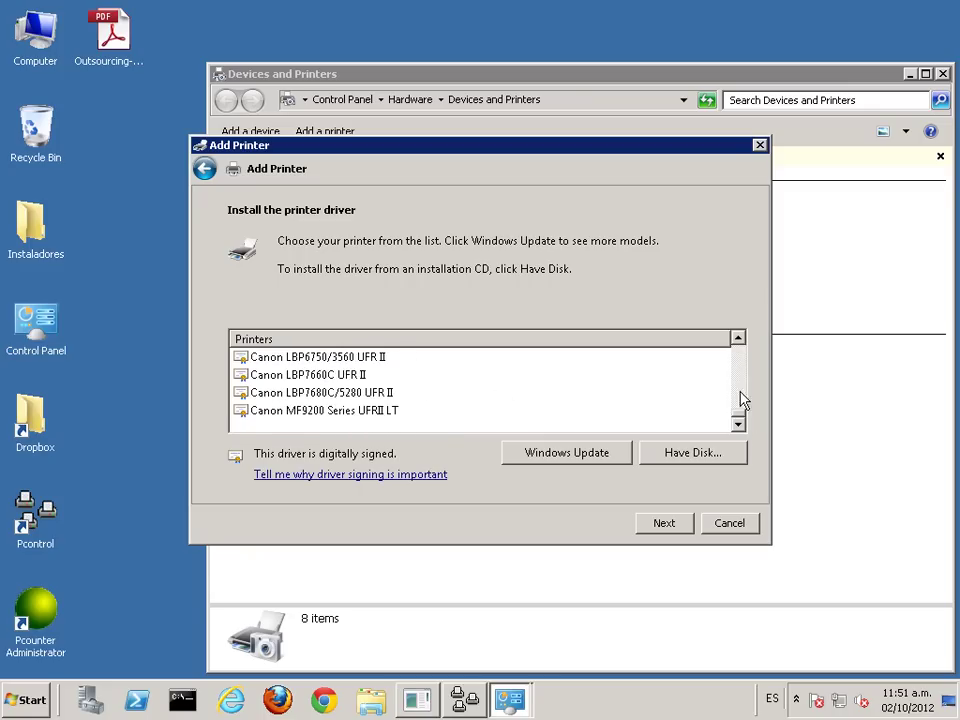
{"action": "left_click_drag", "start_coordinate": [741, 418], "coordinate": [748, 353]}
{"action": "left_click", "coordinate": [739, 425]}
{"action": "left_click", "coordinate": [739, 425]}
{"action": "left_click", "coordinate": [372, 416]}
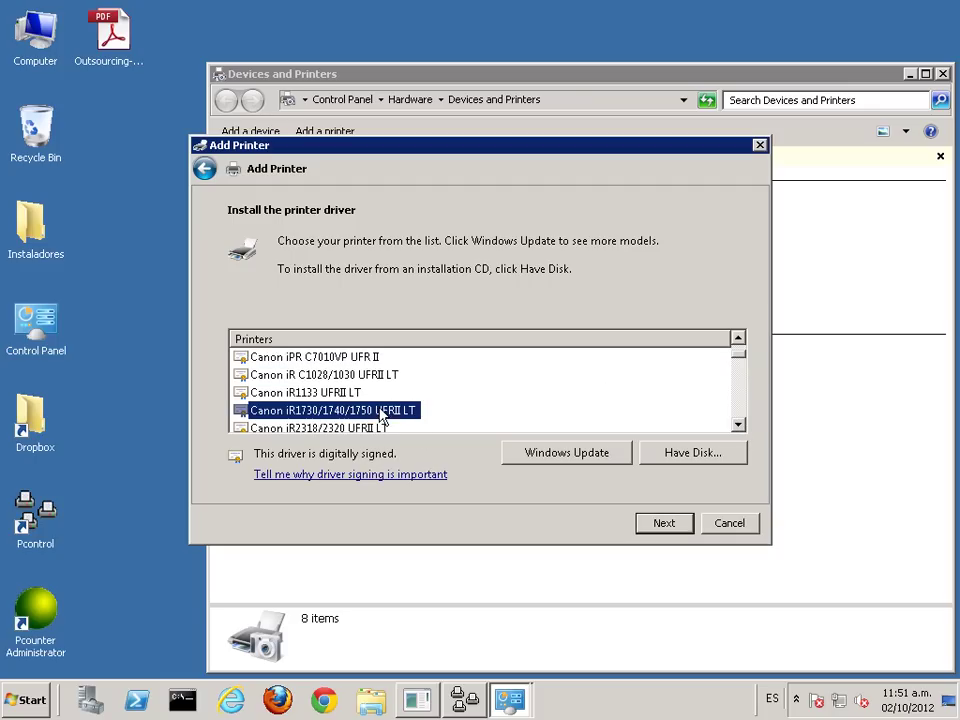
Step: Name the new printer Prn_Canon_UFR, move the wizard aside, and briefly check the Pcontrol queue
{"action": "left_click", "coordinate": [664, 522]}
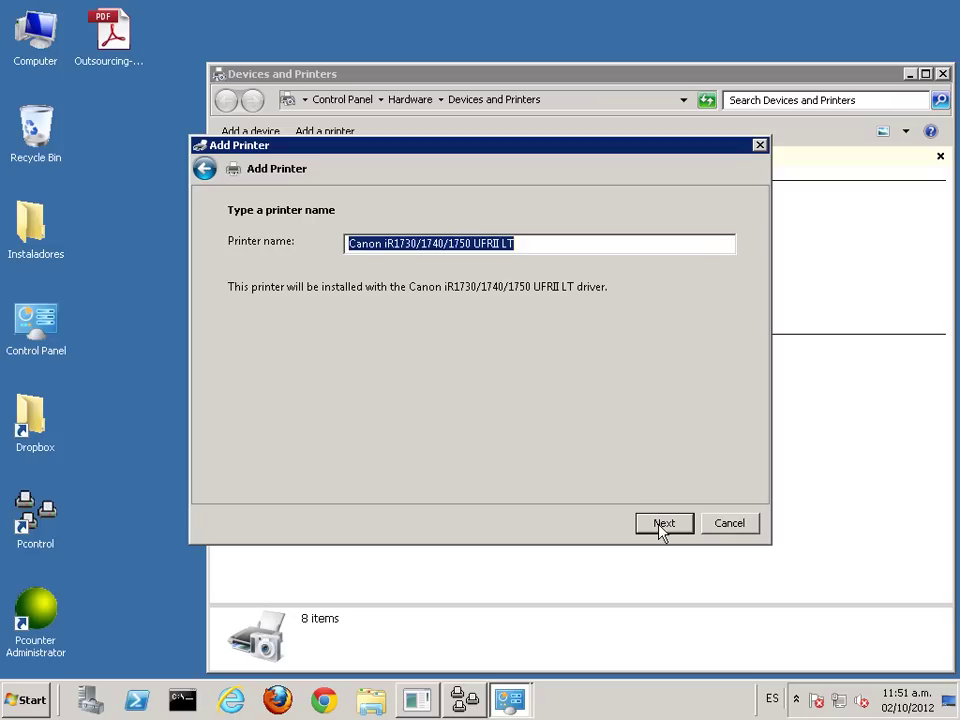
{"action": "type", "text": "Prn"}
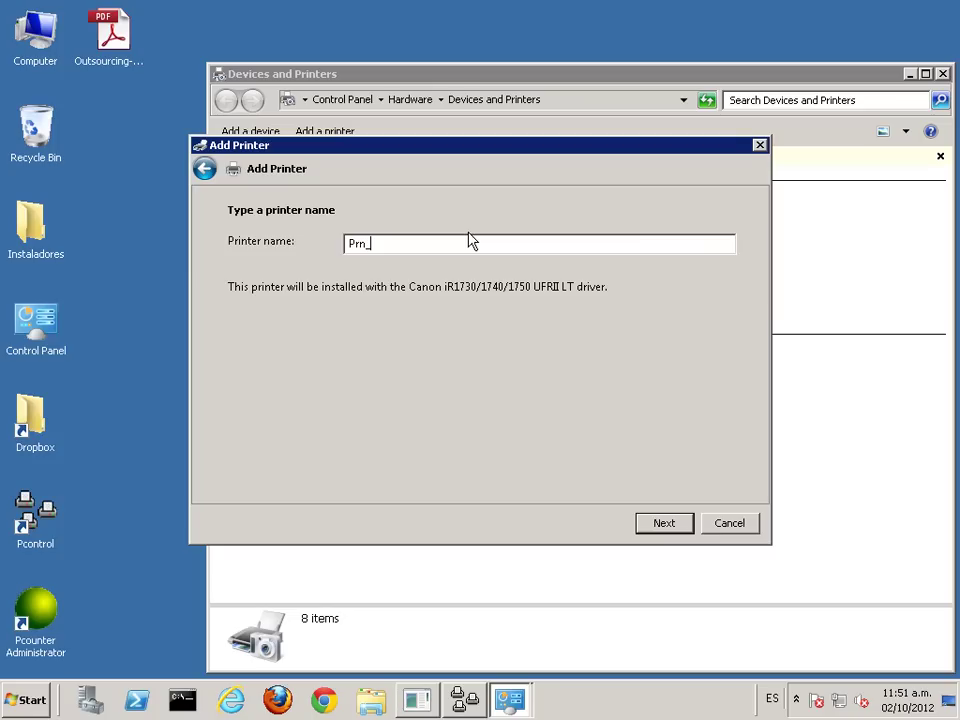
{"action": "type", "text": "_Canon_UFR"}
{"action": "left_click_drag", "start_coordinate": [440, 155], "coordinate": [264, 24]}
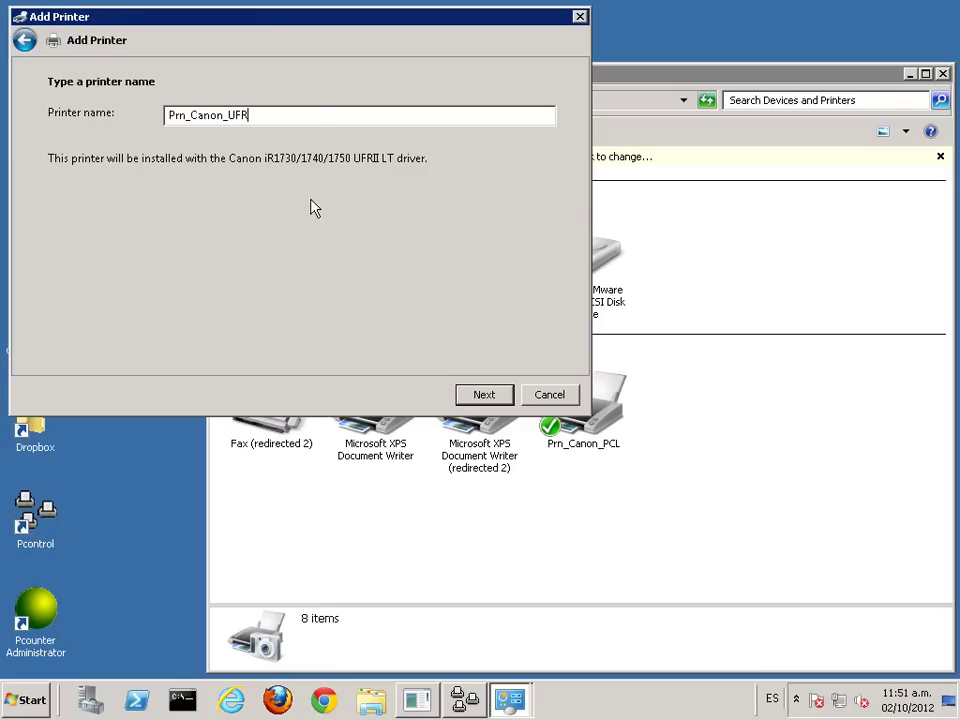
{"action": "left_click", "coordinate": [466, 701]}
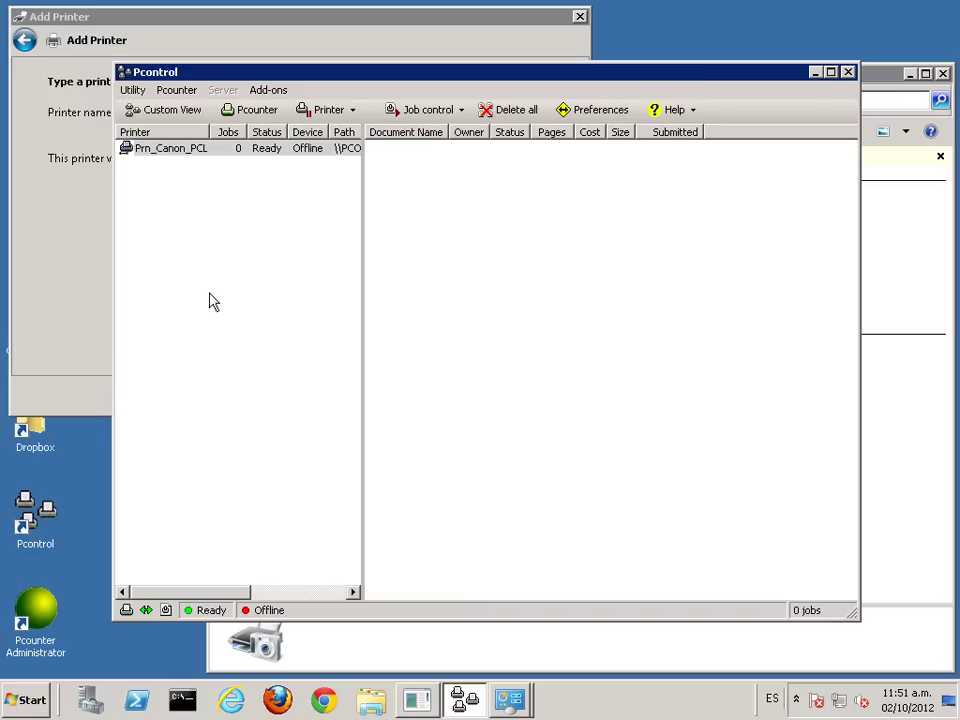
{"action": "left_click", "coordinate": [814, 72]}
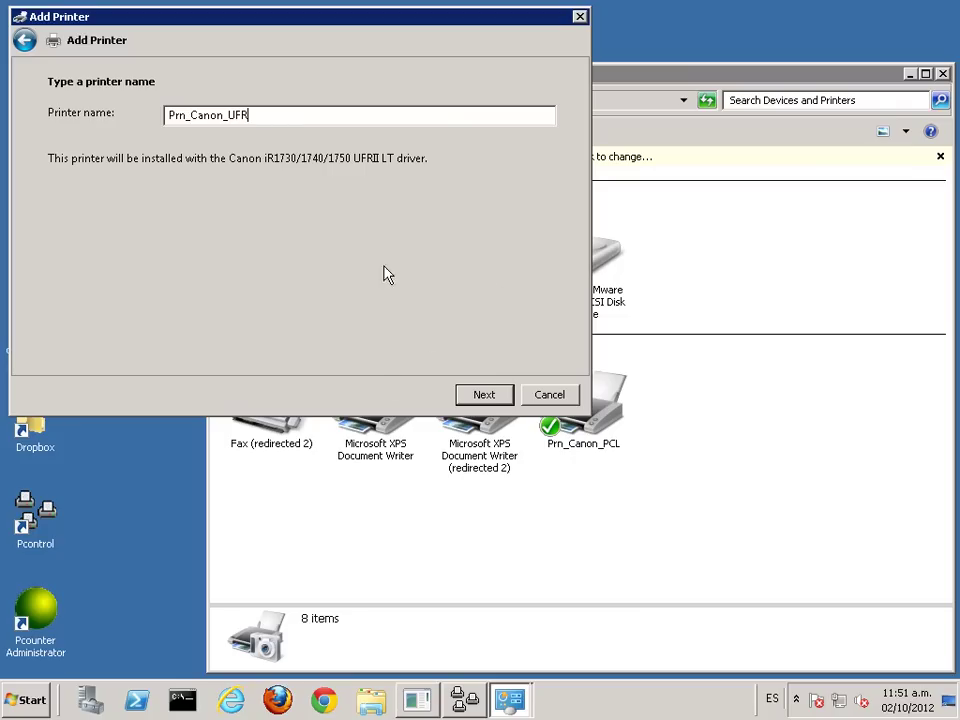
Step: Begin installing Prn_Canon_UFR and move the installing dialog to the right
{"action": "left_click", "coordinate": [484, 398]}
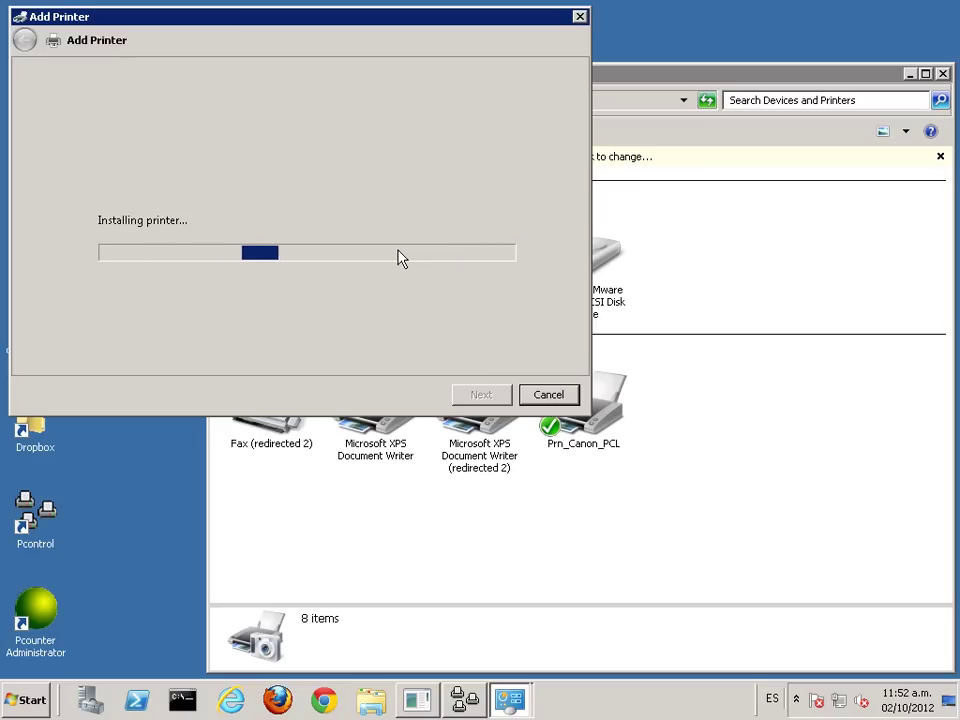
{"action": "left_click_drag", "start_coordinate": [306, 21], "coordinate": [636, 58]}
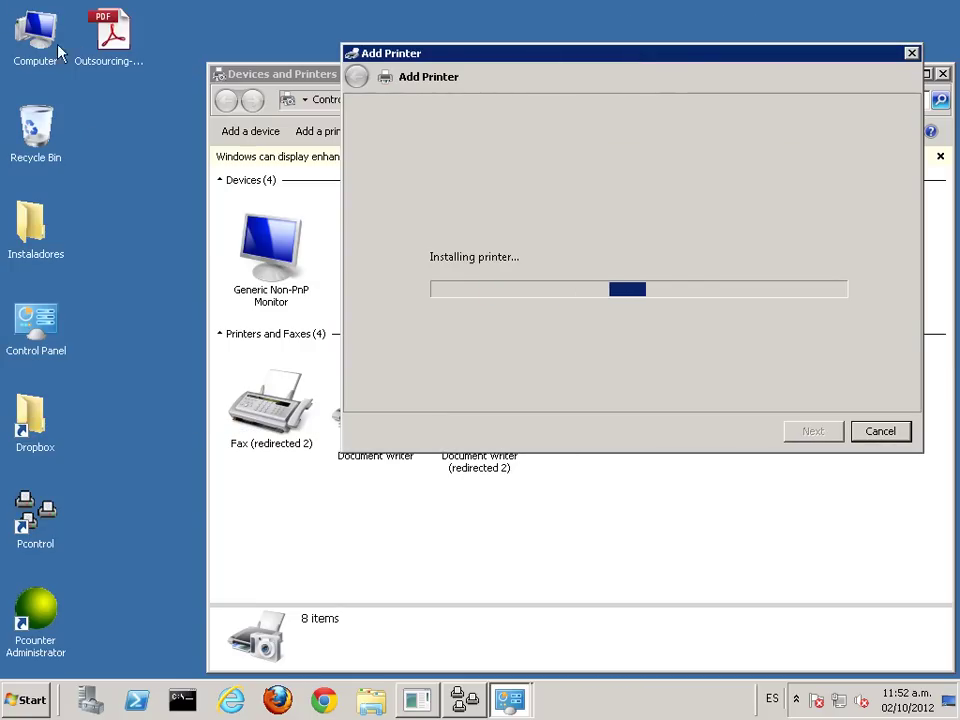
Step: Browse to Dropbox > Comercial > Publico > Buyers Lab > imageRUNNER ADVANCE
{"action": "double_click", "coordinate": [40, 425]}
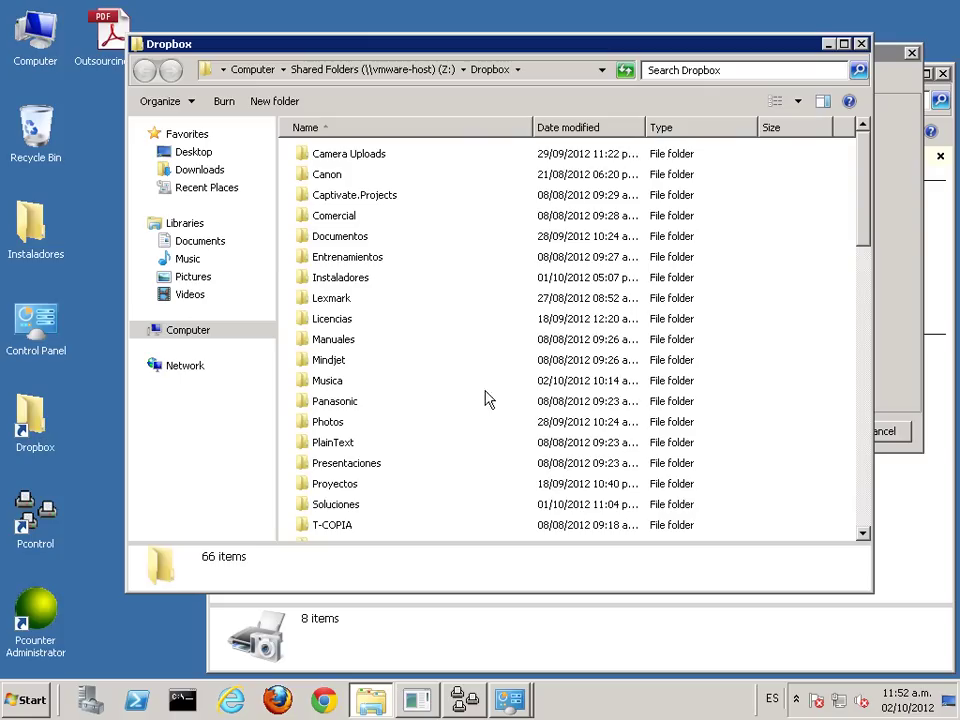
{"action": "left_click", "coordinate": [305, 385]}
{"action": "scroll", "coordinate": [305, 388], "scroll_direction": "down", "scroll_amount": 6}
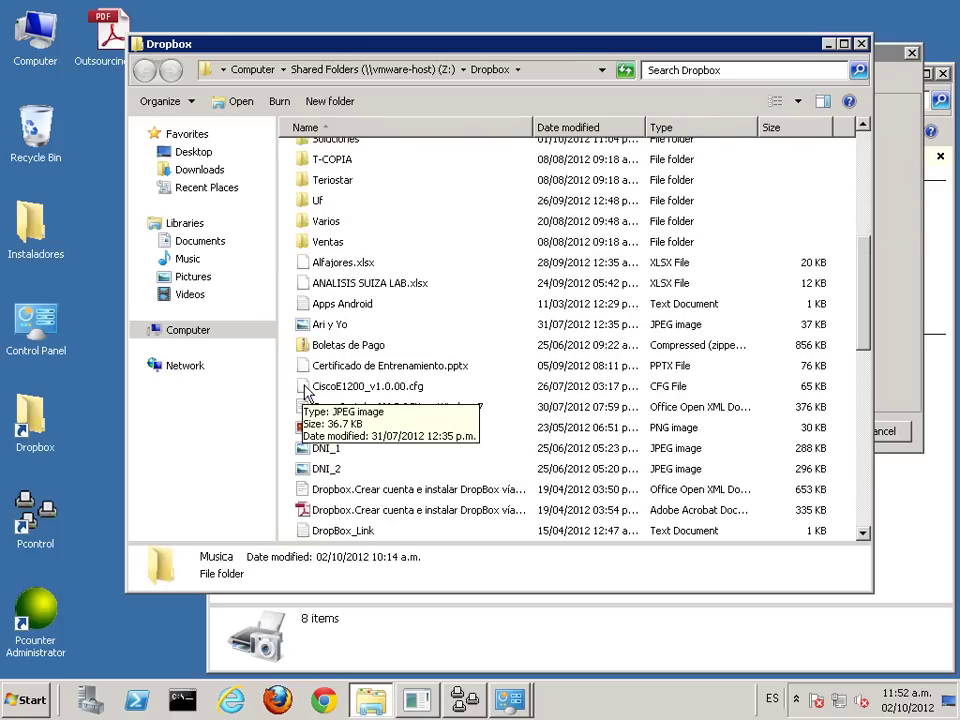
{"action": "scroll", "coordinate": [305, 388], "scroll_direction": "up", "scroll_amount": 5}
{"action": "double_click", "coordinate": [338, 150]}
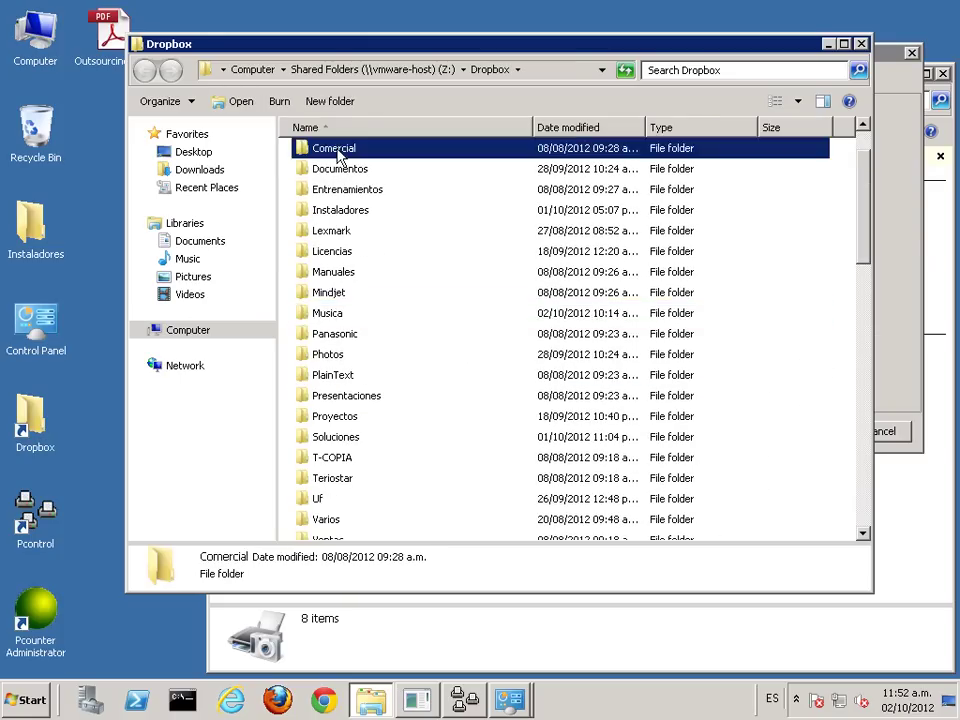
{"action": "double_click", "coordinate": [321, 172]}
{"action": "left_click", "coordinate": [312, 155]}
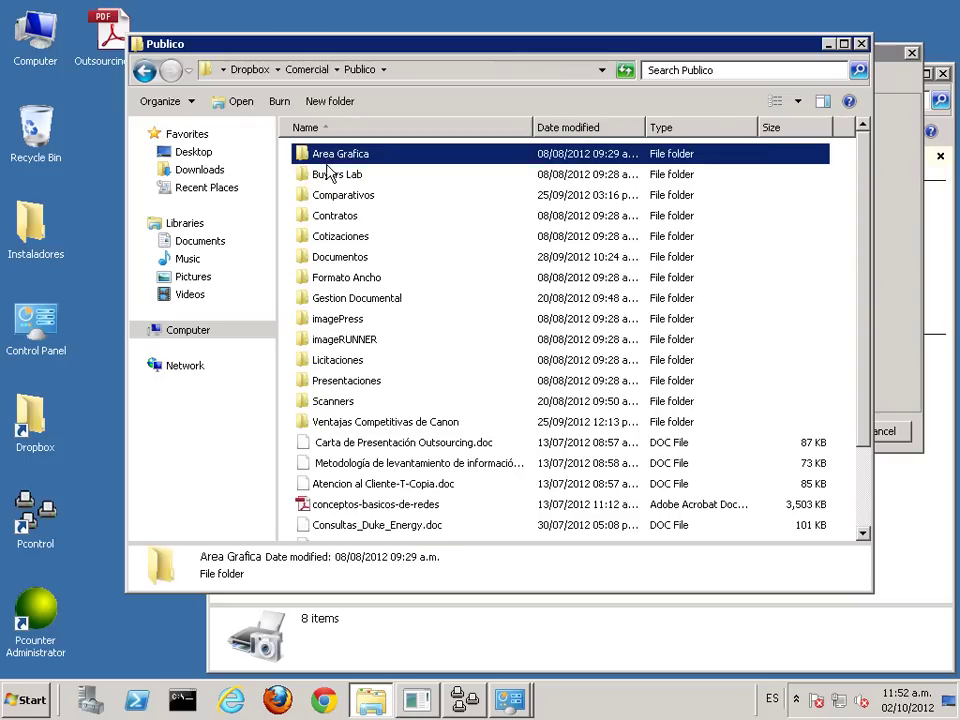
{"action": "double_click", "coordinate": [326, 176]}
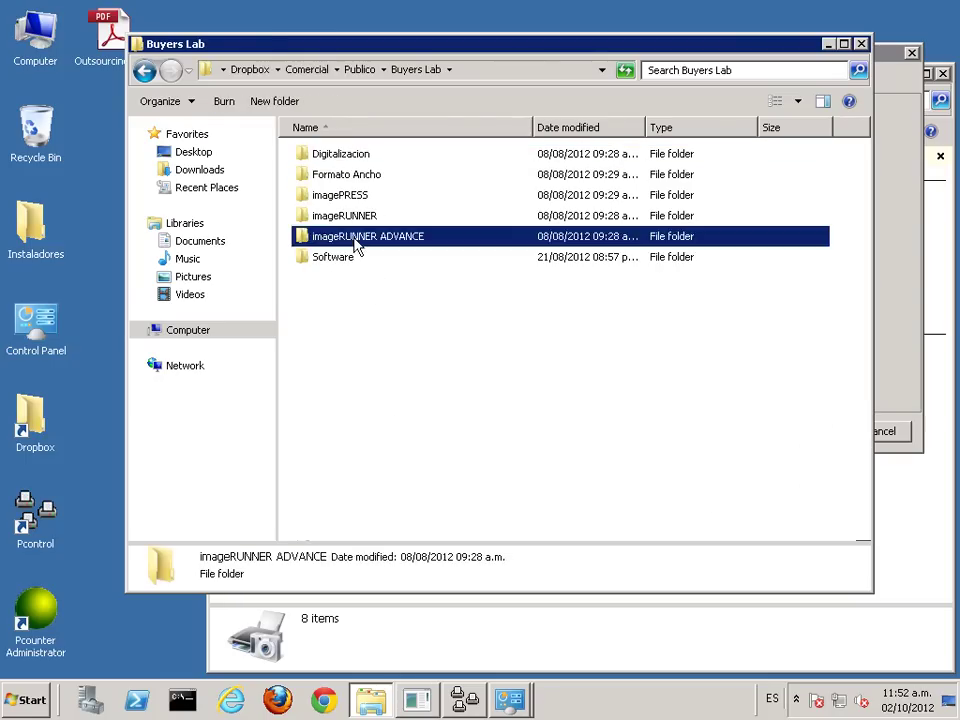
{"action": "double_click", "coordinate": [358, 238]}
Step: Paste the Final_iR_Advance_spa and iRADV_Sol_Guide-Final PDFs onto the desktop and close the folder
{"action": "left_click", "coordinate": [362, 342]}
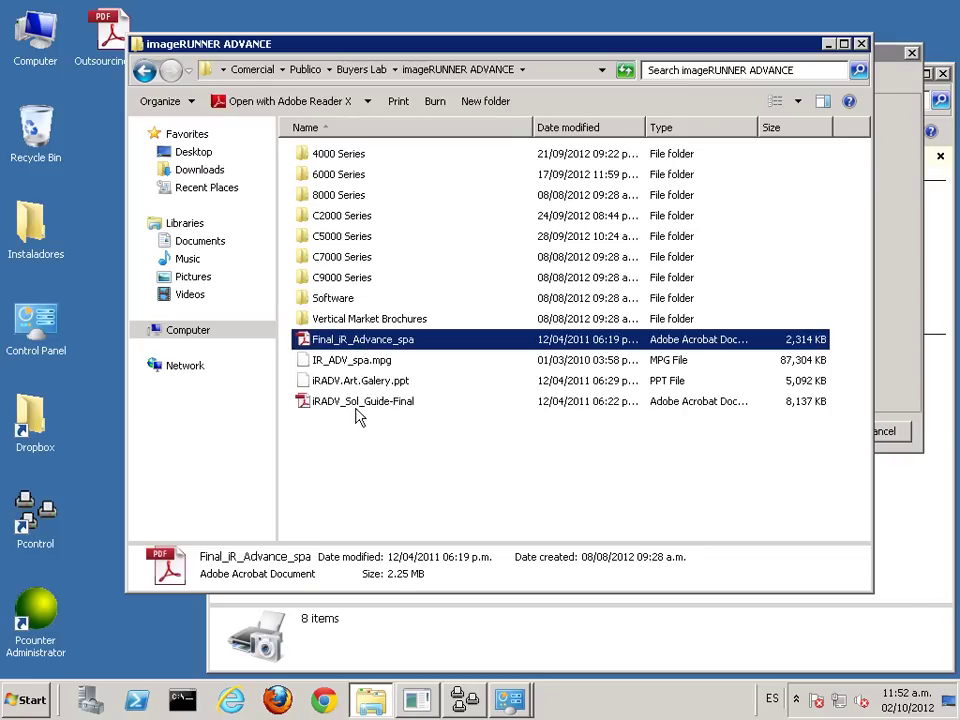
{"action": "left_click", "coordinate": [364, 403], "text": "ctrl"}
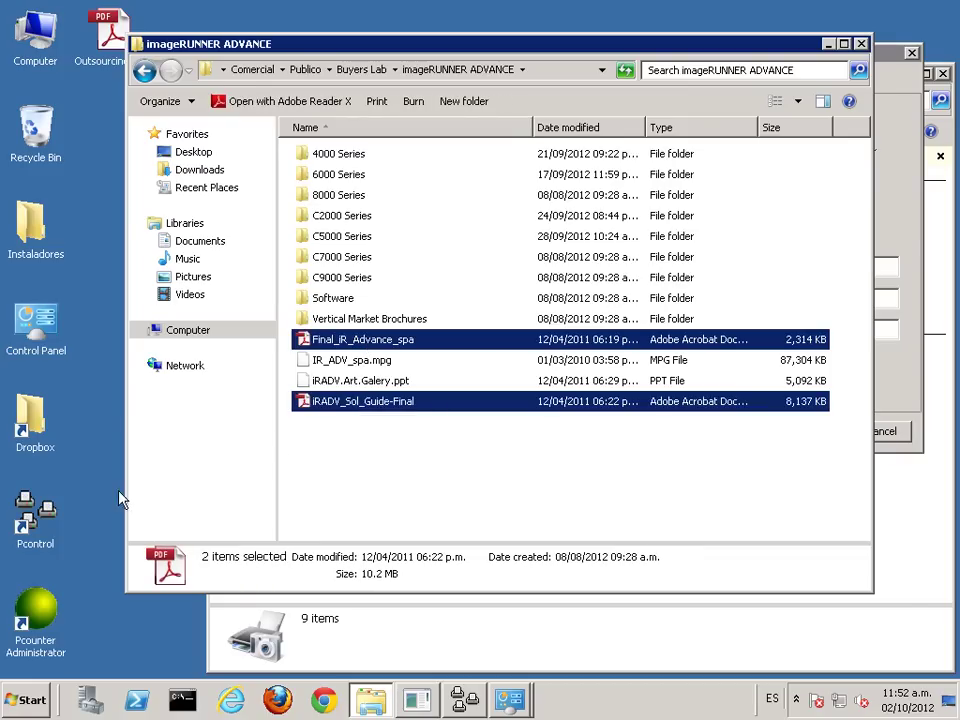
{"action": "left_click", "coordinate": [80, 295]}
{"action": "key", "text": "ctrl+v"}
{"action": "left_click", "coordinate": [860, 43]}
Step: Finish adding Prn_Canon_UFR and open its printer properties
{"action": "left_click", "coordinate": [816, 431]}
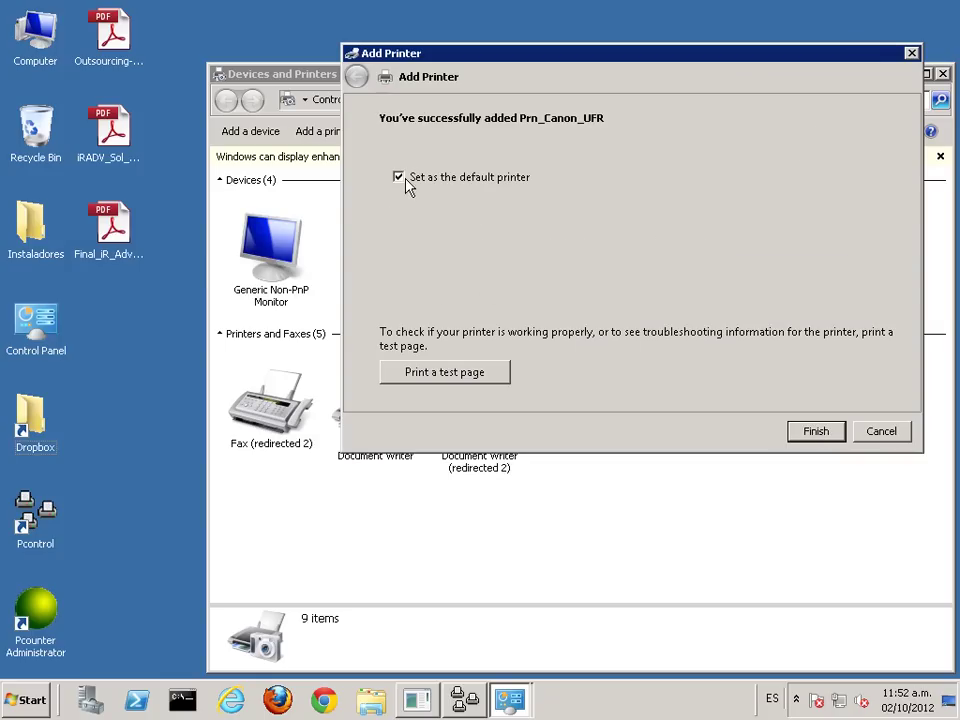
{"action": "left_click", "coordinate": [816, 429]}
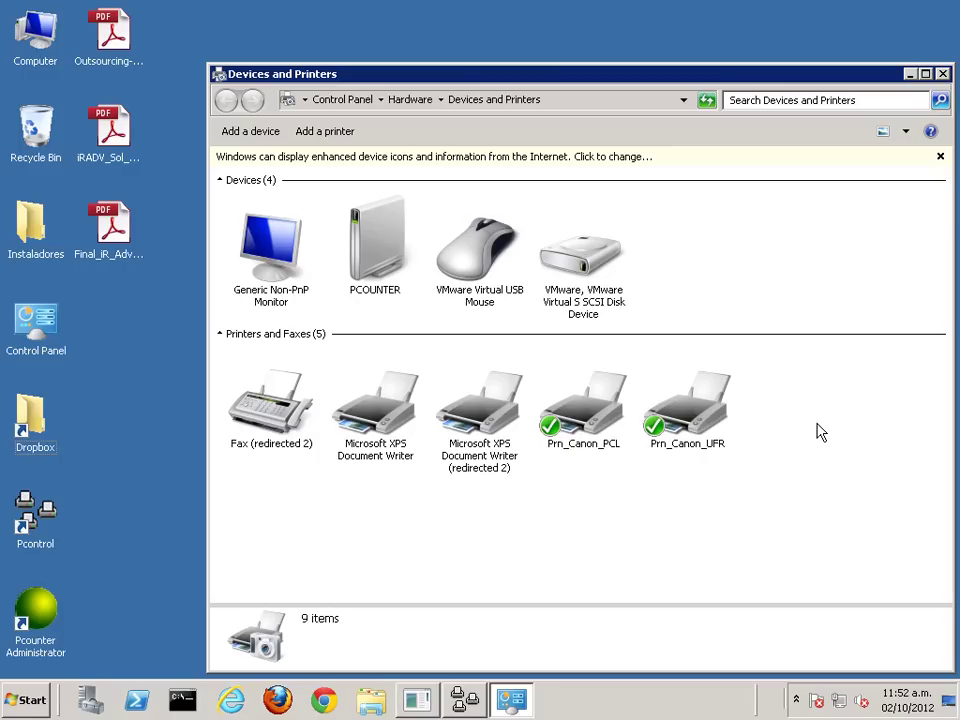
{"action": "left_click", "coordinate": [684, 418]}
{"action": "right_click", "coordinate": [684, 416]}
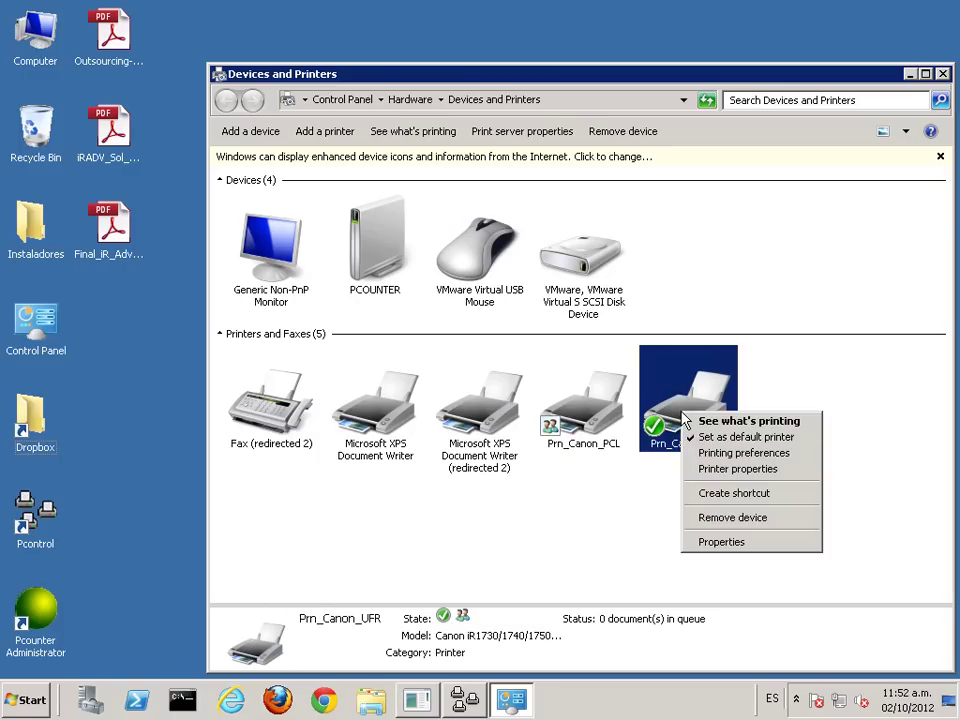
{"action": "left_click", "coordinate": [690, 473]}
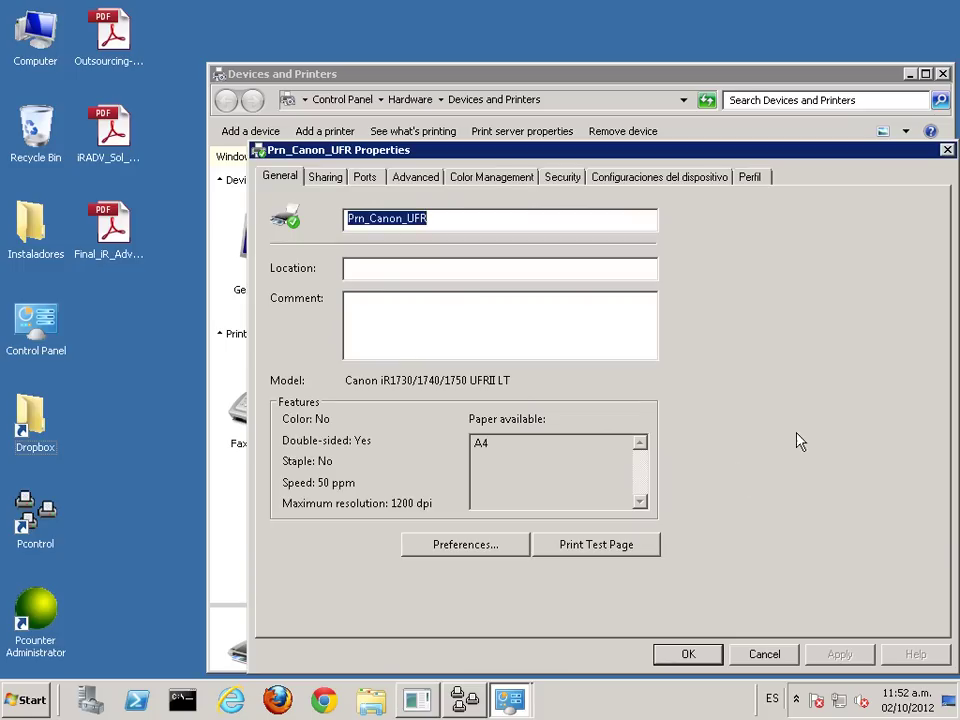
Step: Turn off bidirectional support on Prn_Canon_UFR's Ports tab, leaving the TCP/IP port unchanged
{"action": "left_click", "coordinate": [413, 179]}
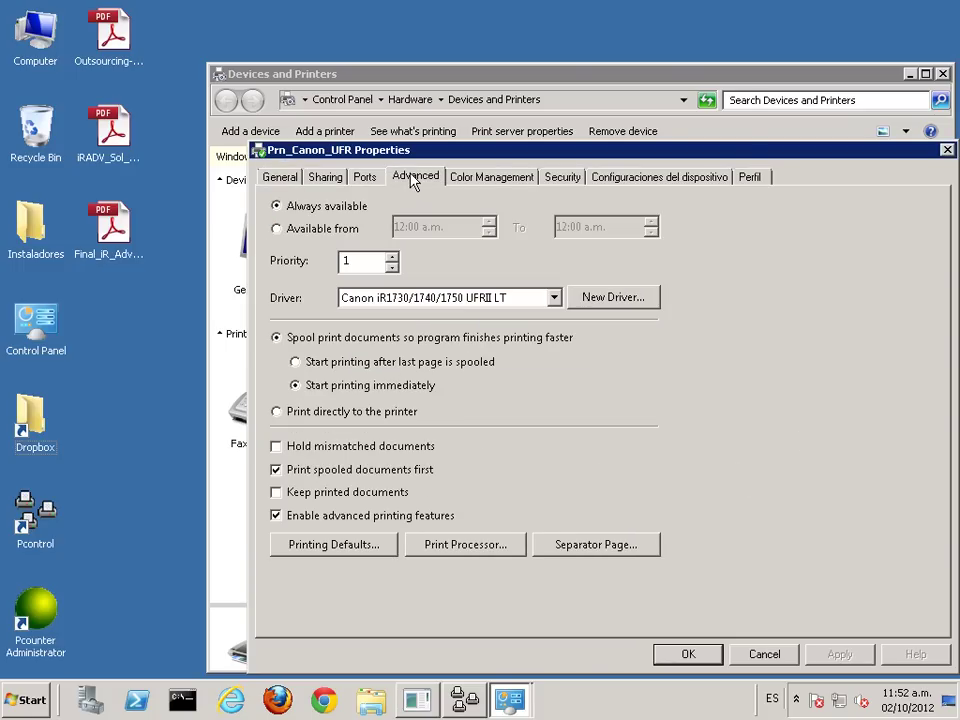
{"action": "left_click", "coordinate": [268, 176]}
{"action": "left_click", "coordinate": [326, 178]}
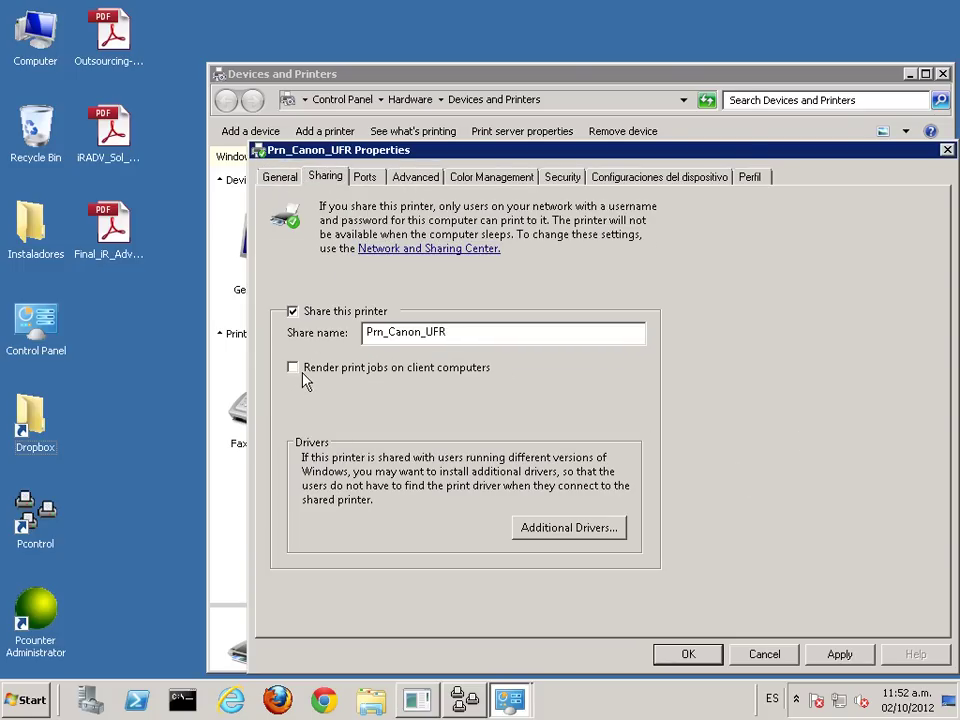
{"action": "left_click", "coordinate": [363, 178]}
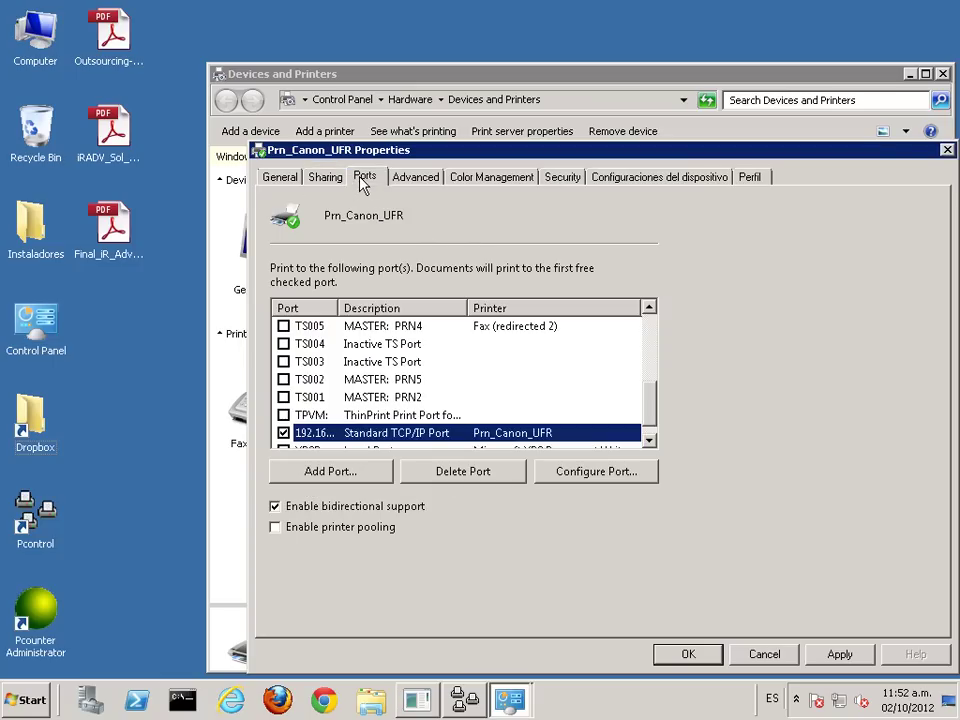
{"action": "left_click", "coordinate": [276, 507]}
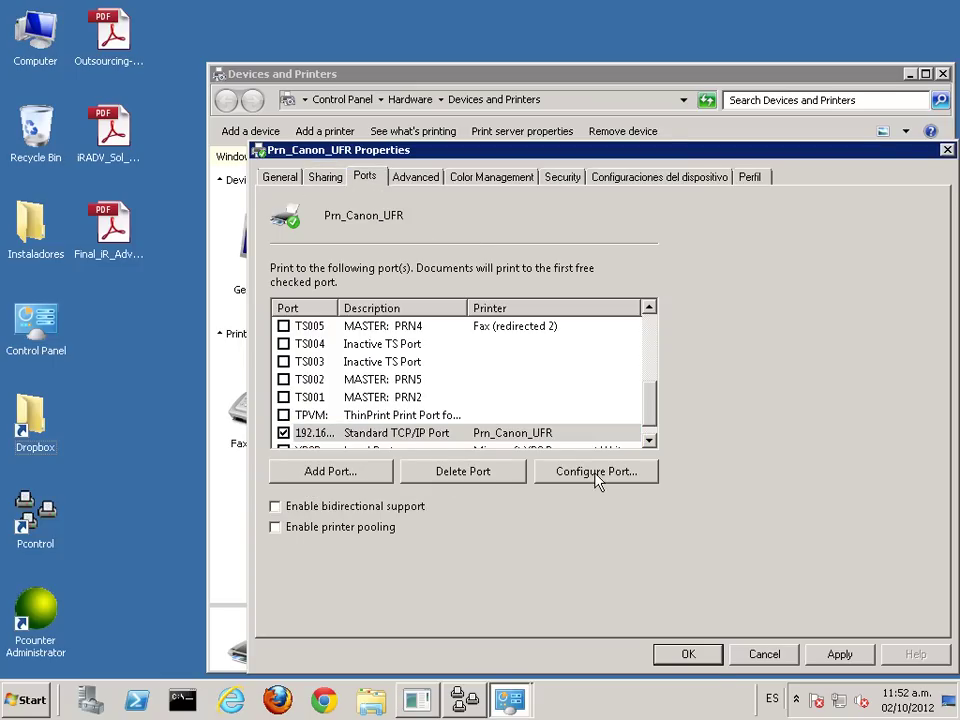
{"action": "left_click", "coordinate": [596, 471]}
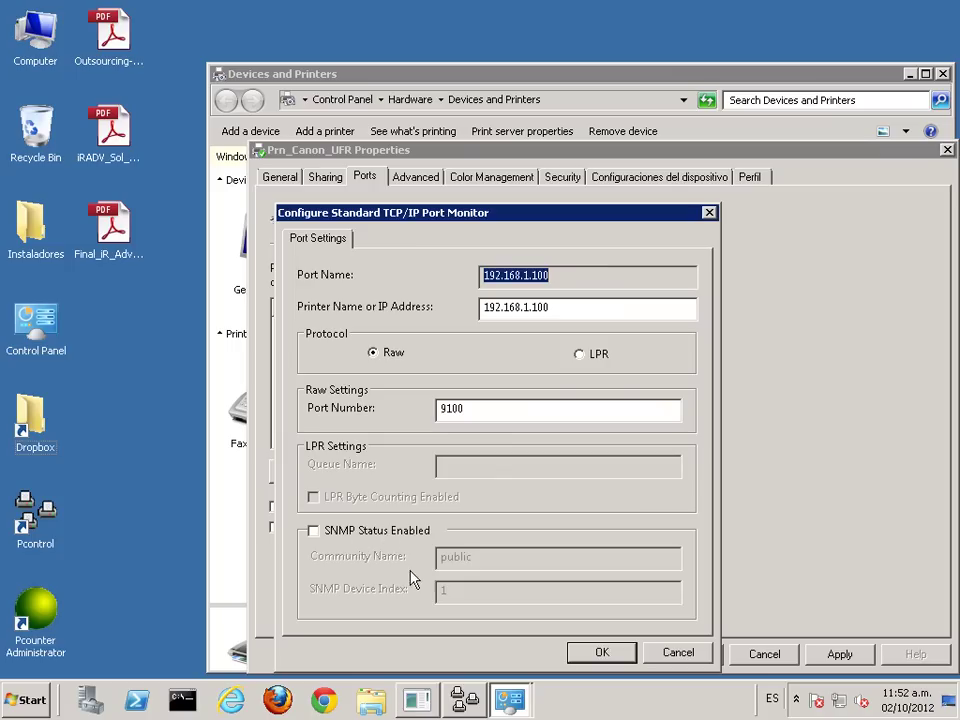
{"action": "left_click", "coordinate": [595, 658]}
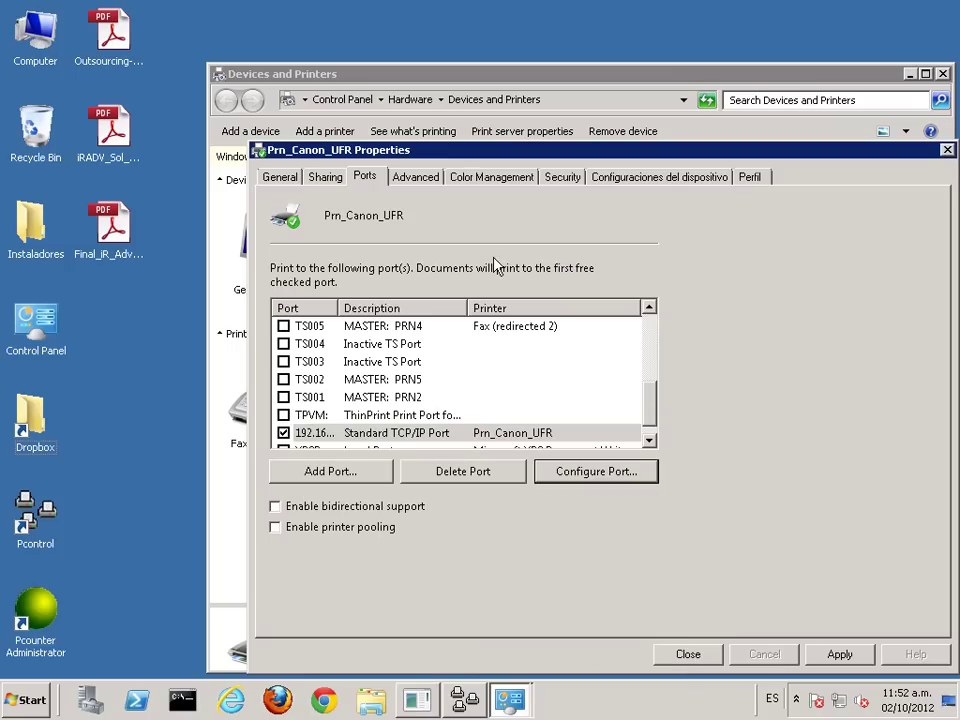
Step: Turn off advanced printing features and review the print processor choices
{"action": "left_click", "coordinate": [416, 181]}
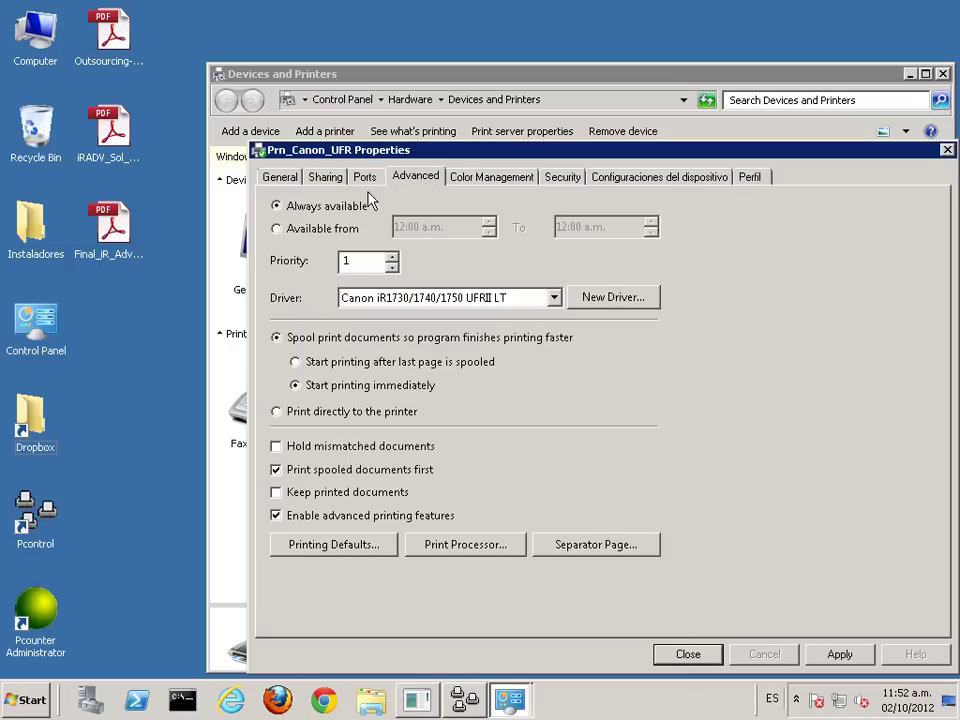
{"action": "left_click", "coordinate": [277, 516]}
{"action": "left_click", "coordinate": [457, 548]}
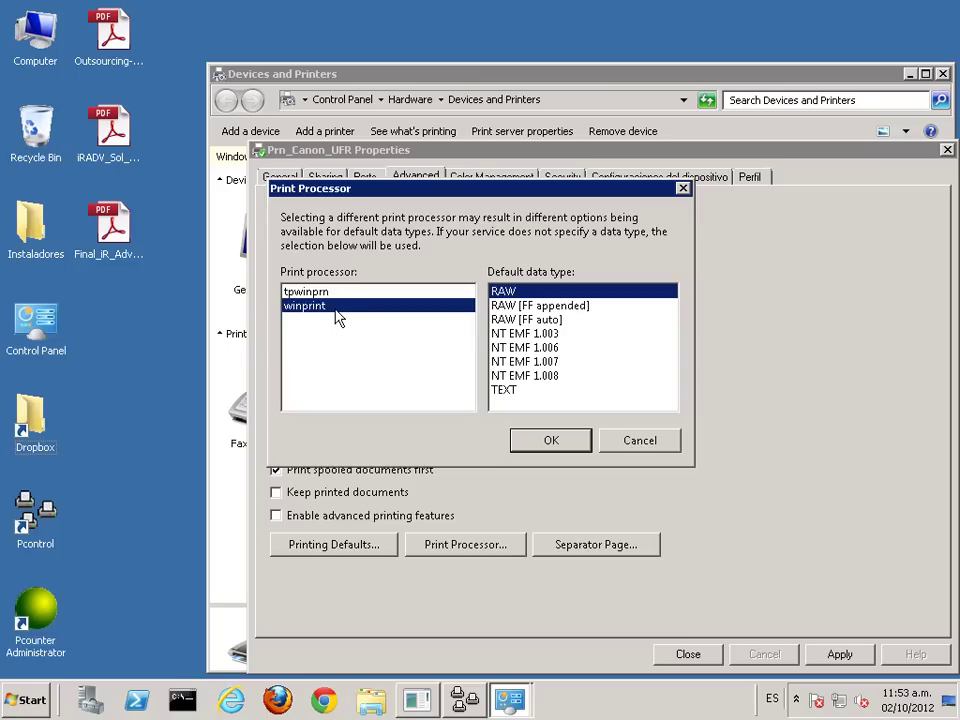
{"action": "left_click", "coordinate": [548, 440]}
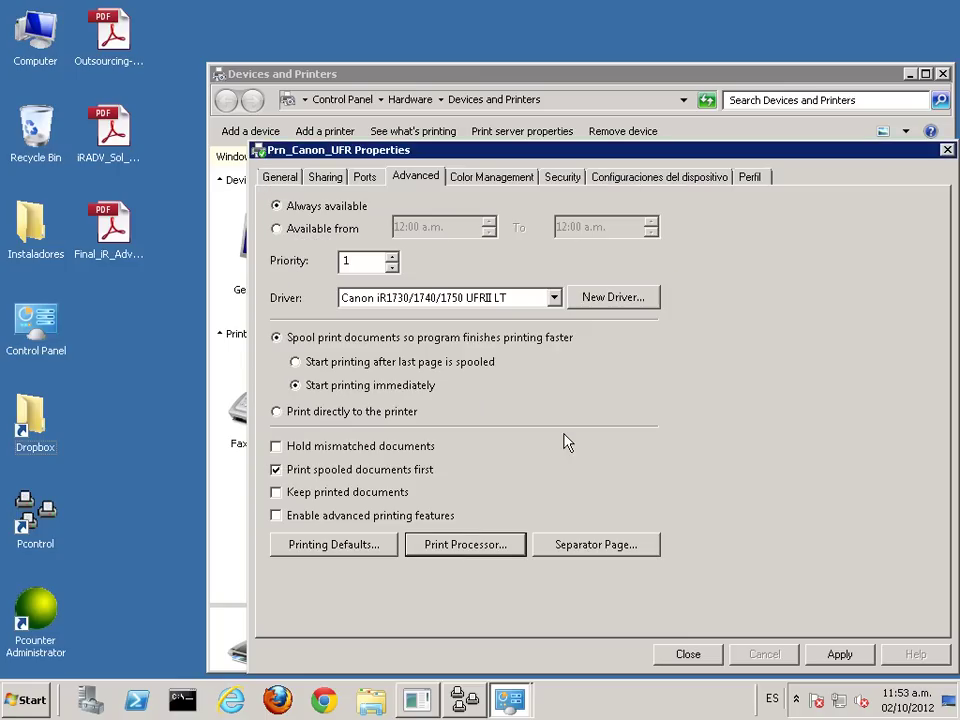
Step: Set Prn_Canon_UFR's printing defaults to A4 output size and single-sided printing
{"action": "left_click", "coordinate": [348, 553]}
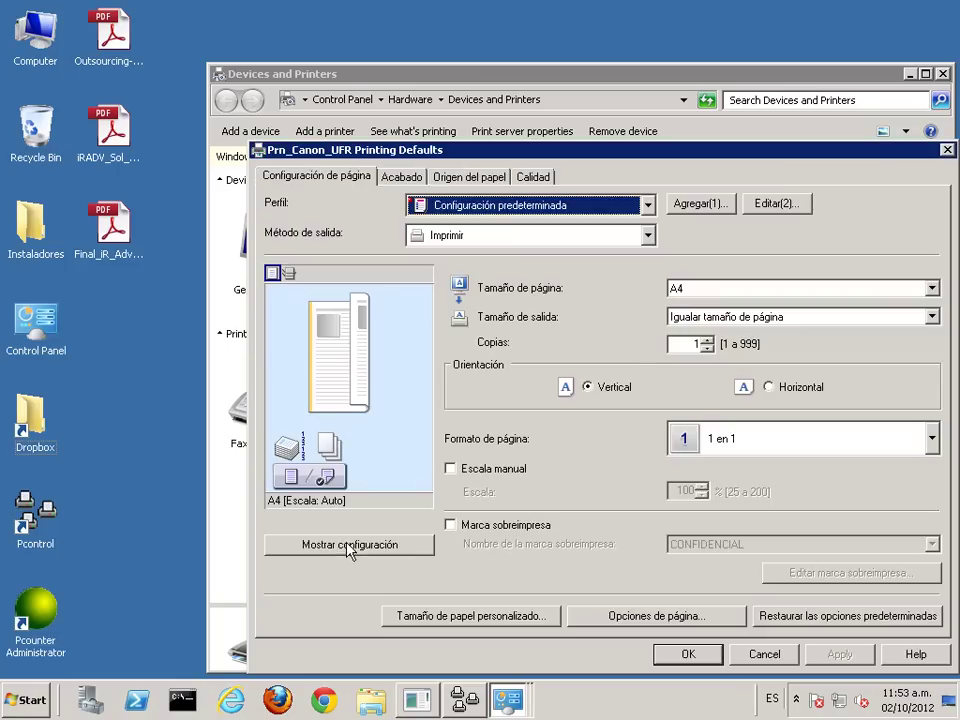
{"action": "left_click", "coordinate": [706, 318]}
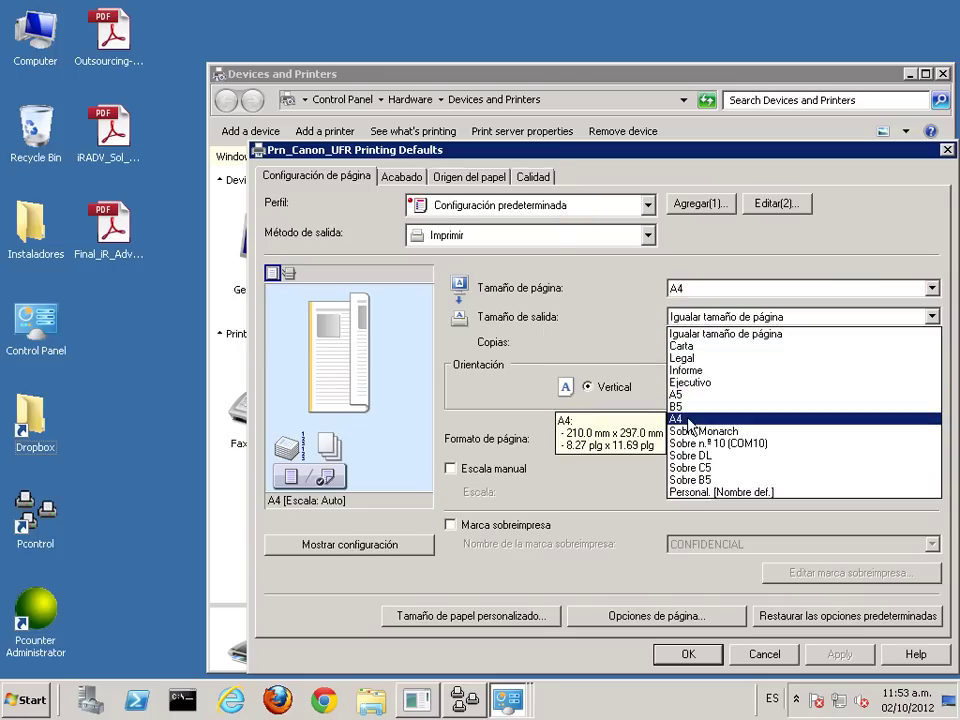
{"action": "left_click", "coordinate": [697, 419]}
{"action": "left_click", "coordinate": [402, 177]}
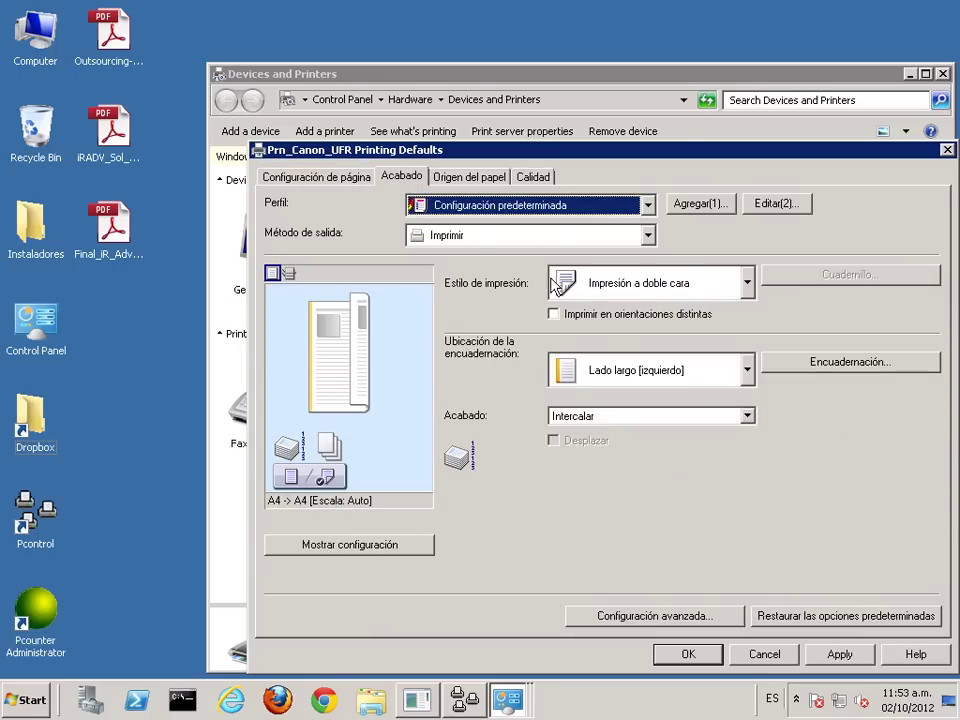
{"action": "left_click", "coordinate": [591, 285]}
{"action": "left_click", "coordinate": [596, 317]}
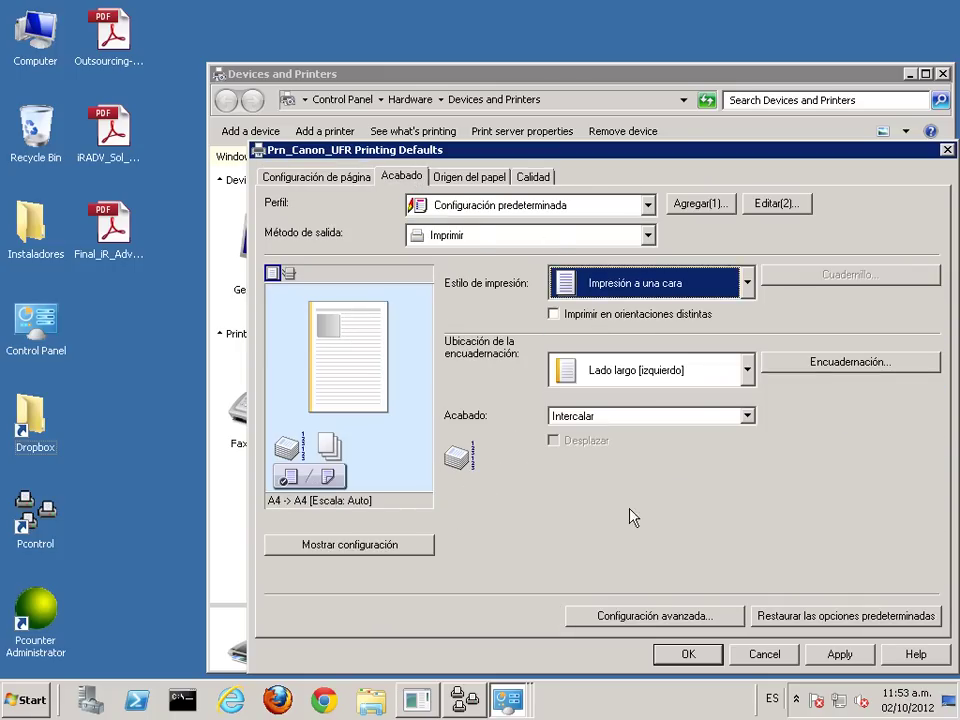
{"action": "left_click", "coordinate": [843, 656]}
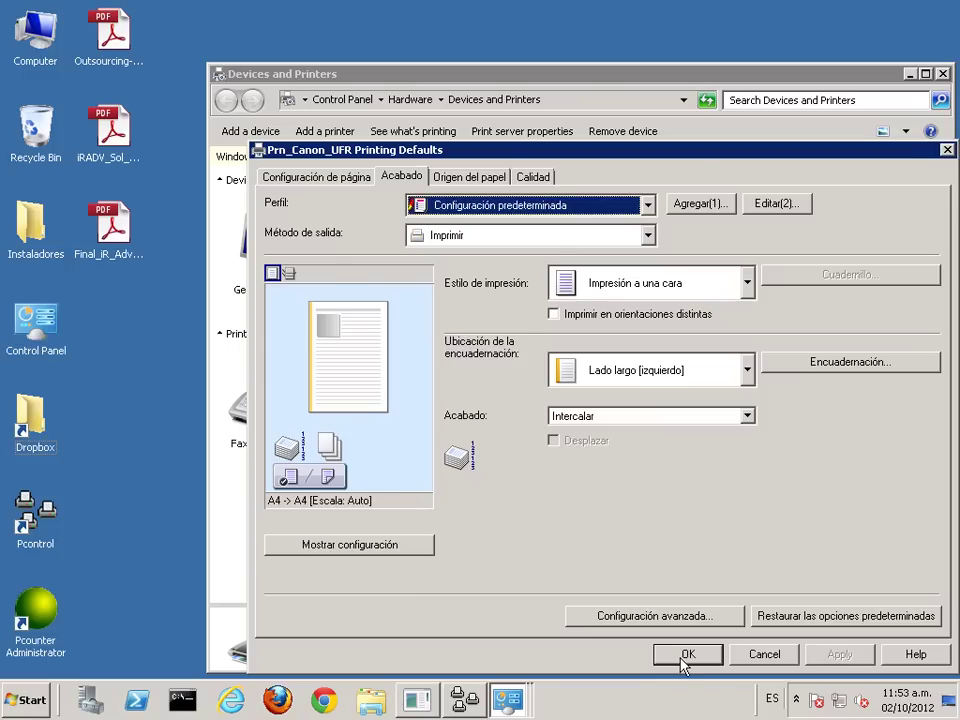
{"action": "left_click", "coordinate": [688, 654]}
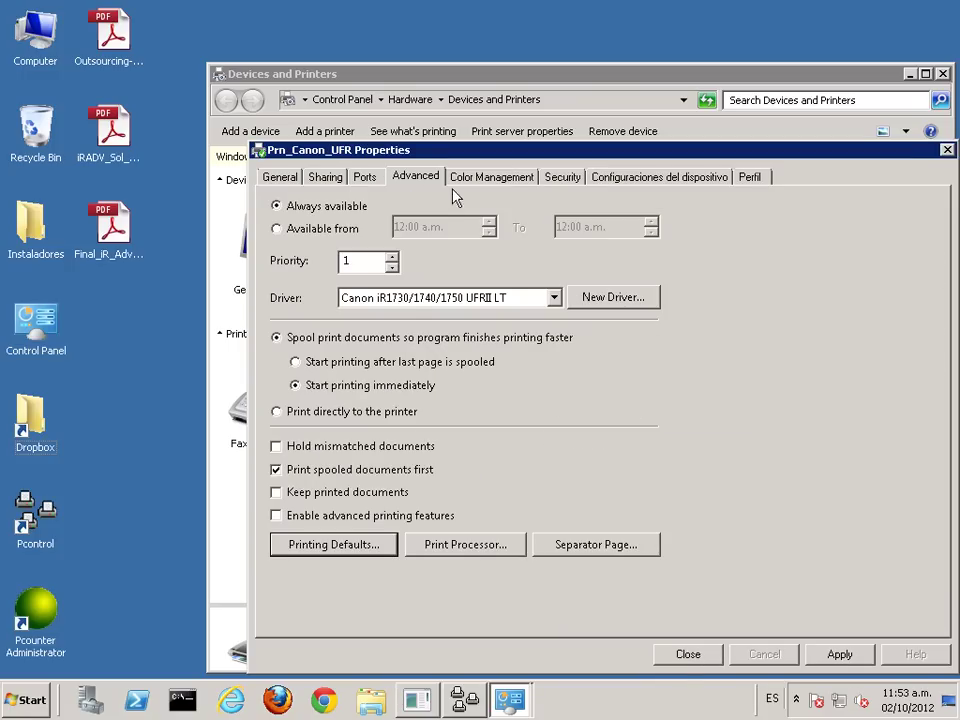
Step: Apply the property changes, recheck printing preferences, and close the printer windows
{"action": "left_click", "coordinate": [843, 653]}
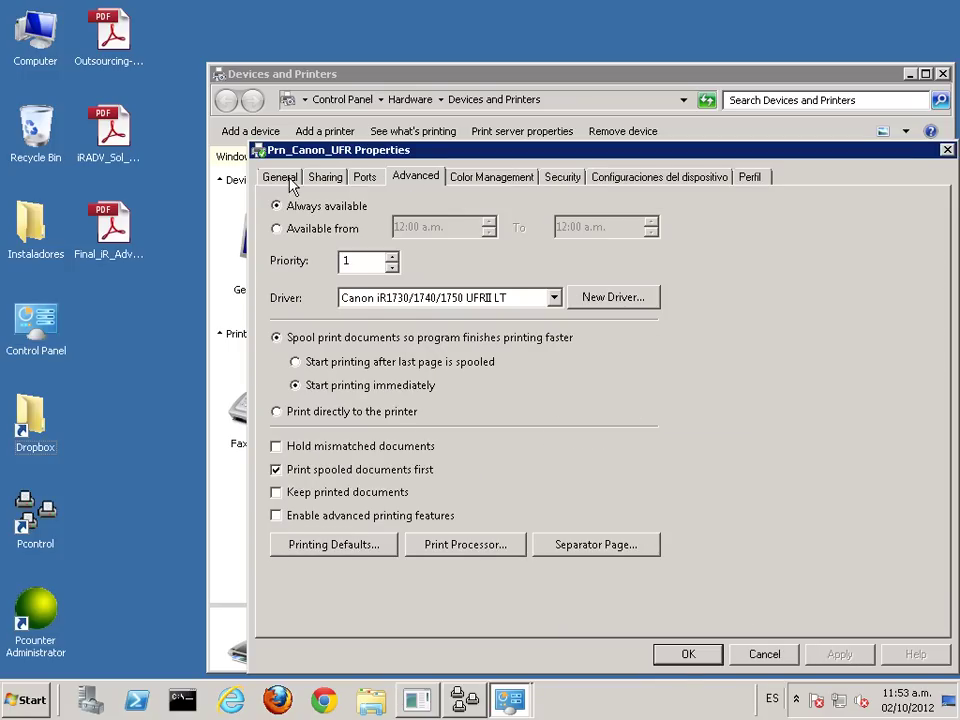
{"action": "left_click", "coordinate": [295, 183]}
{"action": "left_click", "coordinate": [460, 553]}
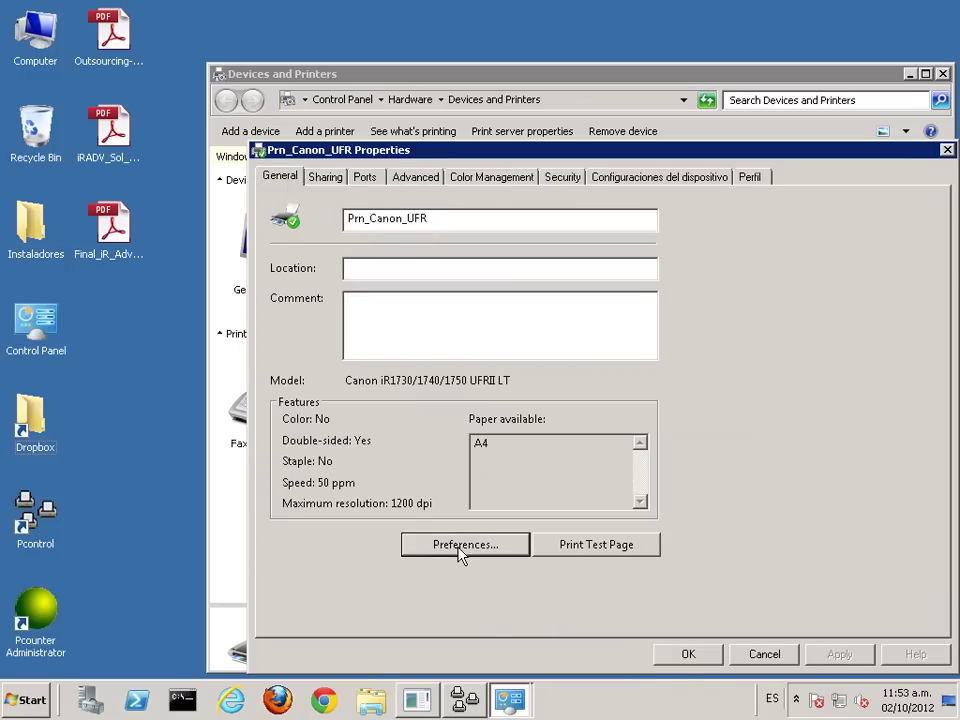
{"action": "left_click", "coordinate": [401, 180]}
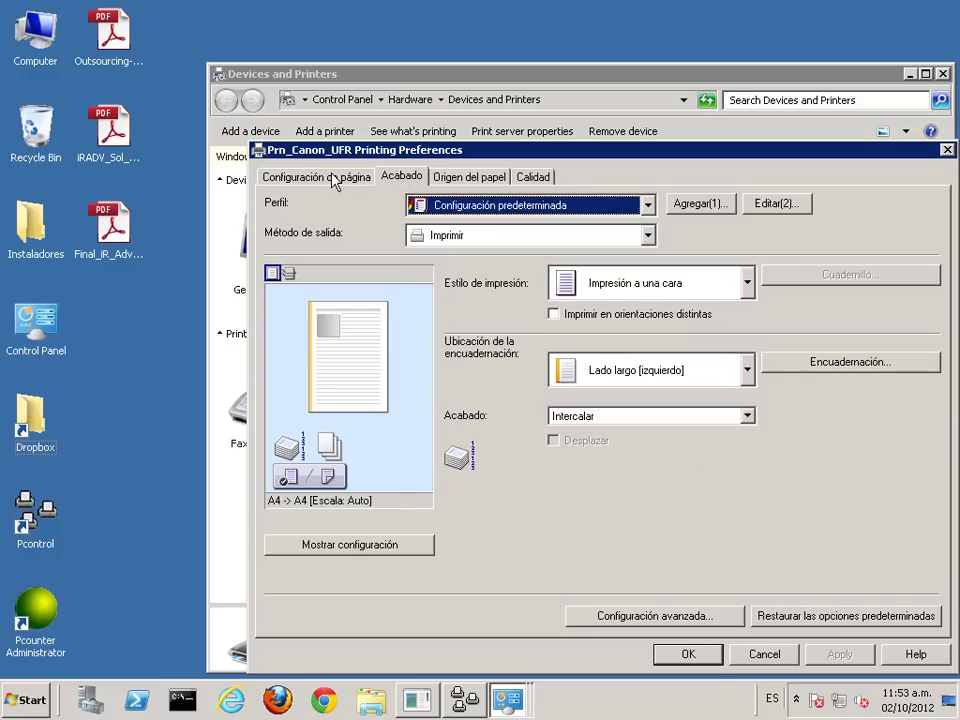
{"action": "left_click", "coordinate": [682, 655]}
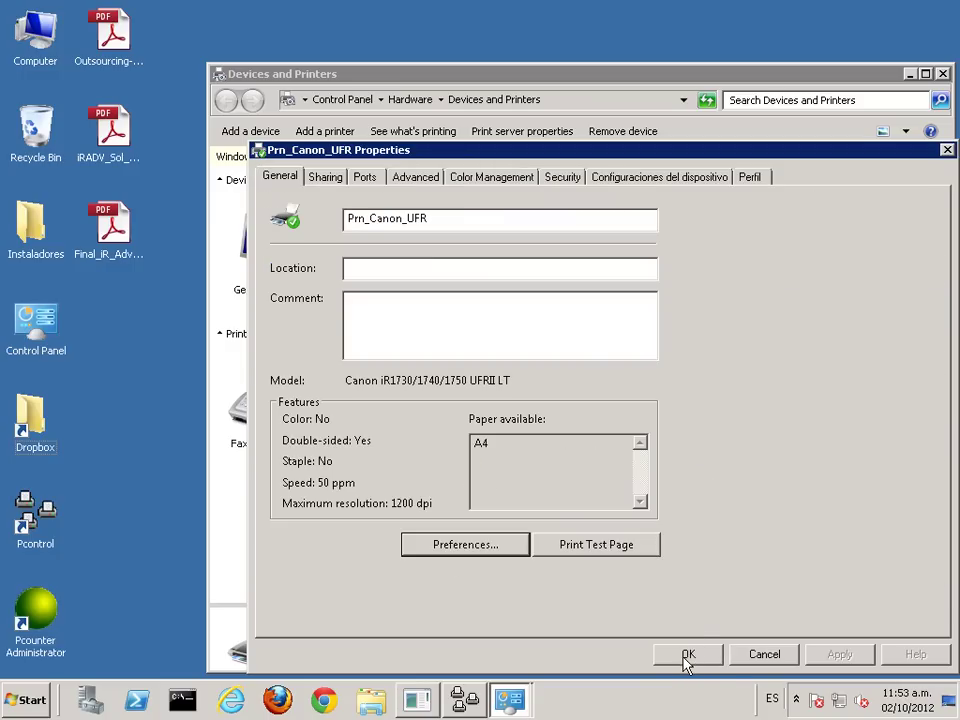
{"action": "left_click", "coordinate": [689, 655]}
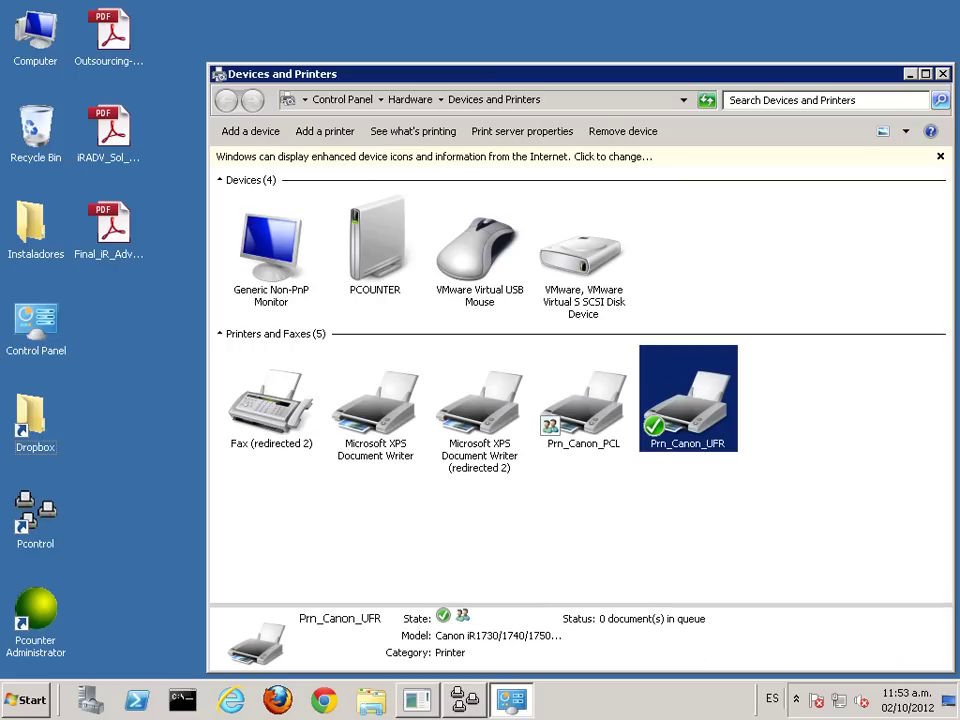
{"action": "left_click", "coordinate": [944, 75]}
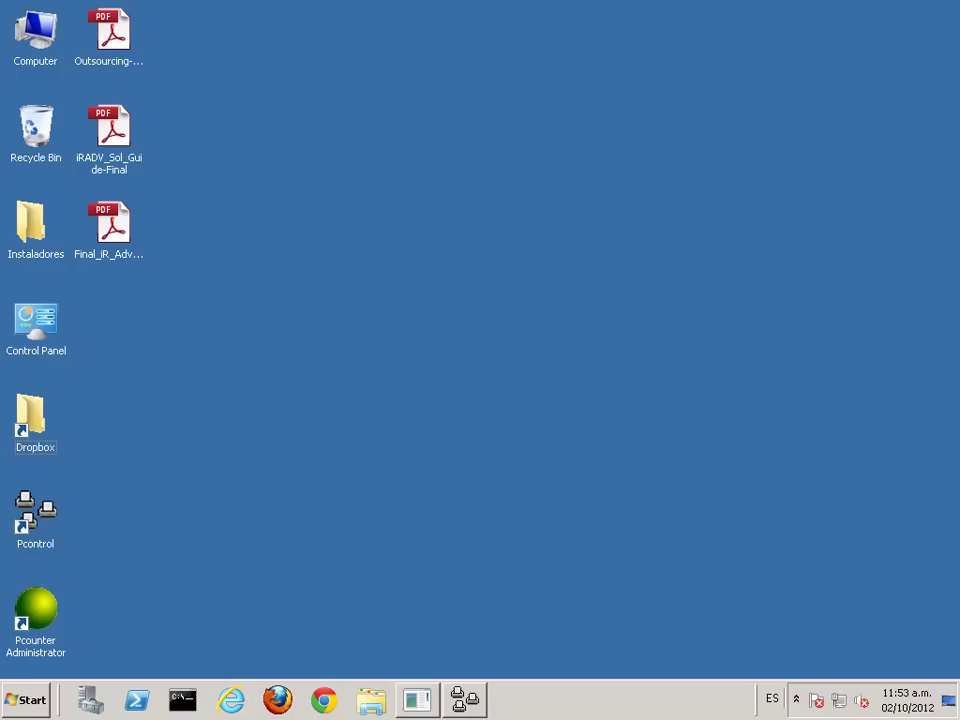
Step: Add Prn_Canon_UFR from \\PCOUNTER in the Quick Server List to the custom view
{"action": "left_click", "coordinate": [468, 700]}
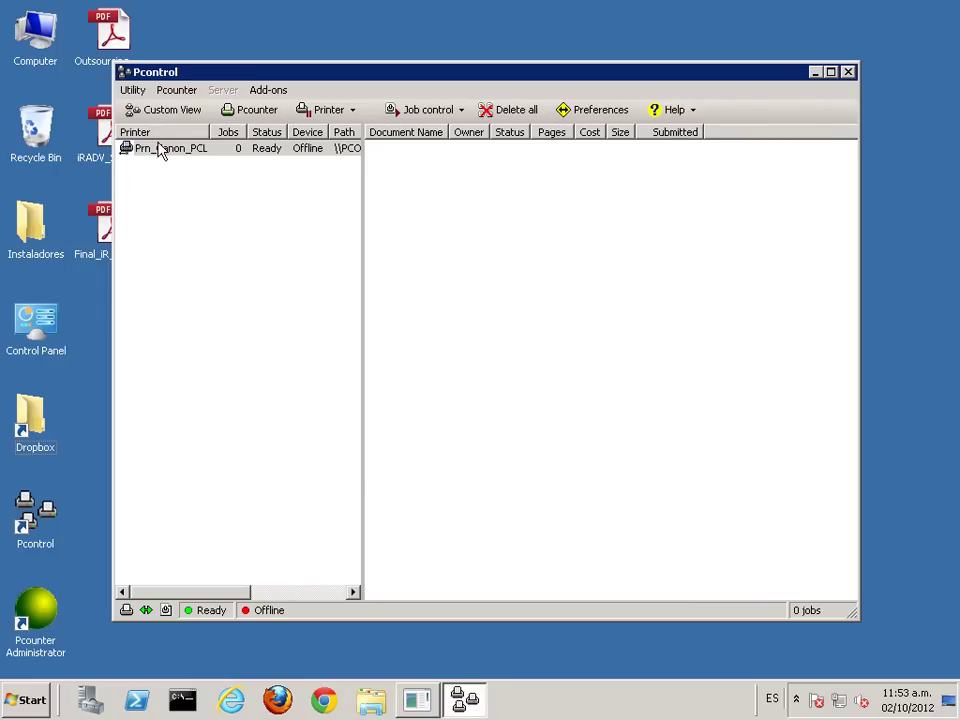
{"action": "left_click", "coordinate": [160, 110]}
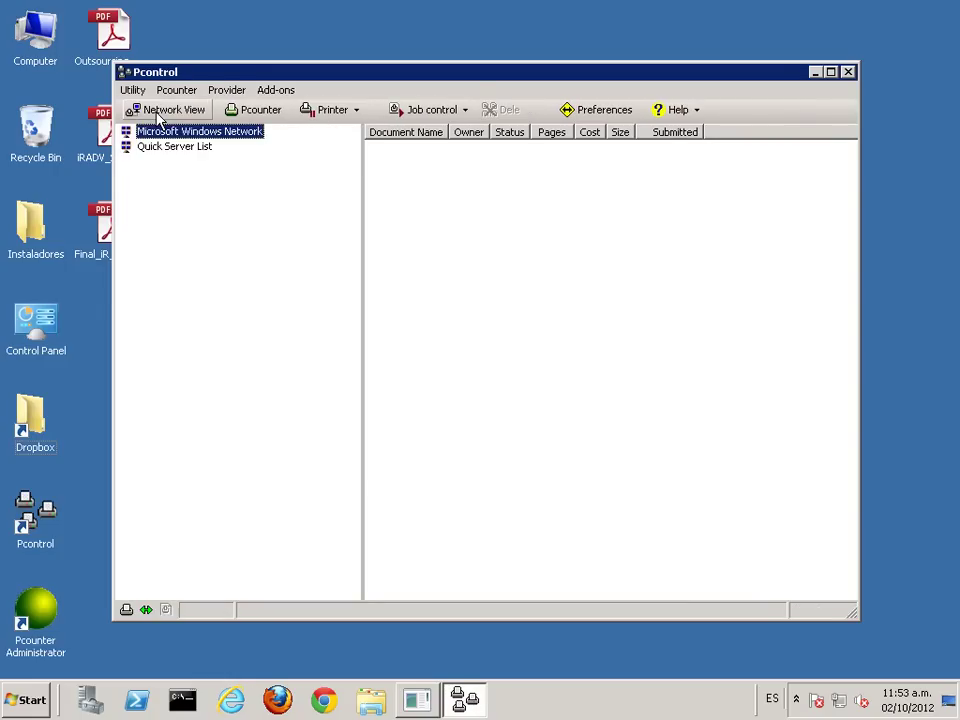
{"action": "left_click", "coordinate": [155, 147]}
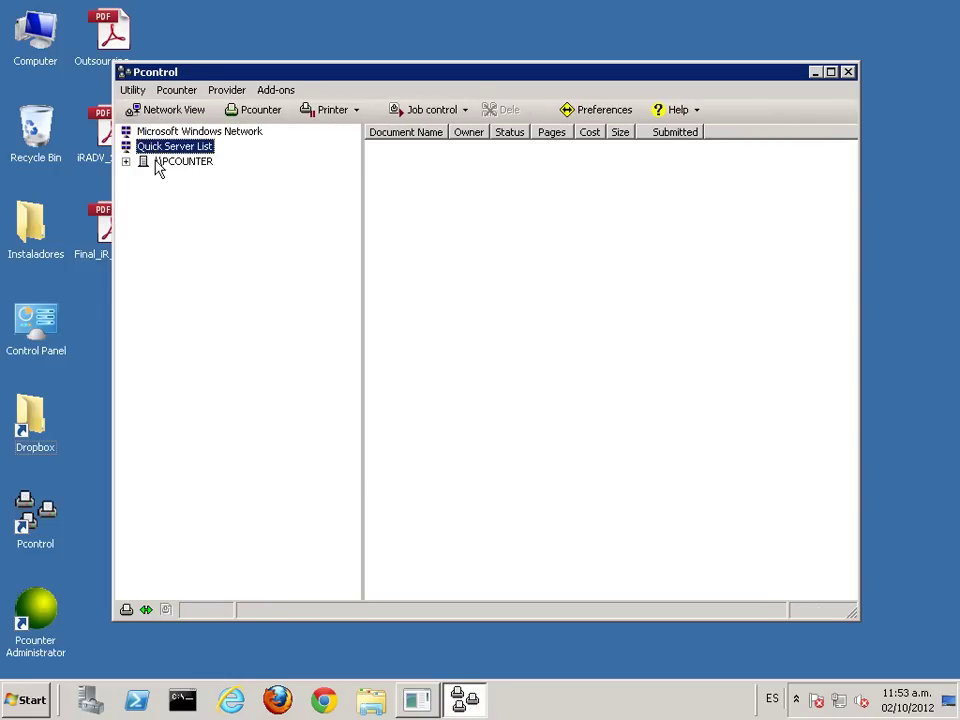
{"action": "left_click", "coordinate": [157, 162]}
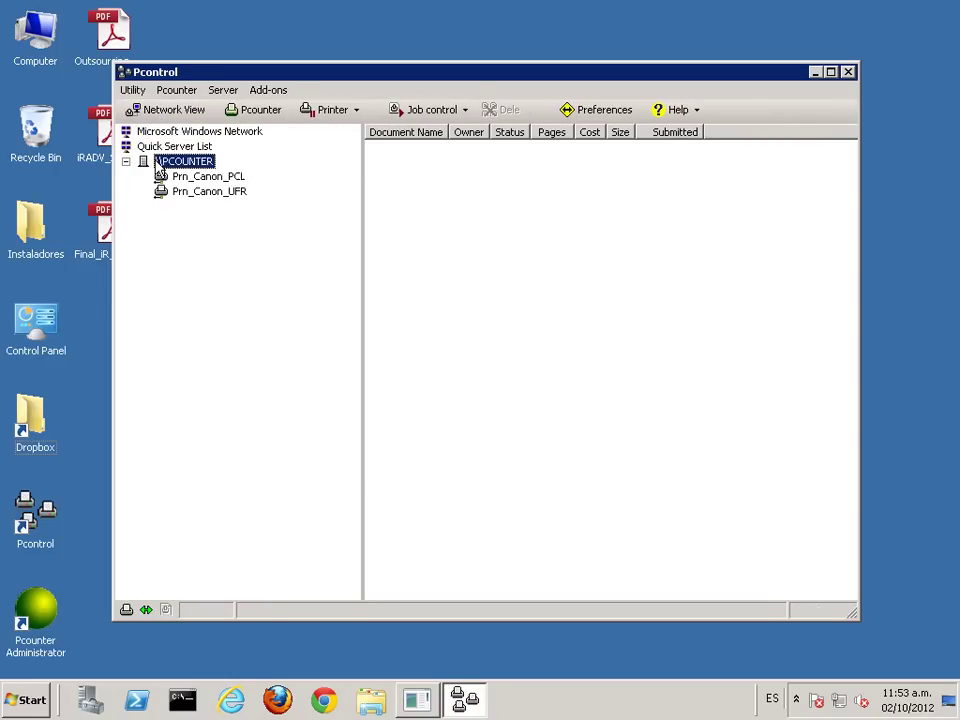
{"action": "left_click", "coordinate": [199, 196]}
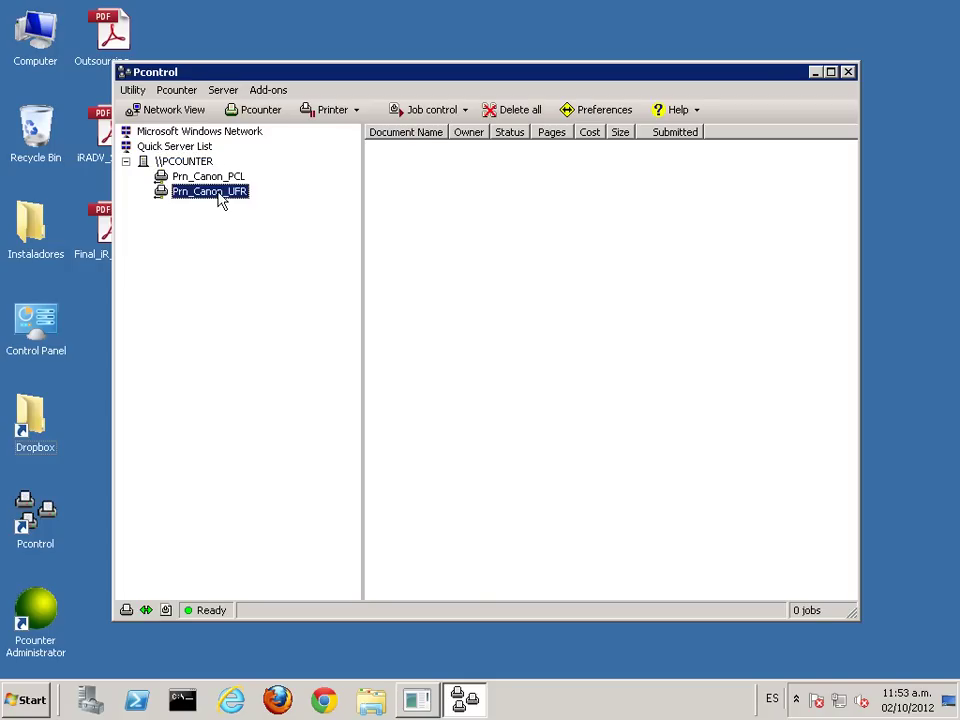
{"action": "right_click", "coordinate": [218, 195]}
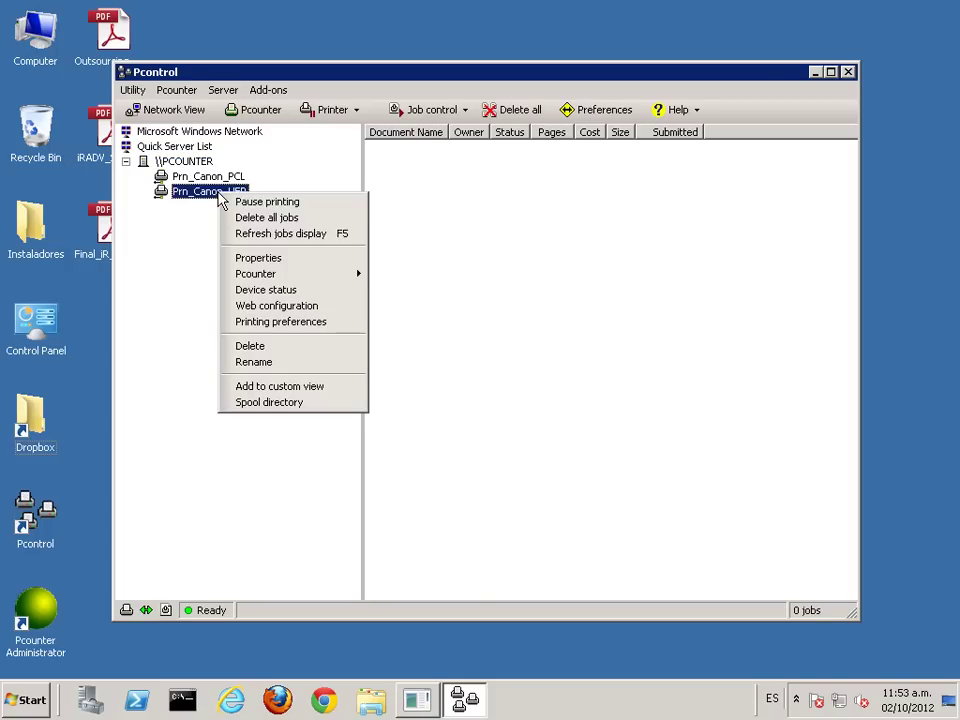
{"action": "left_click", "coordinate": [311, 388]}
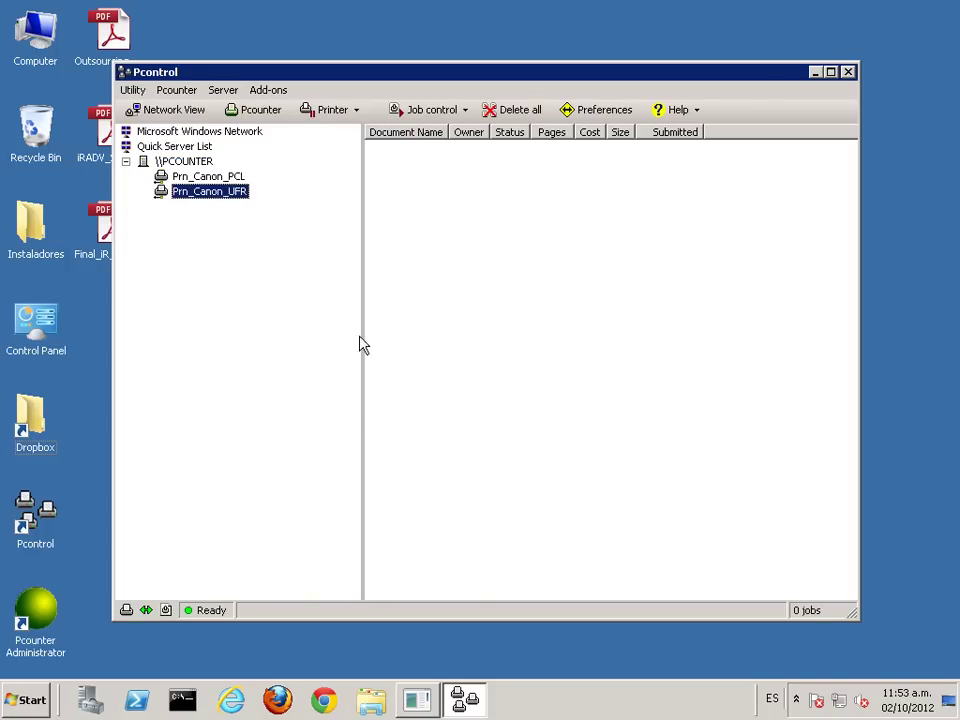
Step: Return to Custom View, widen the printer list, and open the Pcounter menu
{"action": "left_click", "coordinate": [170, 112]}
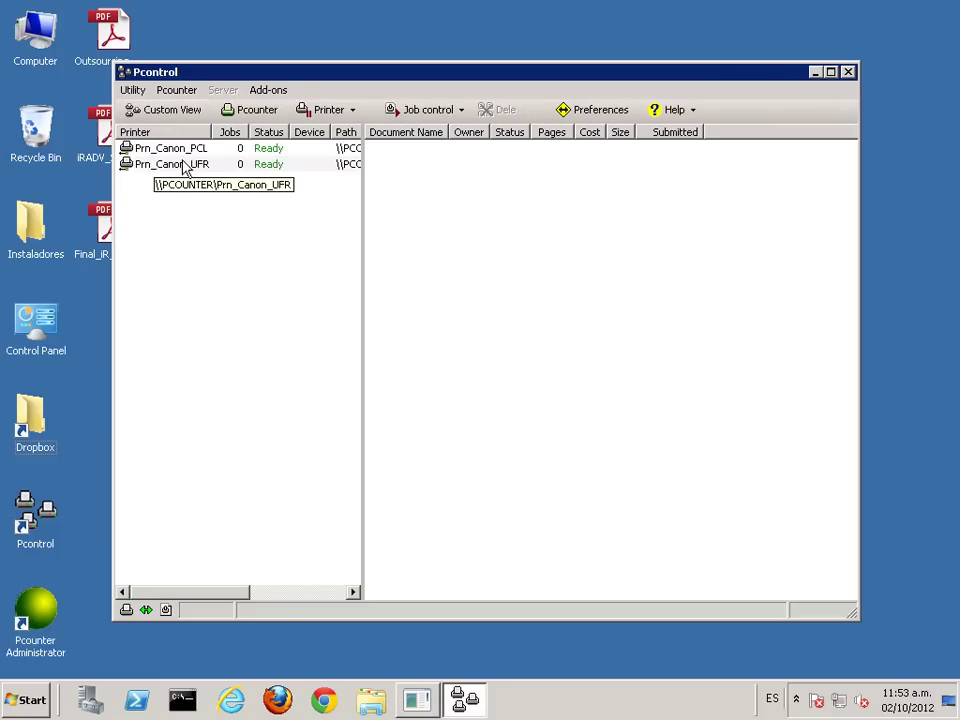
{"action": "left_click_drag", "start_coordinate": [363, 176], "coordinate": [416, 178]}
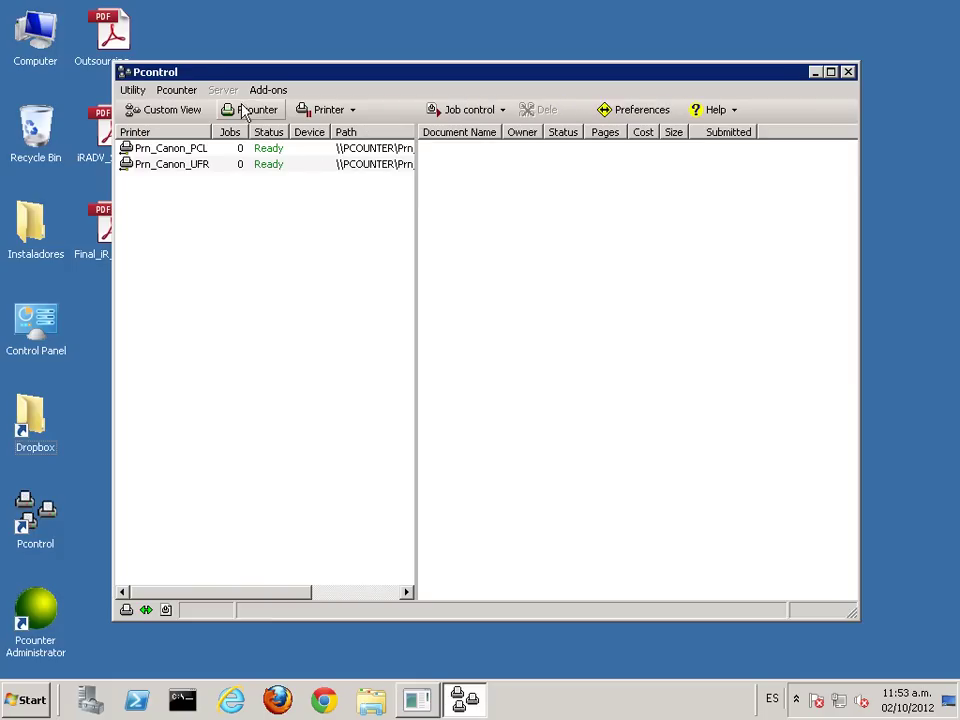
{"action": "left_click", "coordinate": [168, 91]}
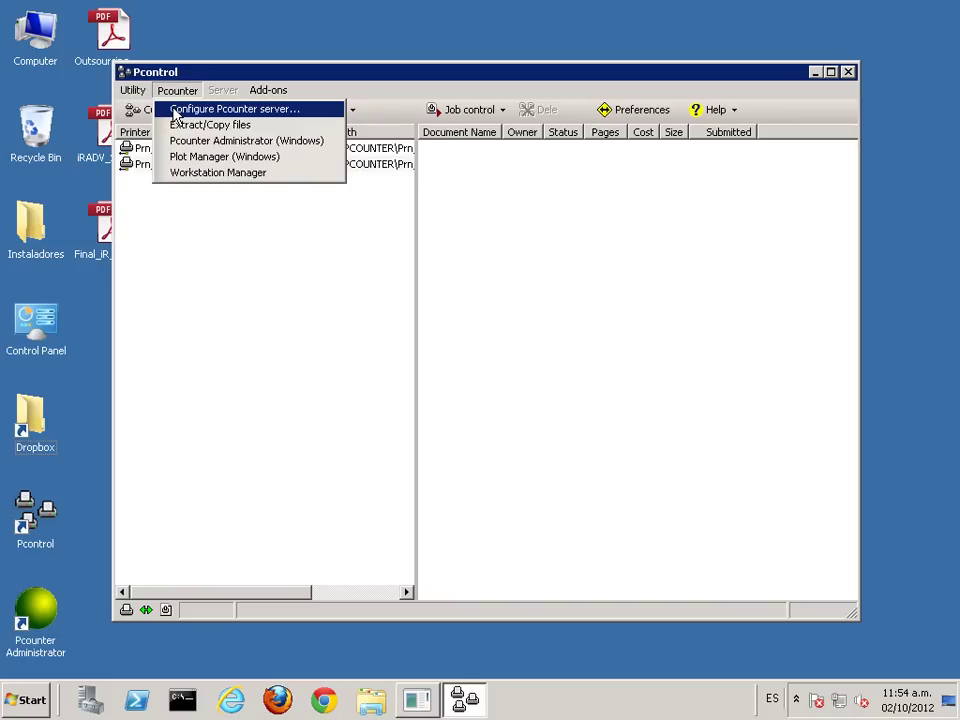
Step: Open the Pcounter server configuration for the PCOUNTER server
{"action": "left_click", "coordinate": [175, 112]}
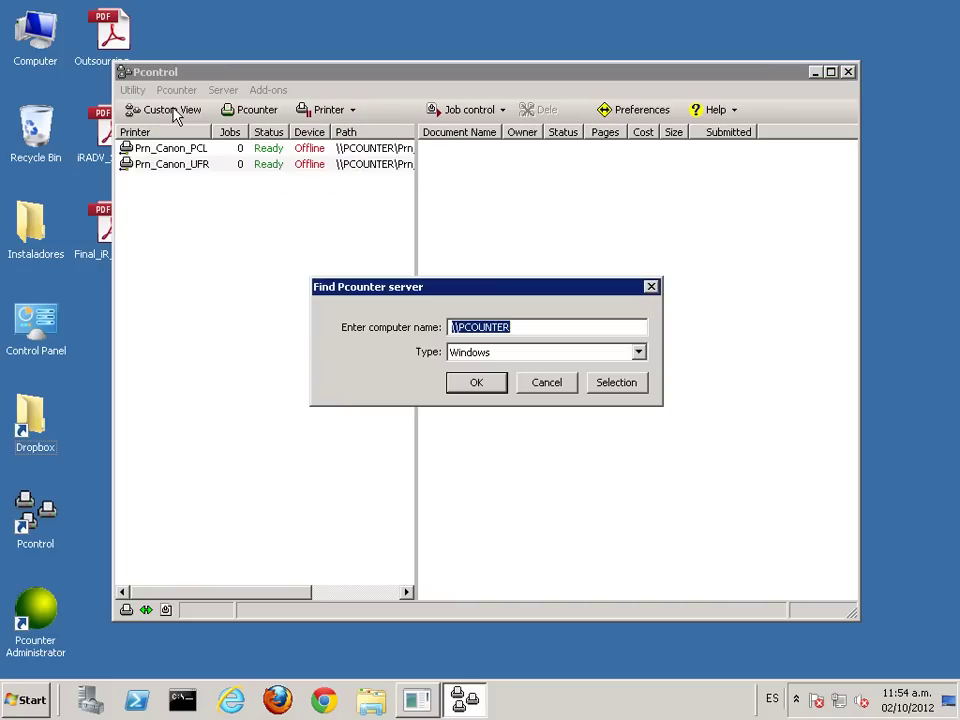
{"action": "left_click", "coordinate": [529, 327]}
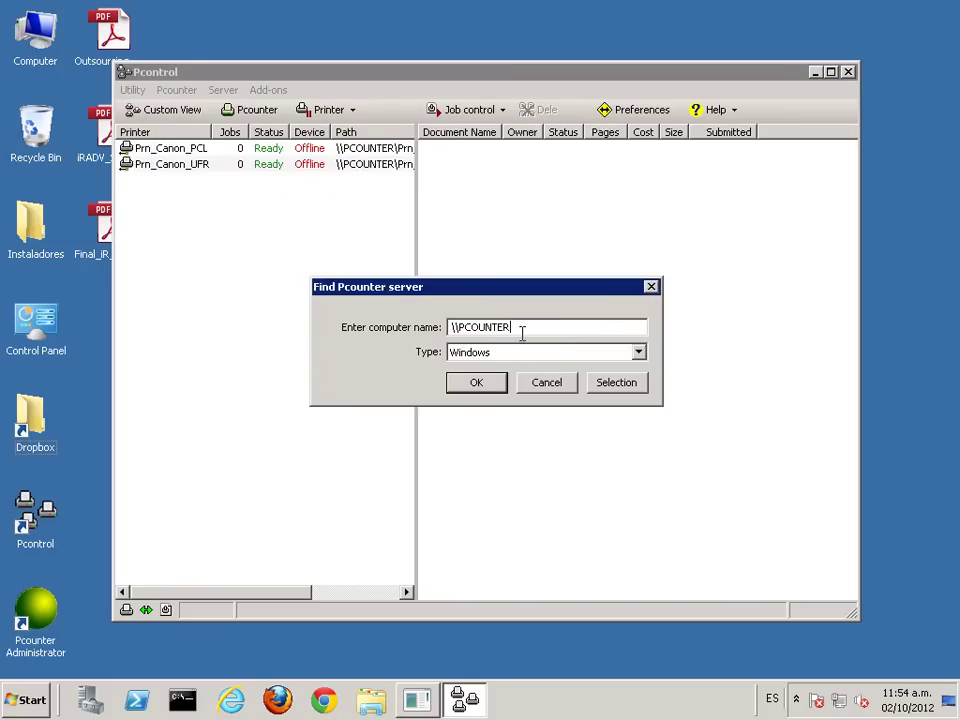
{"action": "left_click", "coordinate": [488, 387]}
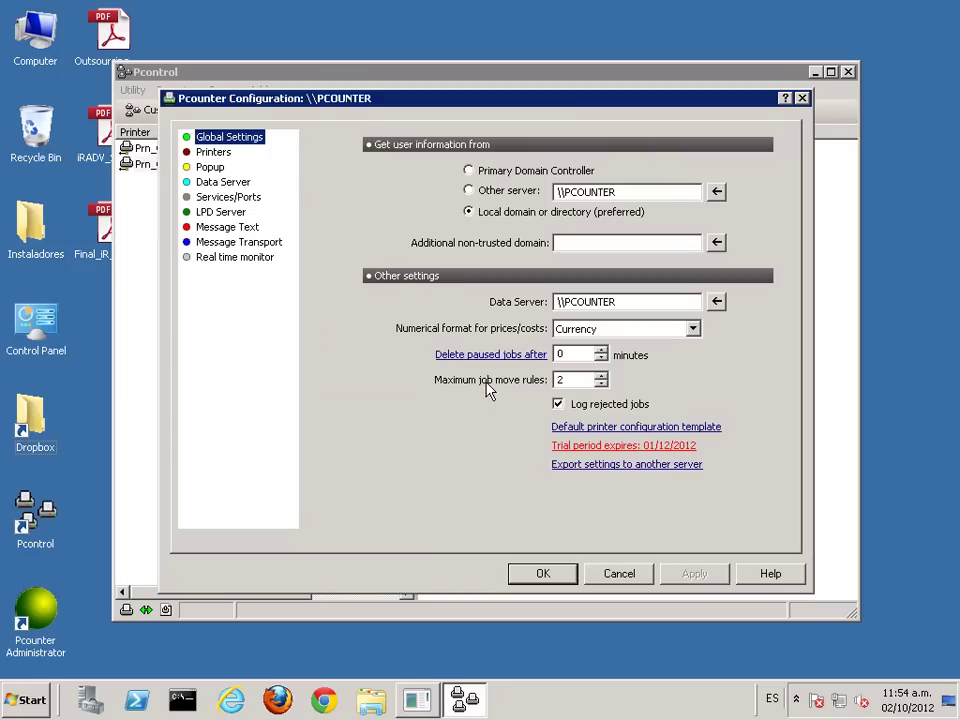
Step: List non-Pcounter printers, select Prn_Canon_UFR, and launch the Port Wizard
{"action": "left_click", "coordinate": [215, 153]}
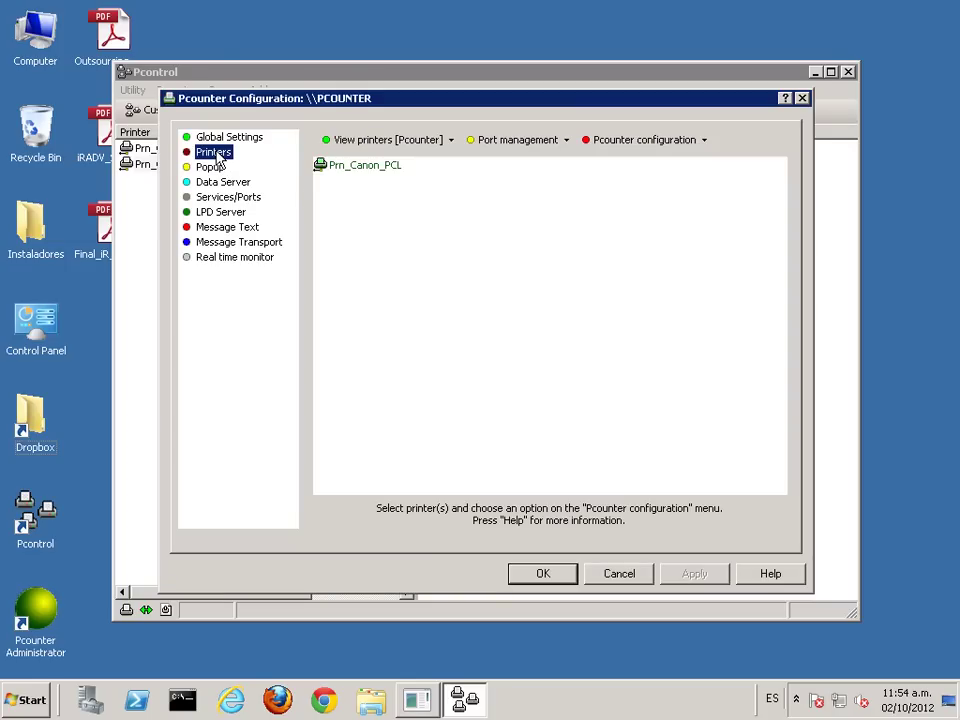
{"action": "left_click", "coordinate": [381, 145]}
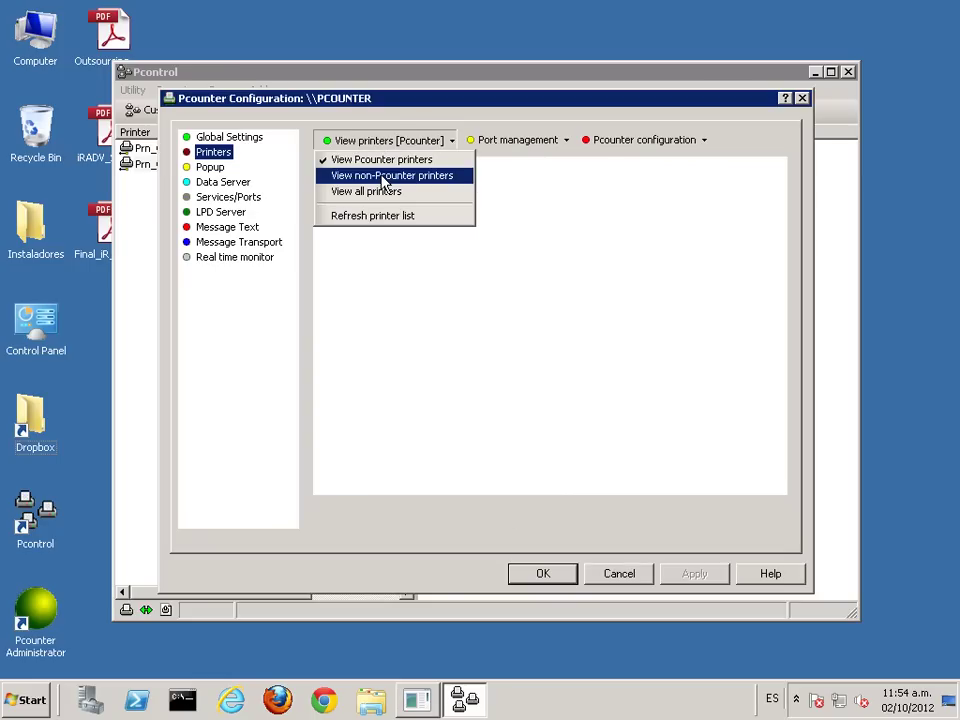
{"action": "left_click", "coordinate": [384, 176]}
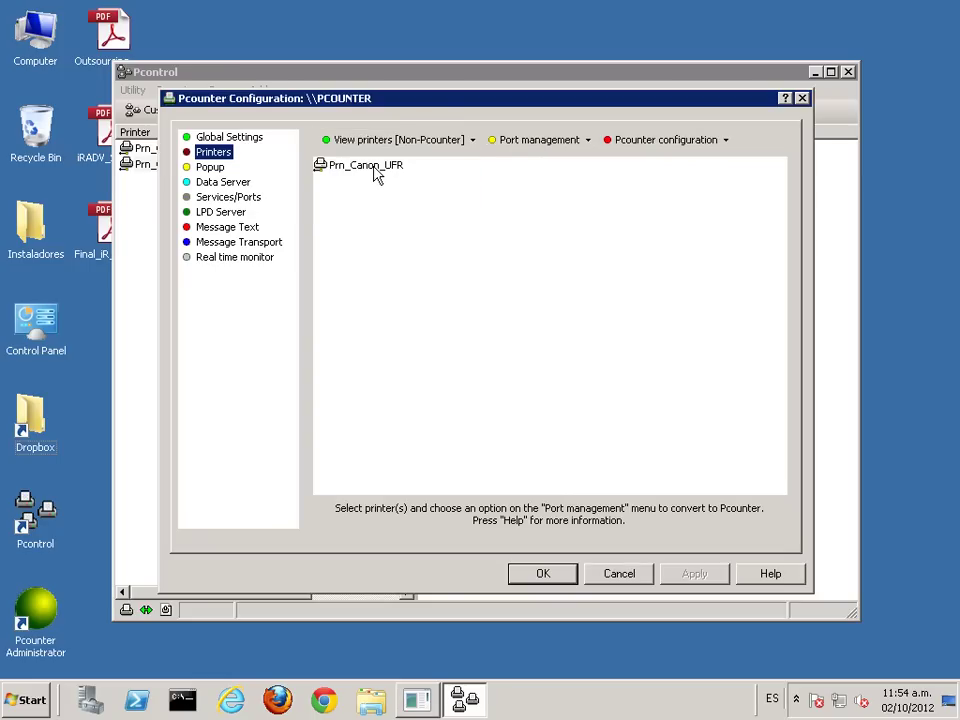
{"action": "left_click", "coordinate": [376, 168]}
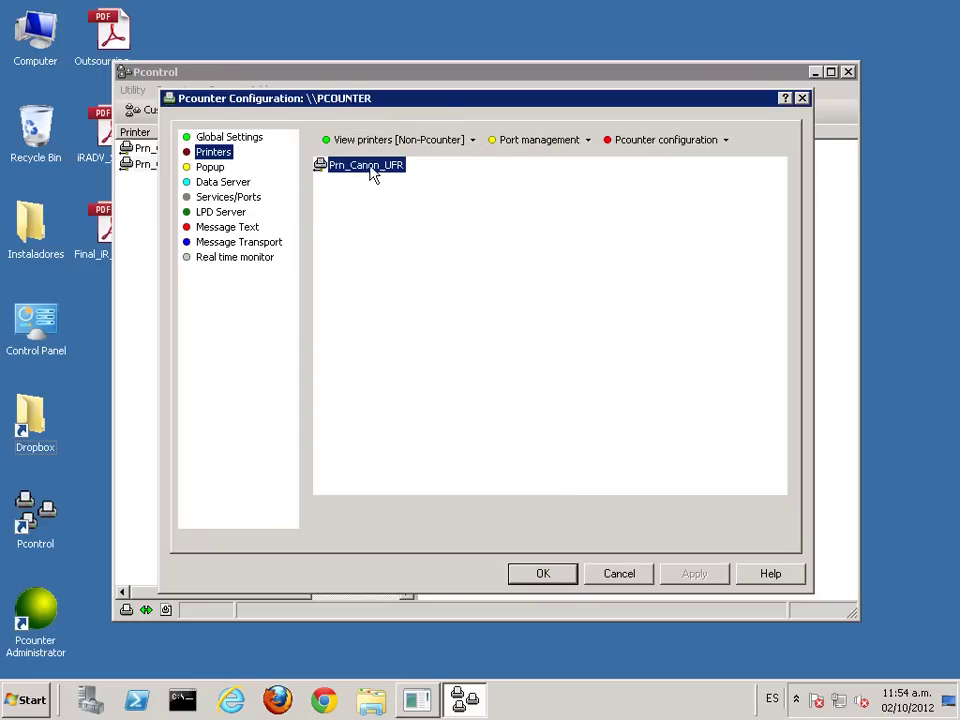
{"action": "left_click", "coordinate": [532, 146]}
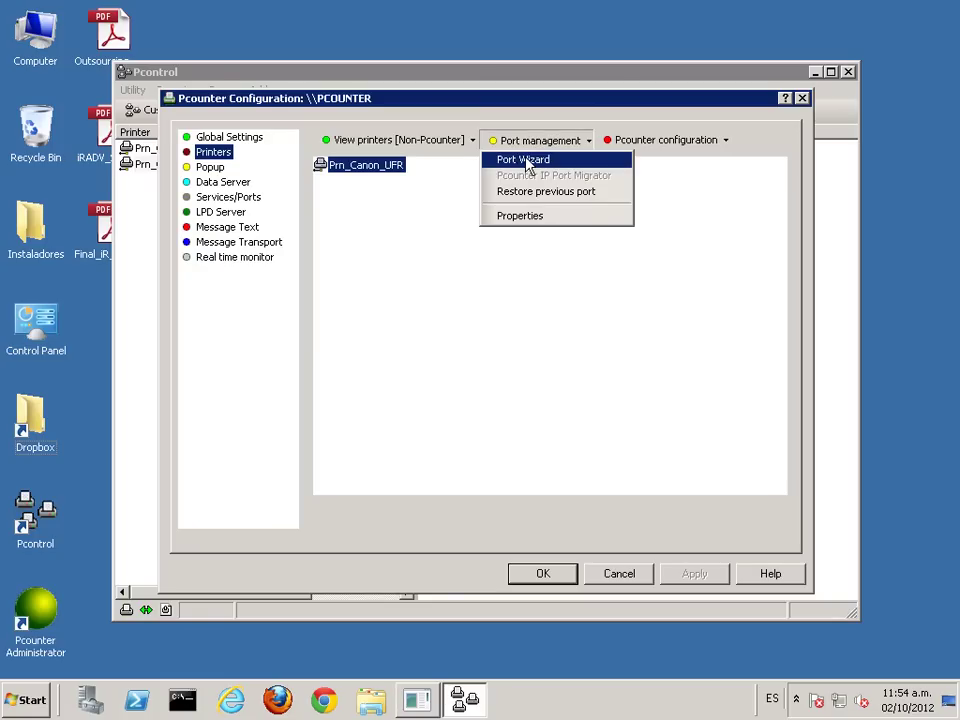
{"action": "left_click", "coordinate": [527, 161]}
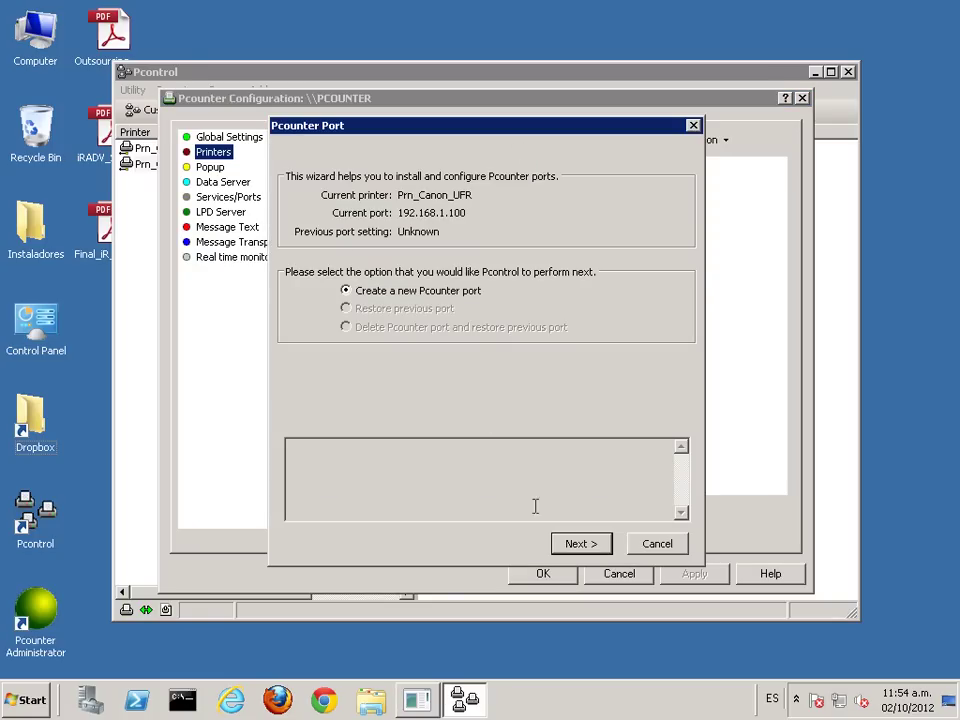
Step: Create a new Pcounter port, testing port 9100 and keeping SNMP usage at None
{"action": "left_click", "coordinate": [595, 547]}
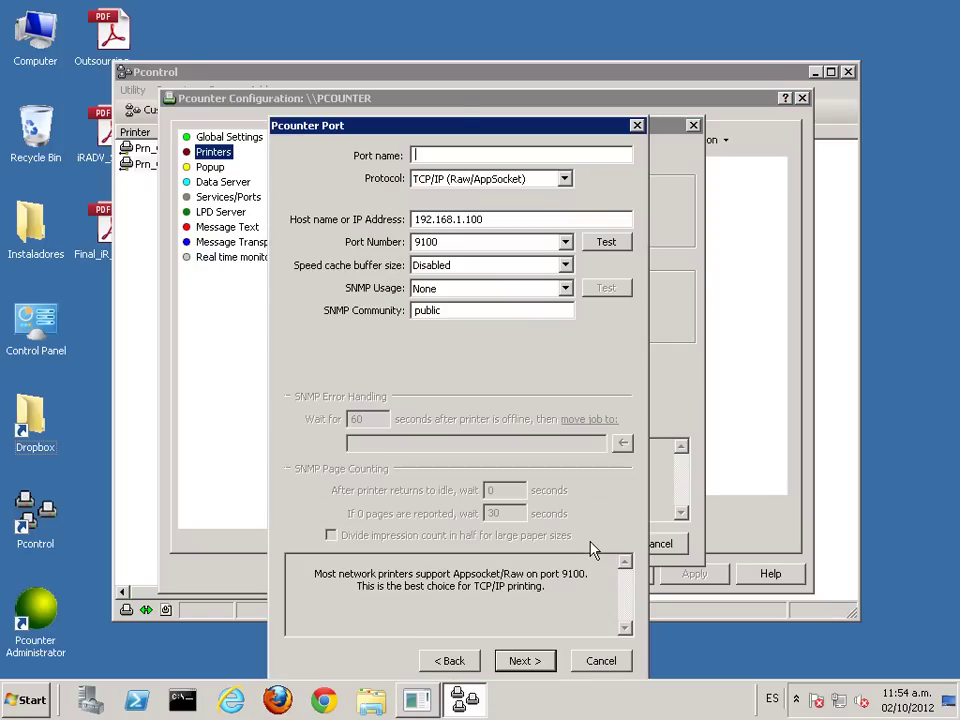
{"action": "left_click_drag", "start_coordinate": [435, 135], "coordinate": [432, 103]}
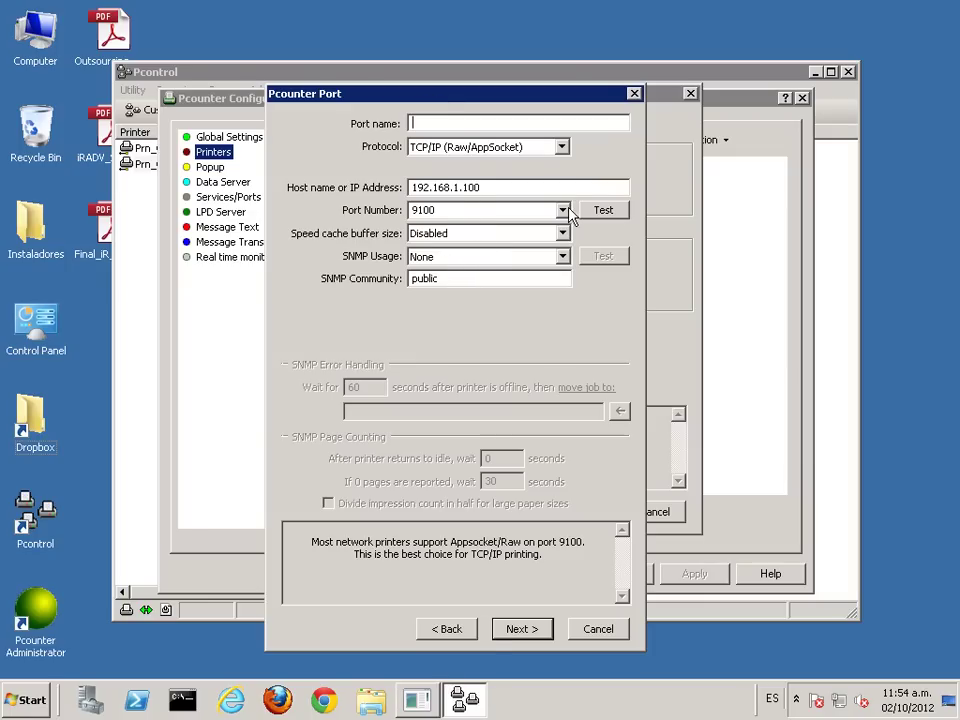
{"action": "left_click", "coordinate": [607, 211]}
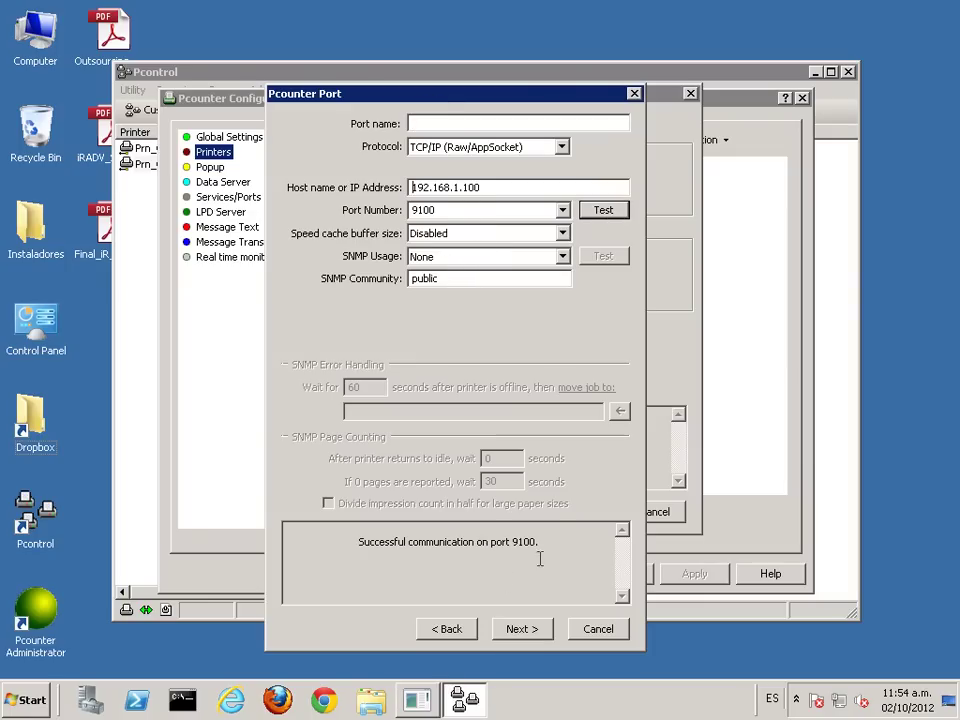
{"action": "left_click", "coordinate": [520, 260]}
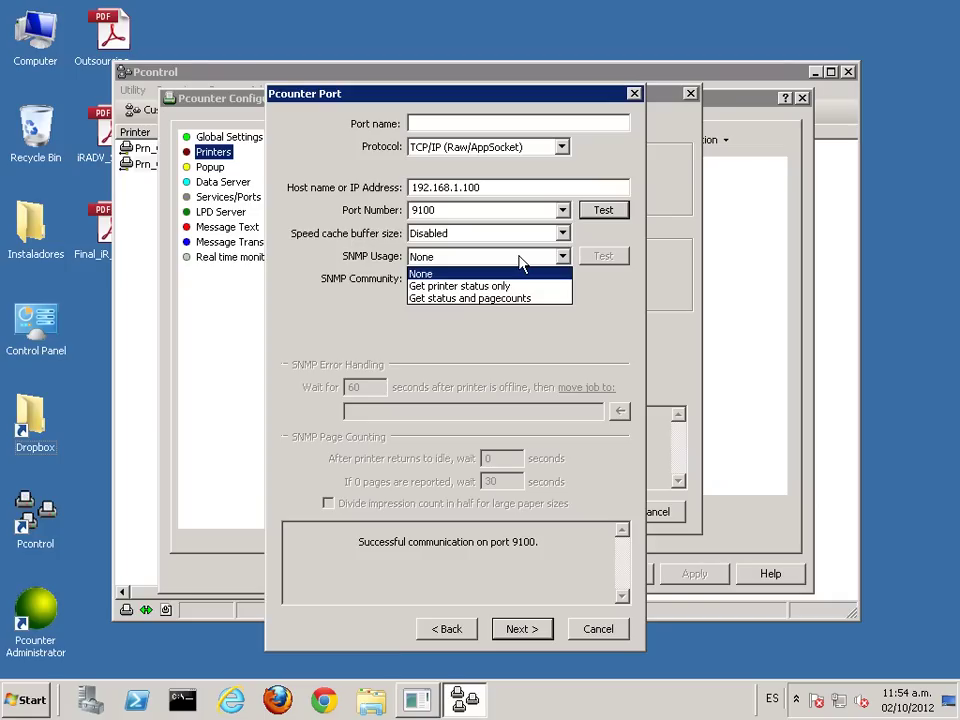
{"action": "left_click", "coordinate": [548, 308]}
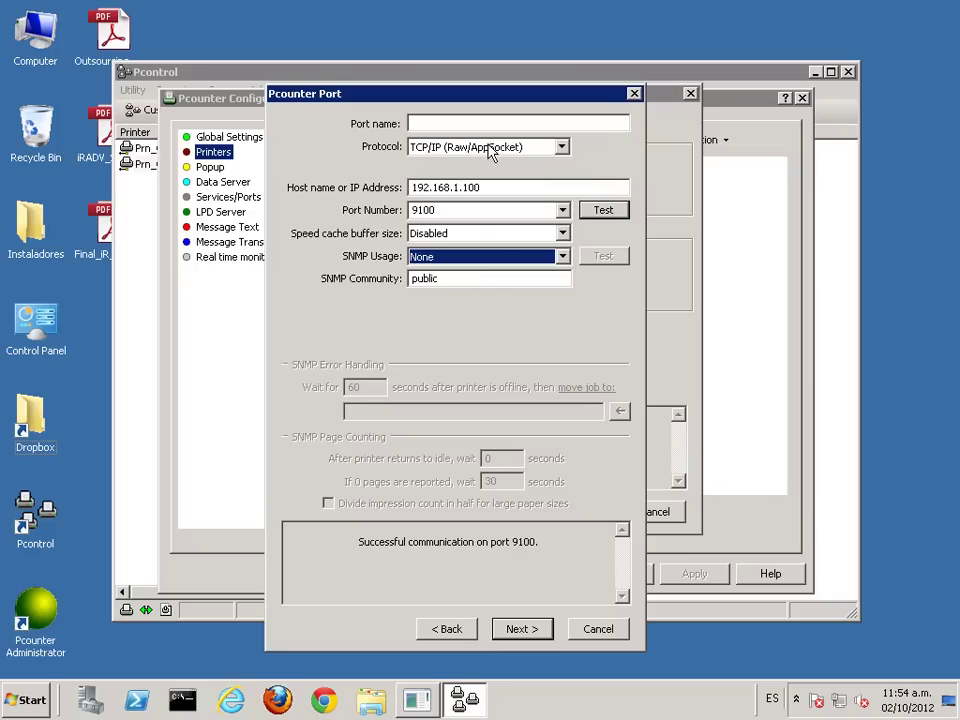
Step: Rename the port to the unique 192.168.1.100_1 and complete the installation
{"action": "left_click", "coordinate": [520, 630]}
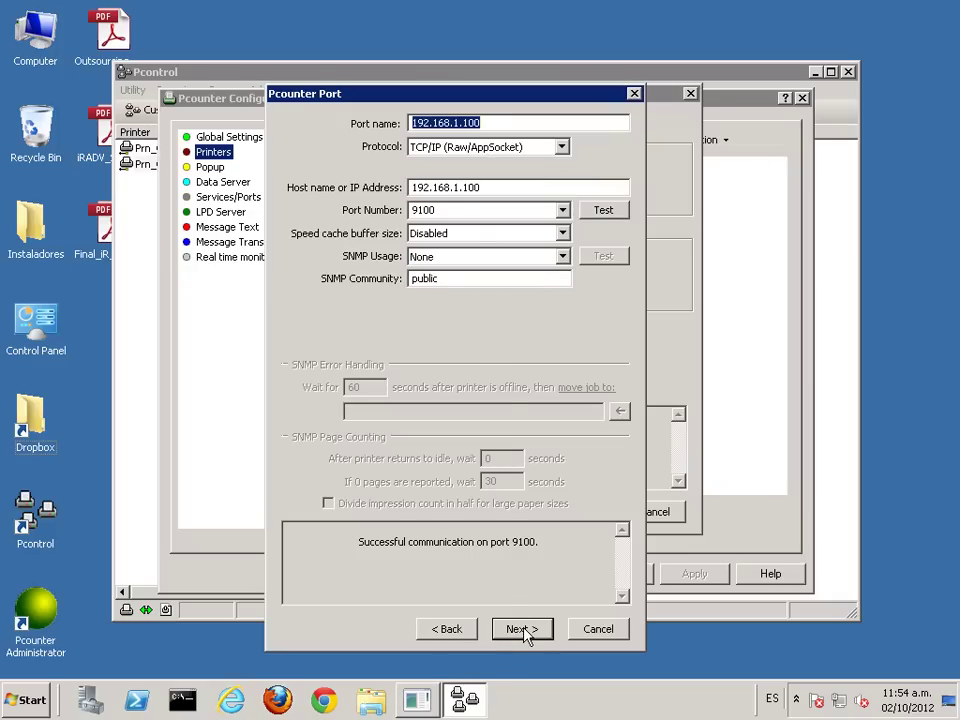
{"action": "left_click", "coordinate": [522, 630]}
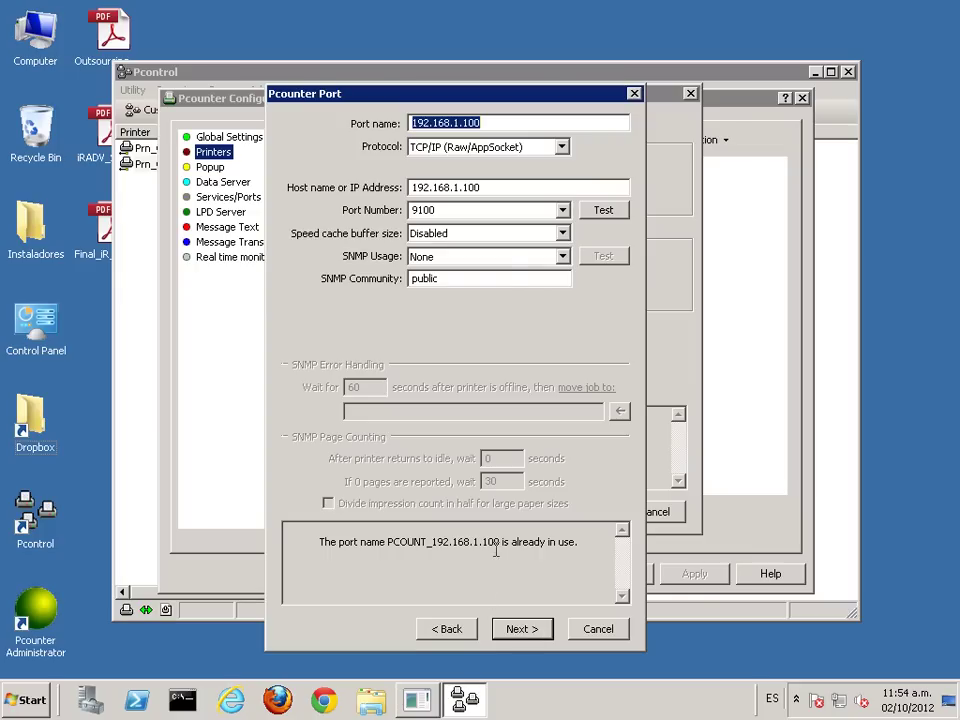
{"action": "left_click", "coordinate": [491, 122]}
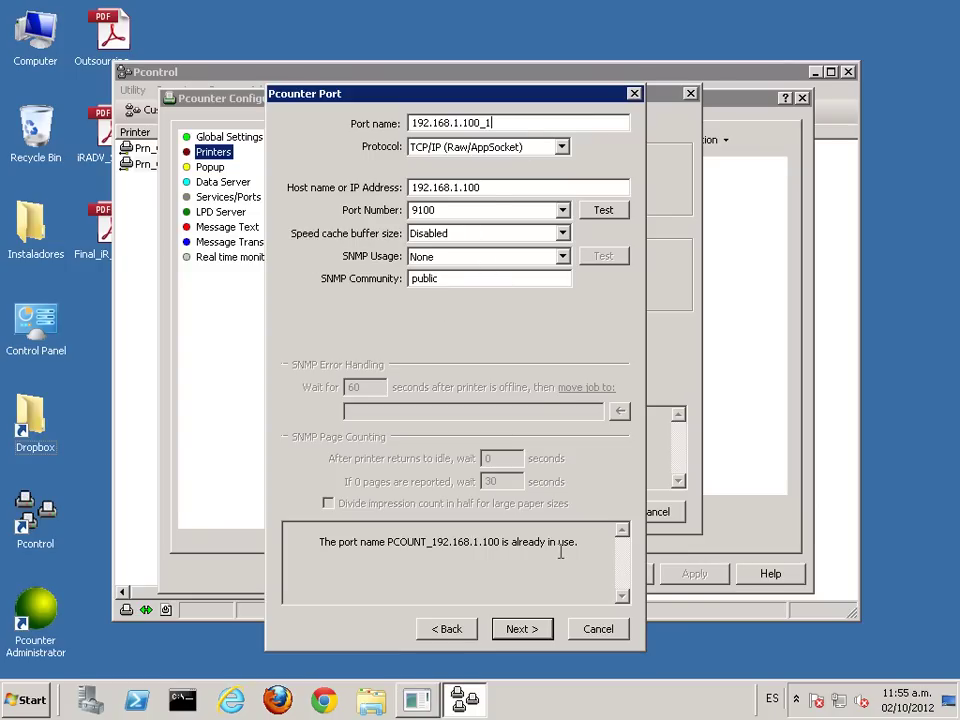
{"action": "left_click", "coordinate": [521, 629]}
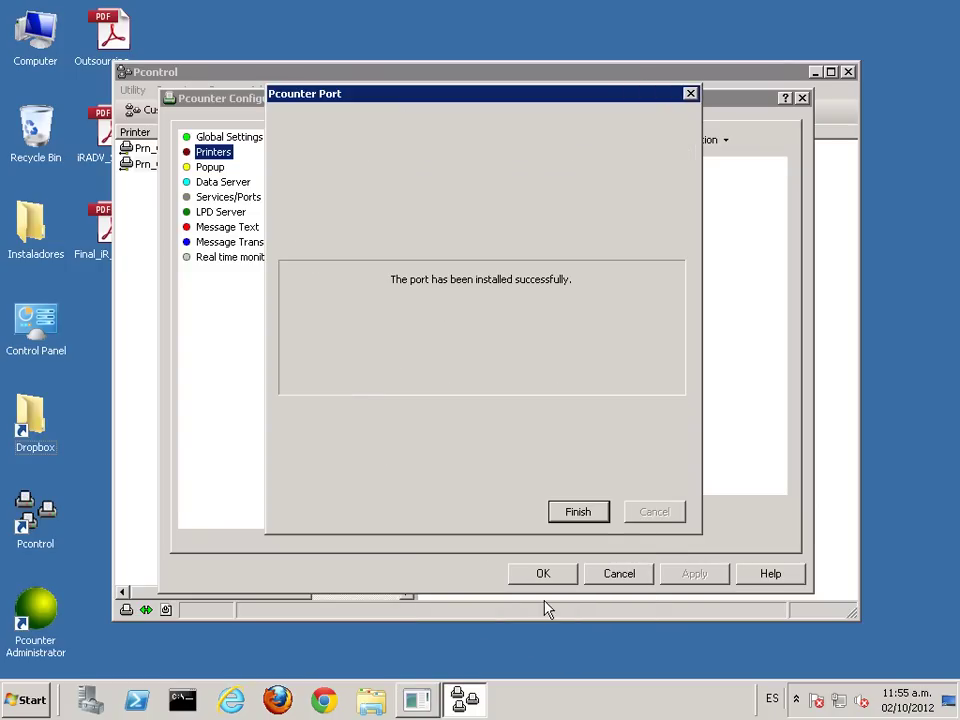
{"action": "left_click", "coordinate": [583, 513]}
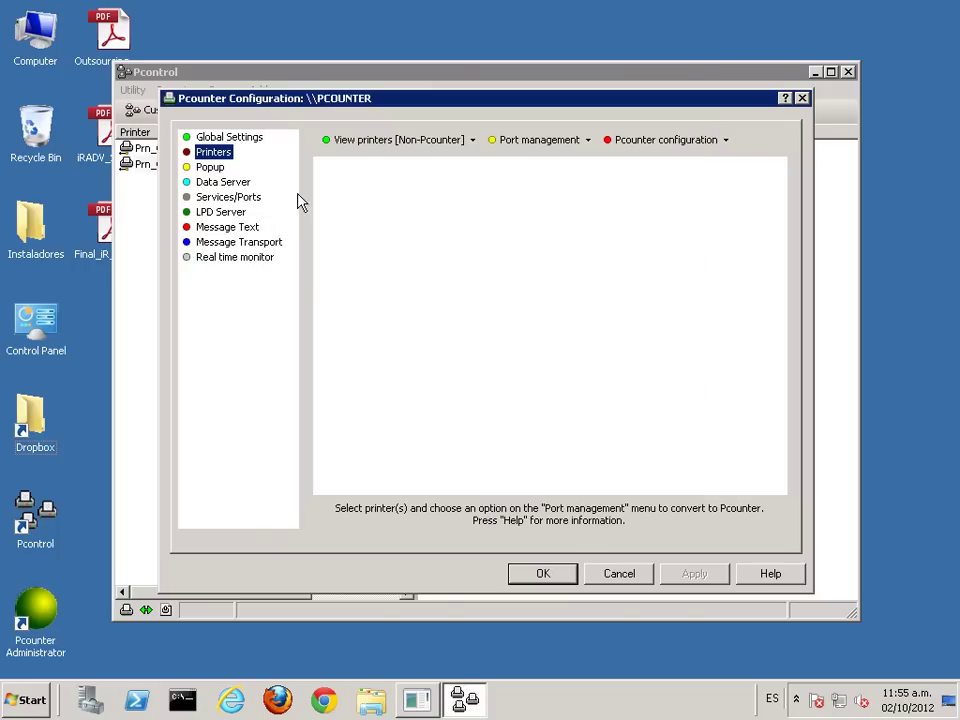
Step: Show only Pcounter printers and open Prn_Canon_UFR's Pcounter configuration
{"action": "left_click", "coordinate": [398, 141]}
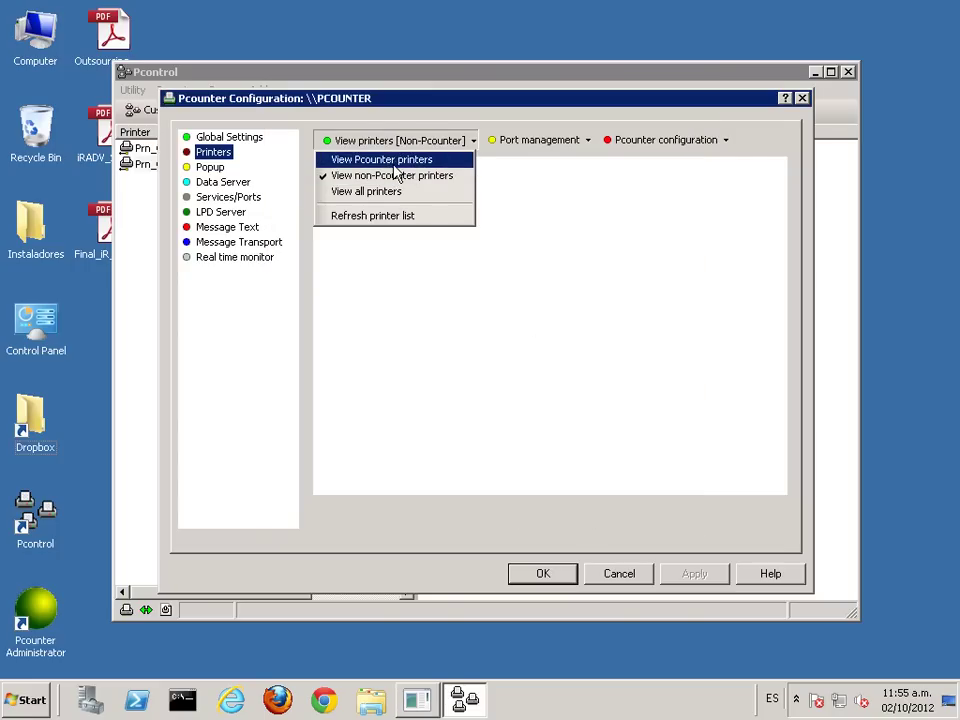
{"action": "left_click", "coordinate": [394, 161]}
{"action": "left_click", "coordinate": [375, 186]}
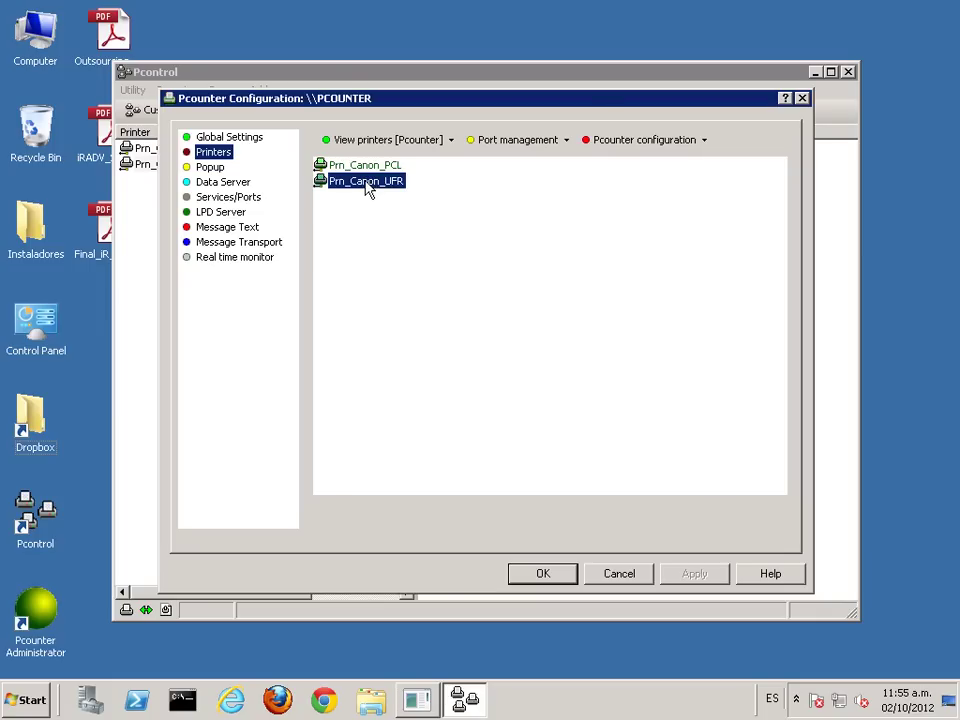
{"action": "double_click", "coordinate": [368, 190]}
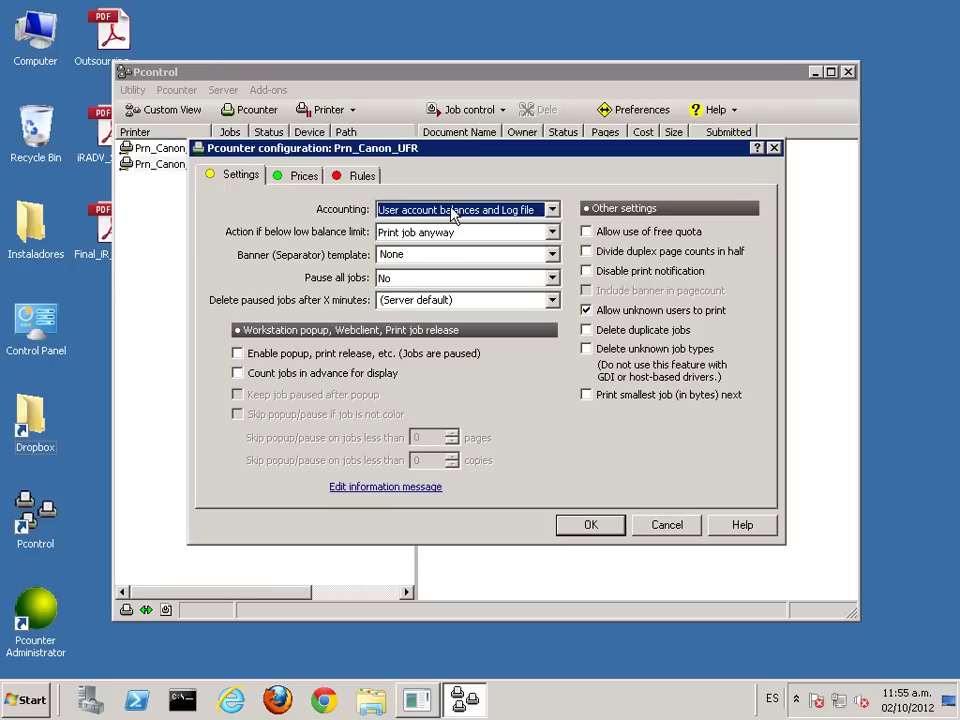
Step: Set the A4 page price to 0.2, review the rules, and save
{"action": "left_click", "coordinate": [302, 176]}
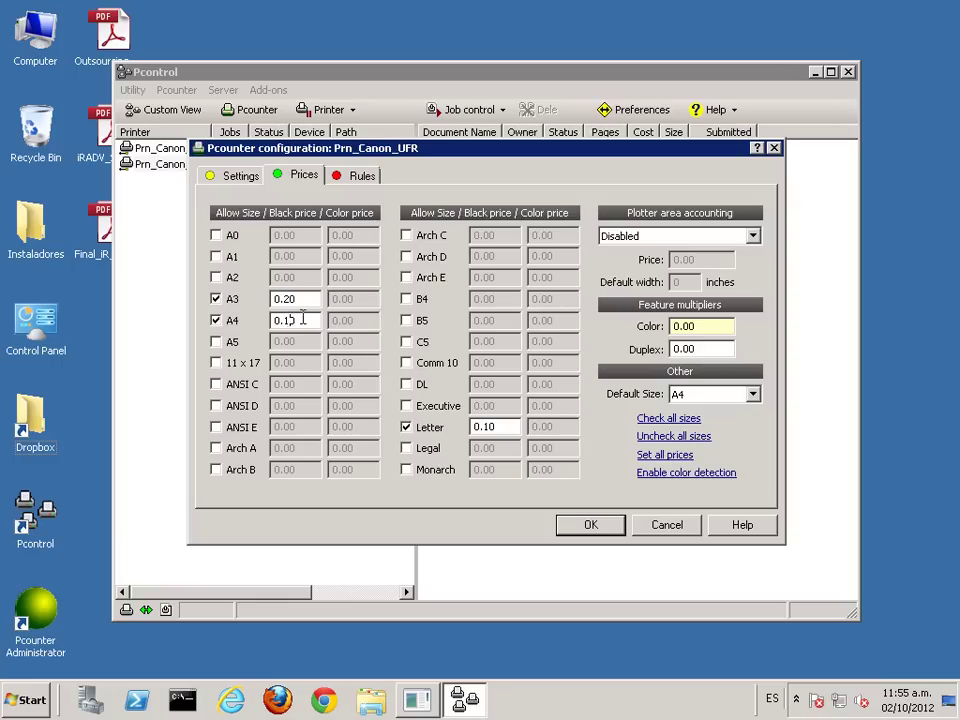
{"action": "type", "text": "2"}
{"action": "left_click", "coordinate": [362, 177]}
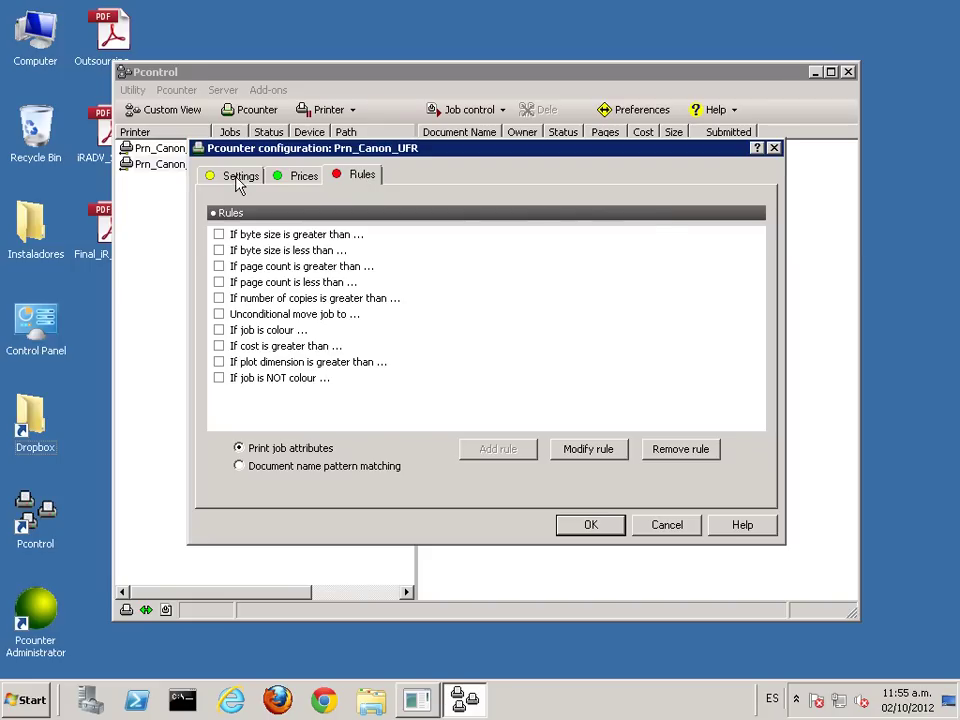
{"action": "left_click", "coordinate": [241, 176]}
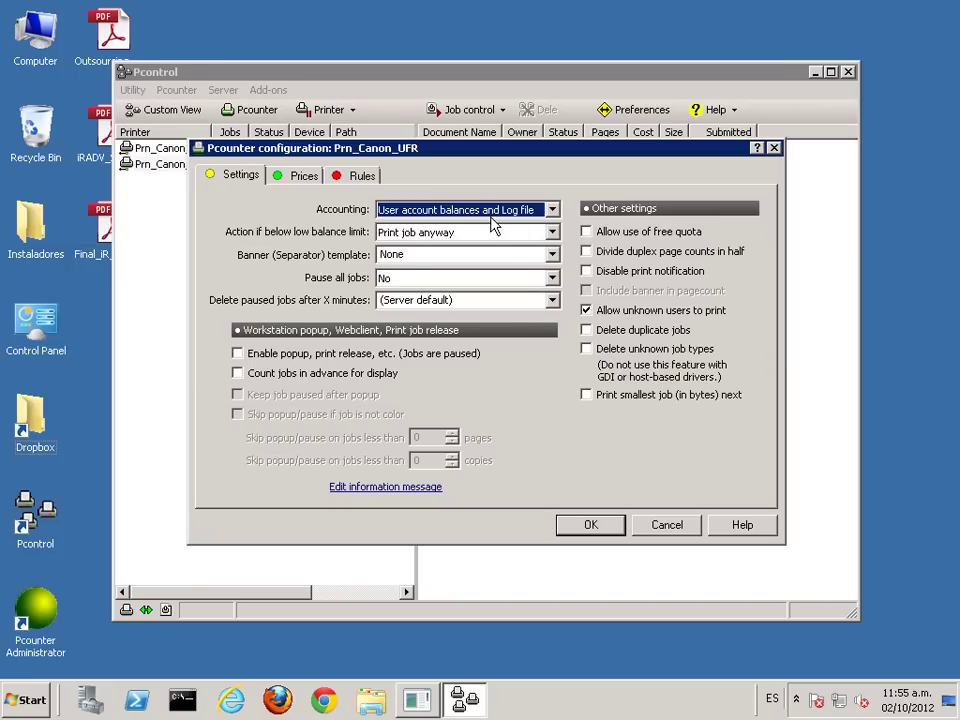
{"action": "left_click", "coordinate": [596, 522]}
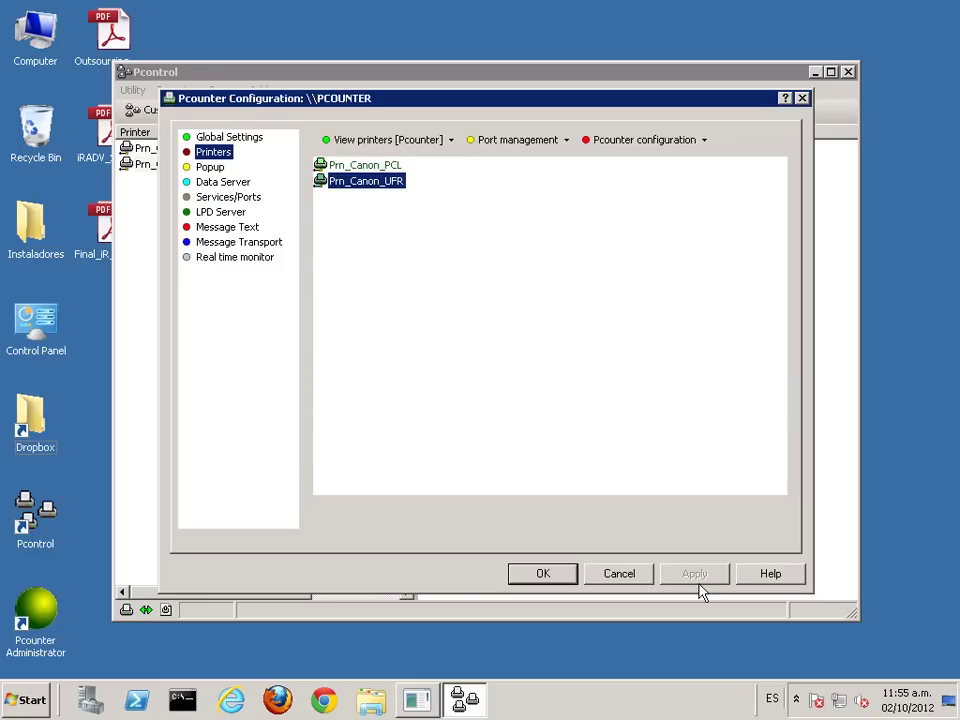
Step: Inspect the action menus of Prn_Canon_UFR and Prn_Canon_PCL without choosing anything
{"action": "left_click", "coordinate": [369, 167]}
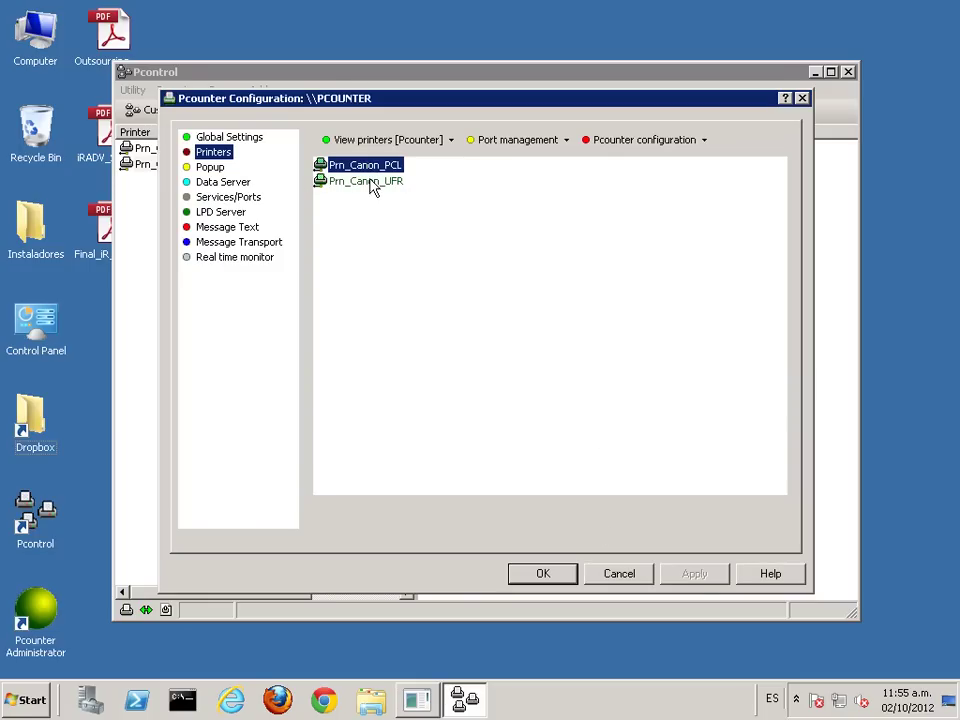
{"action": "left_click", "coordinate": [373, 186]}
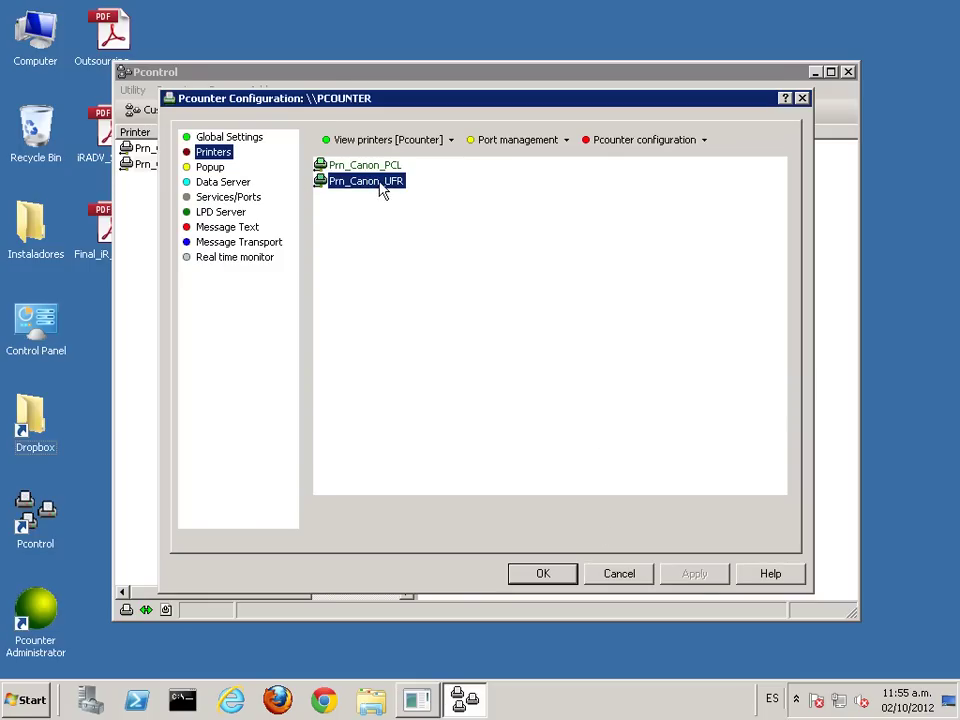
{"action": "right_click", "coordinate": [381, 191]}
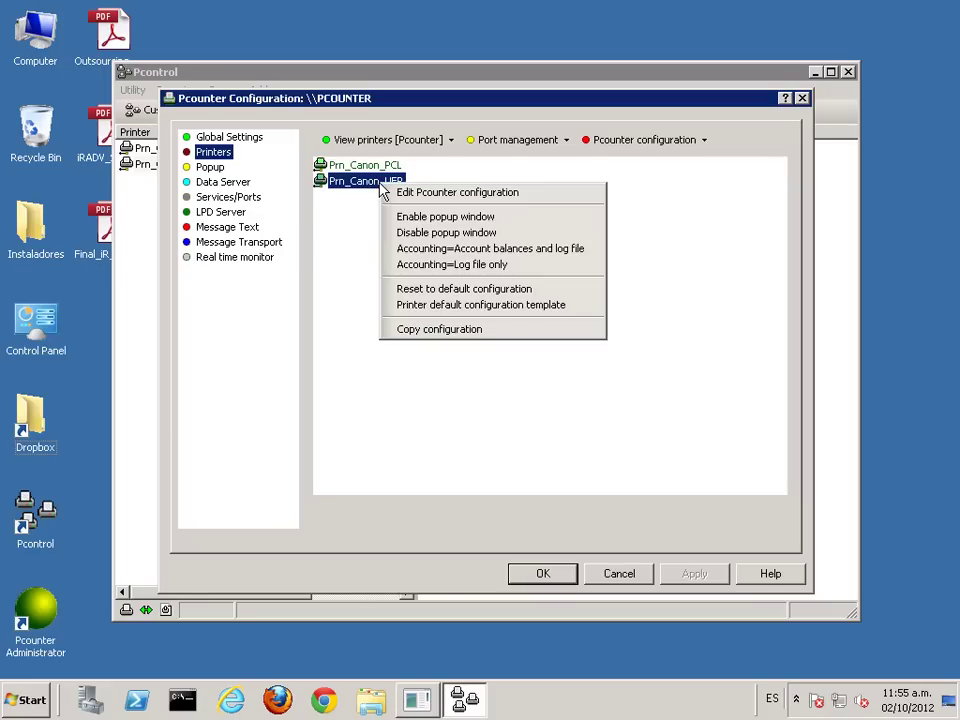
{"action": "left_click", "coordinate": [476, 399]}
{"action": "left_click", "coordinate": [366, 166]}
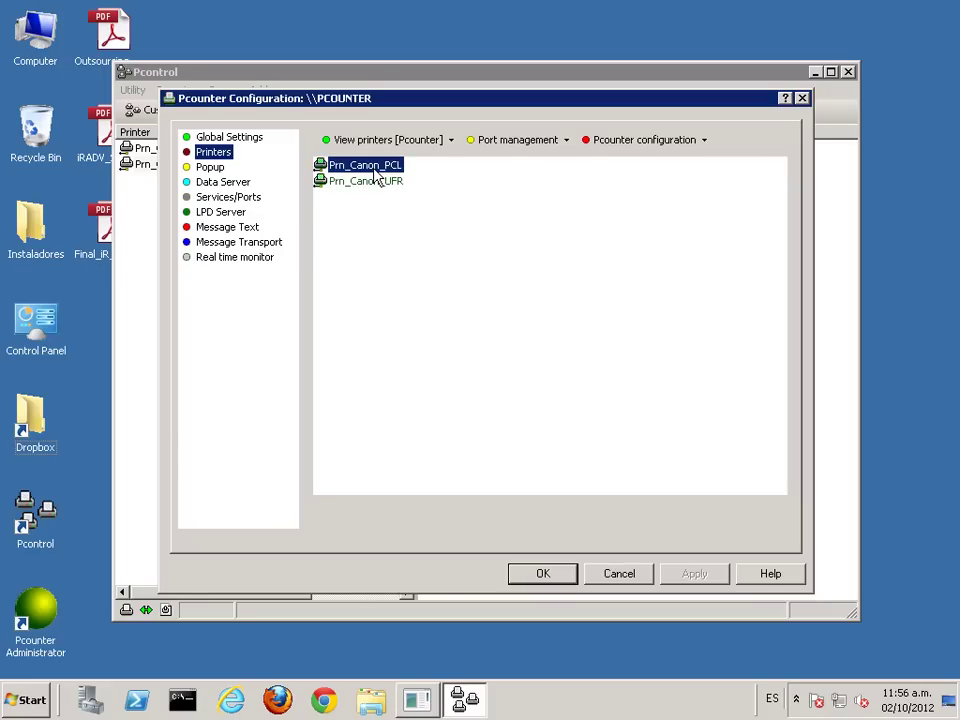
{"action": "right_click", "coordinate": [374, 171]}
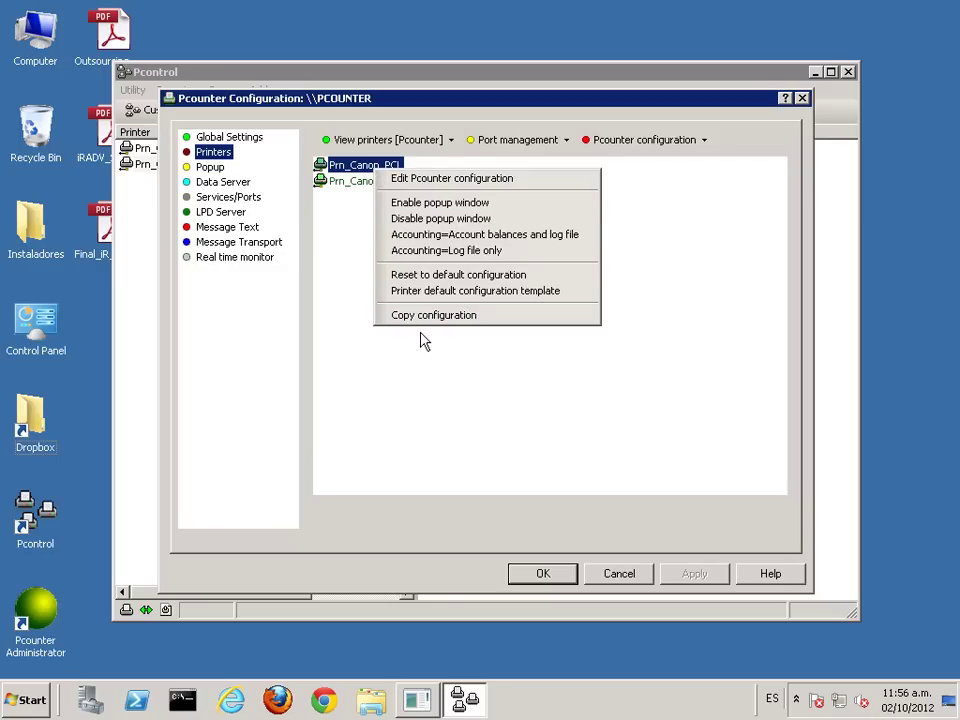
{"action": "left_click", "coordinate": [452, 388]}
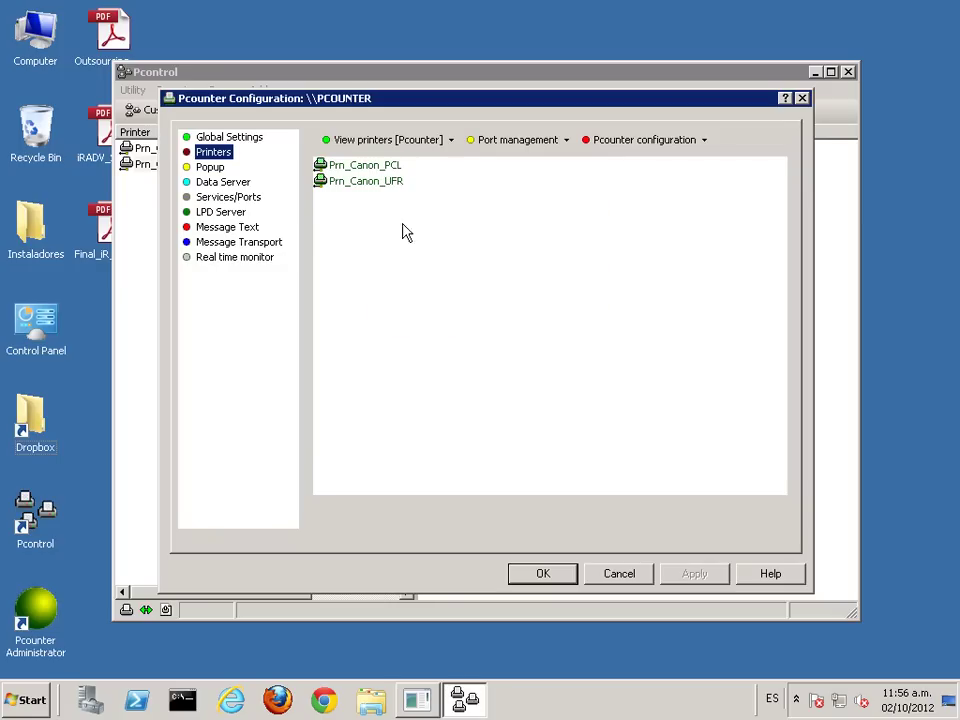
Step: Copy the Prn_Canon_UFR configuration and bring up Prn_Canon_PCL's actions for pasting
{"action": "right_click", "coordinate": [375, 183]}
{"action": "left_click", "coordinate": [430, 331]}
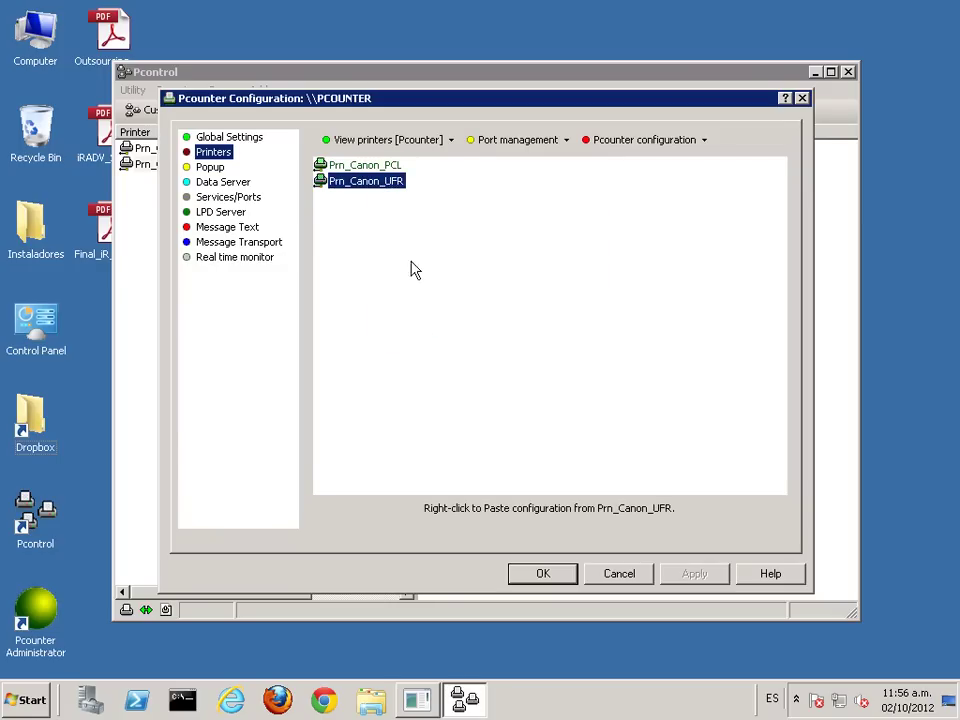
{"action": "left_click", "coordinate": [372, 167]}
{"action": "right_click", "coordinate": [372, 168]}
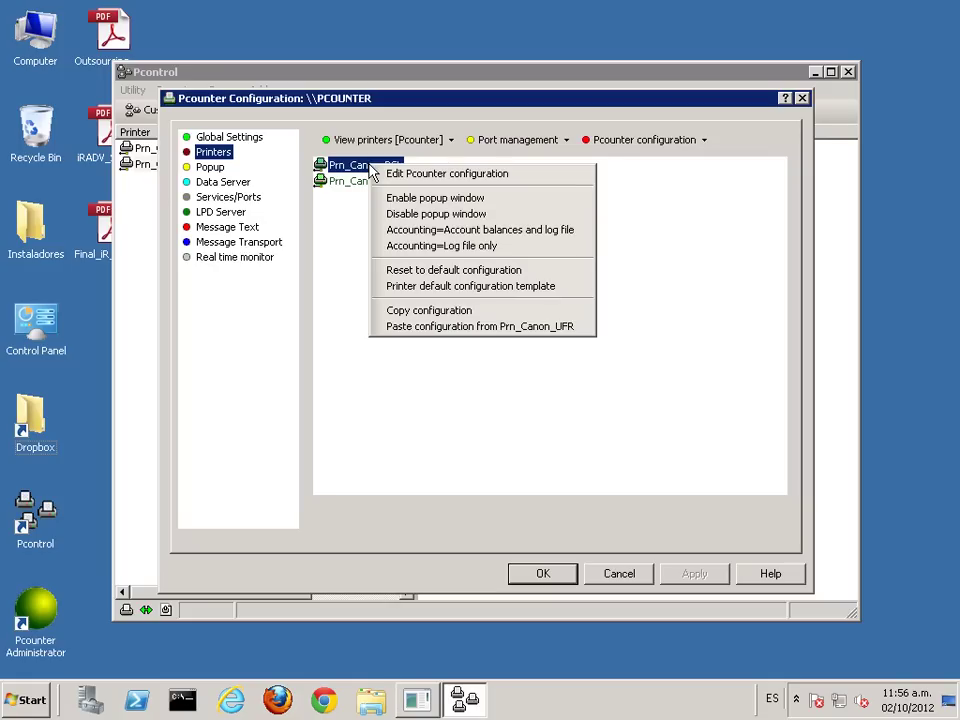
{"action": "left_click", "coordinate": [414, 216]}
Step: Review Prn_Canon_UFR's configuration, then close it, the server configuration, and Pcontrol
{"action": "double_click", "coordinate": [392, 186]}
{"action": "left_click", "coordinate": [352, 177]}
{"action": "left_click", "coordinate": [243, 185]}
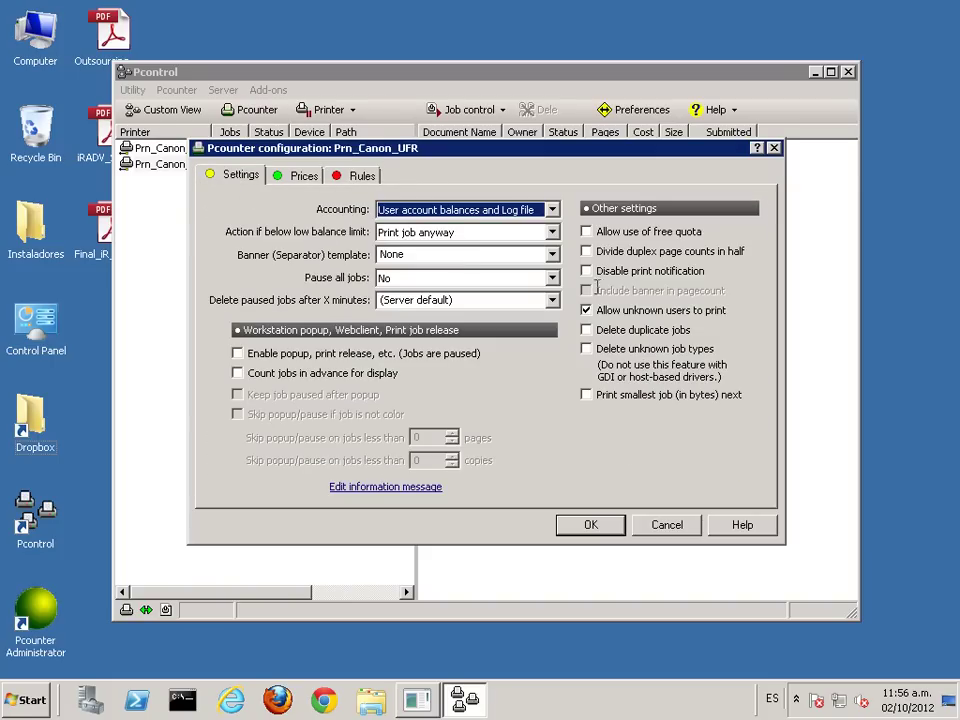
{"action": "left_click", "coordinate": [773, 149]}
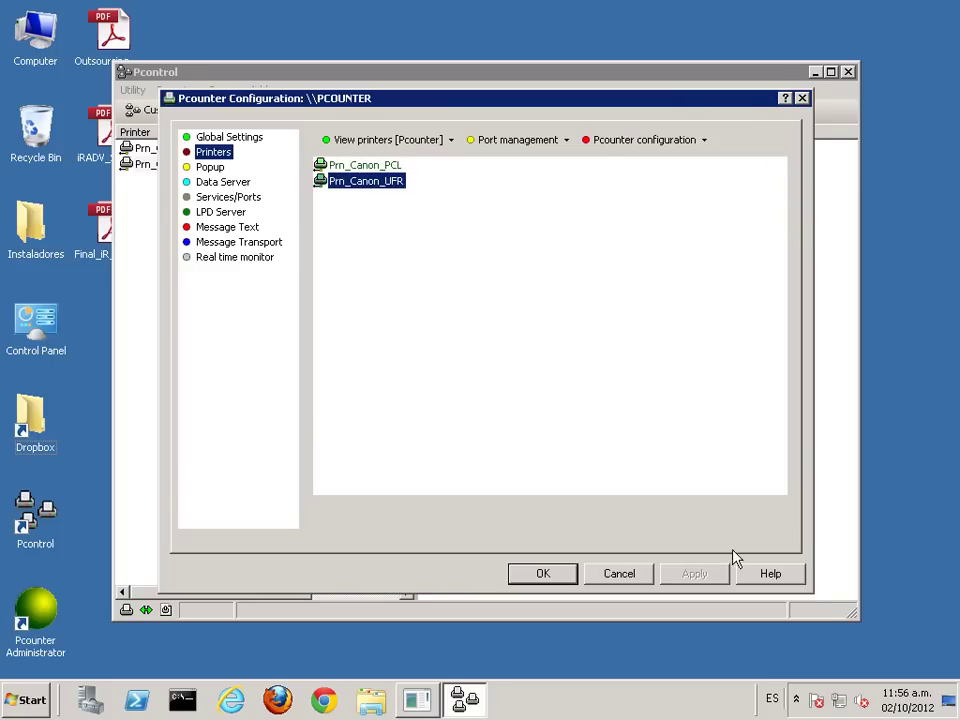
{"action": "left_click", "coordinate": [555, 579]}
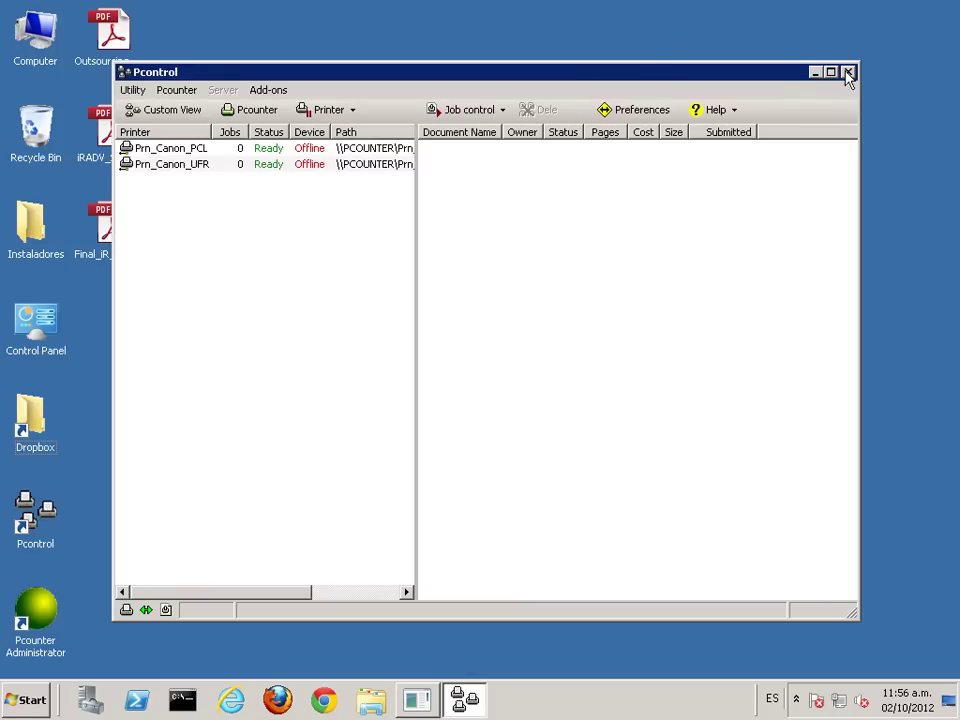
{"action": "left_click", "coordinate": [848, 72]}
Step: Open Final_iR_Advance_spa.pdf maximized and print it to Prn_Canon_UFR
{"action": "left_click", "coordinate": [107, 222]}
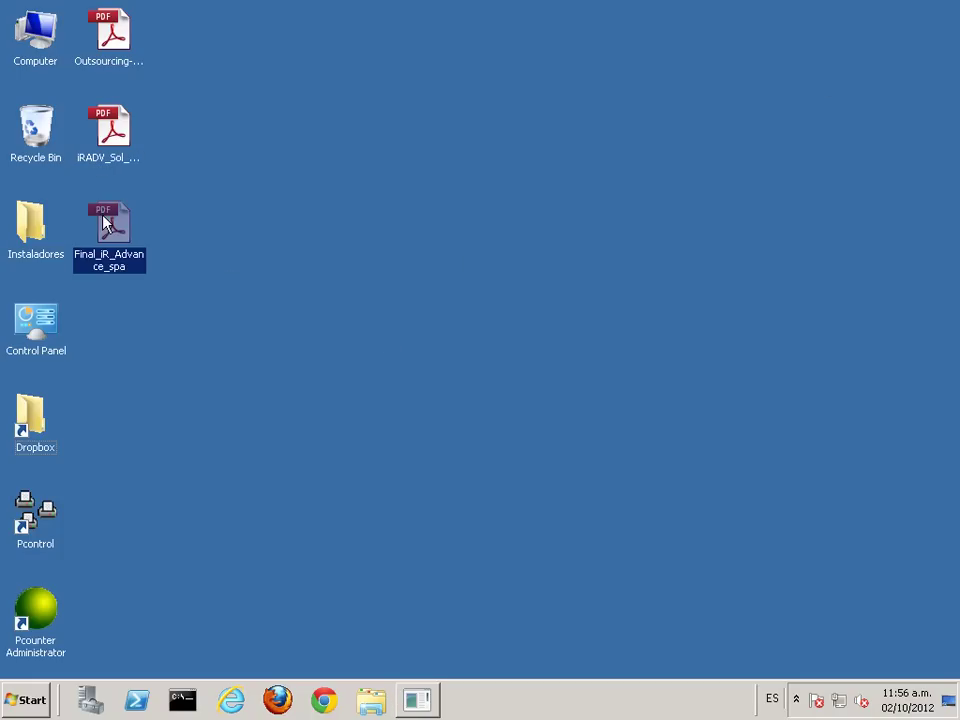
{"action": "double_click", "coordinate": [117, 235]}
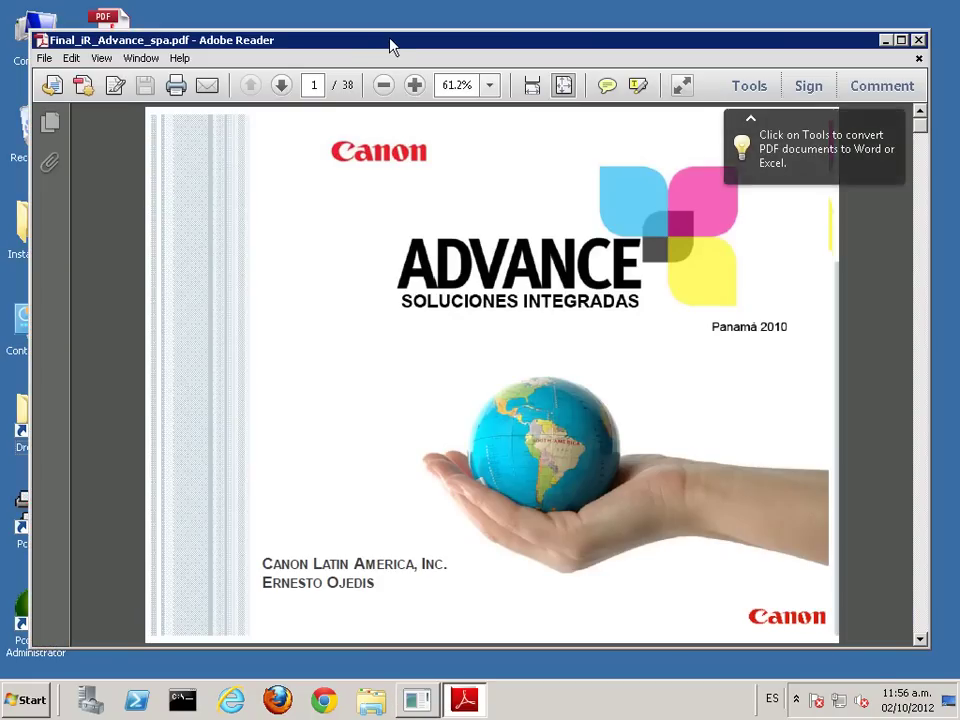
{"action": "double_click", "coordinate": [388, 42]}
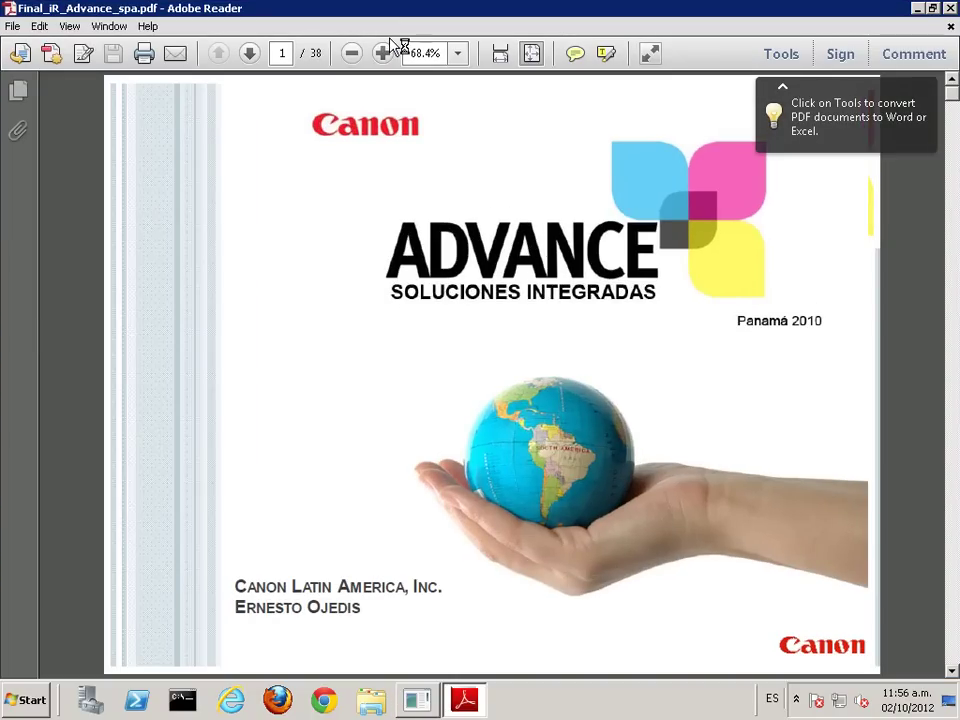
{"action": "key", "text": "ctrl+p"}
{"action": "left_click", "coordinate": [350, 93]}
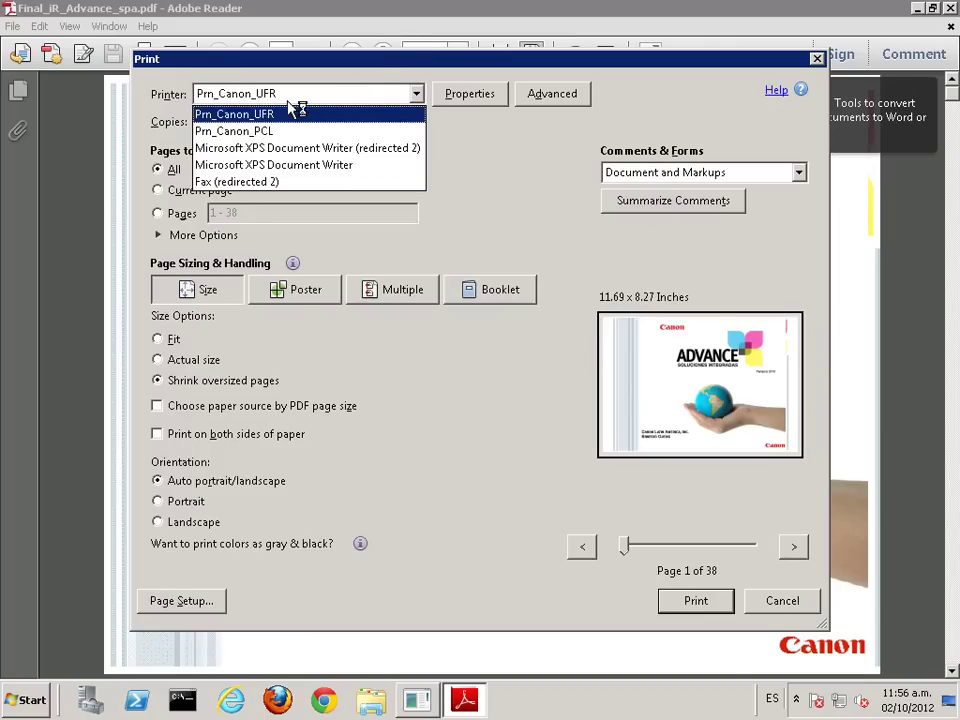
{"action": "left_click", "coordinate": [312, 114]}
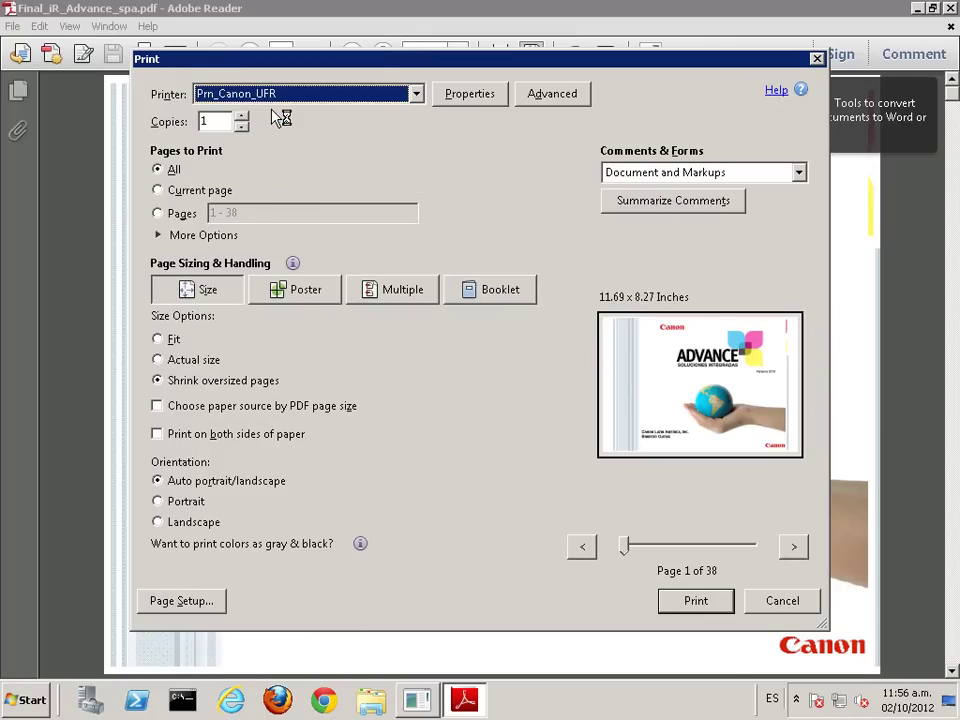
{"action": "left_click", "coordinate": [692, 604]}
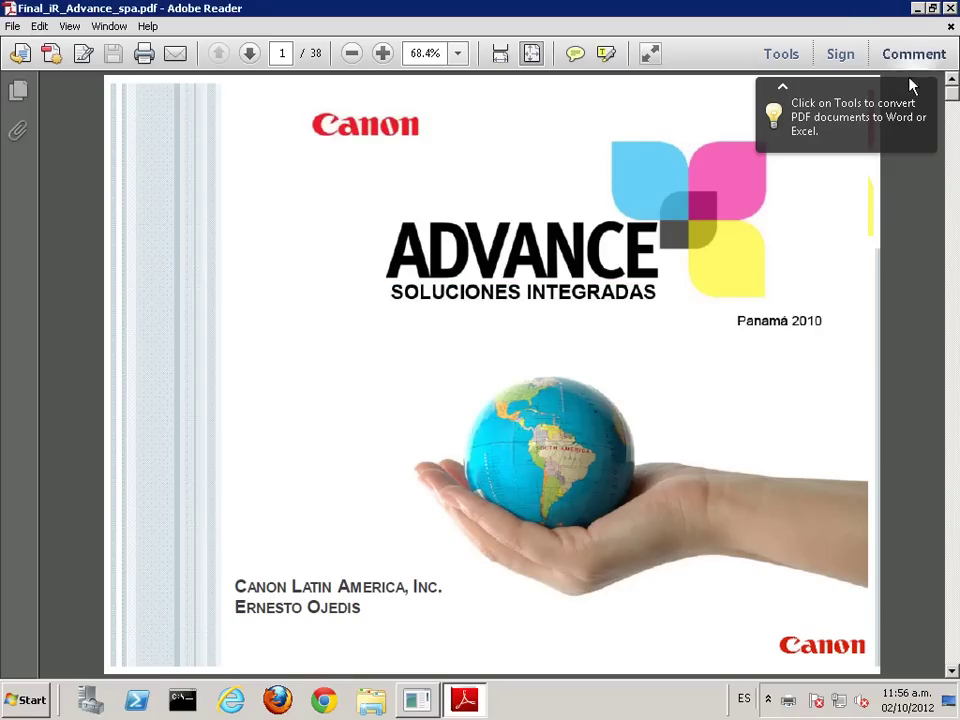
Step: Reopen the PDF and print it to Prn_Canon_PCL
{"action": "left_click", "coordinate": [950, 8]}
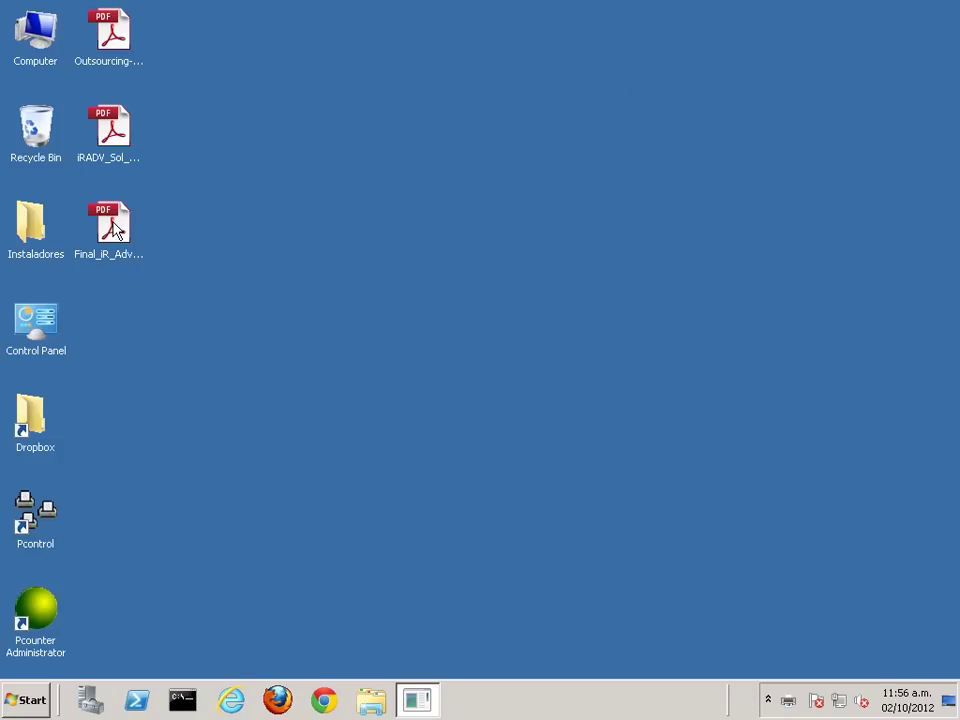
{"action": "double_click", "coordinate": [116, 226]}
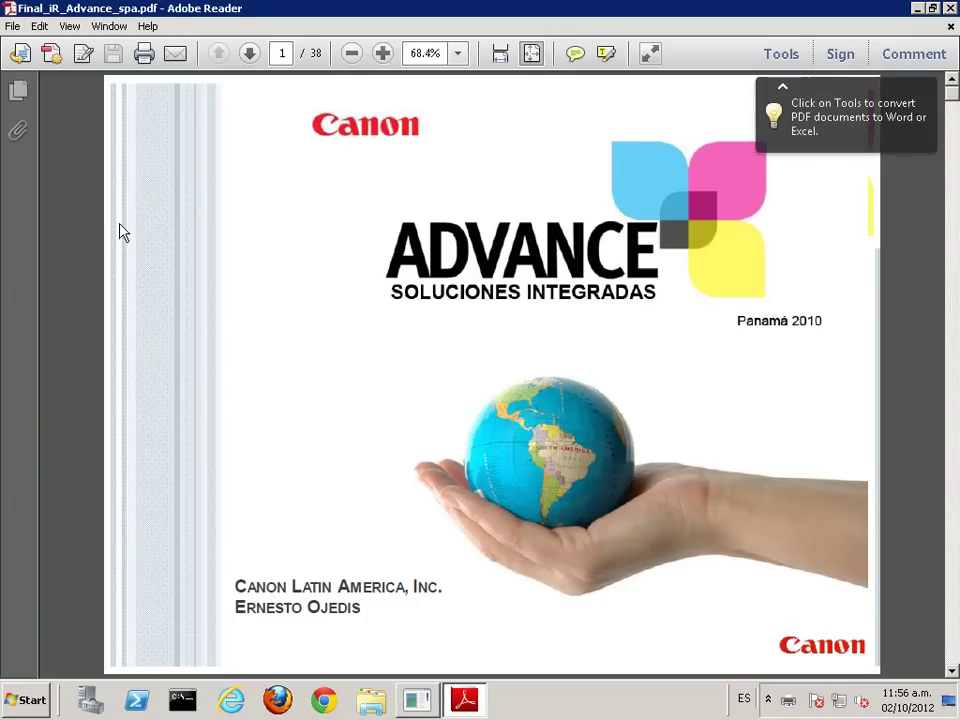
{"action": "key", "text": "ctrl+p"}
{"action": "left_click", "coordinate": [361, 94]}
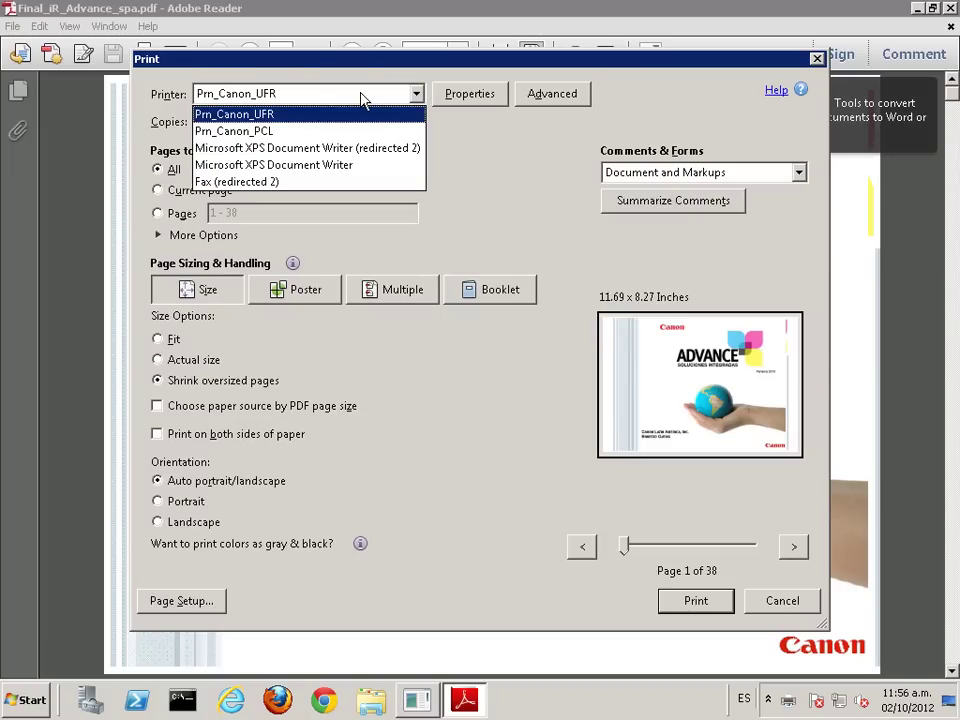
{"action": "left_click", "coordinate": [309, 132]}
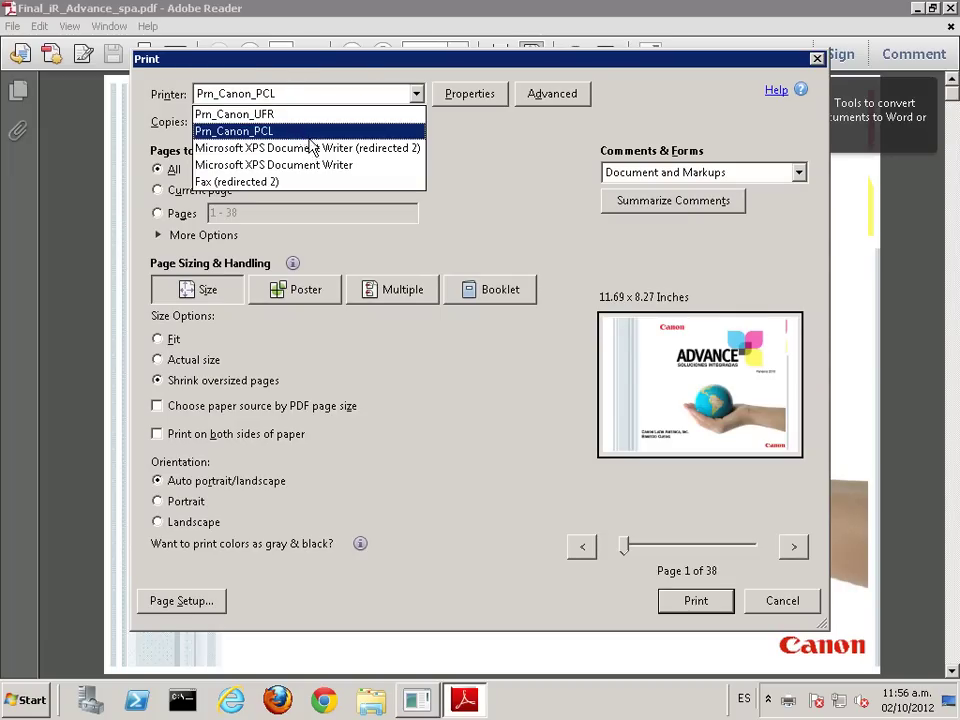
{"action": "left_click", "coordinate": [694, 602]}
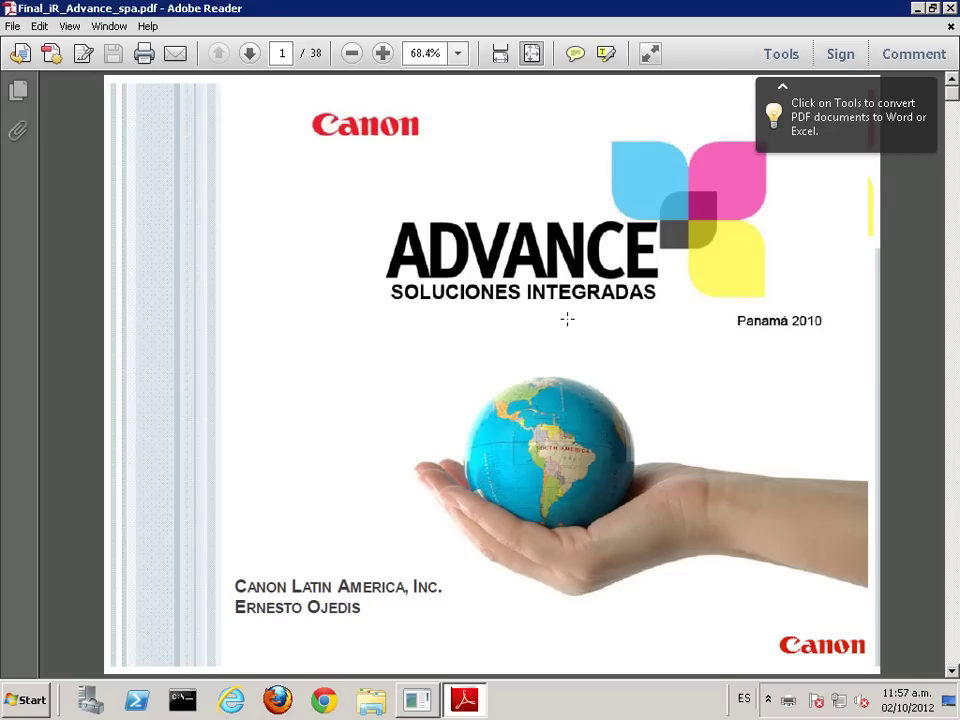
Step: Close the previous PDF and print iRADV_Sol_Guide-Final double-sided on Prn_Canon_UFR
{"action": "left_click", "coordinate": [950, 8]}
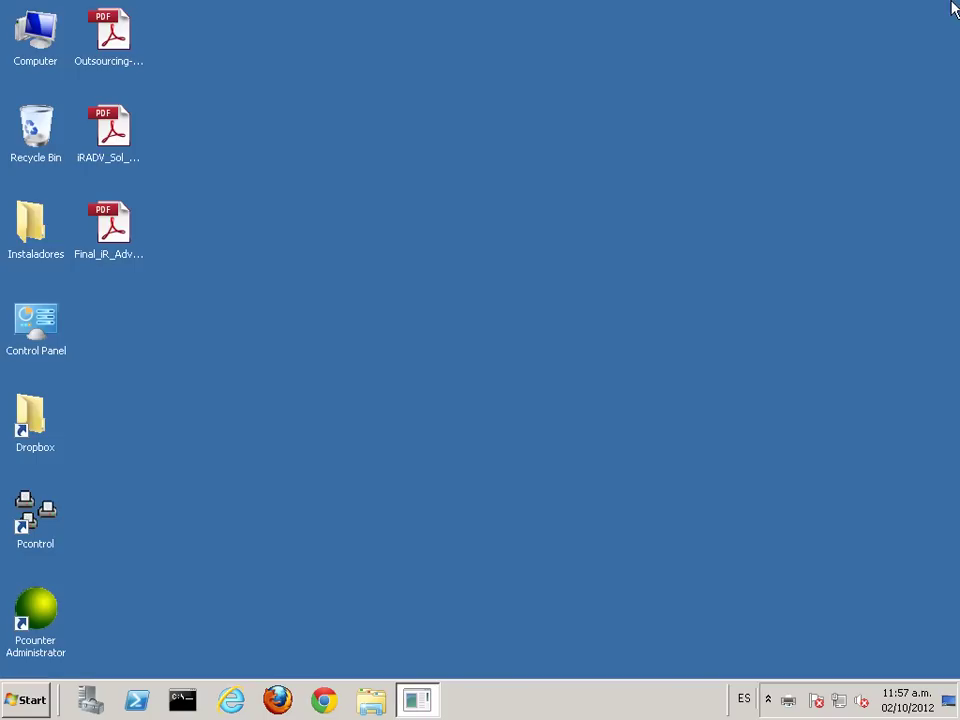
{"action": "double_click", "coordinate": [121, 127]}
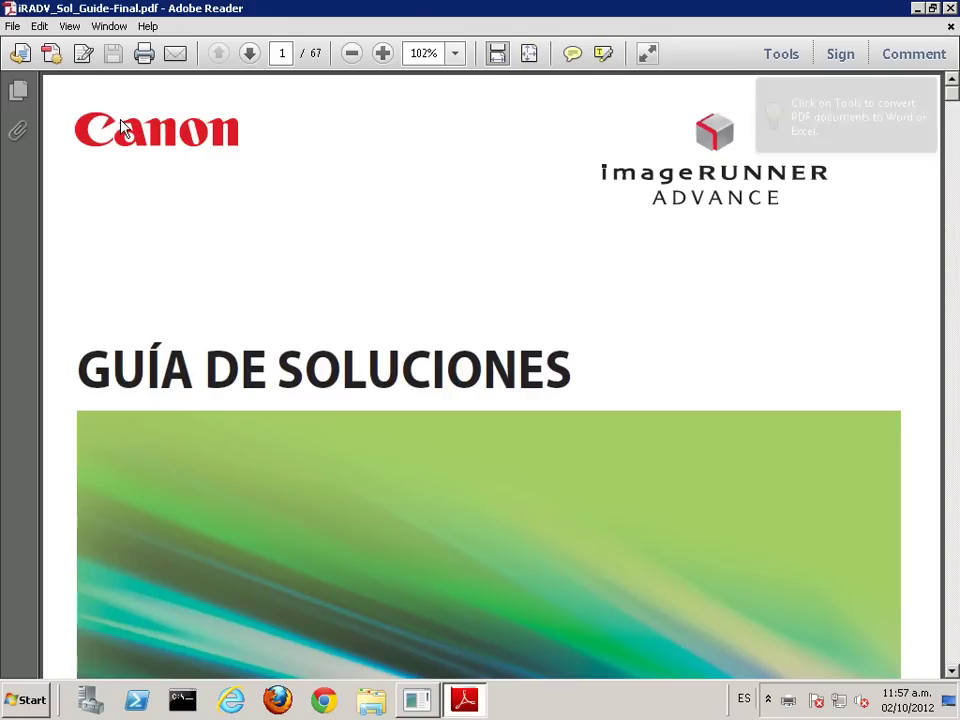
{"action": "key", "text": "ctrl+p"}
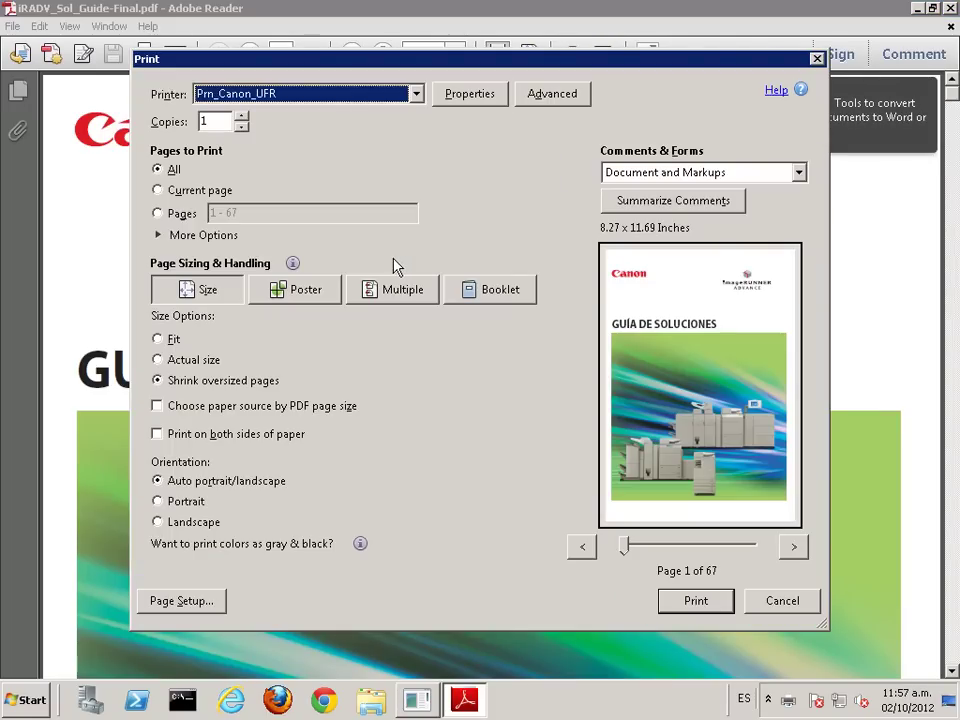
{"action": "left_click", "coordinate": [477, 95]}
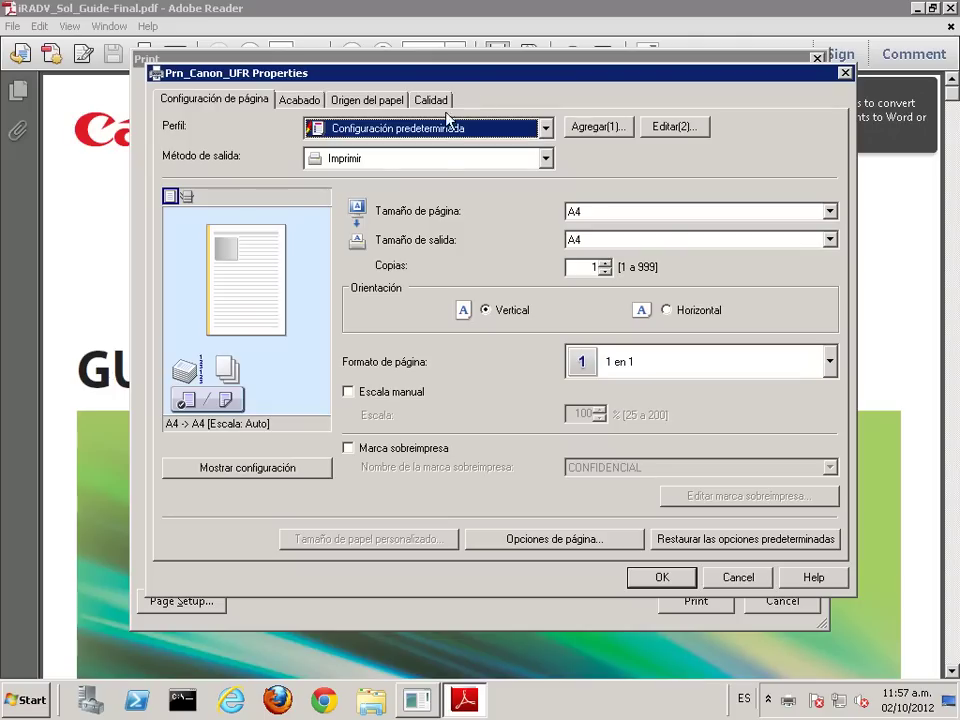
{"action": "left_click", "coordinate": [299, 100]}
{"action": "left_click", "coordinate": [458, 208]}
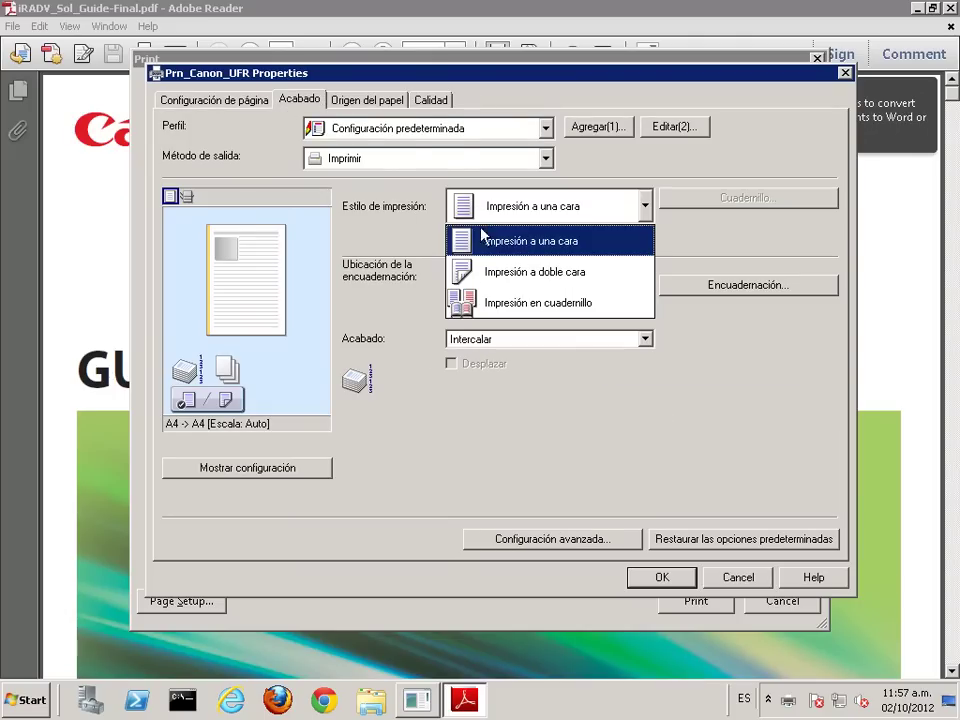
{"action": "left_click", "coordinate": [485, 279]}
{"action": "left_click", "coordinate": [657, 580]}
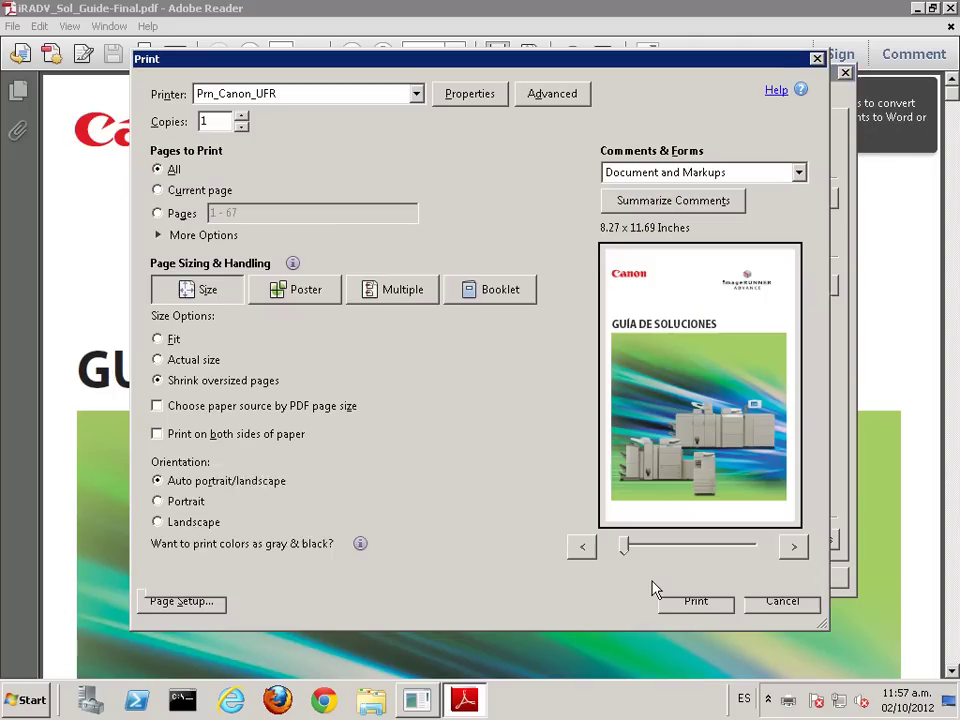
{"action": "left_click", "coordinate": [704, 613]}
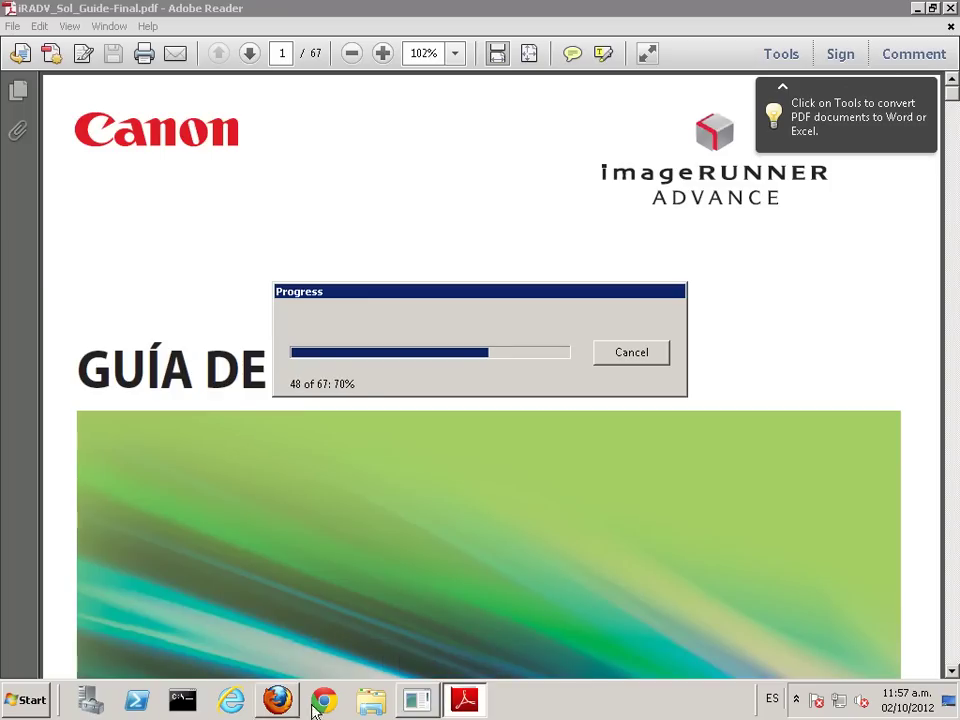
Step: Set Adobe Reader to check for updates manually, hide the tools pane, and close Reader
{"action": "mouse_move", "coordinate": [420, 697]}
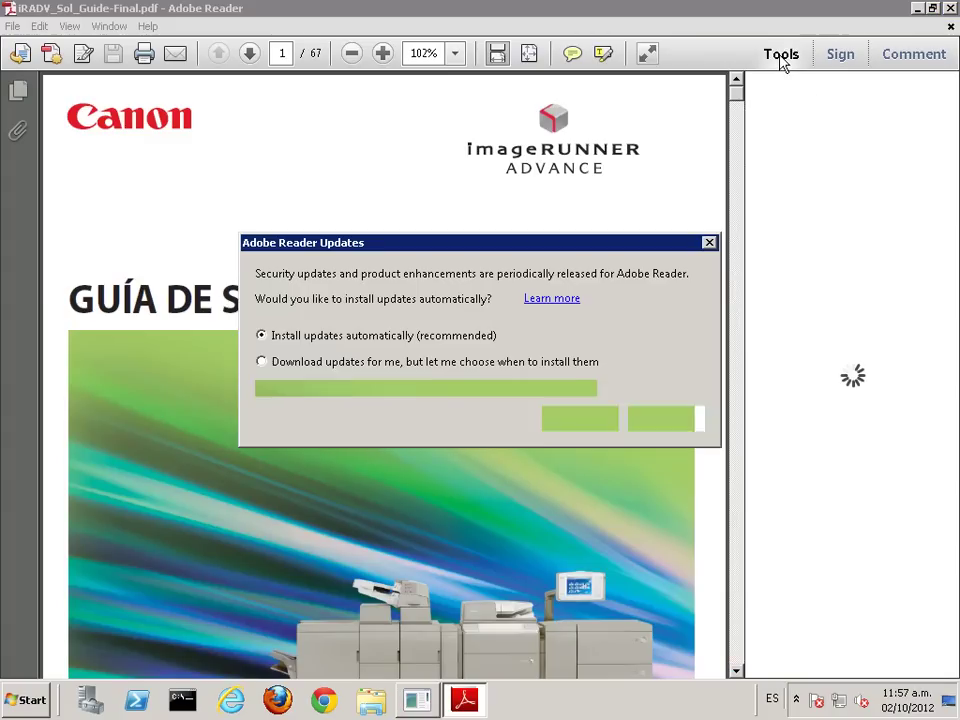
{"action": "left_click", "coordinate": [277, 388]}
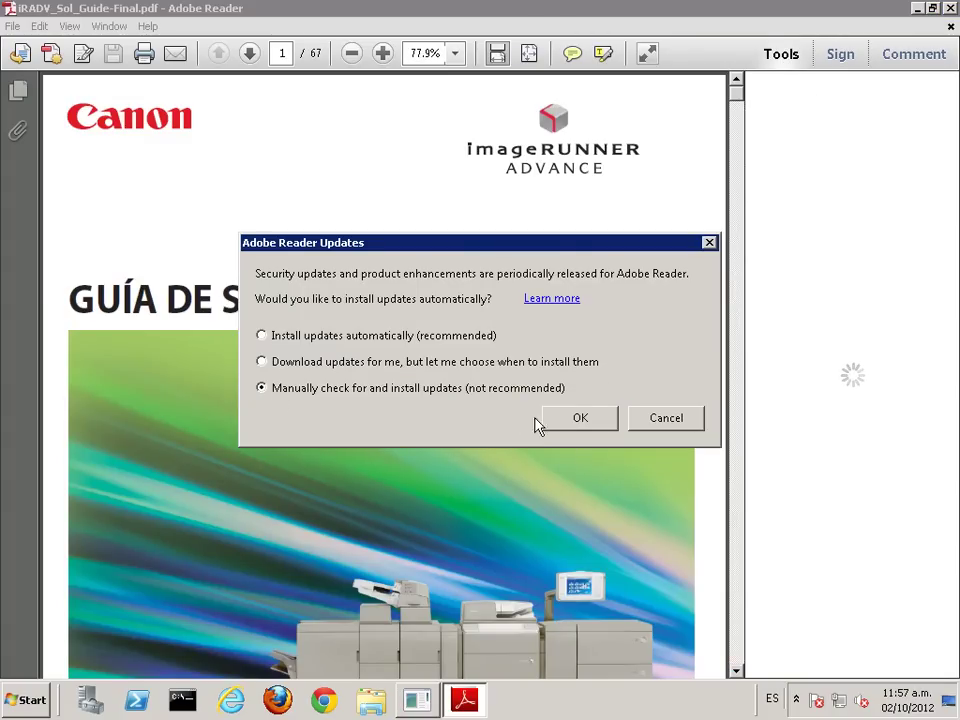
{"action": "left_click", "coordinate": [578, 419]}
{"action": "left_click", "coordinate": [782, 57]}
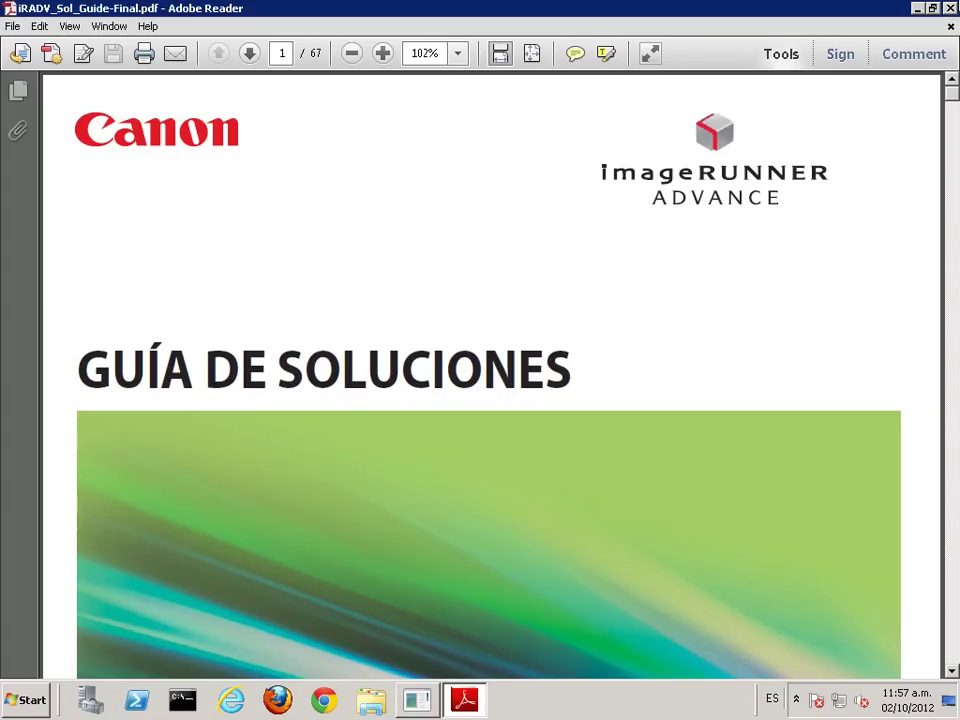
{"action": "left_click", "coordinate": [950, 9]}
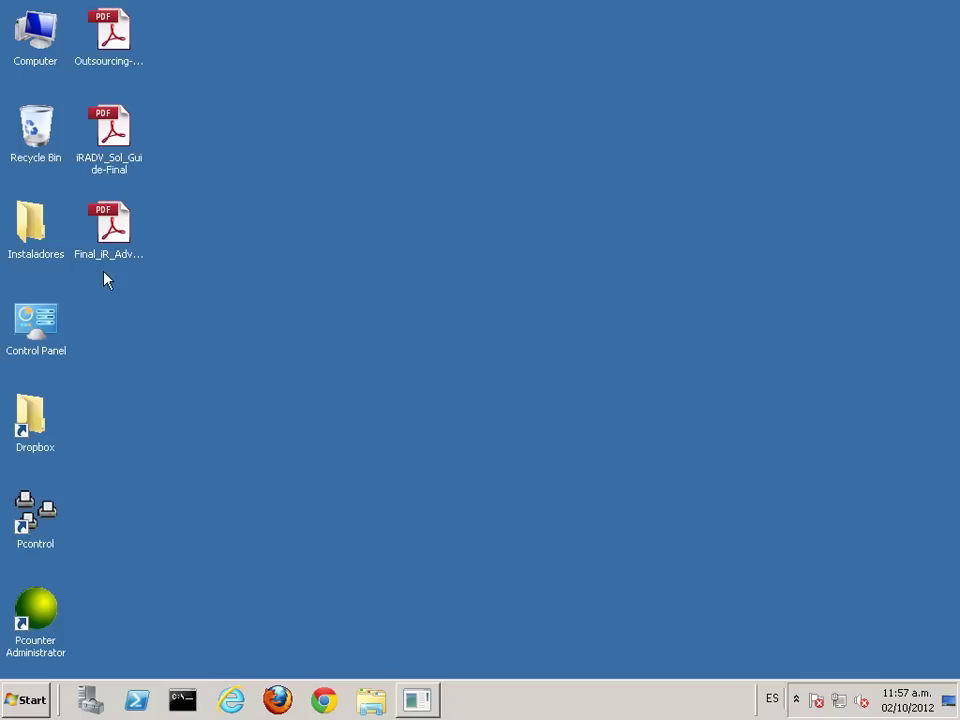
Step: Launch Pcounter Administrator and generate a detailed Printer/User report
{"action": "double_click", "coordinate": [35, 610]}
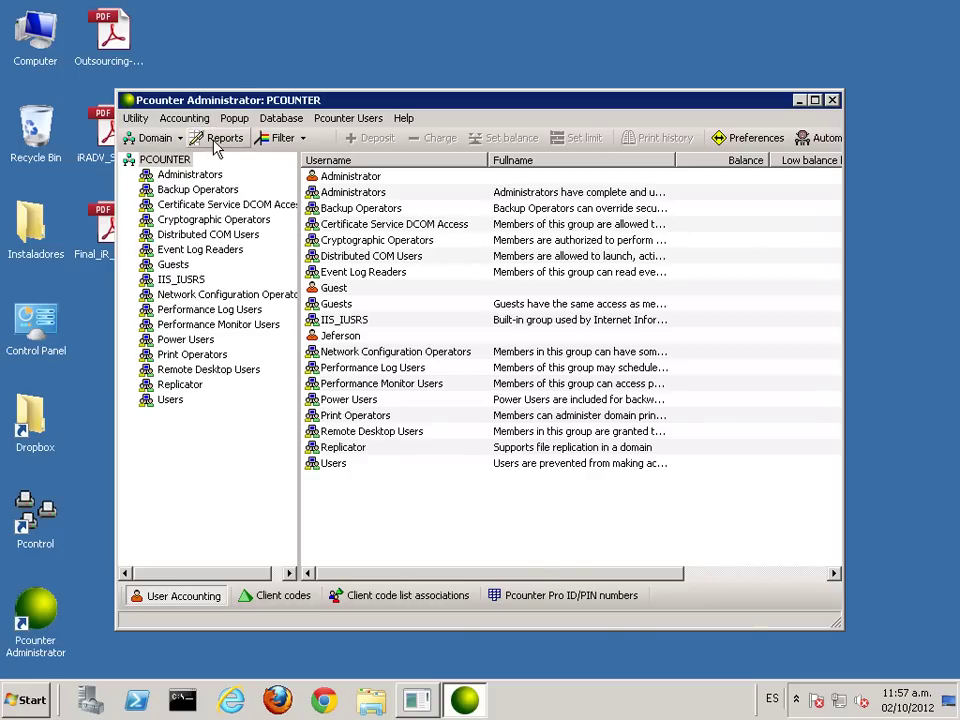
{"action": "left_click", "coordinate": [218, 139]}
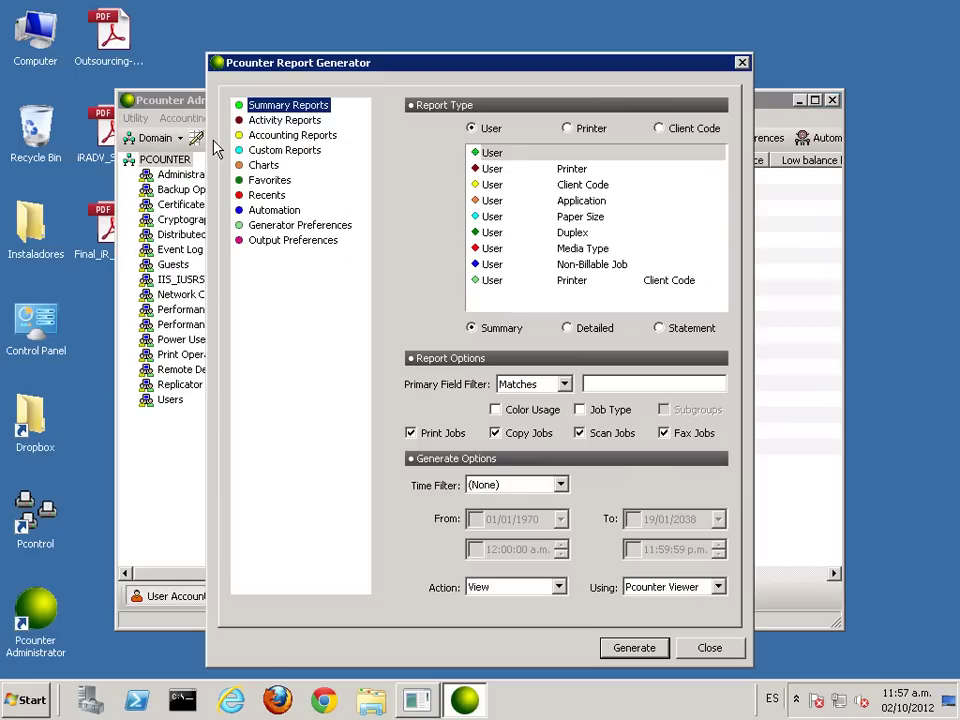
{"action": "left_click", "coordinate": [567, 130]}
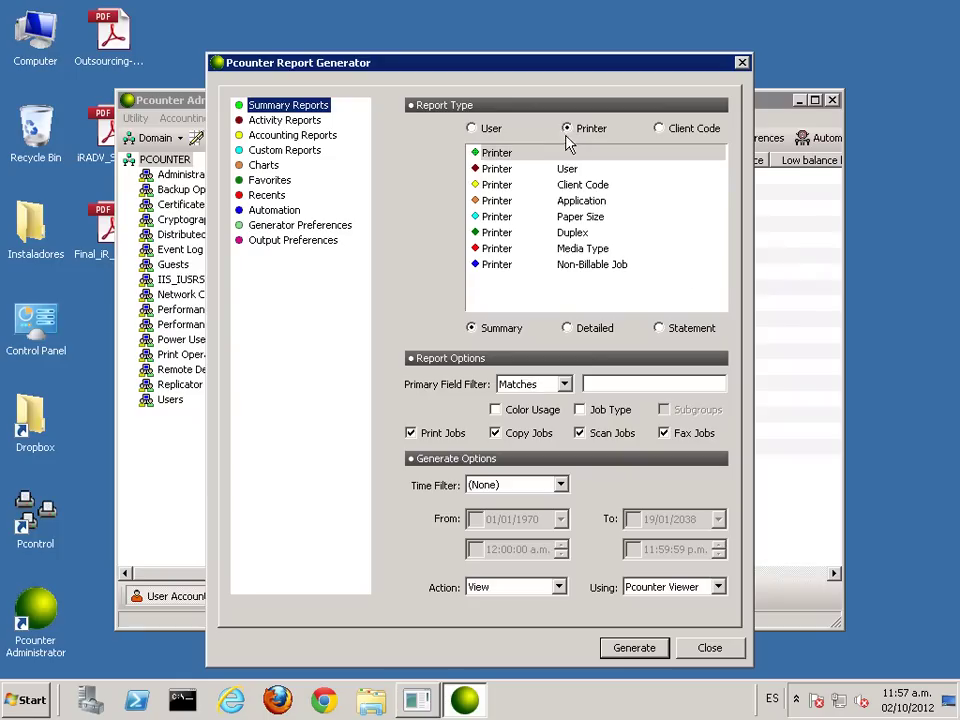
{"action": "left_click", "coordinate": [503, 172]}
{"action": "left_click", "coordinate": [567, 328]}
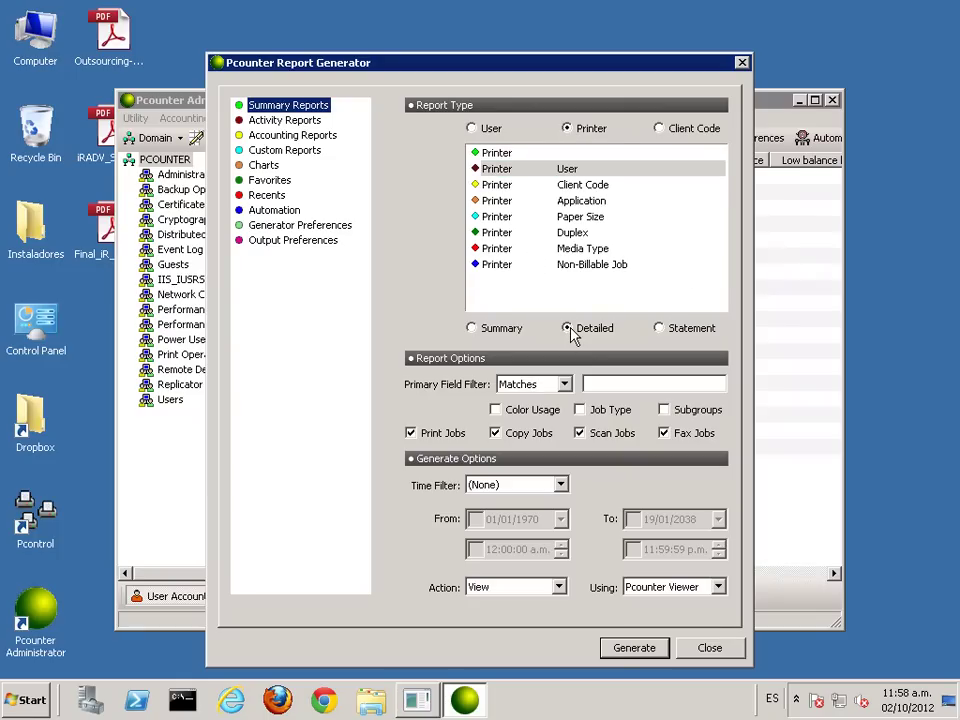
{"action": "left_click", "coordinate": [640, 650]}
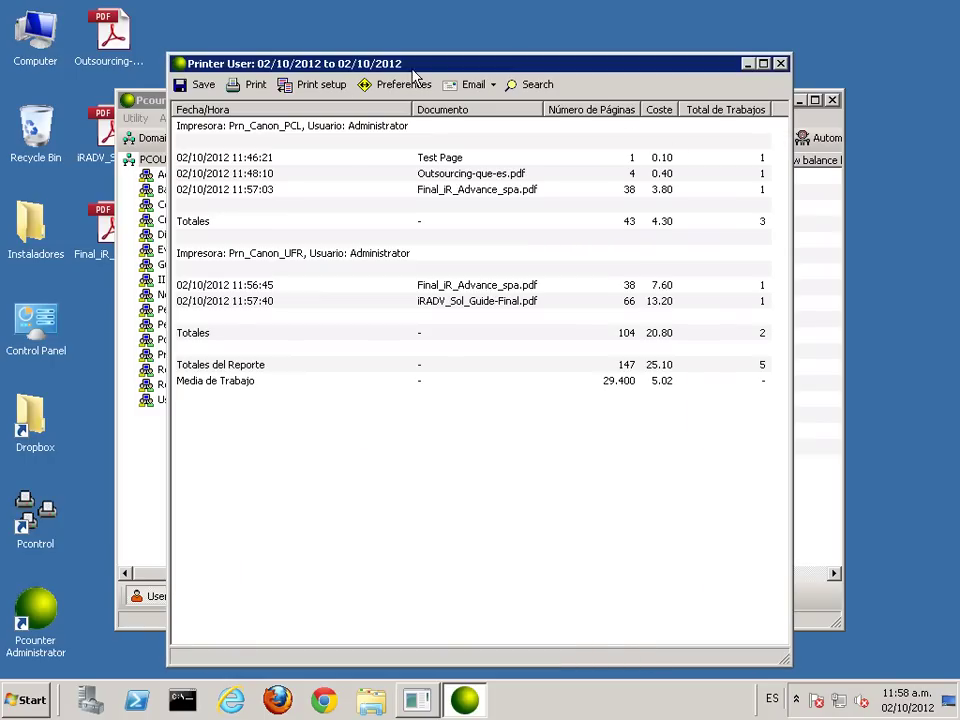
Step: Maximize the Printer User report and inspect the Final_iR_Advance_spa.pdf jobs and Prn_Canon_PCL group
{"action": "double_click", "coordinate": [415, 72]}
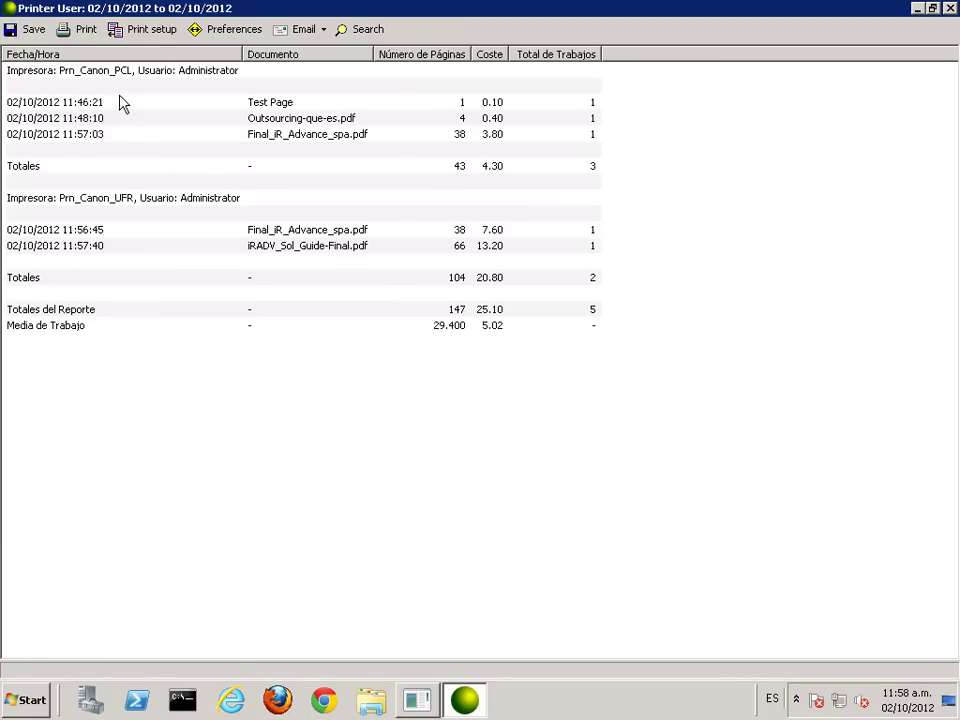
{"action": "left_click", "coordinate": [302, 138]}
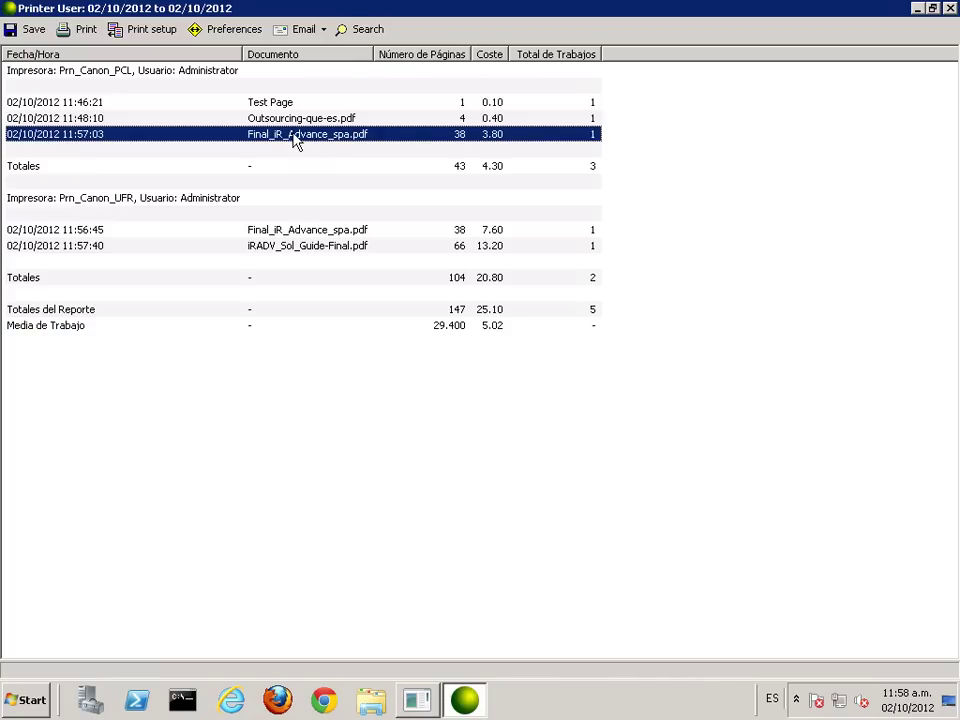
{"action": "left_click", "coordinate": [98, 74]}
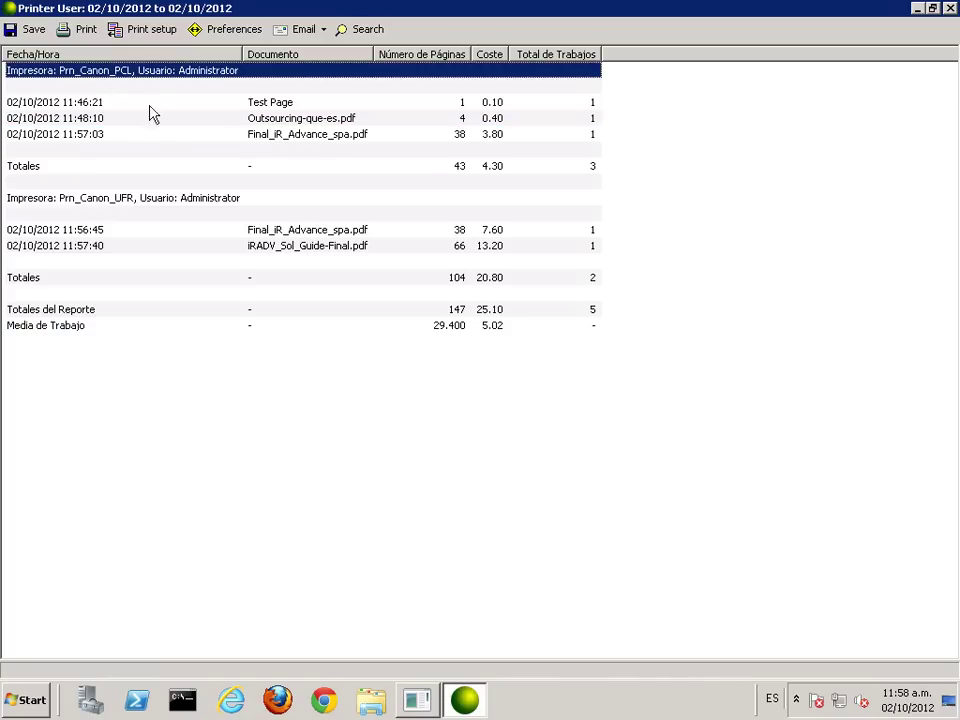
{"action": "left_click", "coordinate": [276, 141]}
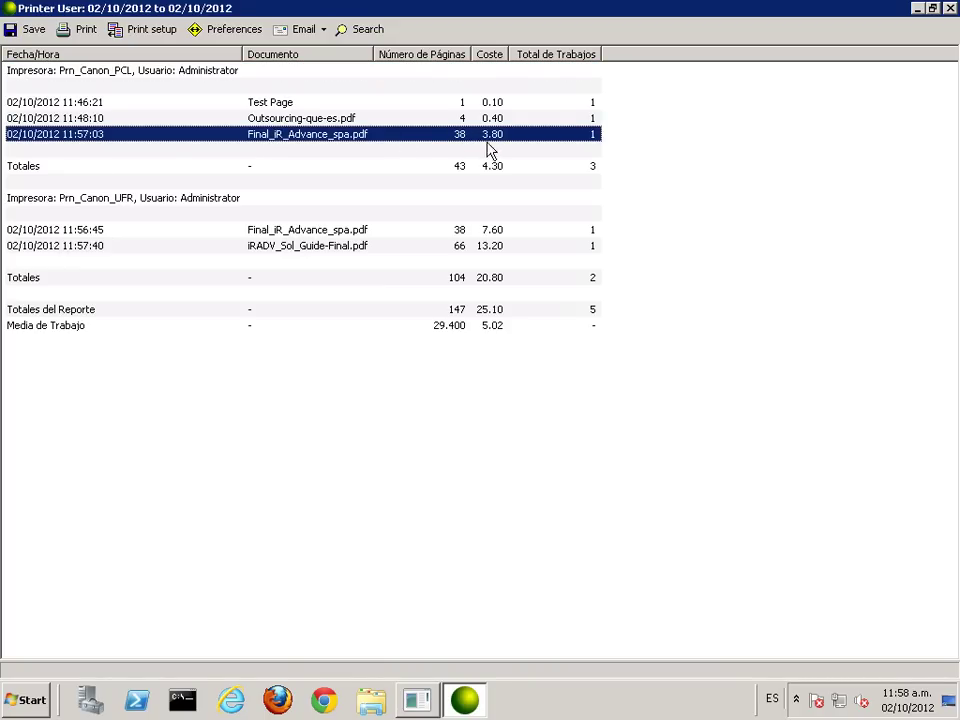
{"action": "left_click", "coordinate": [340, 230]}
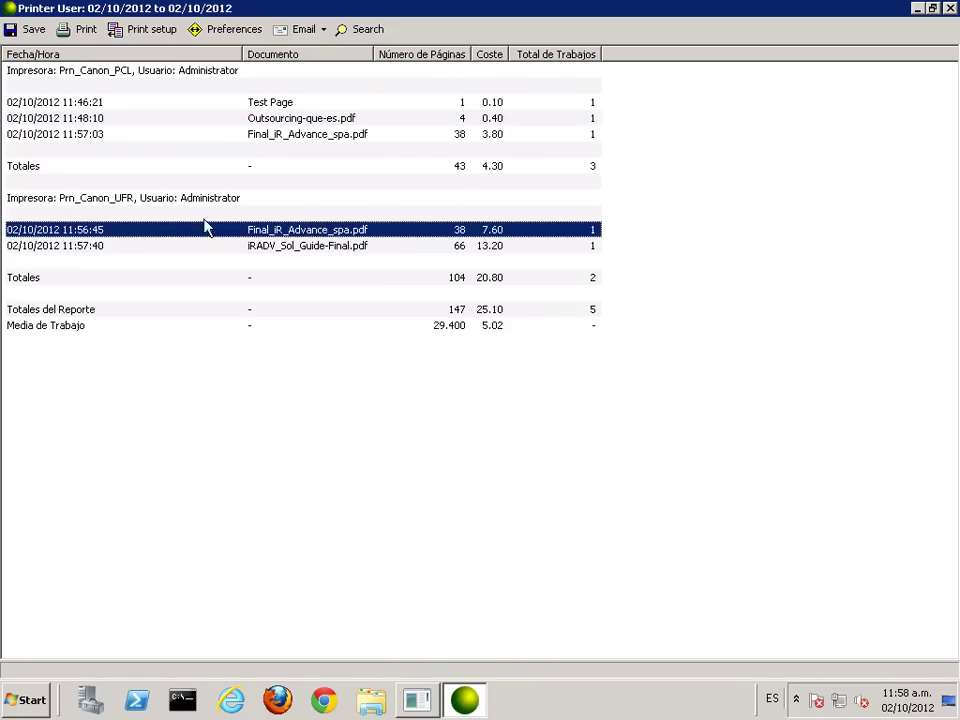
Step: Review the Prn_Canon_UFR group's jobs, including iRADV_Sol_Guide-Final.pdf, then close the report
{"action": "left_click", "coordinate": [84, 199]}
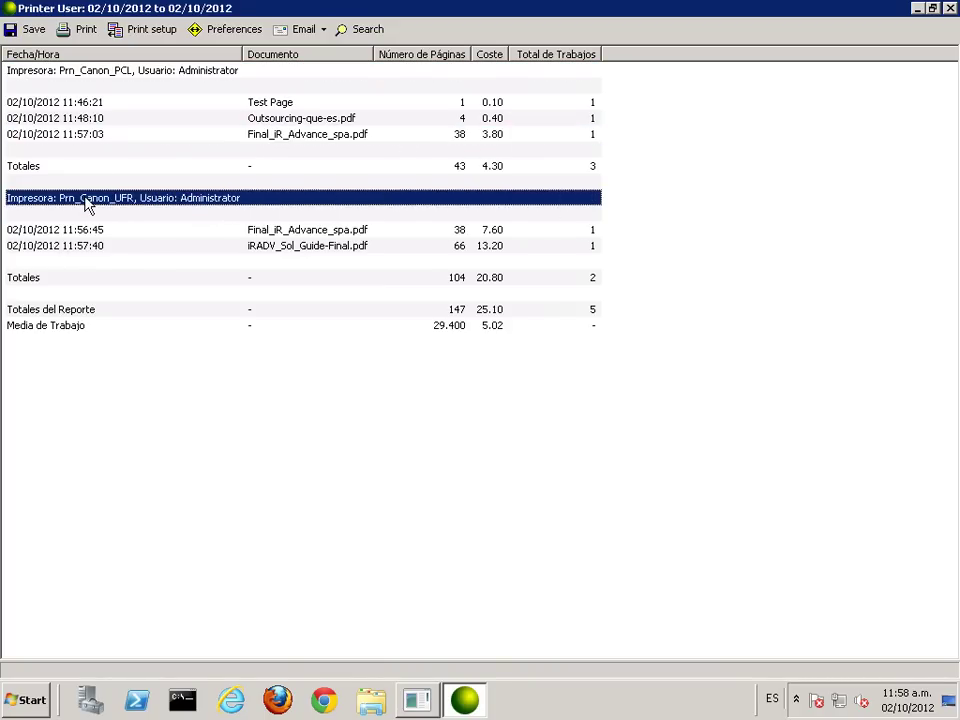
{"action": "left_click", "coordinate": [287, 232]}
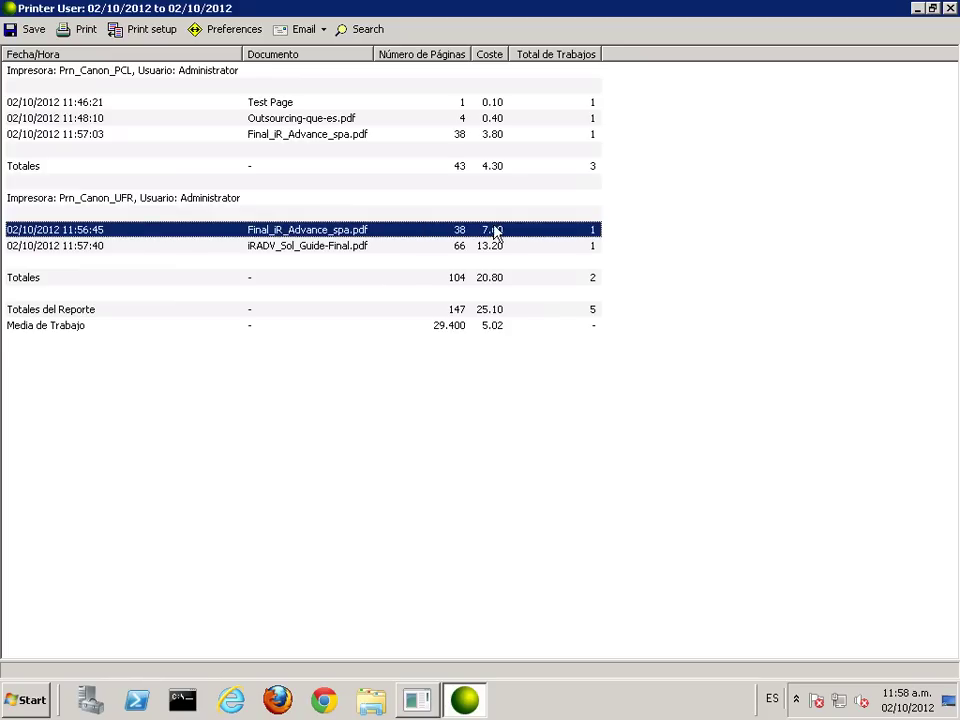
{"action": "left_click", "coordinate": [299, 252]}
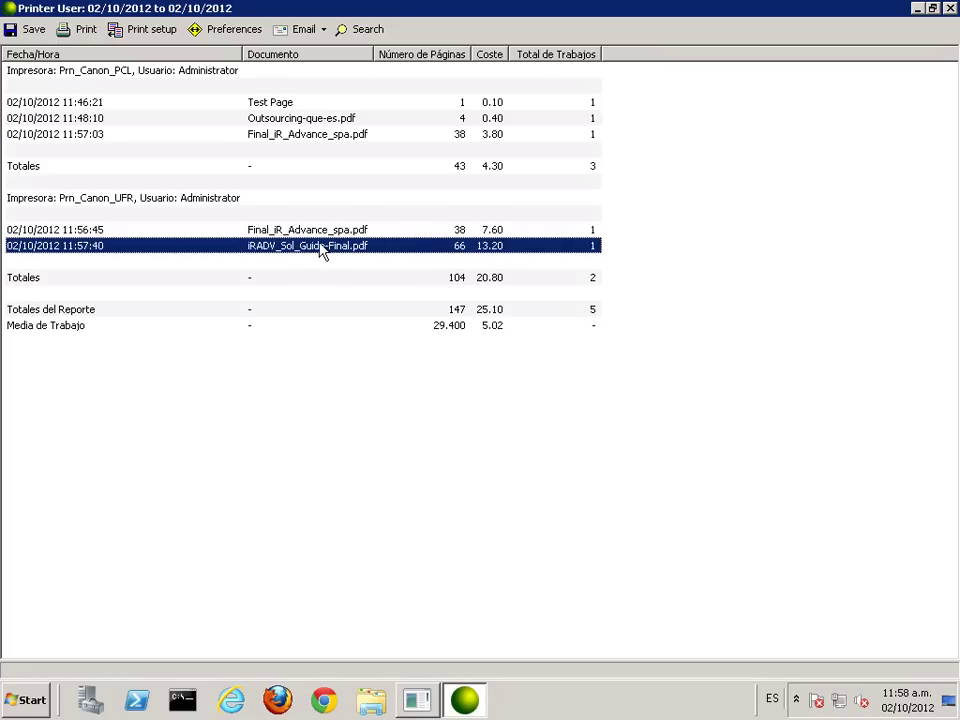
{"action": "left_click", "coordinate": [82, 229]}
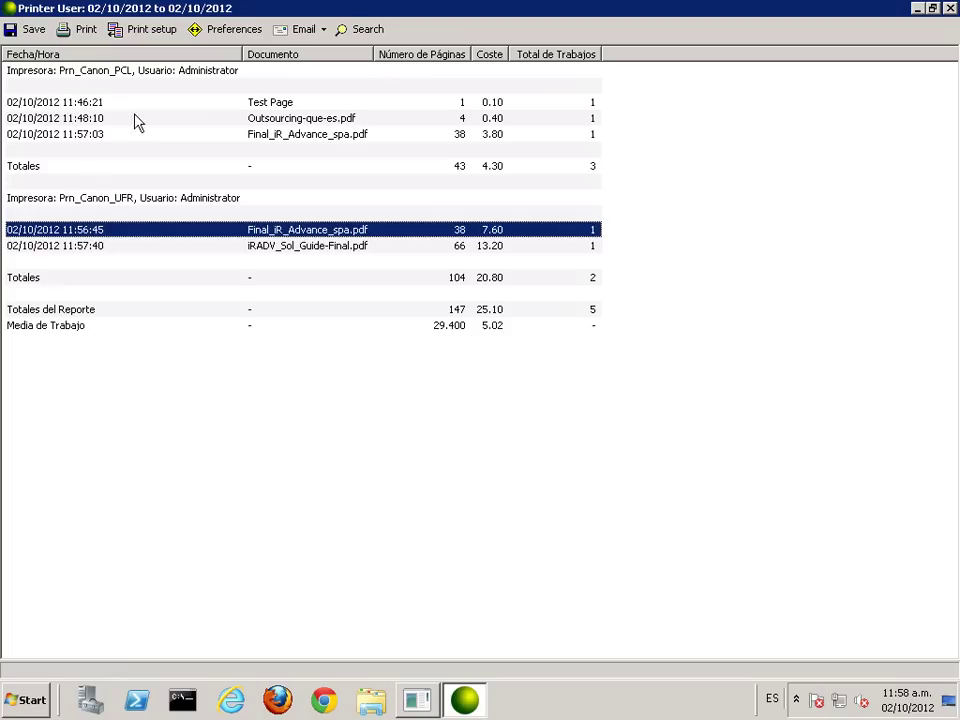
{"action": "left_click", "coordinate": [96, 73]}
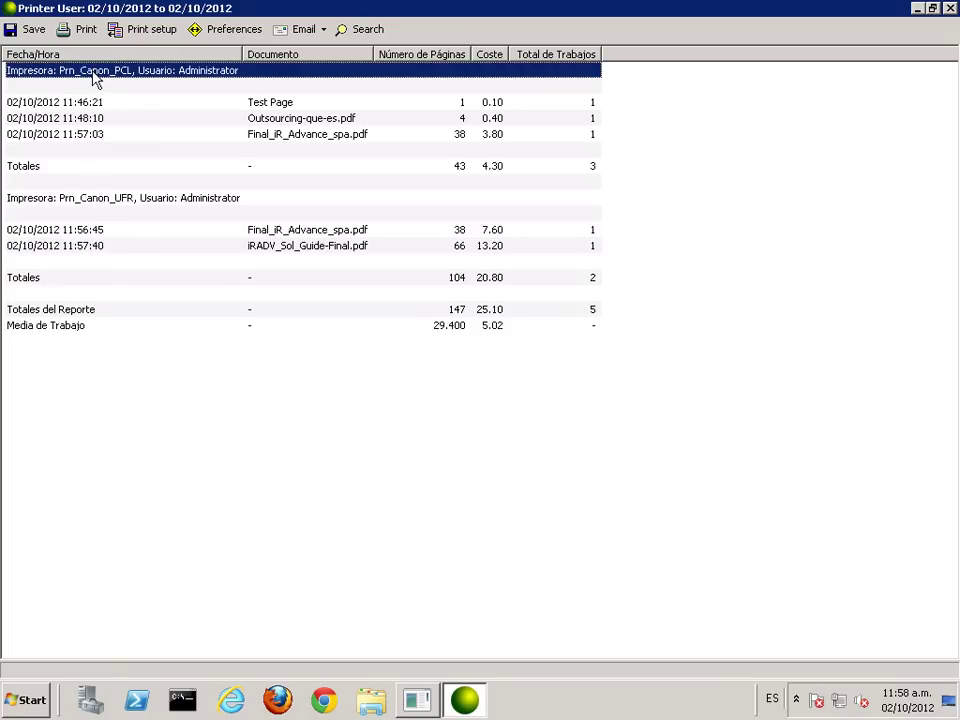
{"action": "left_click", "coordinate": [100, 200]}
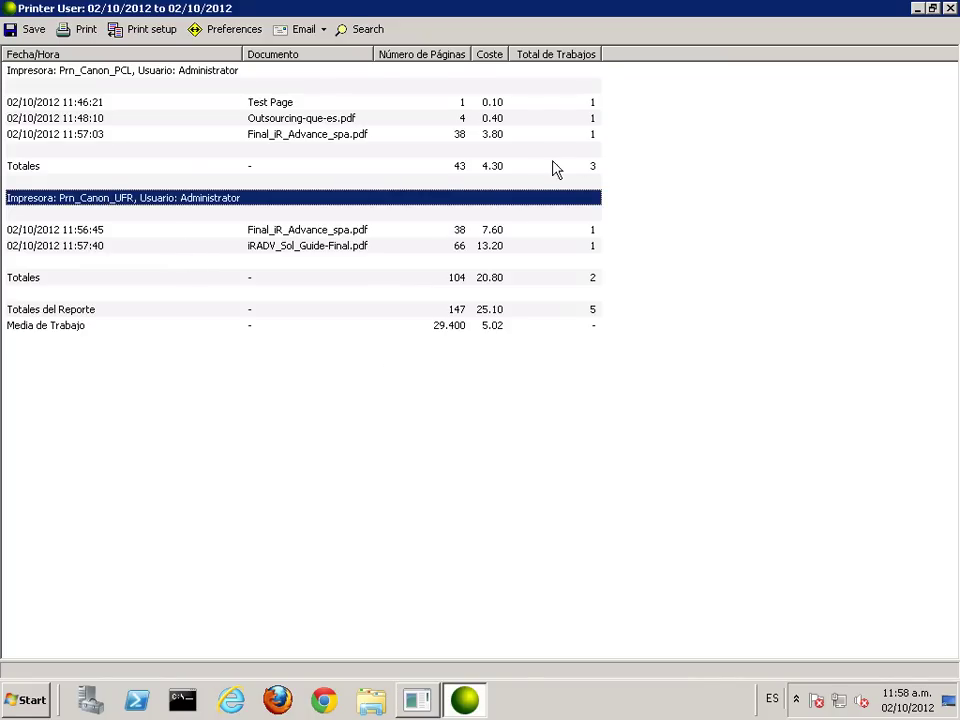
{"action": "left_click", "coordinate": [951, 9]}
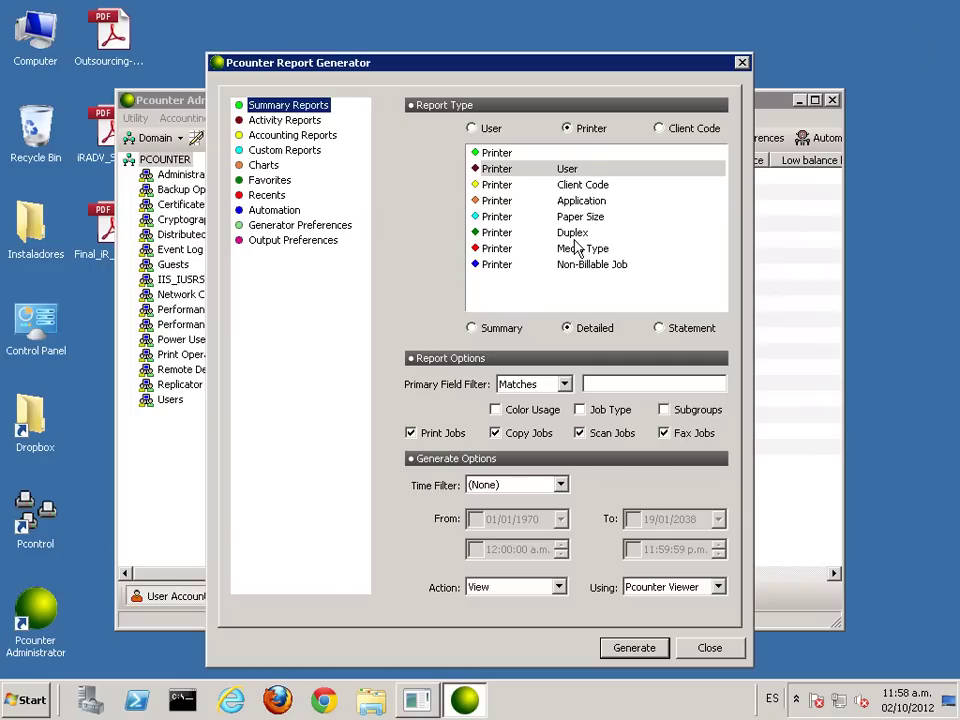
Step: Generate the Printer/Application report and inspect its PDF Document and Test Page job entries
{"action": "left_click", "coordinate": [578, 202]}
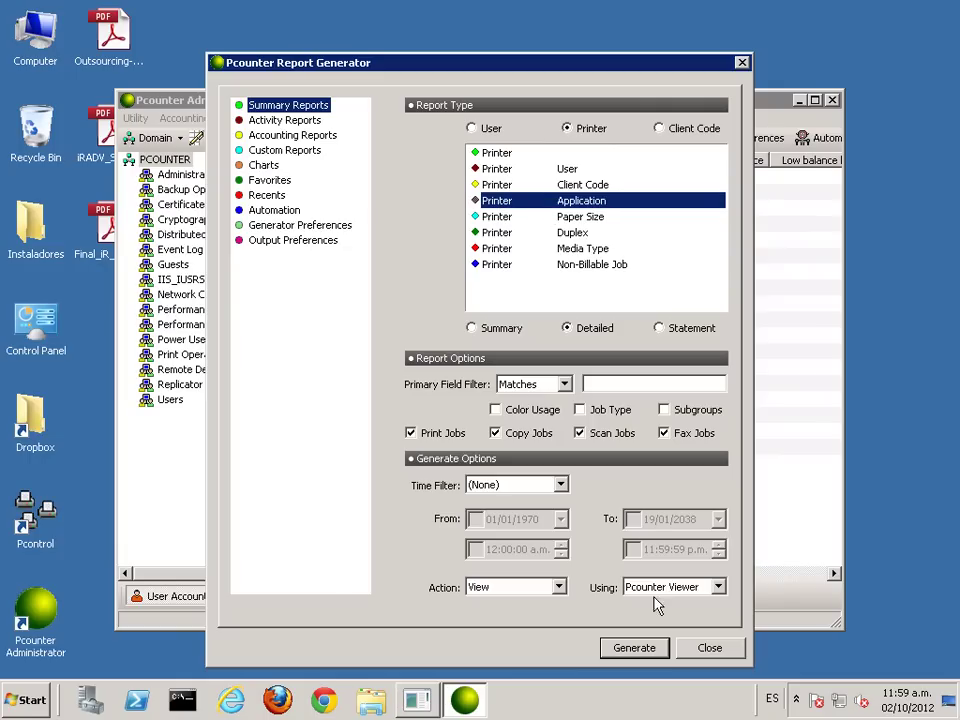
{"action": "left_click", "coordinate": [641, 648]}
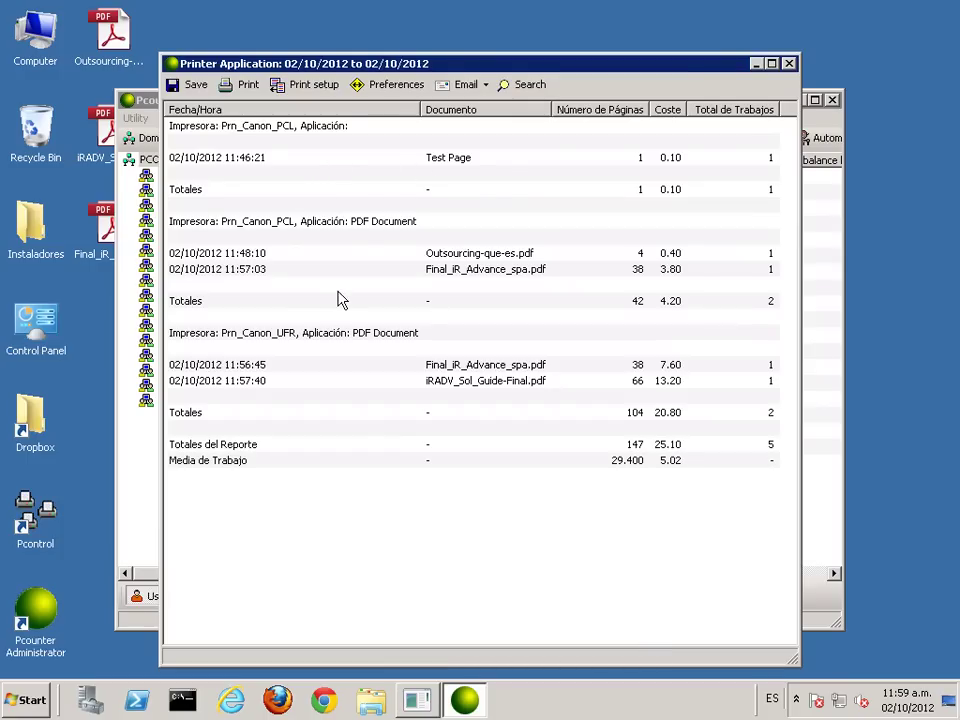
{"action": "left_click", "coordinate": [370, 228]}
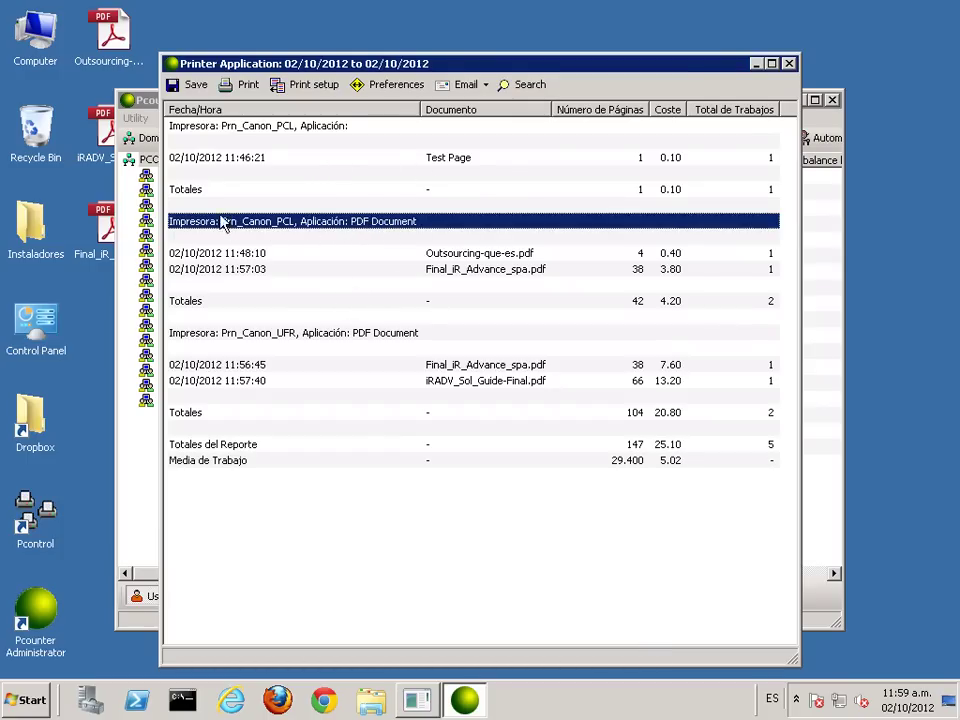
{"action": "key", "text": "Down"}
{"action": "key", "text": "Down"}
{"action": "key", "text": "Up"}
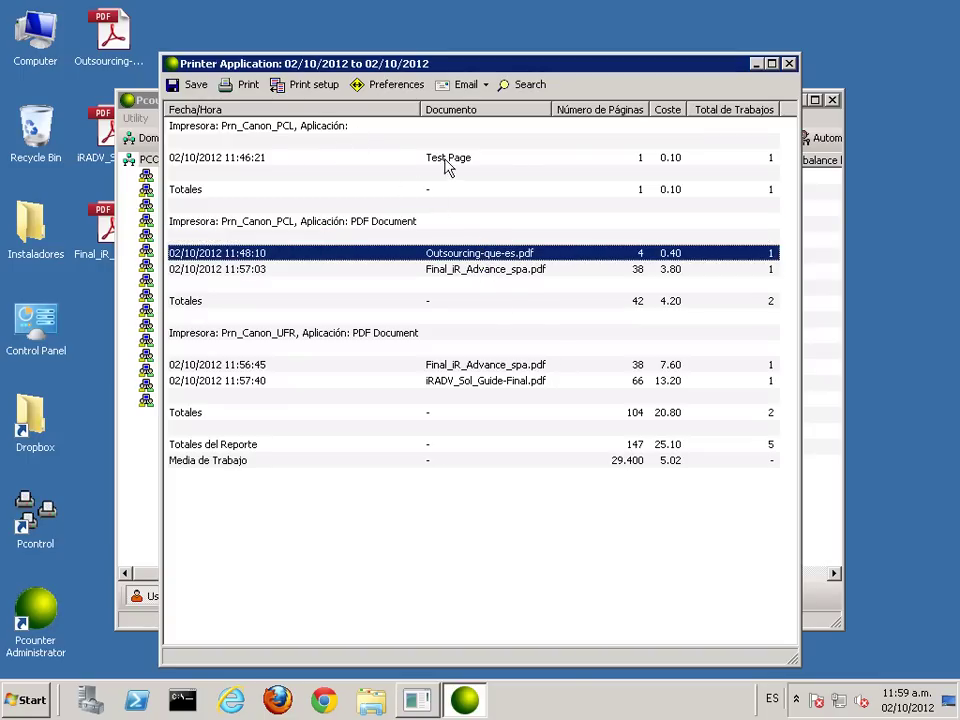
{"action": "left_click", "coordinate": [430, 158]}
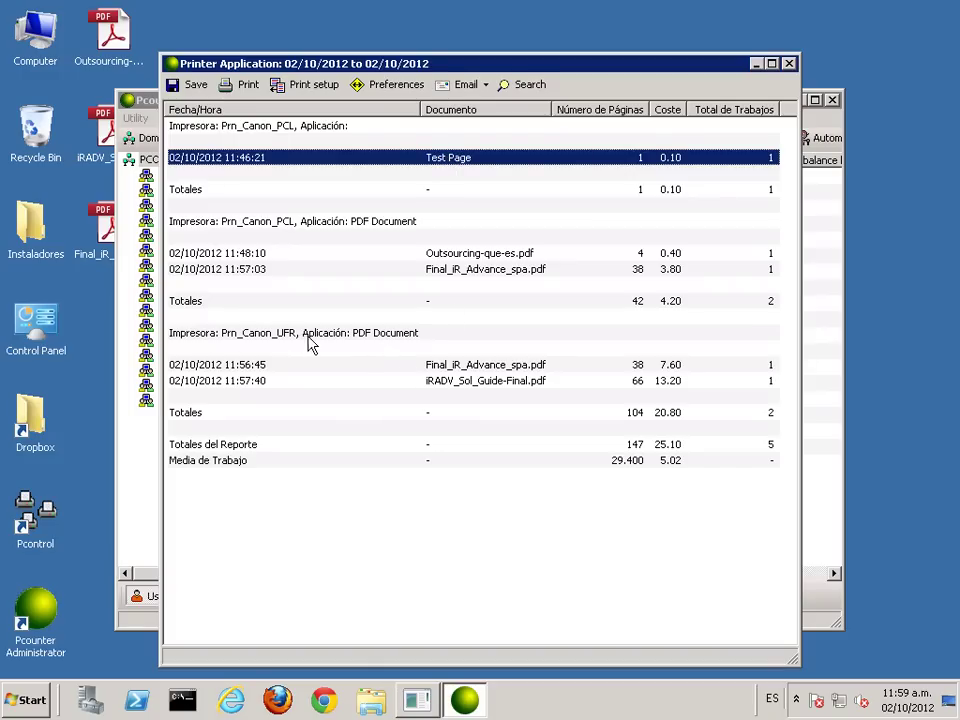
{"action": "left_click", "coordinate": [460, 368]}
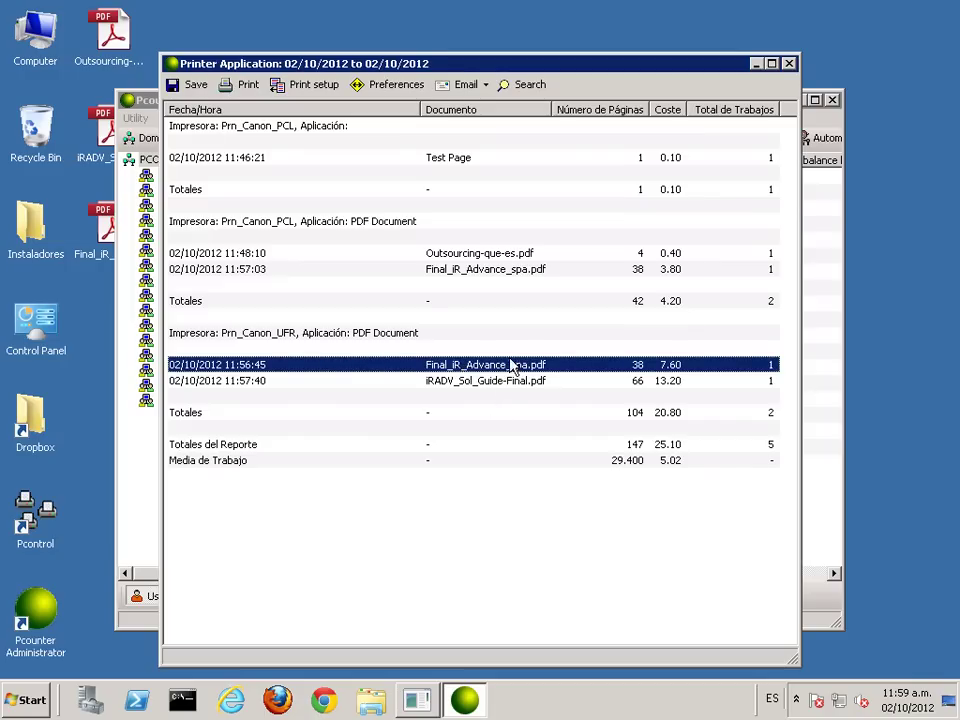
Step: Close the report windows and launch Notepad from the Start menu
{"action": "left_click", "coordinate": [789, 64]}
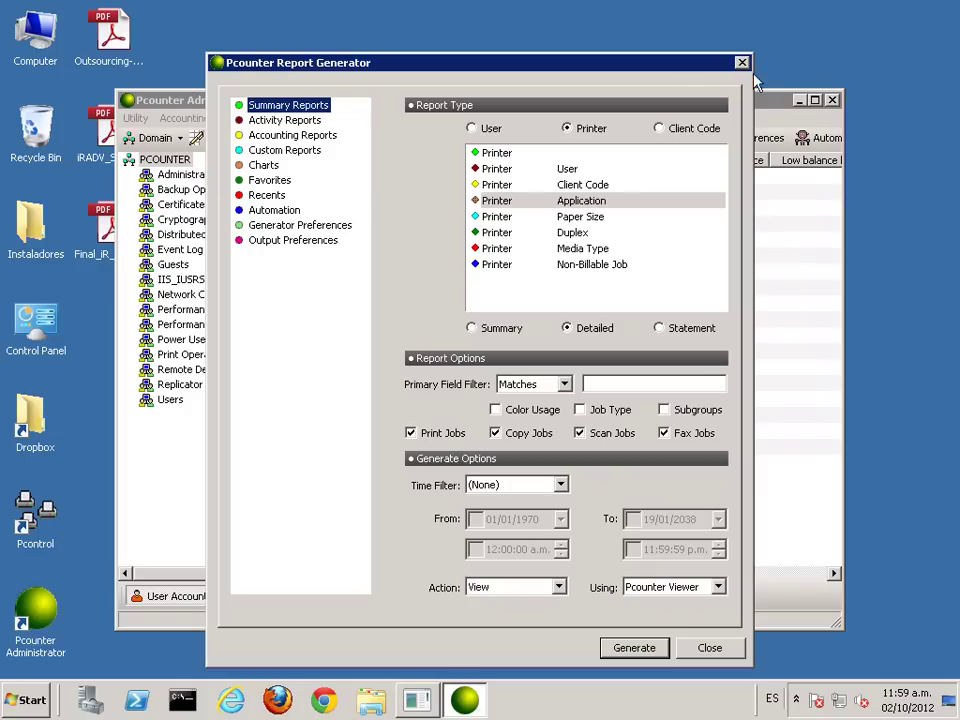
{"action": "left_click", "coordinate": [743, 66]}
{"action": "key", "text": "alt+F4"}
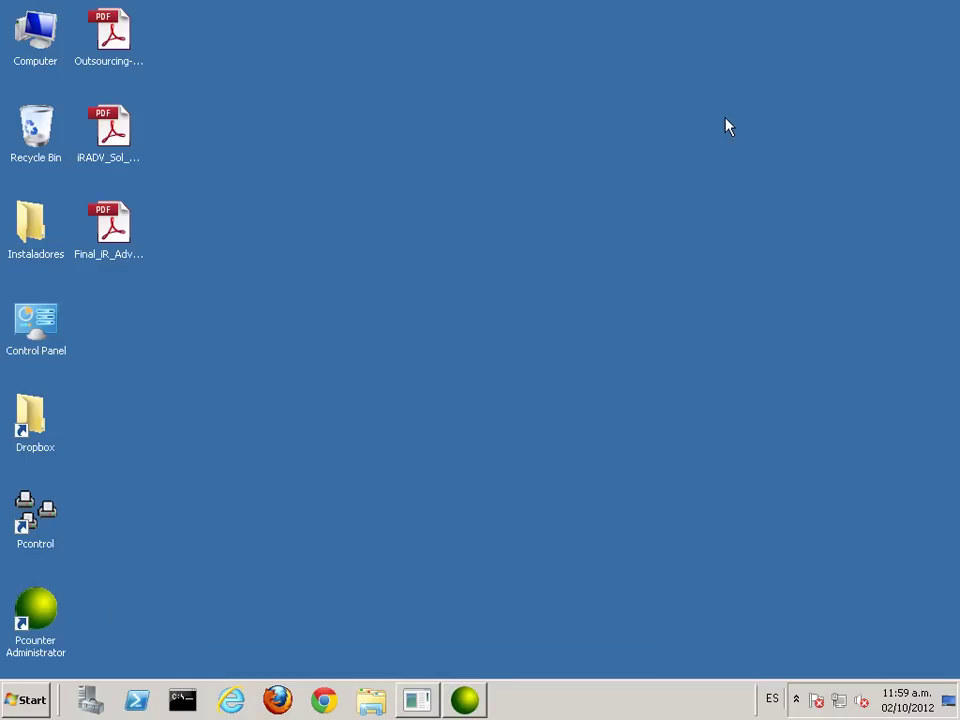
{"action": "left_click", "coordinate": [24, 703]}
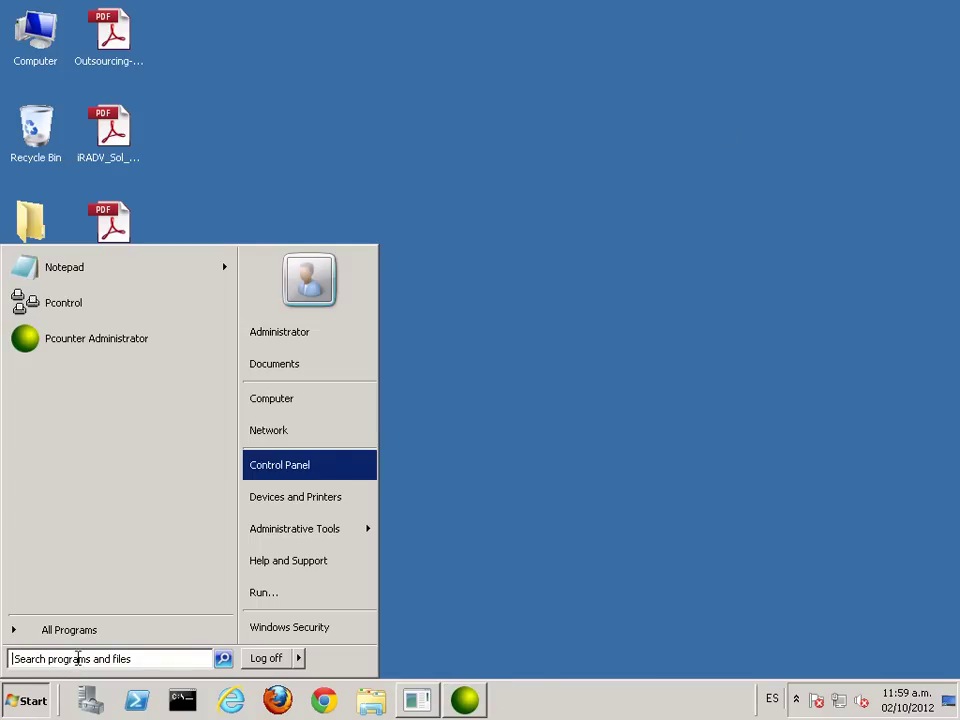
{"action": "left_click", "coordinate": [95, 270]}
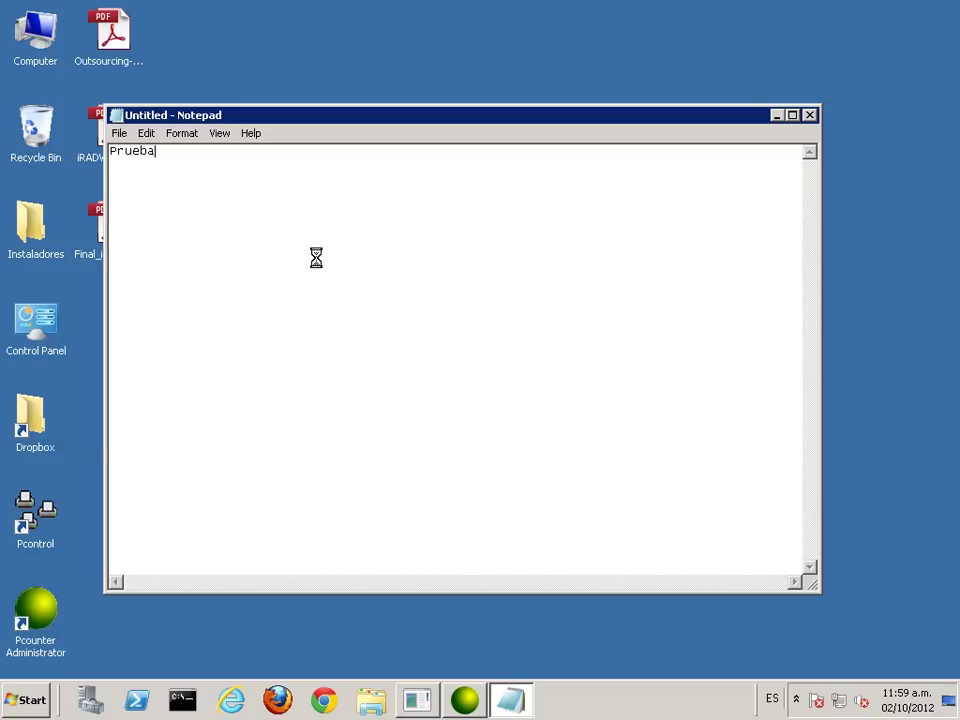
Step: Print the 'Prueba' note to Prn_Canon_PCL, then to Prn_Canon_UFR, and minimize Notepad
{"action": "key", "text": "ctrl+p"}
{"action": "left_click", "coordinate": [212, 223]}
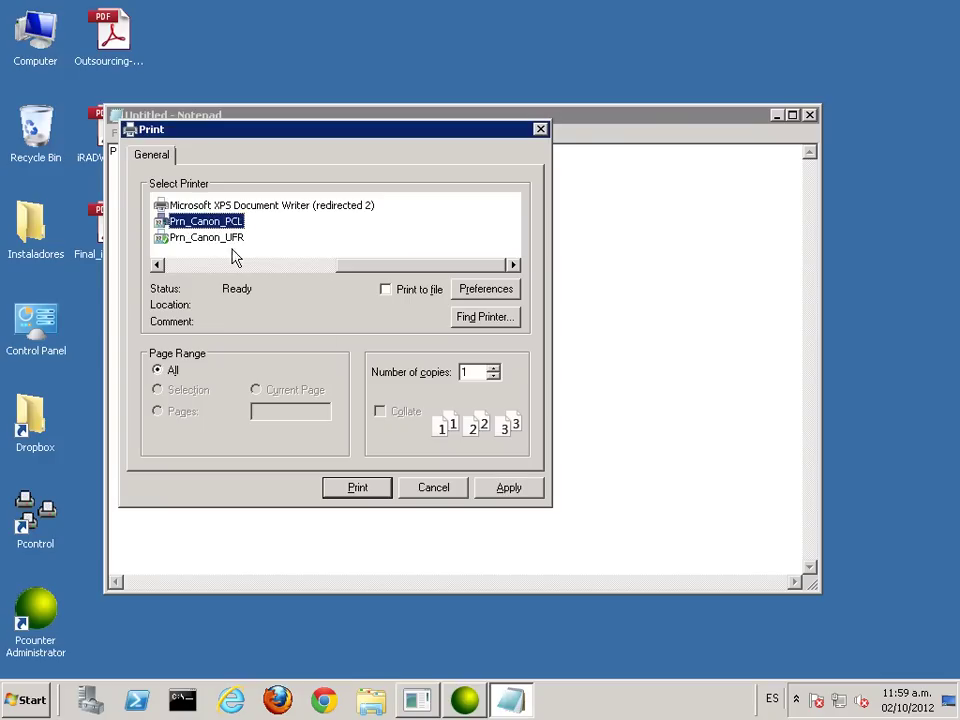
{"action": "left_click", "coordinate": [371, 490]}
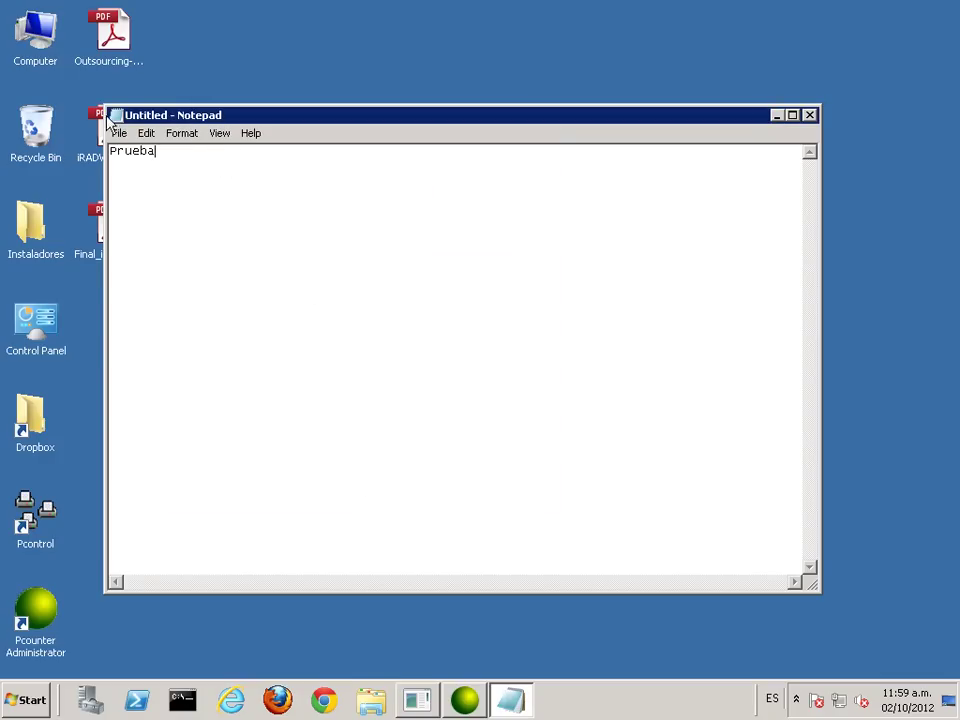
{"action": "key", "text": "ctrl+p"}
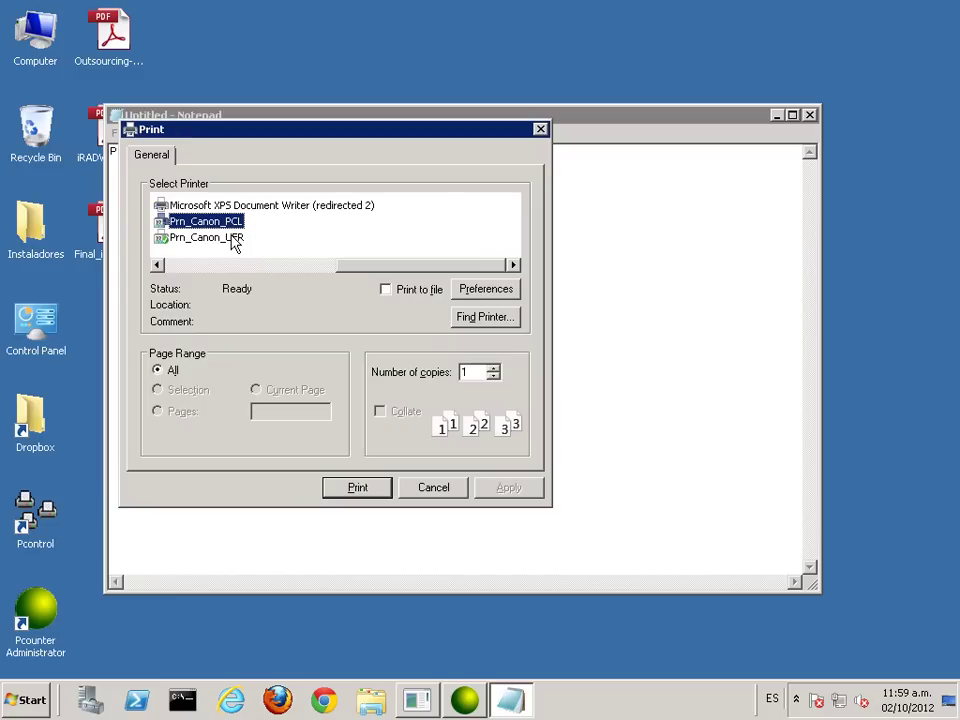
{"action": "left_click", "coordinate": [232, 238]}
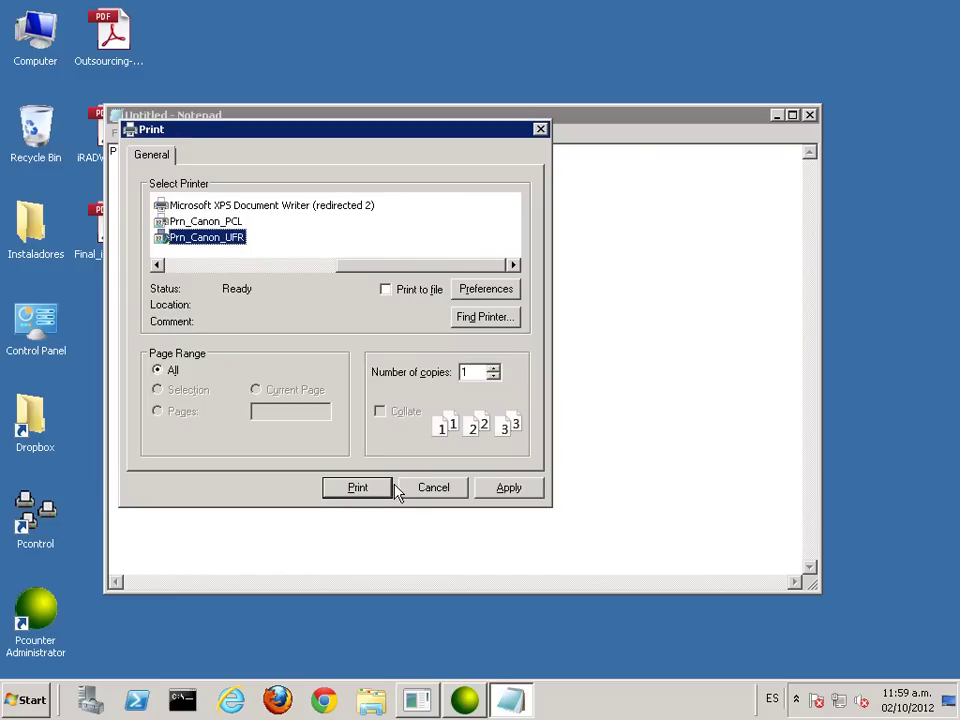
{"action": "left_click", "coordinate": [364, 490]}
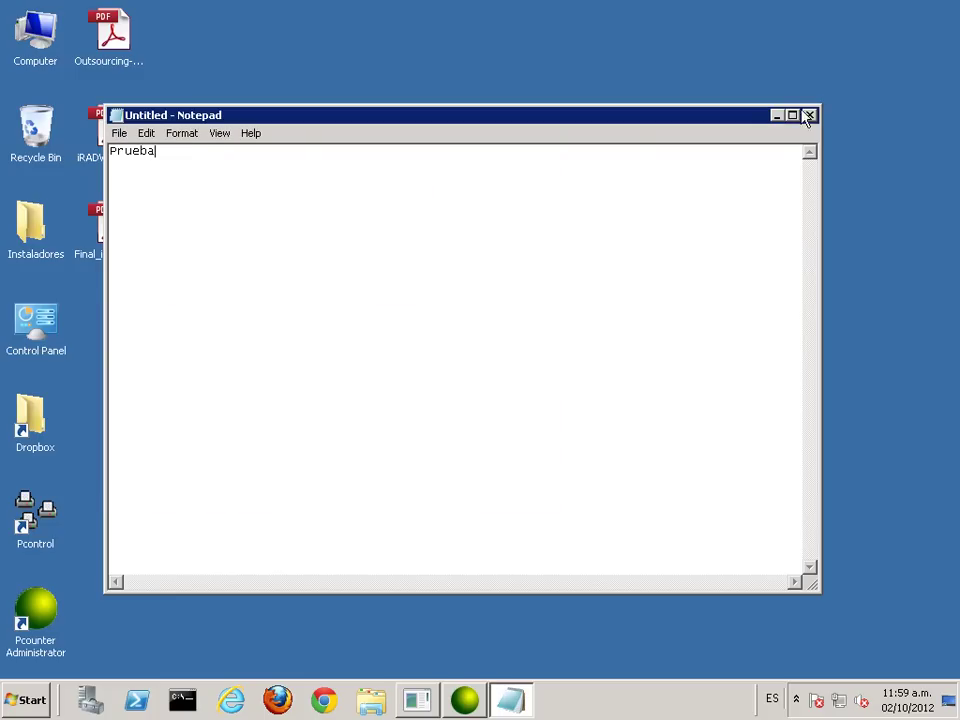
{"action": "left_click", "coordinate": [778, 115]}
Step: Generate the Printer/Application summary report, check the Prn_Canon_PCL Text Document totals, and close it
{"action": "left_click", "coordinate": [463, 708]}
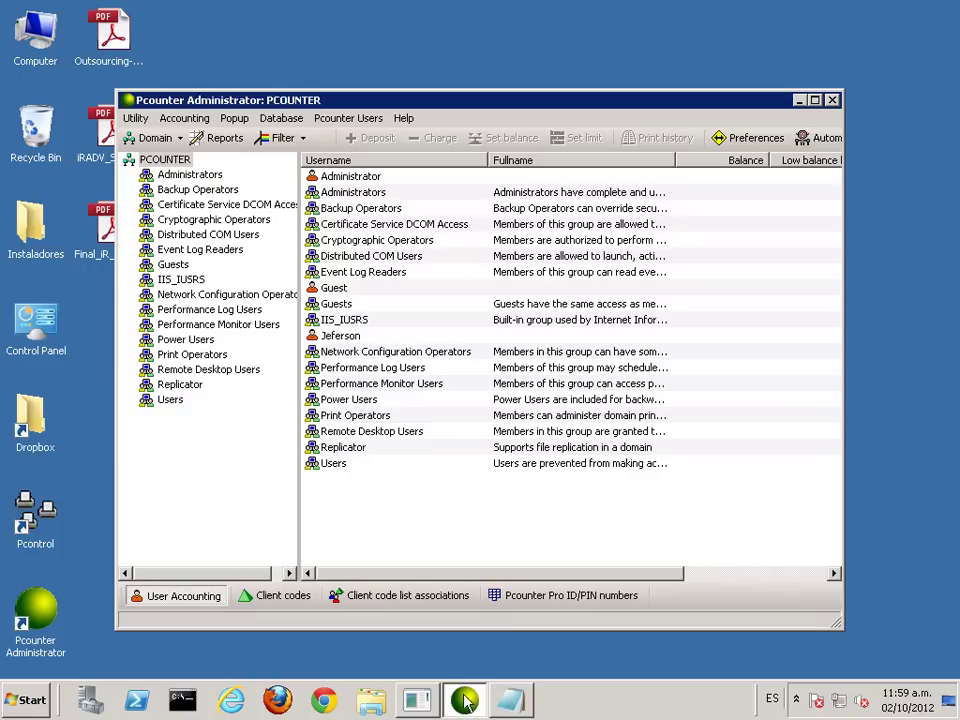
{"action": "left_click", "coordinate": [210, 138]}
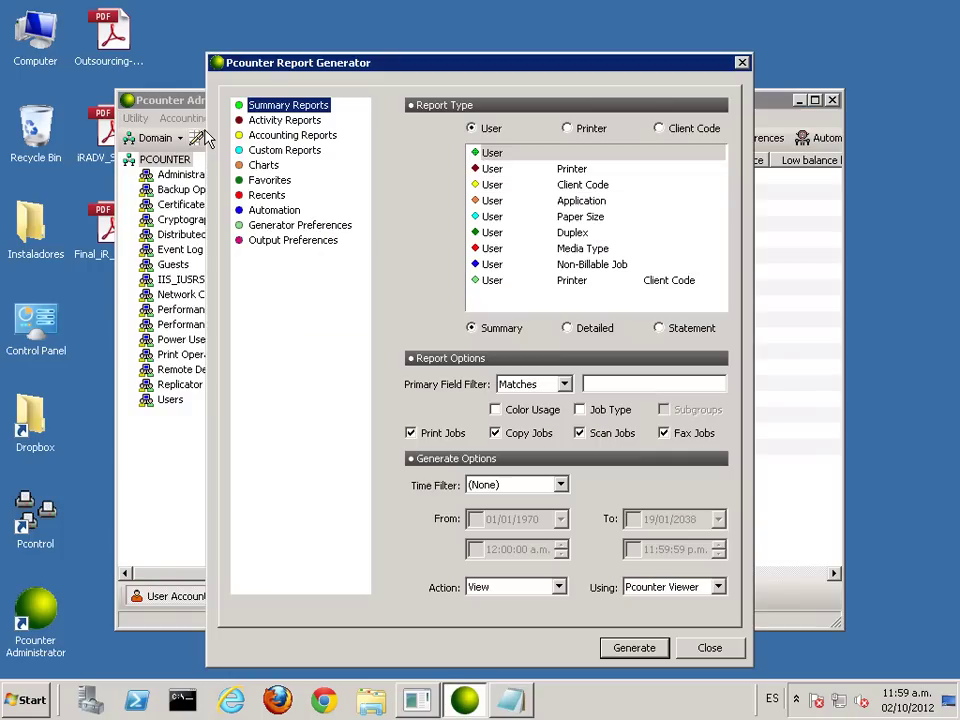
{"action": "left_click", "coordinate": [568, 129]}
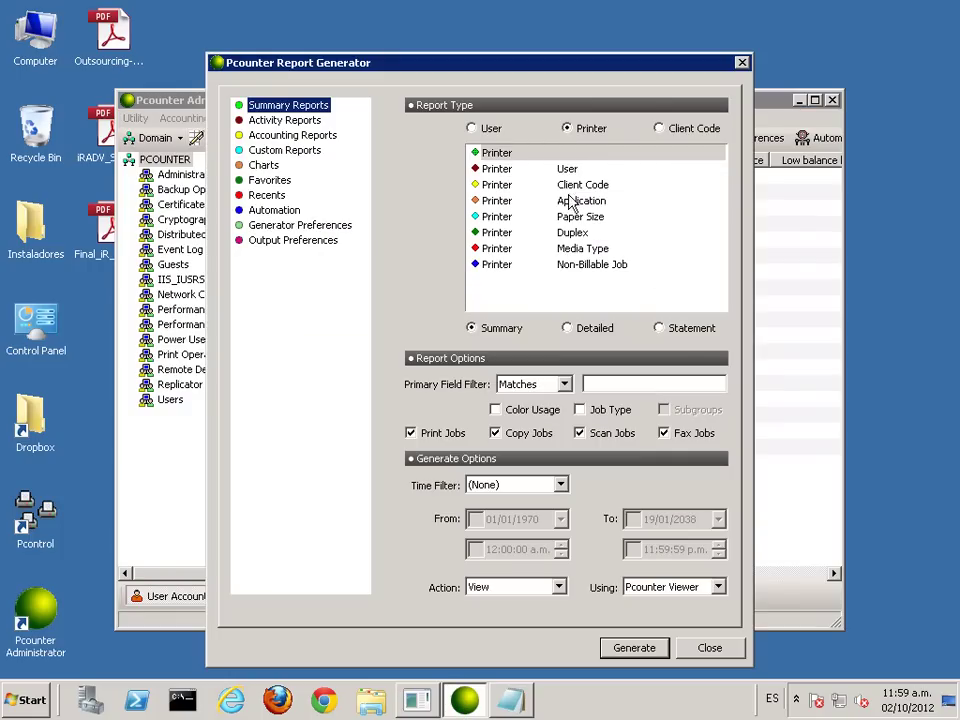
{"action": "left_click", "coordinate": [570, 205]}
{"action": "left_click", "coordinate": [636, 648]}
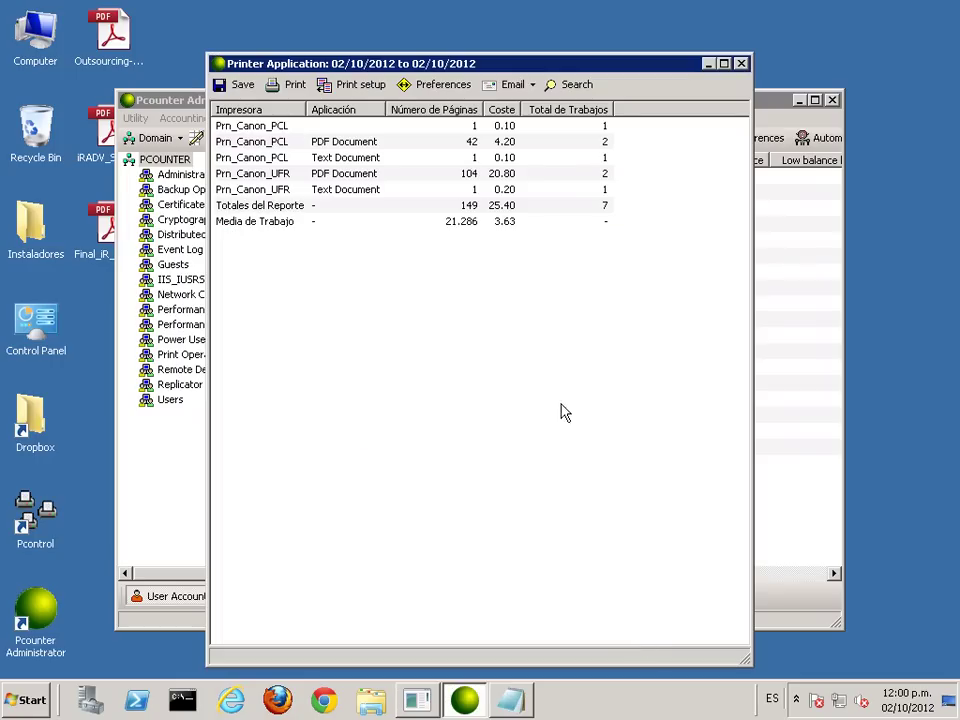
{"action": "left_click", "coordinate": [329, 158]}
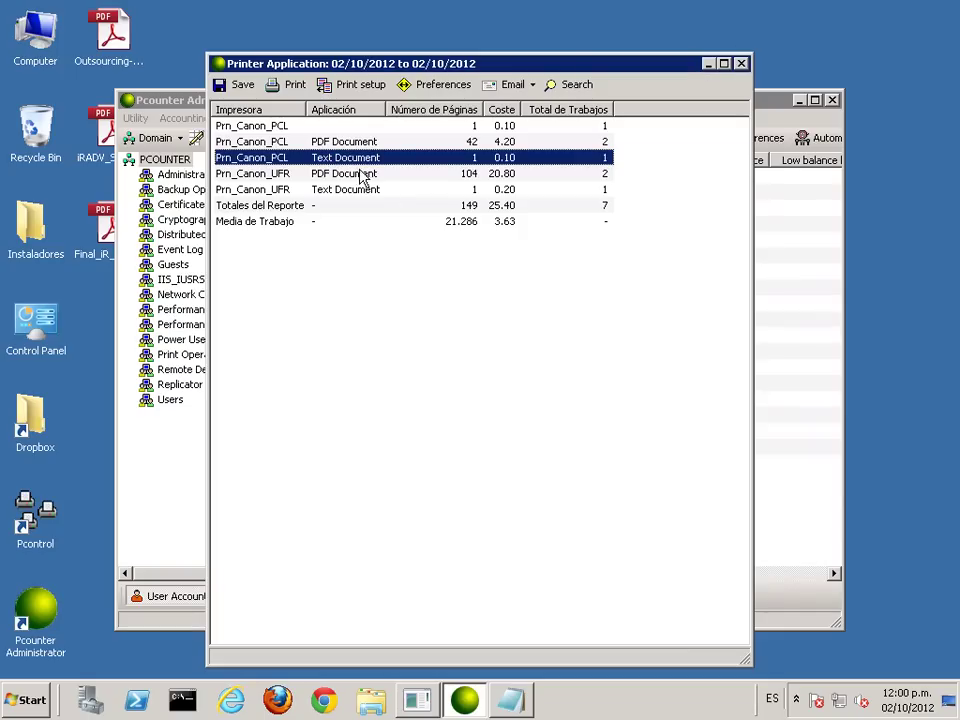
{"action": "left_click", "coordinate": [741, 65]}
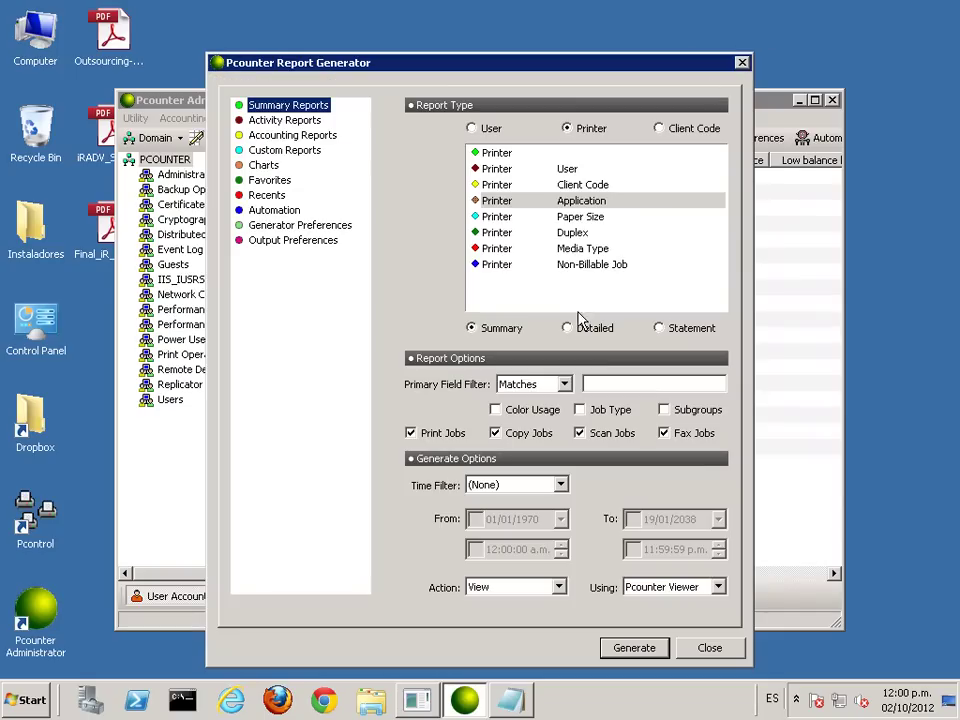
Step: Generate the detailed version and inspect the 11:59:45 and 11:59:51 Notepad jobs on both printers
{"action": "left_click", "coordinate": [640, 649]}
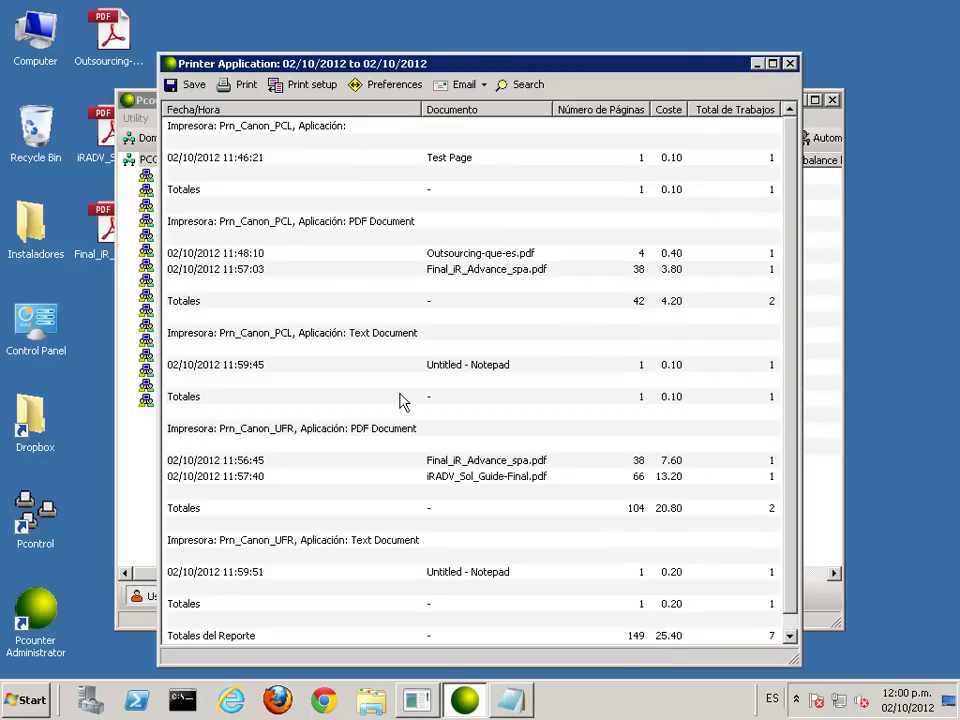
{"action": "left_click", "coordinate": [374, 338]}
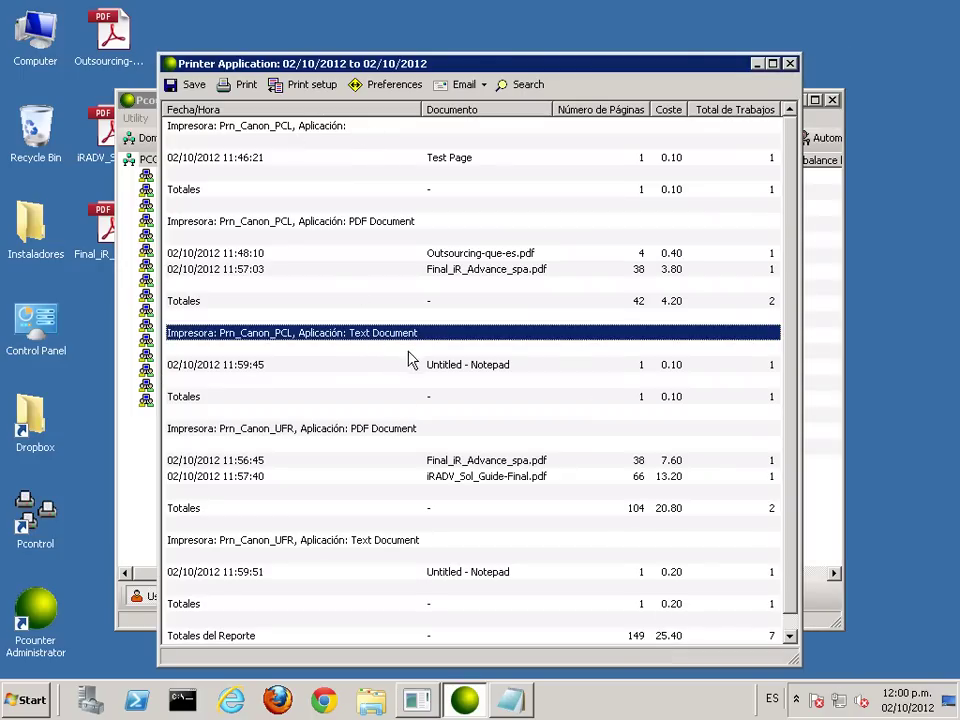
{"action": "left_click", "coordinate": [356, 366]}
{"action": "left_click", "coordinate": [258, 338]}
{"action": "left_click", "coordinate": [308, 541]}
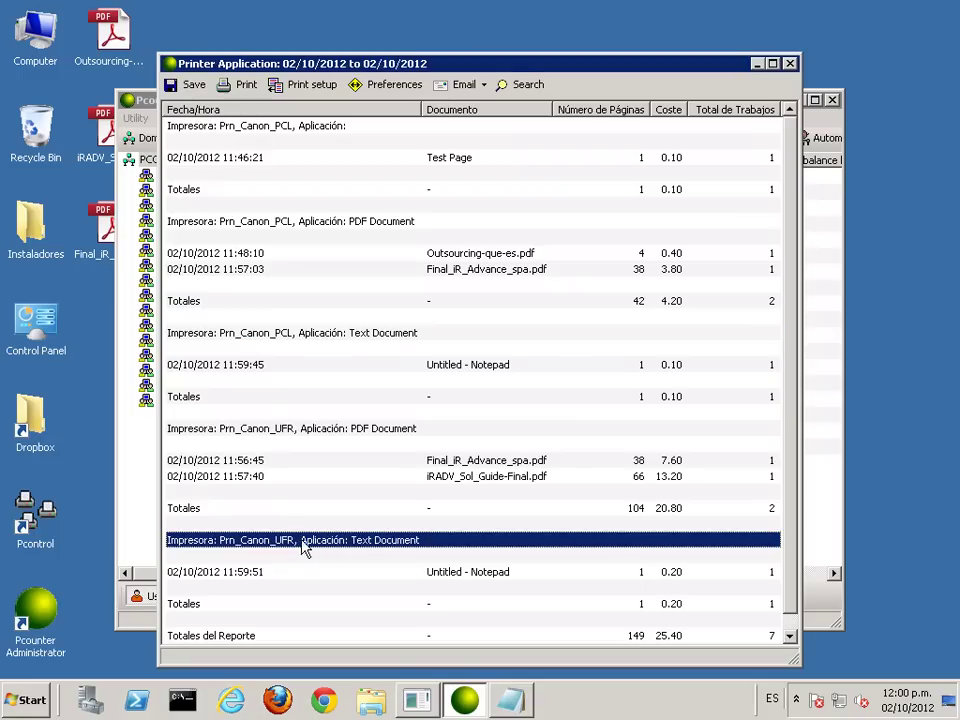
{"action": "left_click", "coordinate": [453, 580]}
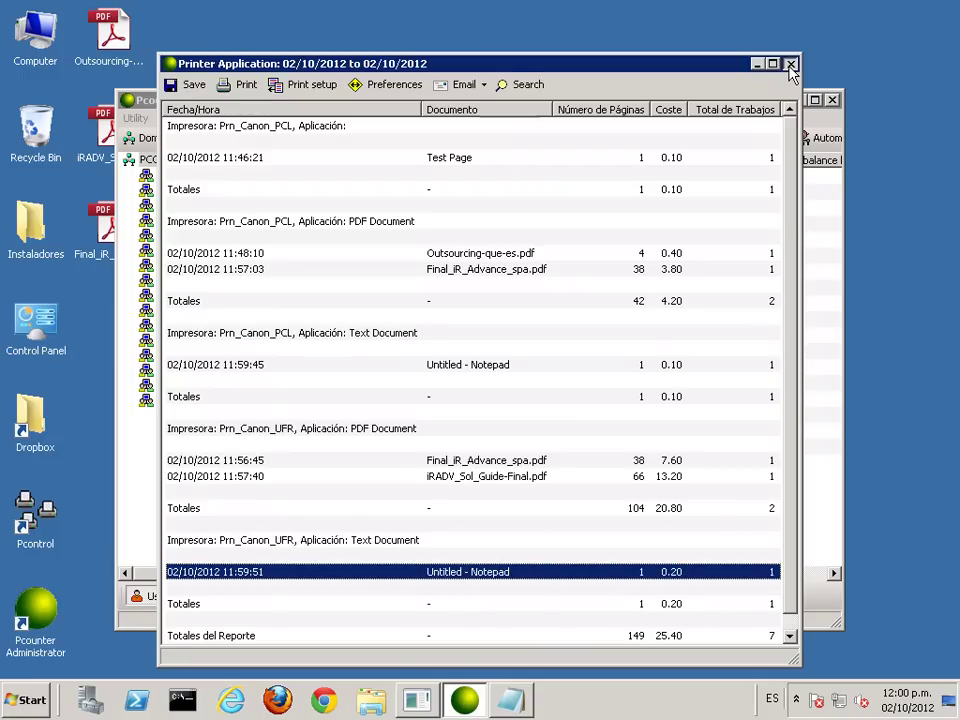
{"action": "left_click", "coordinate": [790, 64]}
{"action": "left_click_drag", "start_coordinate": [605, 63], "coordinate": [586, 38]}
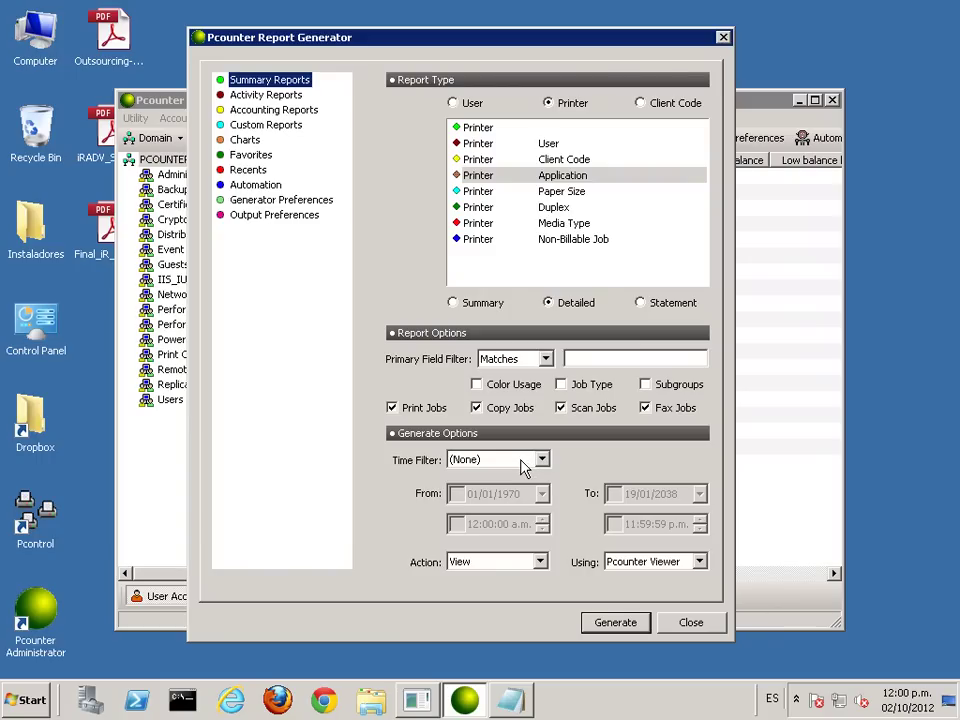
Step: Try a Custom time filter, reset it to (None), and uncheck Scan Jobs and Fax Jobs
{"action": "left_click", "coordinate": [540, 460]}
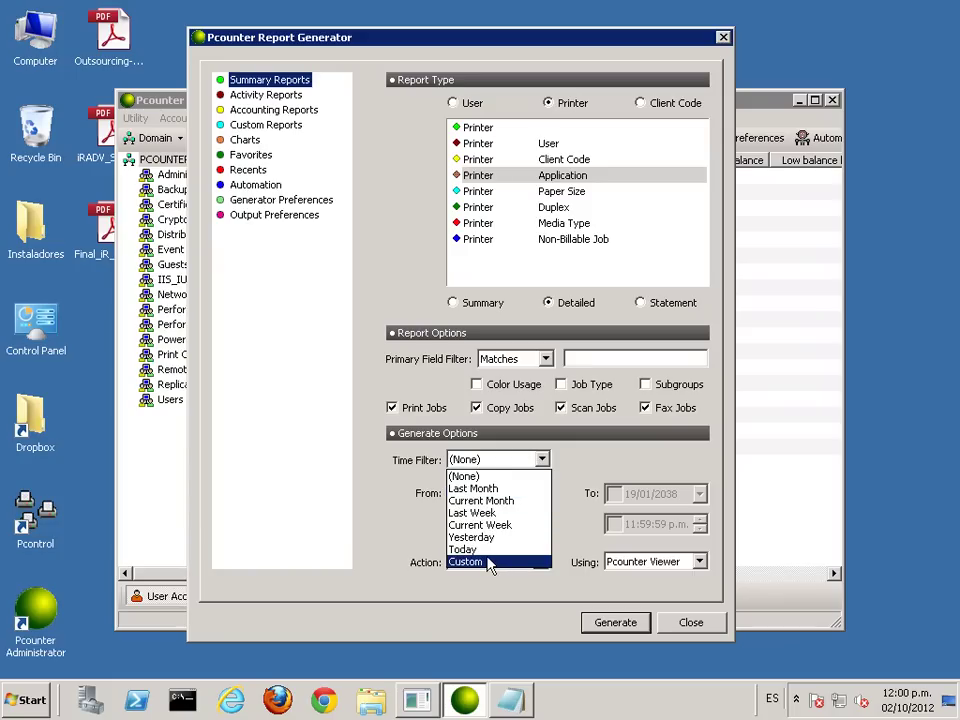
{"action": "left_click", "coordinate": [488, 562]}
{"action": "left_click", "coordinate": [542, 494]}
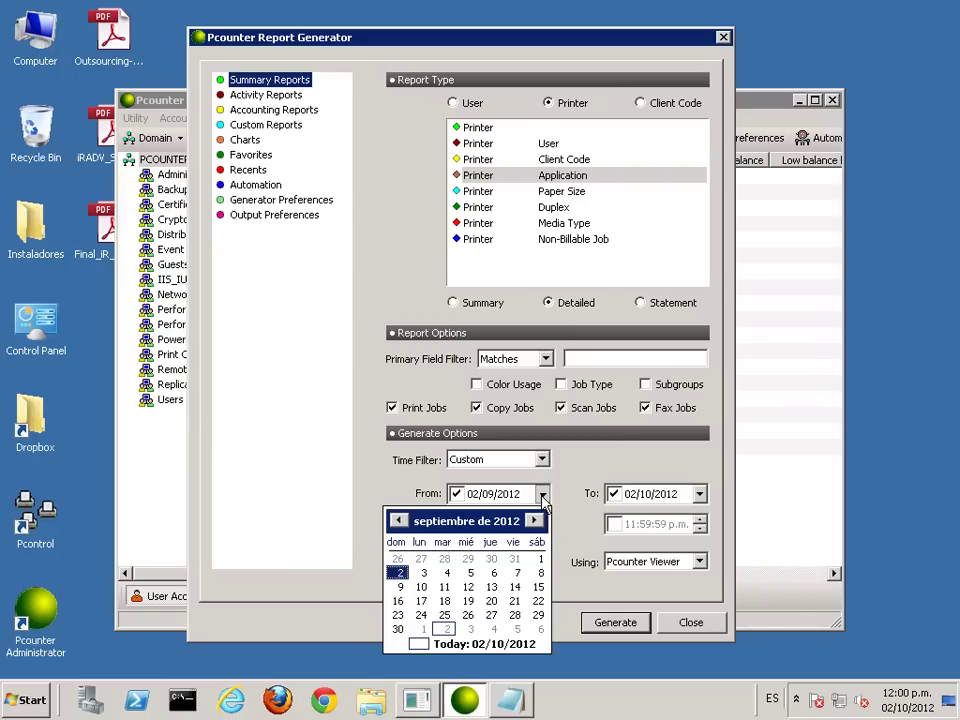
{"action": "left_click", "coordinate": [640, 494]}
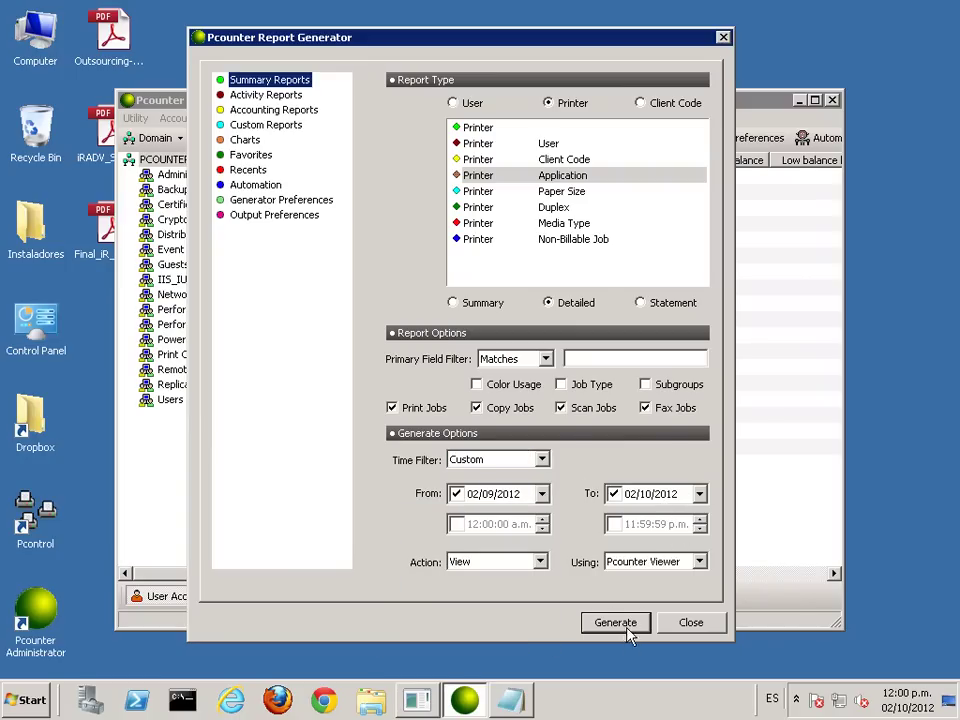
{"action": "left_click", "coordinate": [467, 460]}
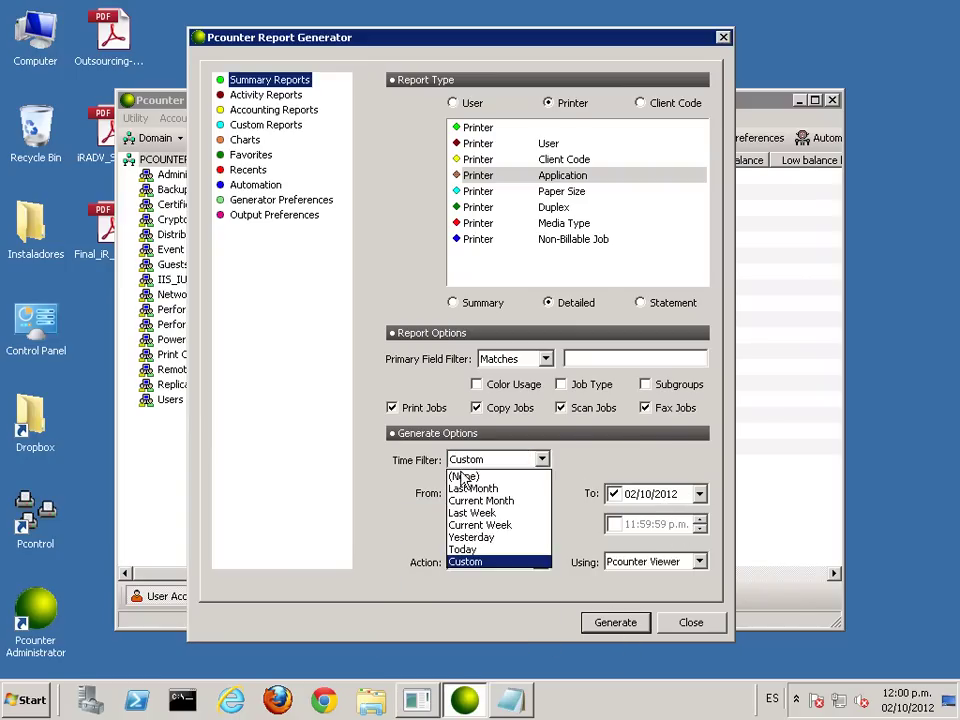
{"action": "left_click", "coordinate": [460, 483]}
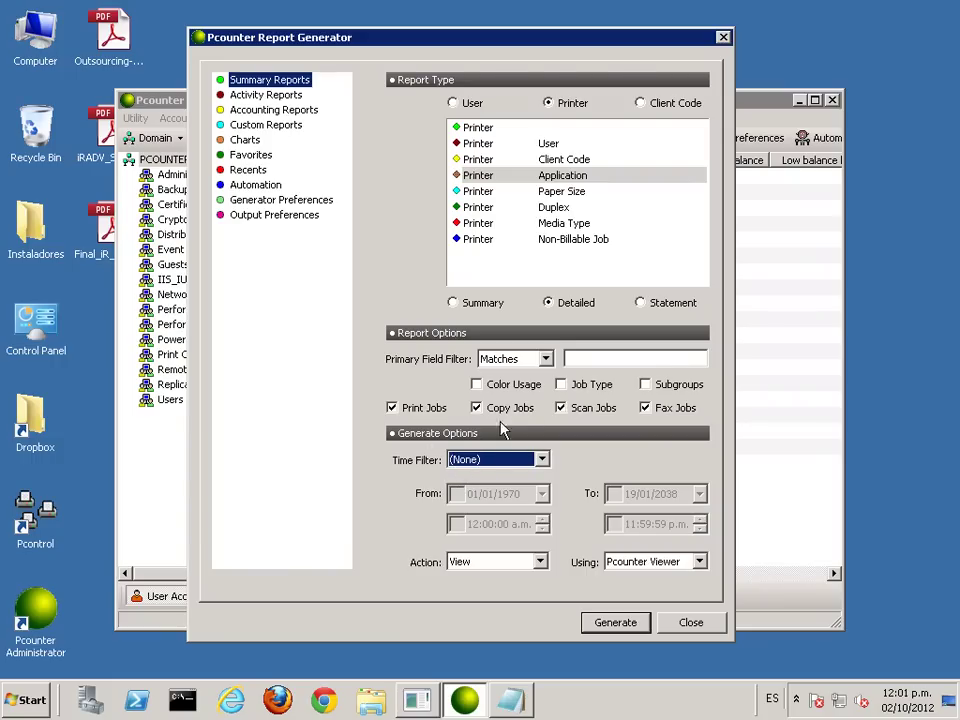
{"action": "left_click", "coordinate": [562, 410]}
{"action": "left_click", "coordinate": [646, 410]}
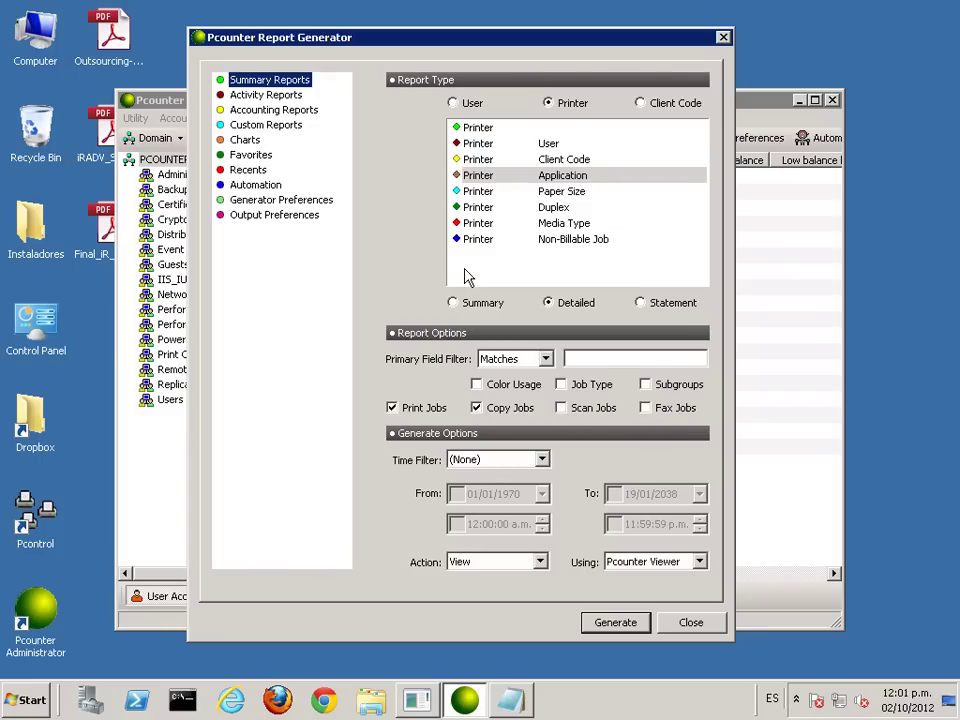
Step: Generate the Printer/Paper Size summary report, inspect both printer rows, and close it
{"action": "left_click", "coordinate": [480, 192]}
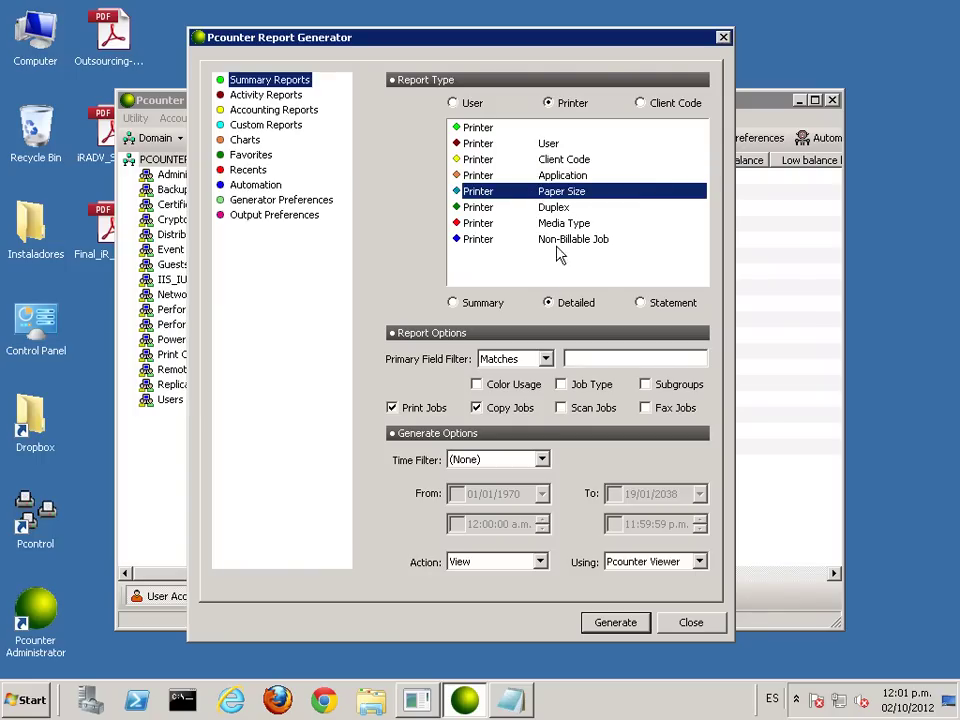
{"action": "left_click", "coordinate": [454, 304]}
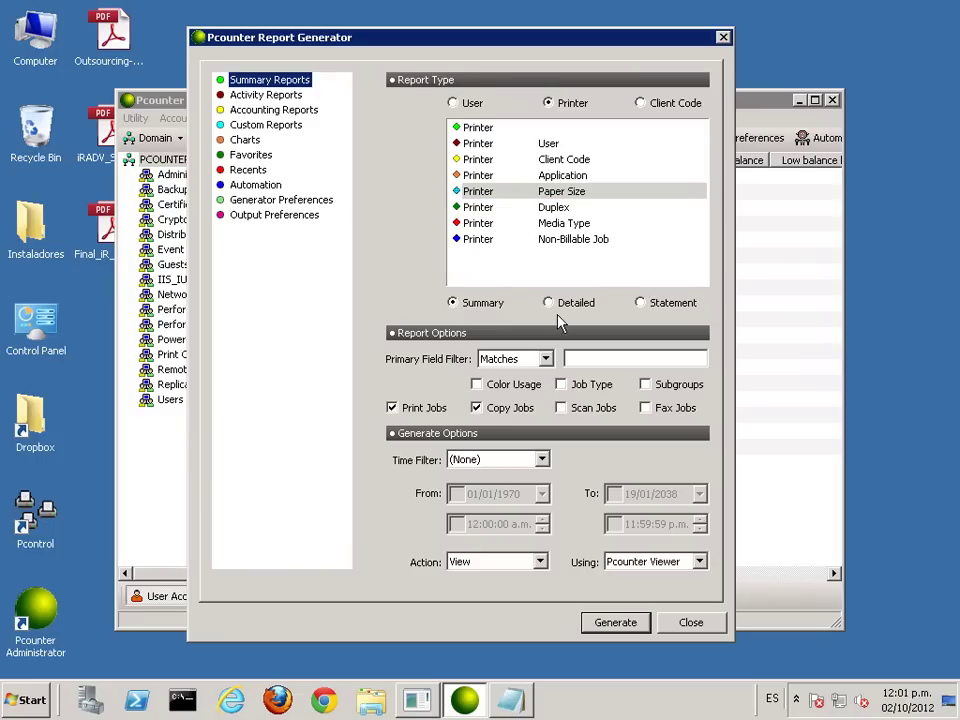
{"action": "left_click", "coordinate": [615, 622]}
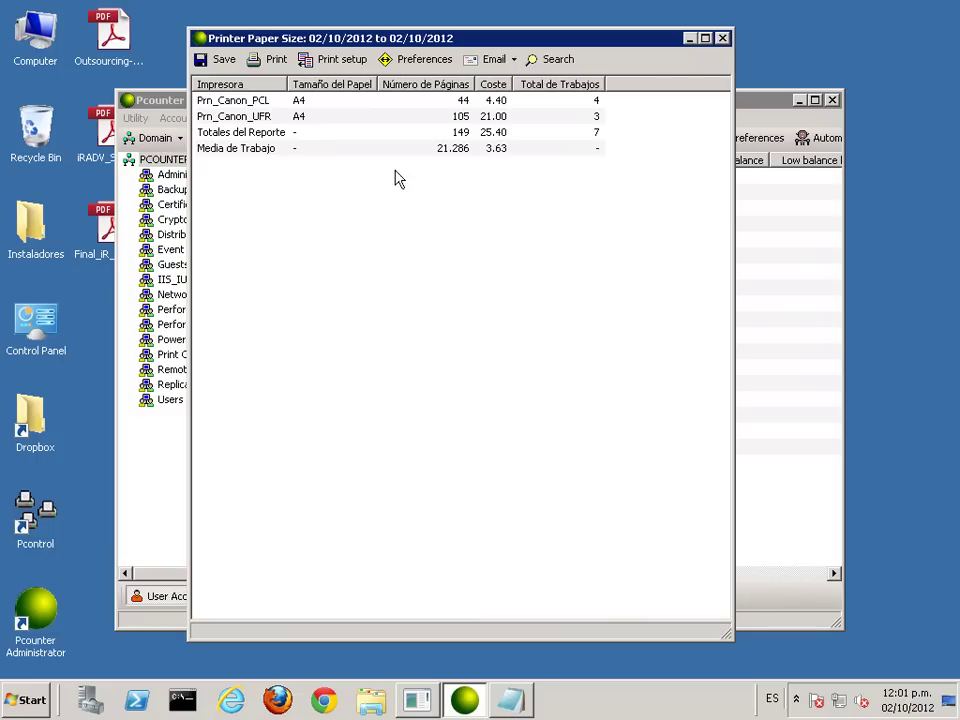
{"action": "left_click", "coordinate": [300, 101]}
{"action": "left_click", "coordinate": [304, 118]}
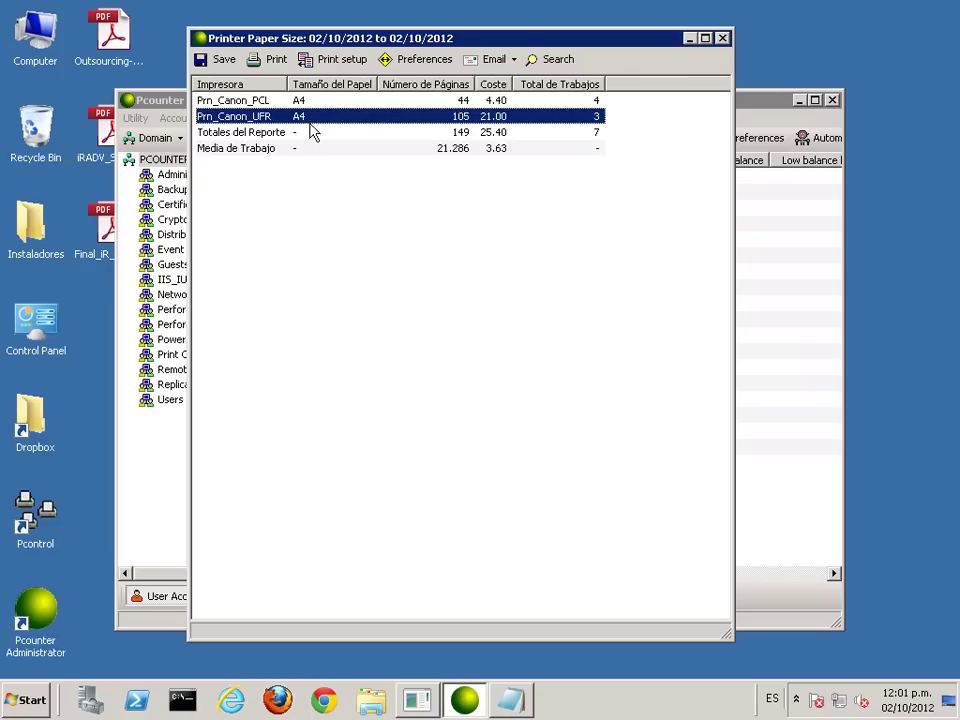
{"action": "left_click", "coordinate": [721, 38]}
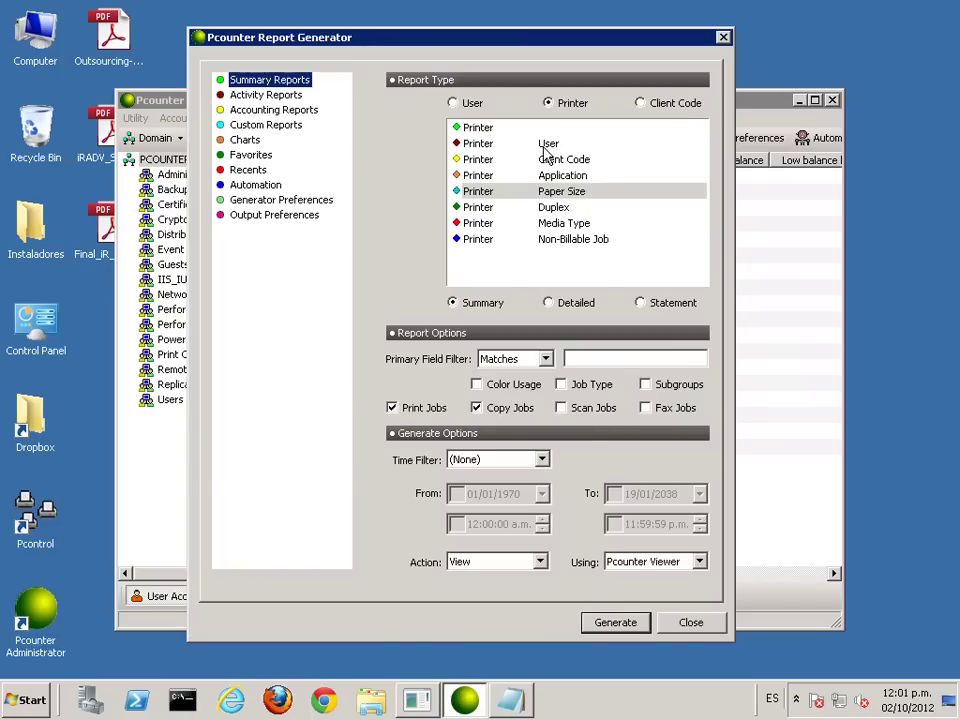
Step: Generate the Printer/Duplex summary report, check the Prn_Canon_UFR duplex Sí row, and close it
{"action": "left_click", "coordinate": [554, 208]}
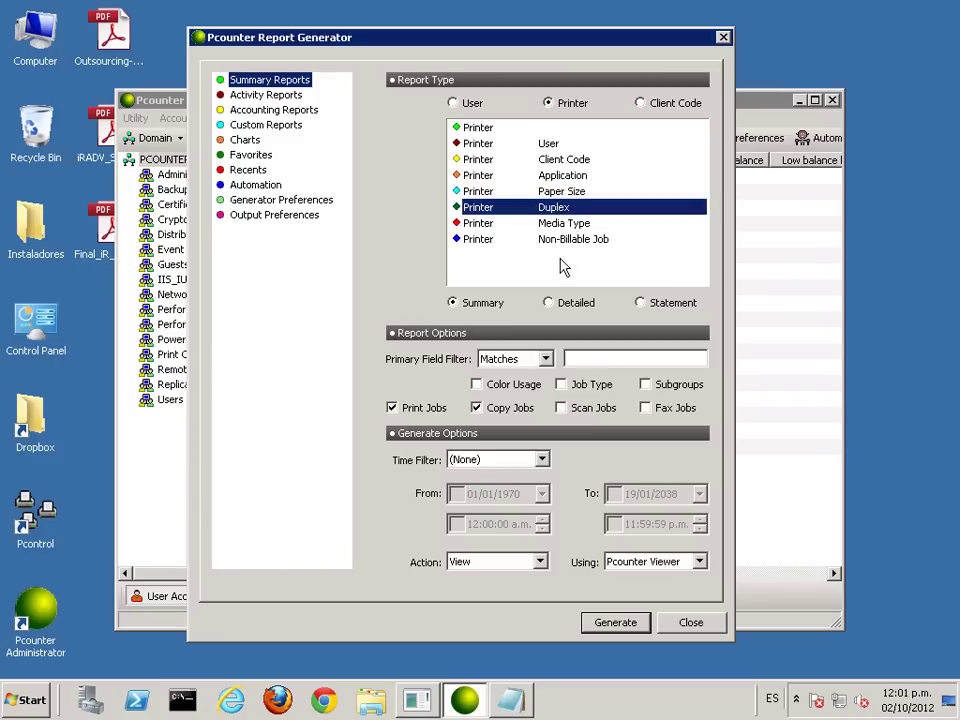
{"action": "left_click", "coordinate": [624, 623]}
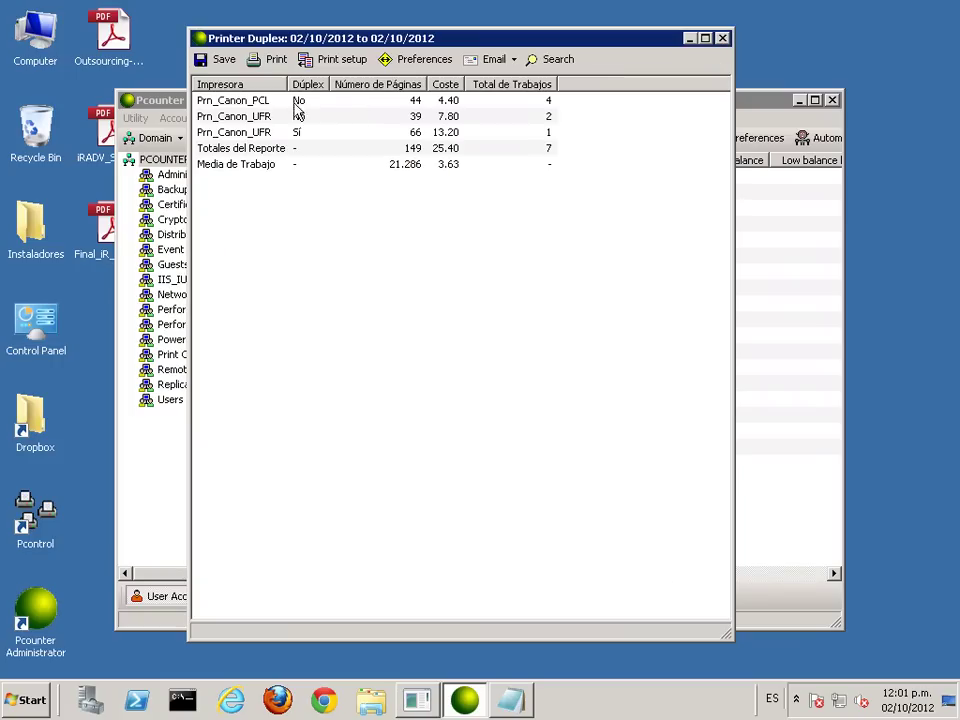
{"action": "left_click", "coordinate": [258, 132]}
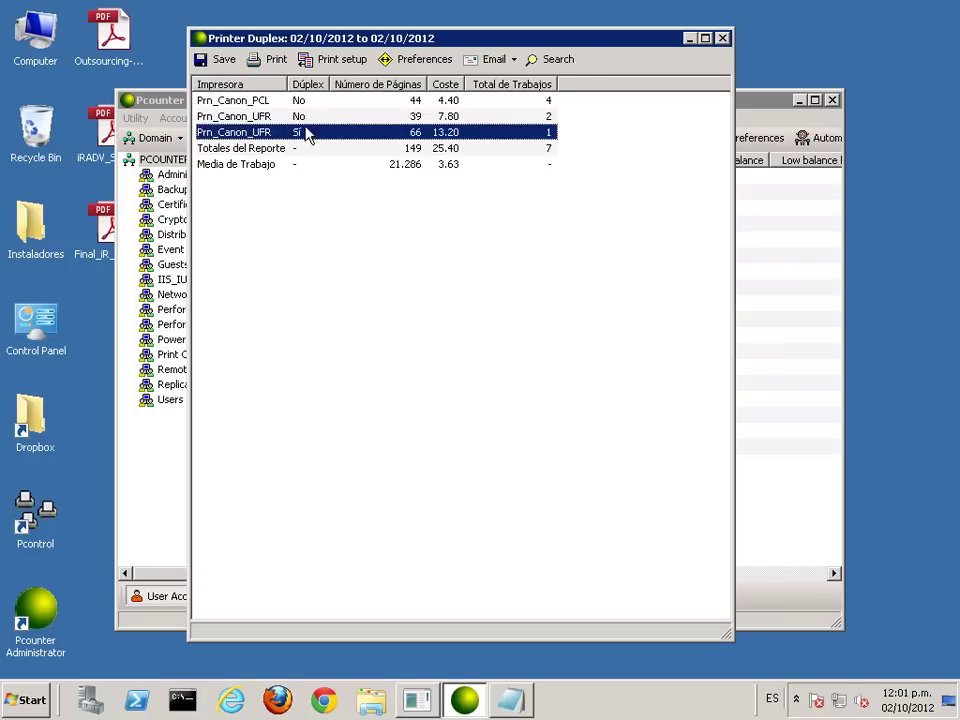
{"action": "left_click", "coordinate": [721, 38]}
Step: Generate the detailed duplex report, review each Dúplex group and the guide job, then close it
{"action": "left_click", "coordinate": [572, 302]}
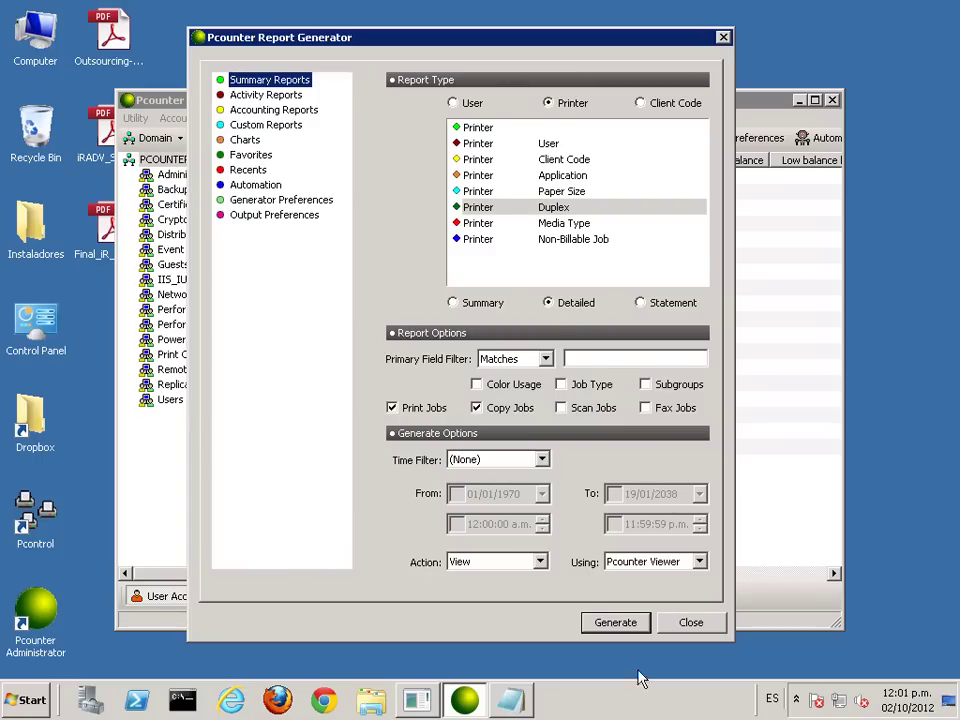
{"action": "left_click", "coordinate": [614, 623]}
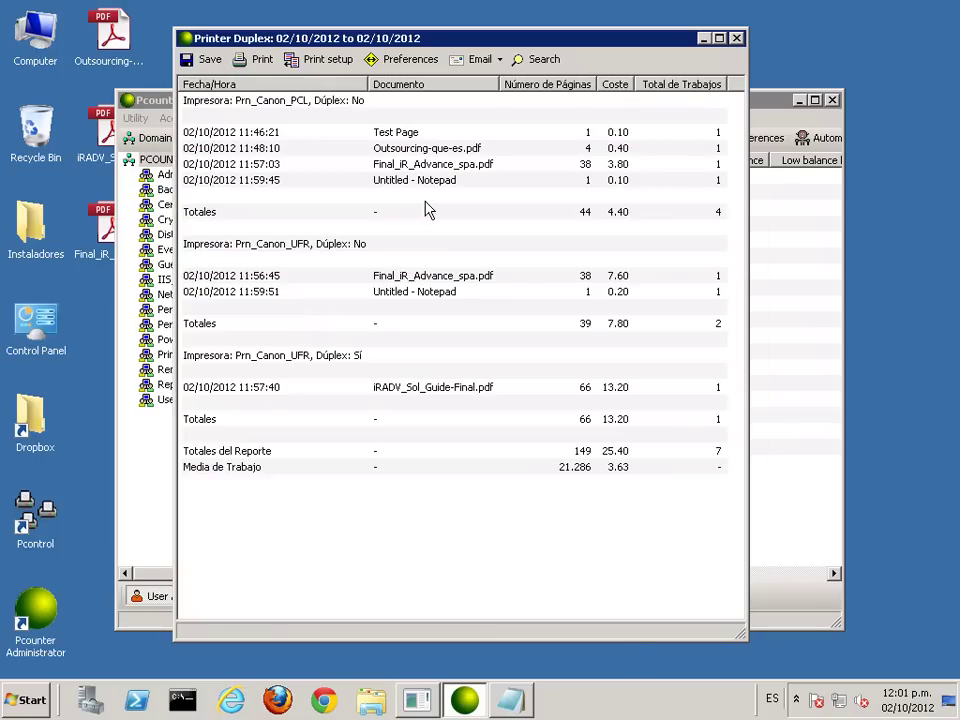
{"action": "left_click", "coordinate": [341, 104]}
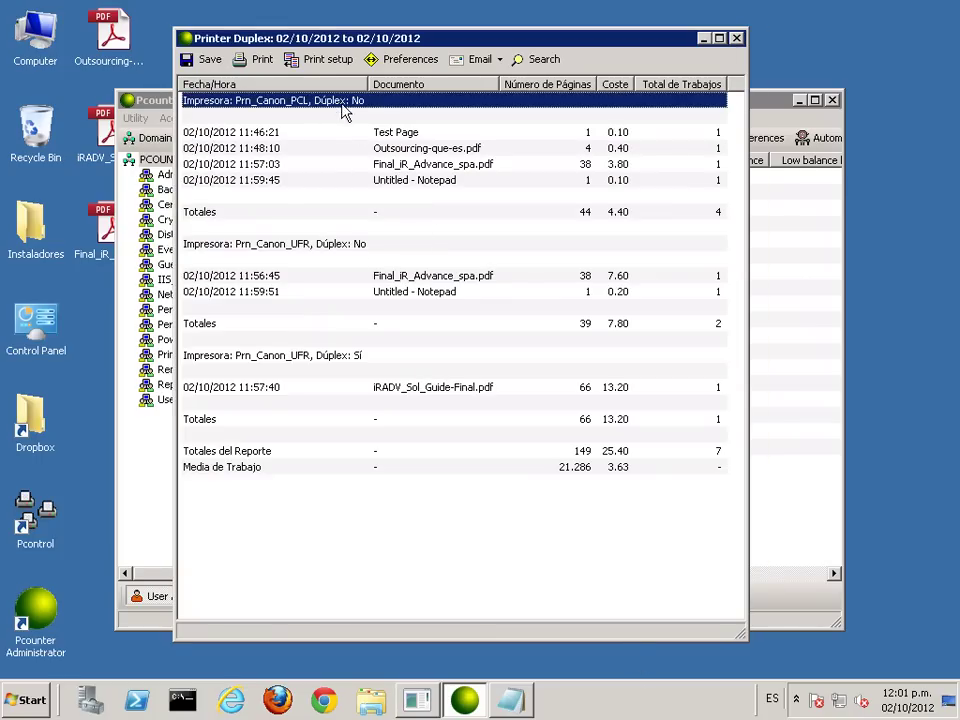
{"action": "left_click", "coordinate": [326, 250]}
{"action": "left_click", "coordinate": [345, 358]}
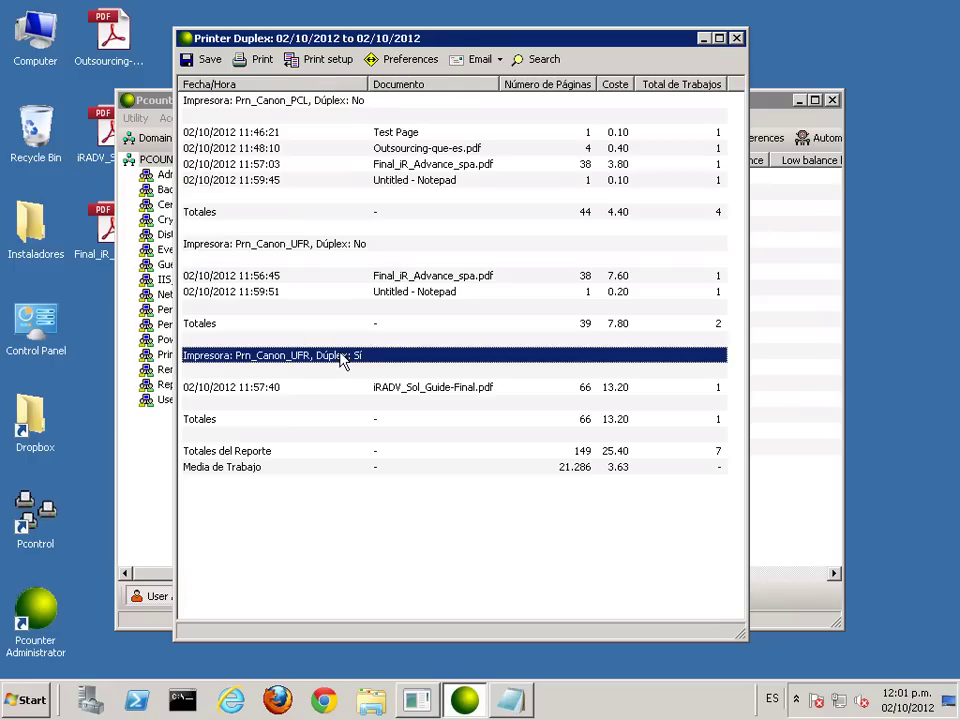
{"action": "left_click", "coordinate": [437, 389]}
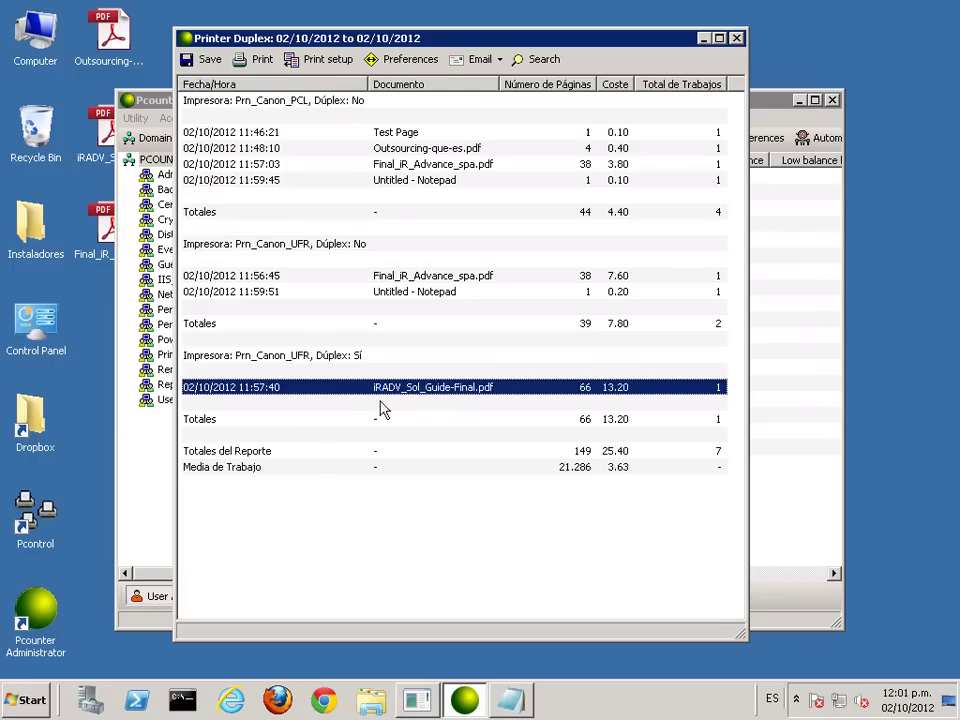
{"action": "left_click", "coordinate": [736, 38]}
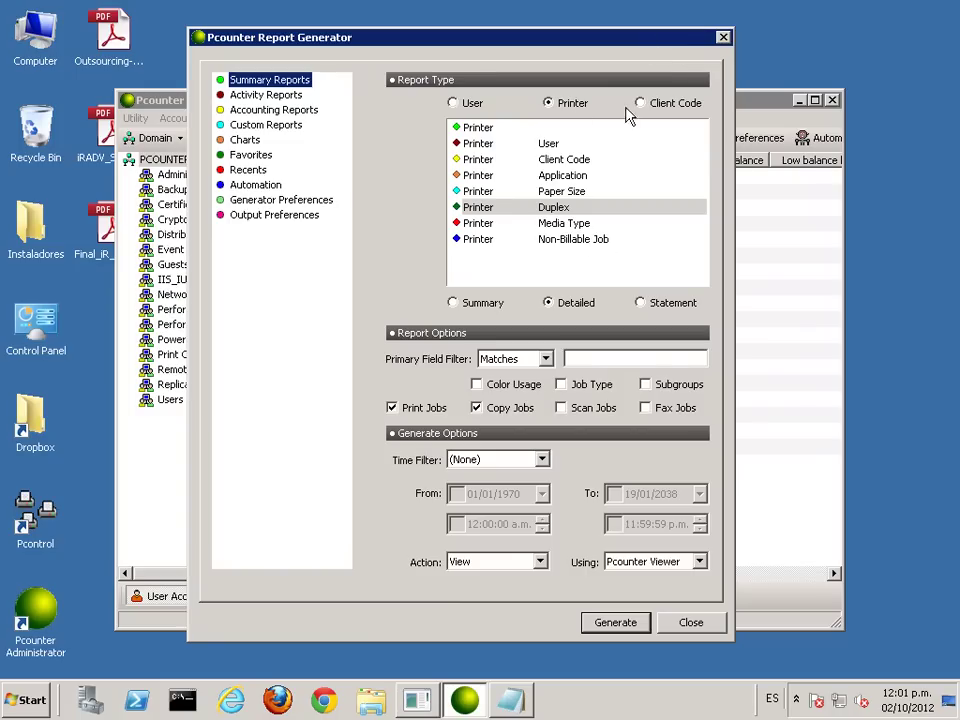
Step: Switch report type to User and back to Printer, keep the Matches filter, and open Activity Reports
{"action": "left_click", "coordinate": [471, 105]}
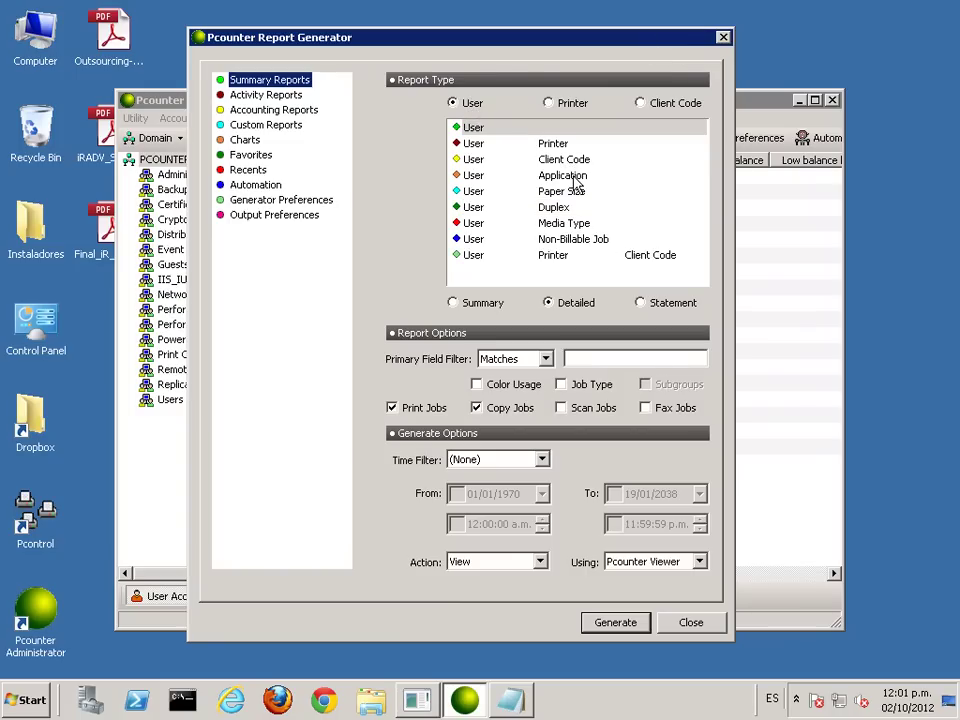
{"action": "left_click", "coordinate": [550, 103]}
{"action": "left_click", "coordinate": [546, 358]}
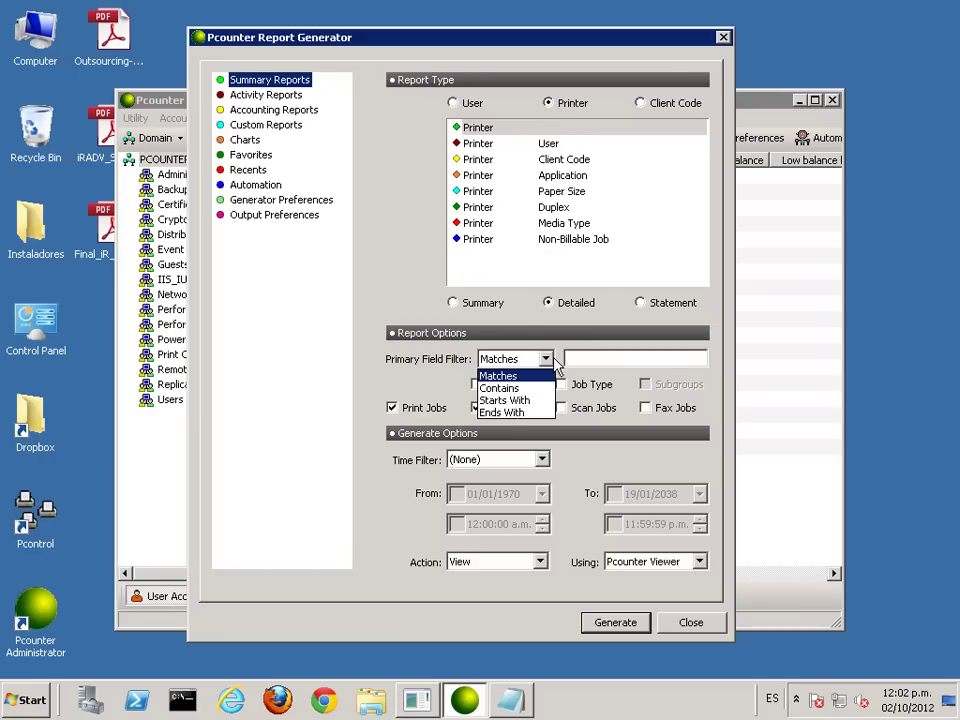
{"action": "left_click", "coordinate": [531, 334]}
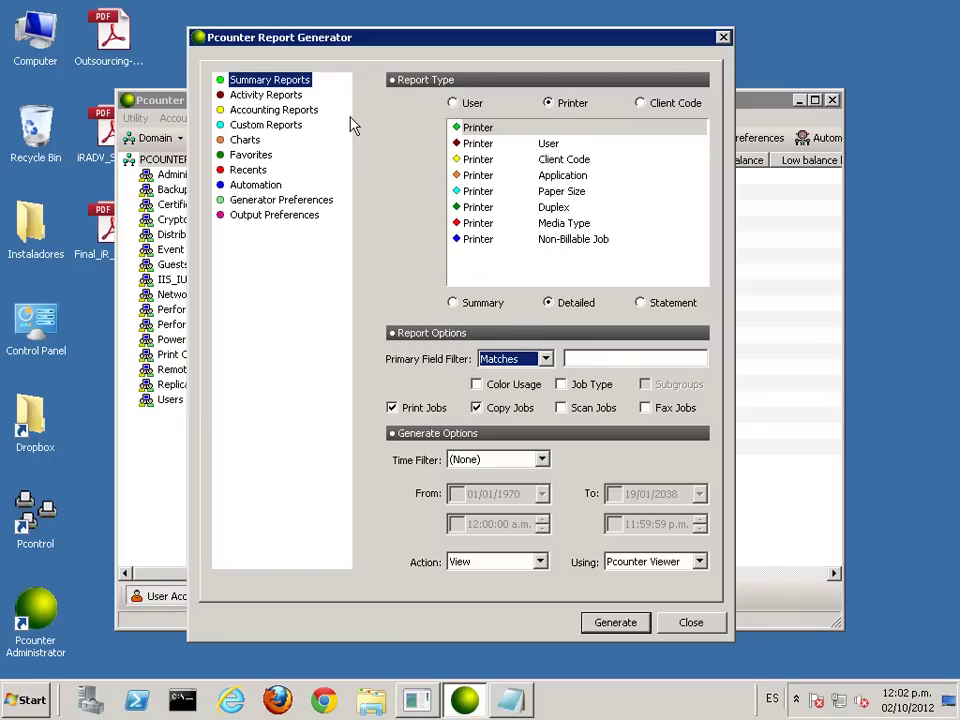
{"action": "left_click", "coordinate": [268, 95]}
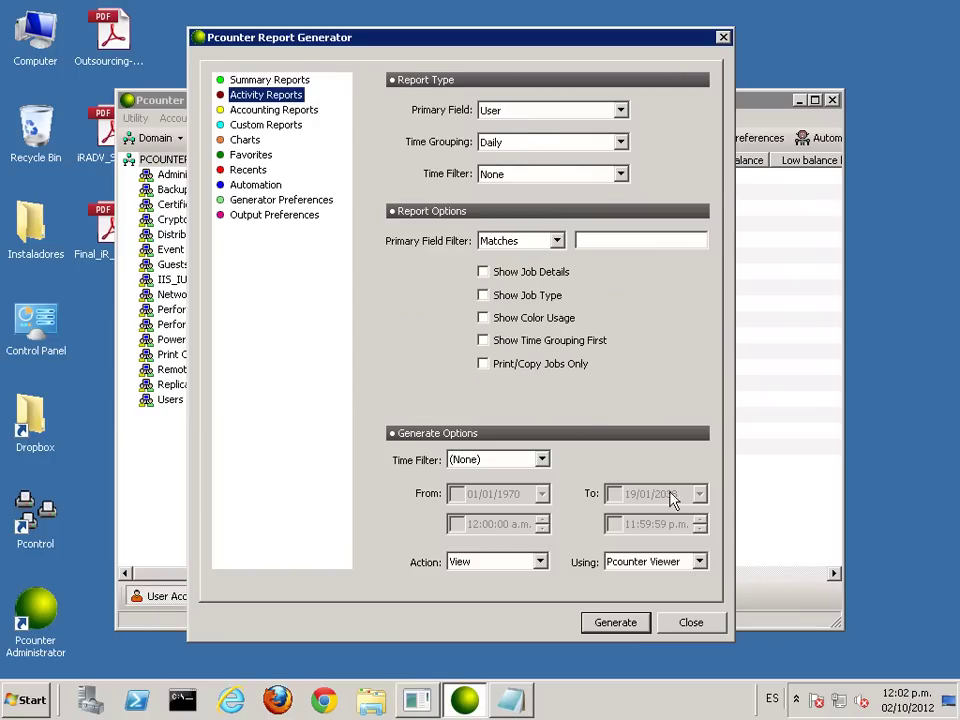
Step: Generate the user Daily activity report, inspect the 02/10/2012 row, and close it
{"action": "left_click", "coordinate": [619, 624]}
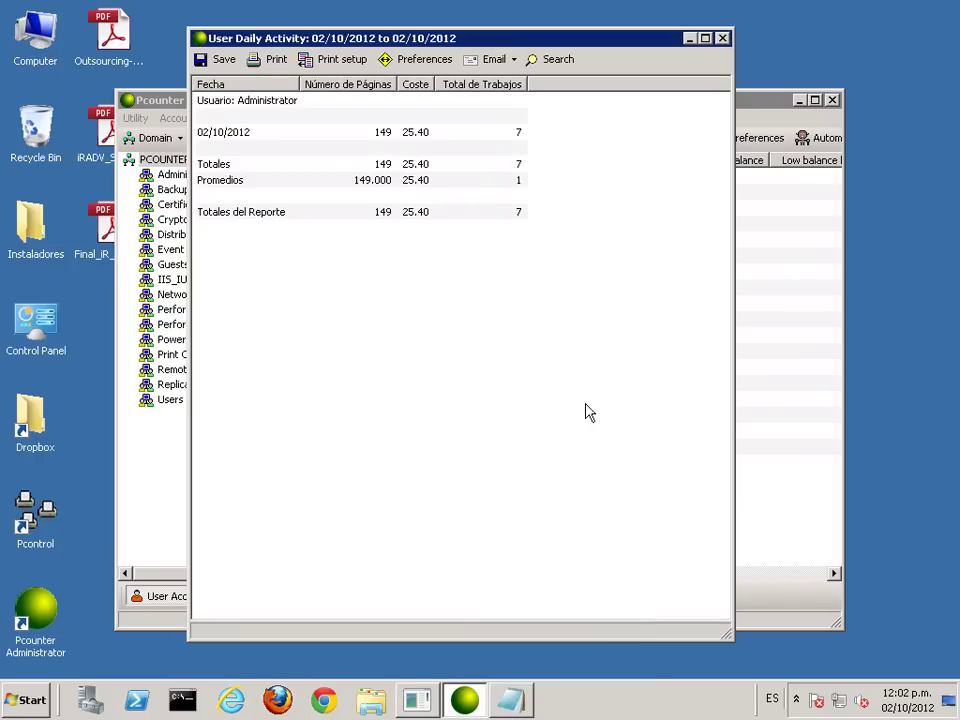
{"action": "left_click", "coordinate": [220, 140]}
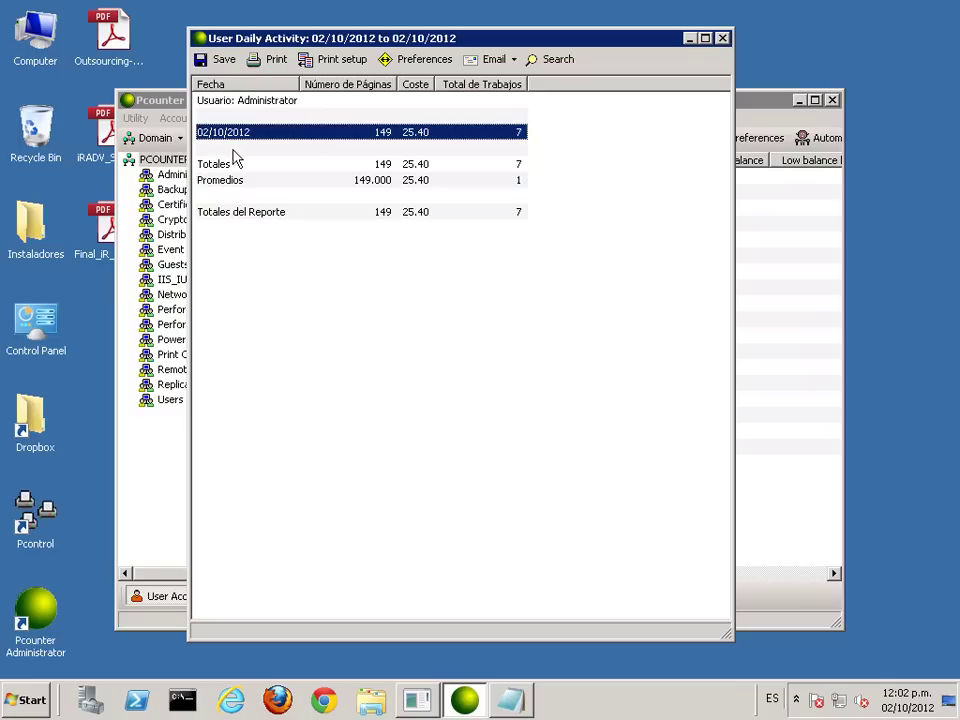
{"action": "left_click", "coordinate": [726, 42]}
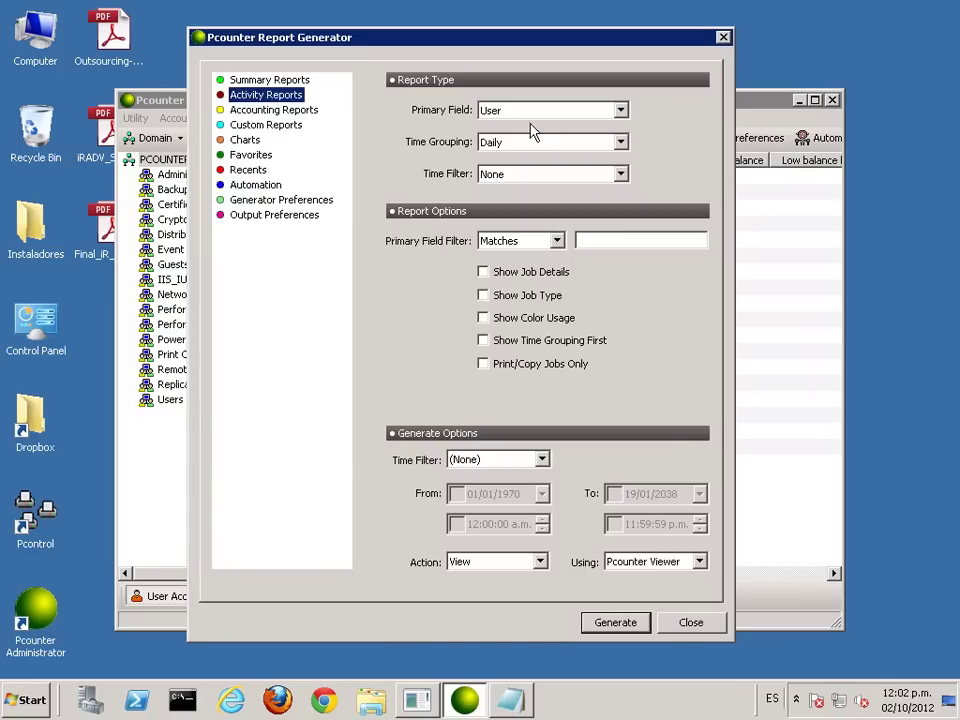
Step: Regenerate it grouped Hourly, check the 11:00 - 12:00 row, and close the report generator
{"action": "left_click", "coordinate": [524, 146]}
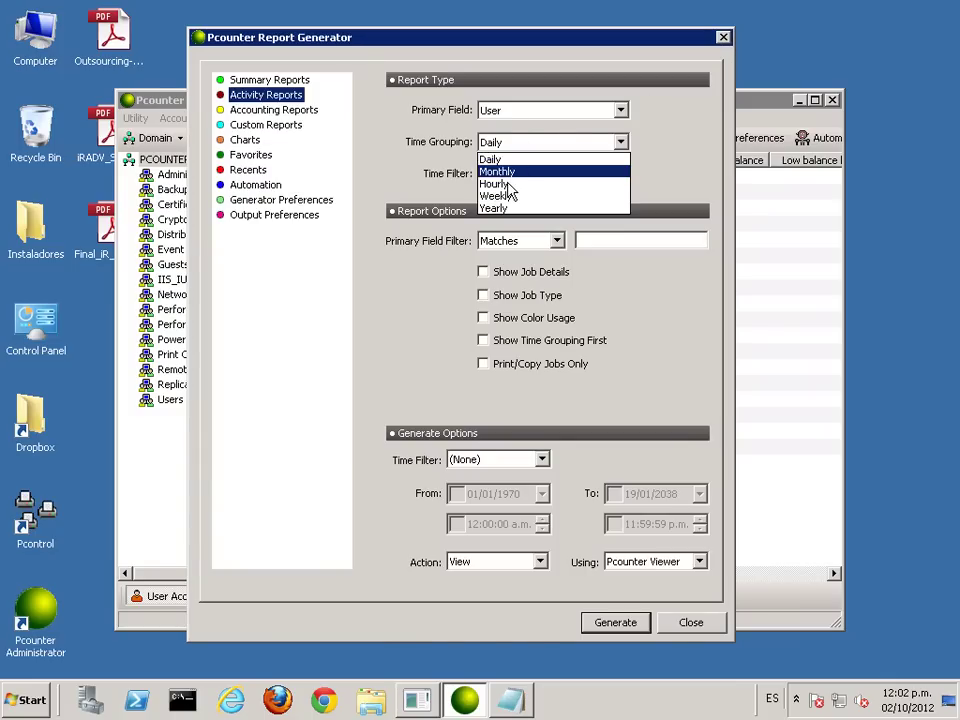
{"action": "left_click", "coordinate": [507, 187]}
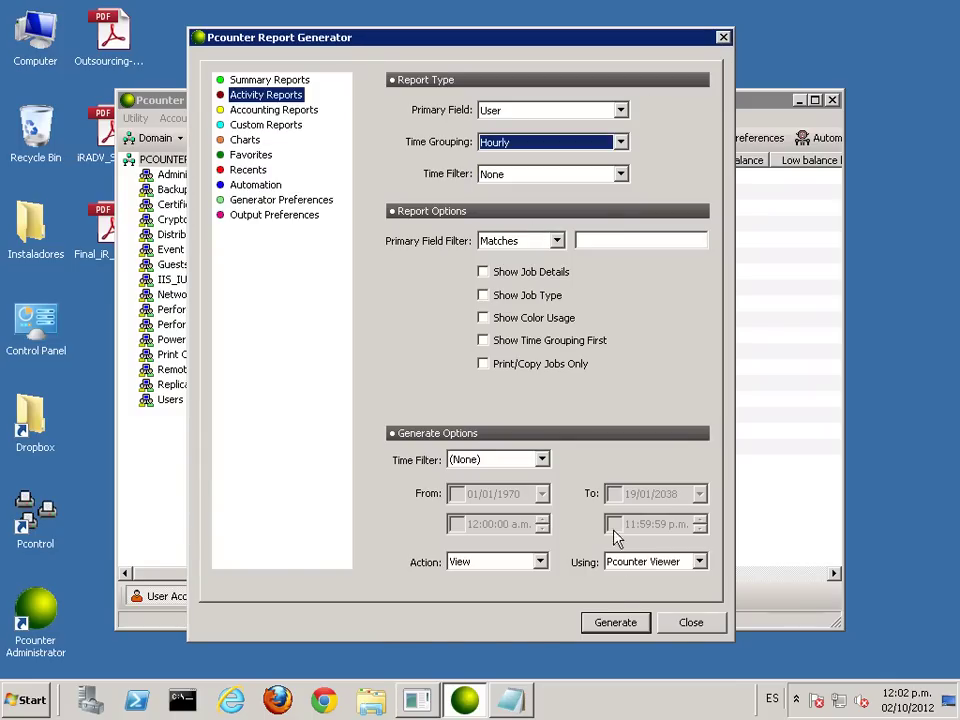
{"action": "left_click", "coordinate": [614, 622]}
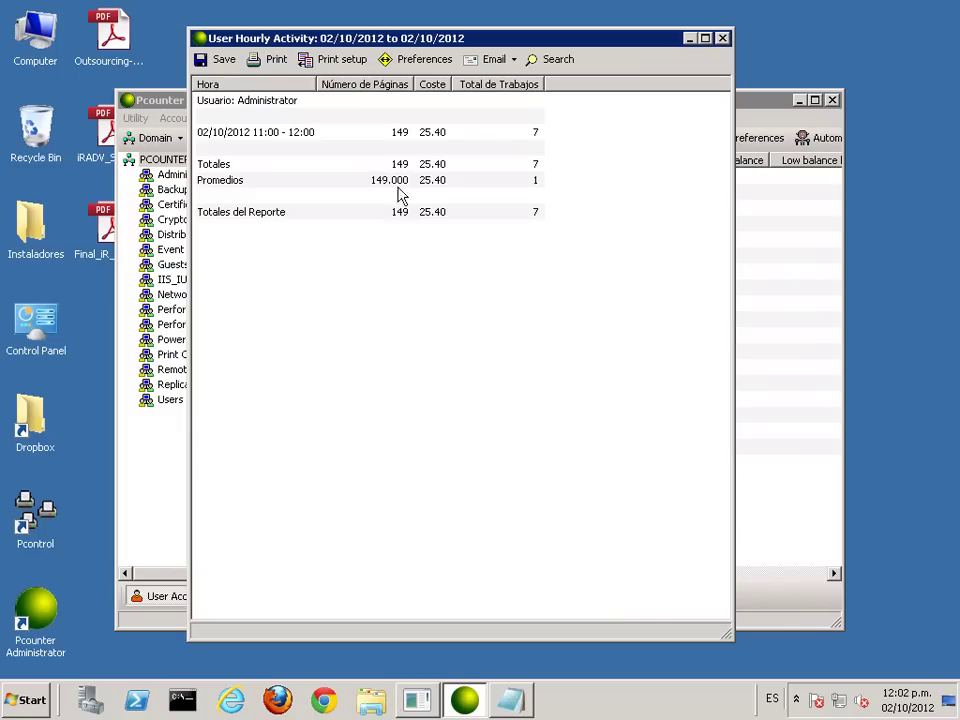
{"action": "left_click", "coordinate": [366, 142]}
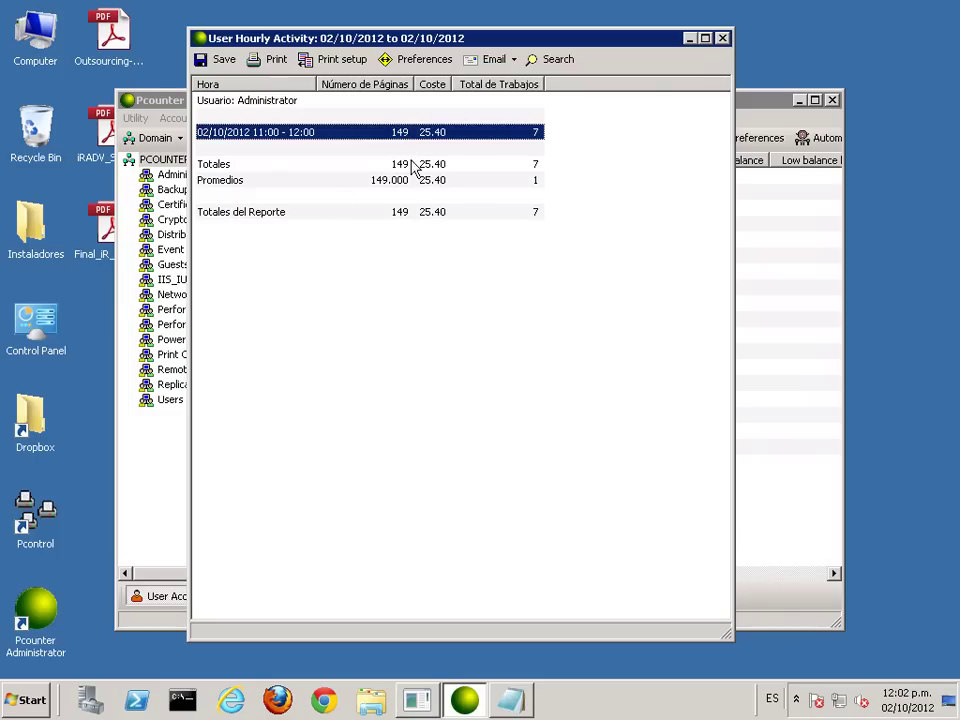
{"action": "left_click", "coordinate": [721, 36]}
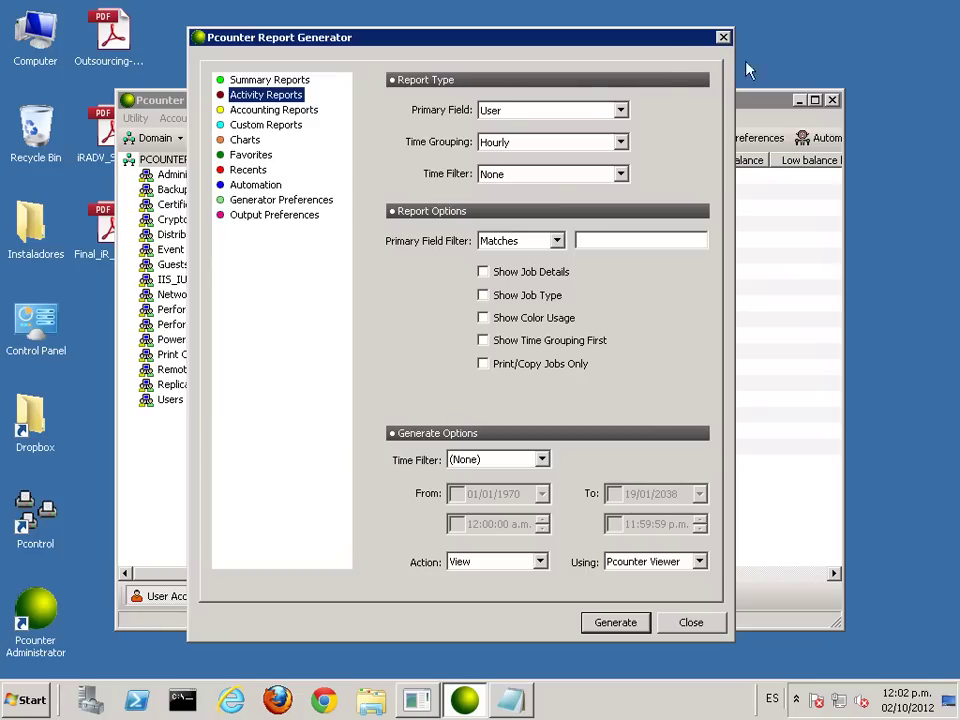
{"action": "left_click", "coordinate": [723, 38]}
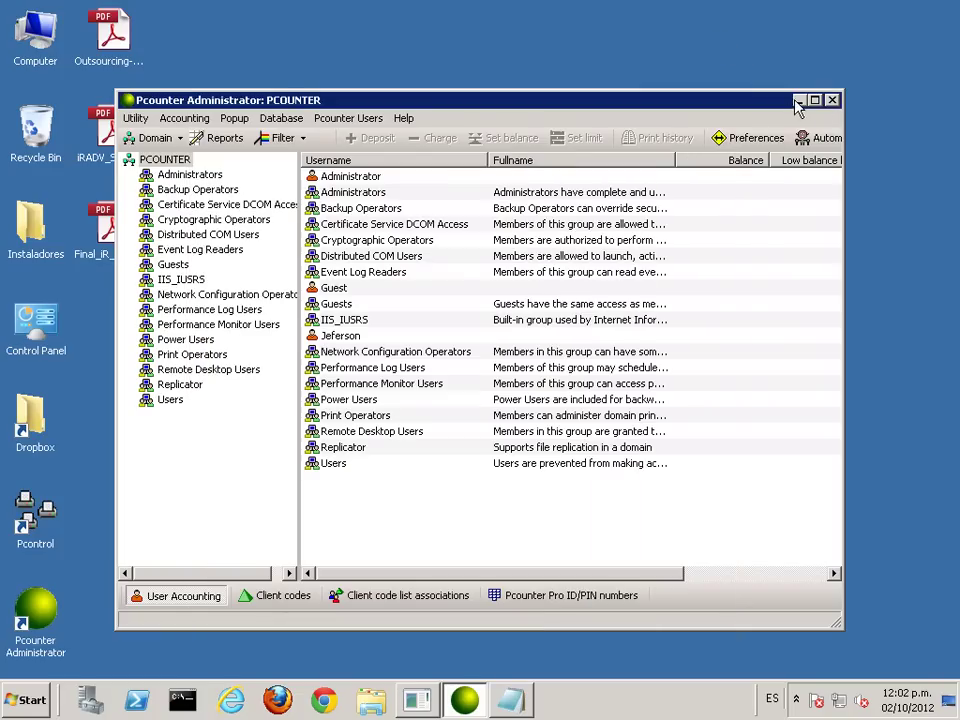
Step: Minimize Pcounter Administrator and open the Dropbox folder from its desktop shortcut
{"action": "left_click", "coordinate": [799, 101]}
{"action": "left_click", "coordinate": [119, 38]}
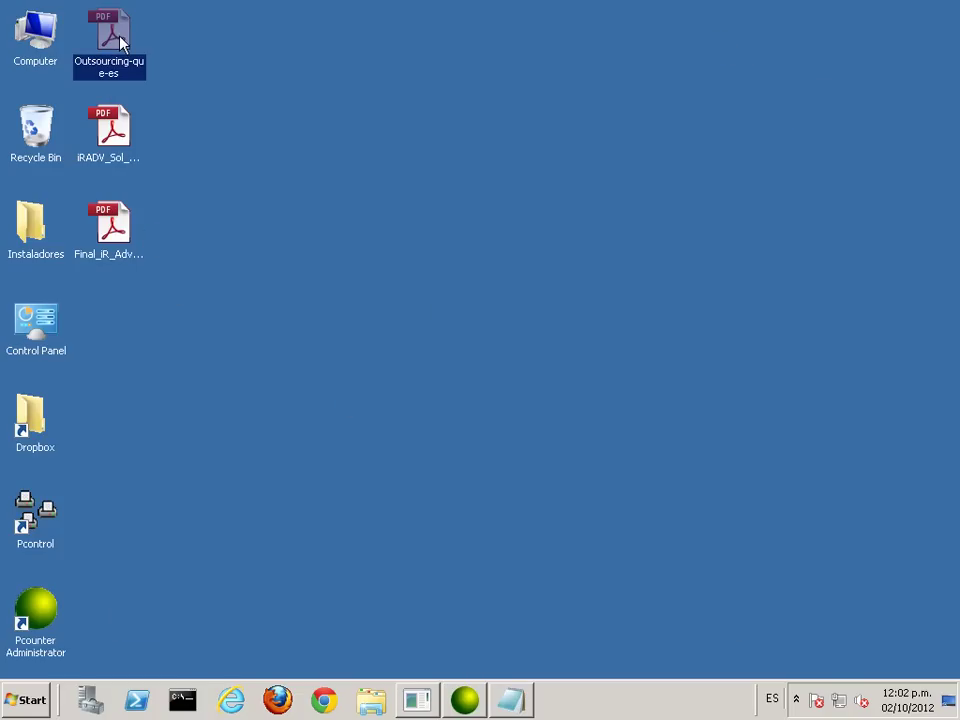
{"action": "left_click", "coordinate": [26, 432]}
{"action": "double_click", "coordinate": [26, 432]}
{"action": "scroll", "coordinate": [360, 410], "scroll_direction": "down", "scroll_amount": 6}
Step: Copy the 'Dropbox.Crear cuenta e instalar DropBox' PDF onto the desktop and close the folder
{"action": "left_click", "coordinate": [346, 513]}
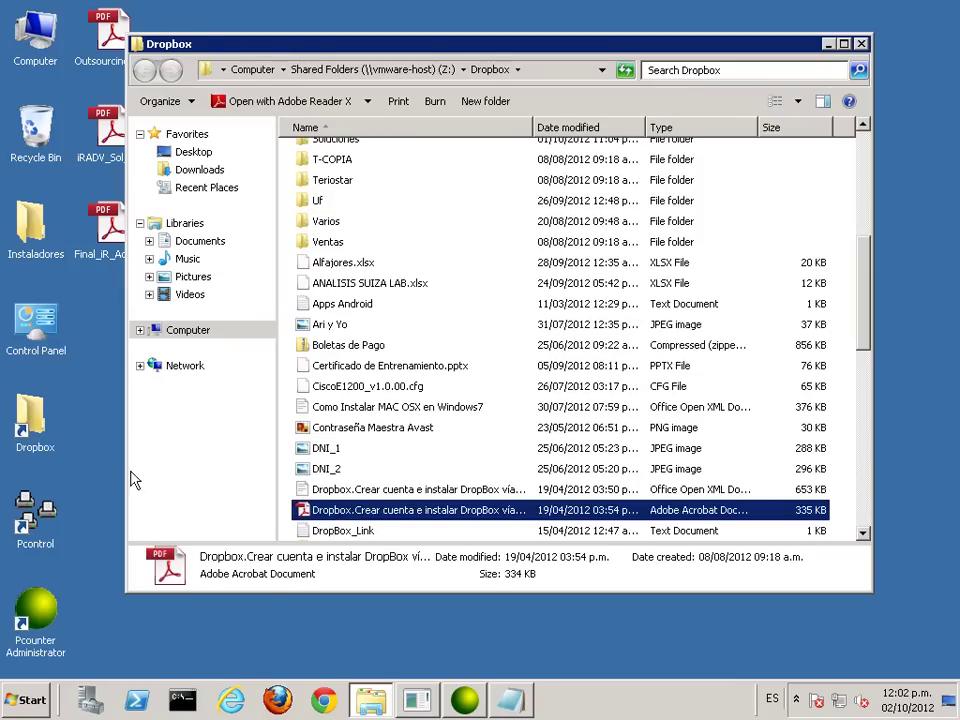
{"action": "left_click", "coordinate": [66, 307]}
{"action": "key", "text": "ctrl+v"}
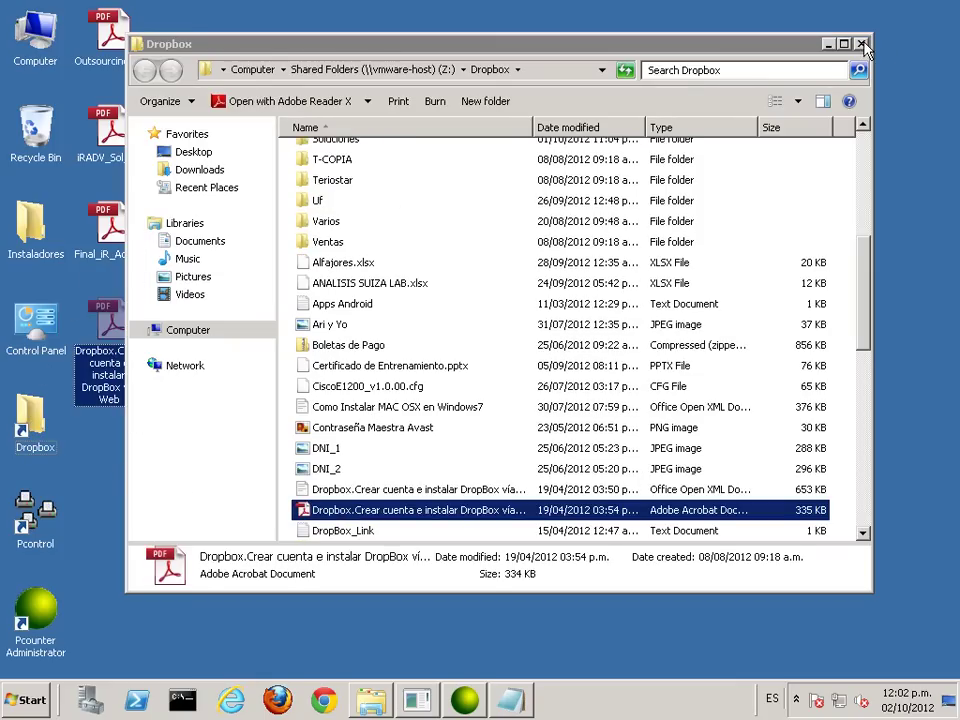
{"action": "left_click", "coordinate": [861, 44]}
Step: Open the desktop Dropbox setup PDF, print it to Prn_Canon_UFR, and close Adobe Reader
{"action": "double_click", "coordinate": [108, 322]}
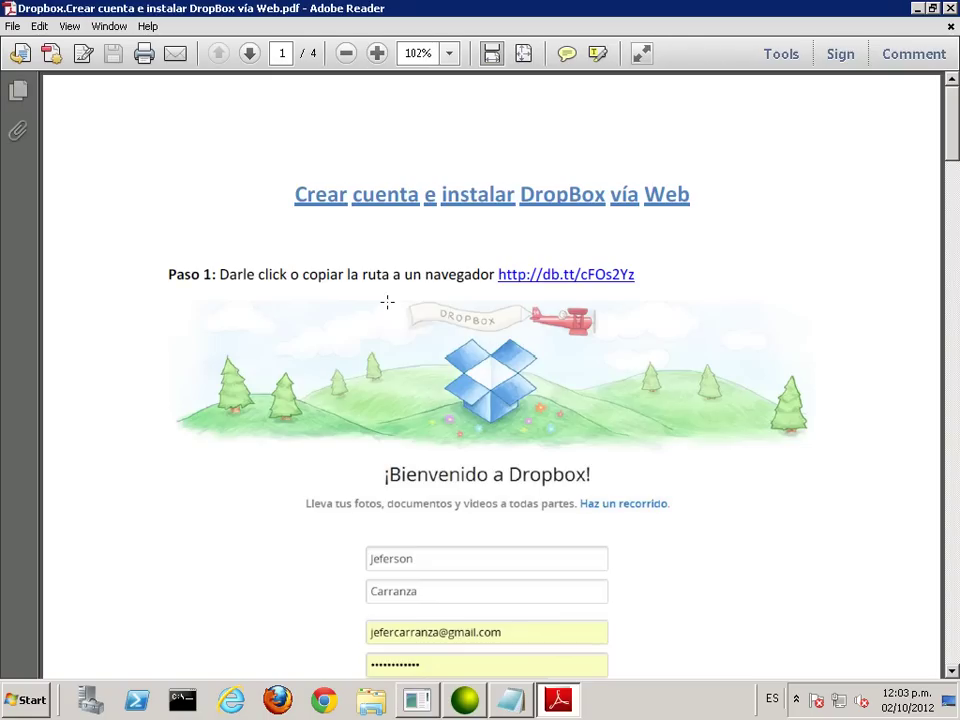
{"action": "key", "text": "ctrl+p"}
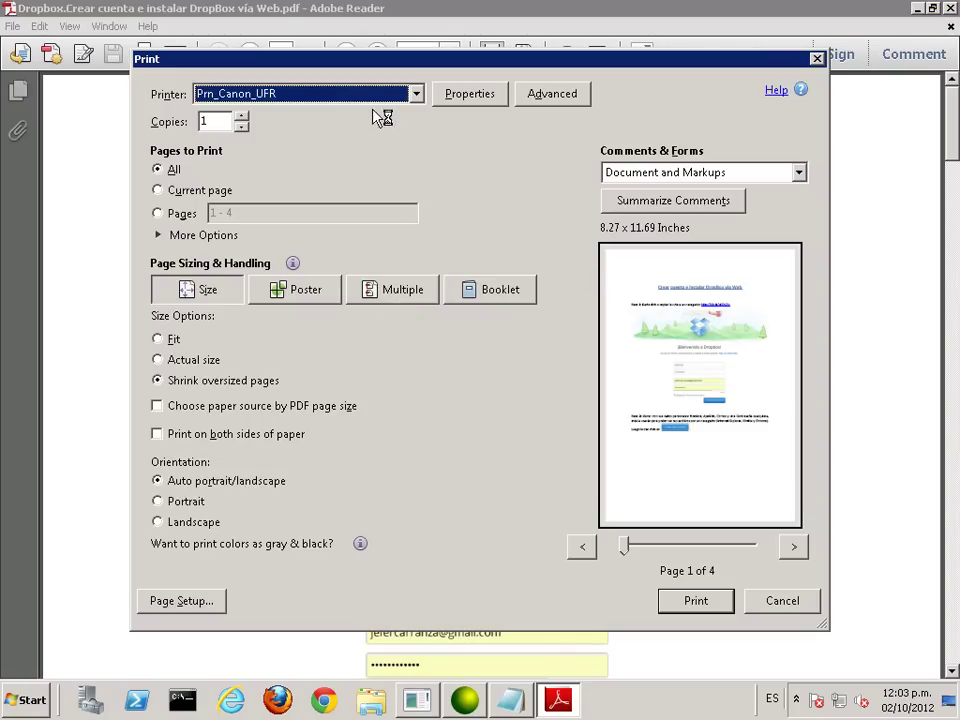
{"action": "left_click", "coordinate": [692, 601]}
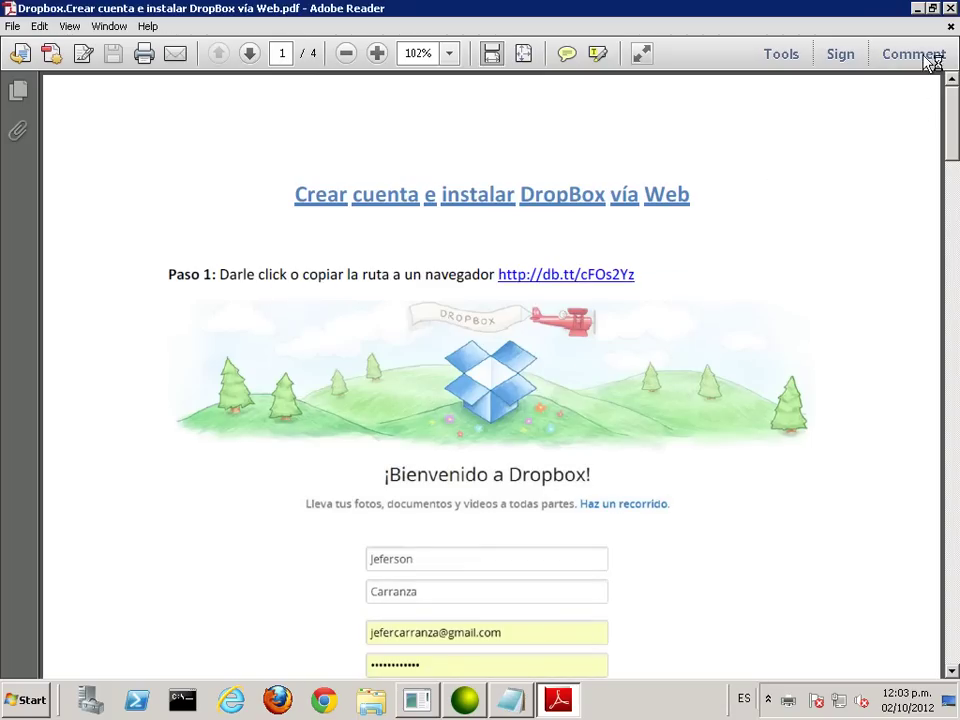
{"action": "left_click", "coordinate": [951, 10]}
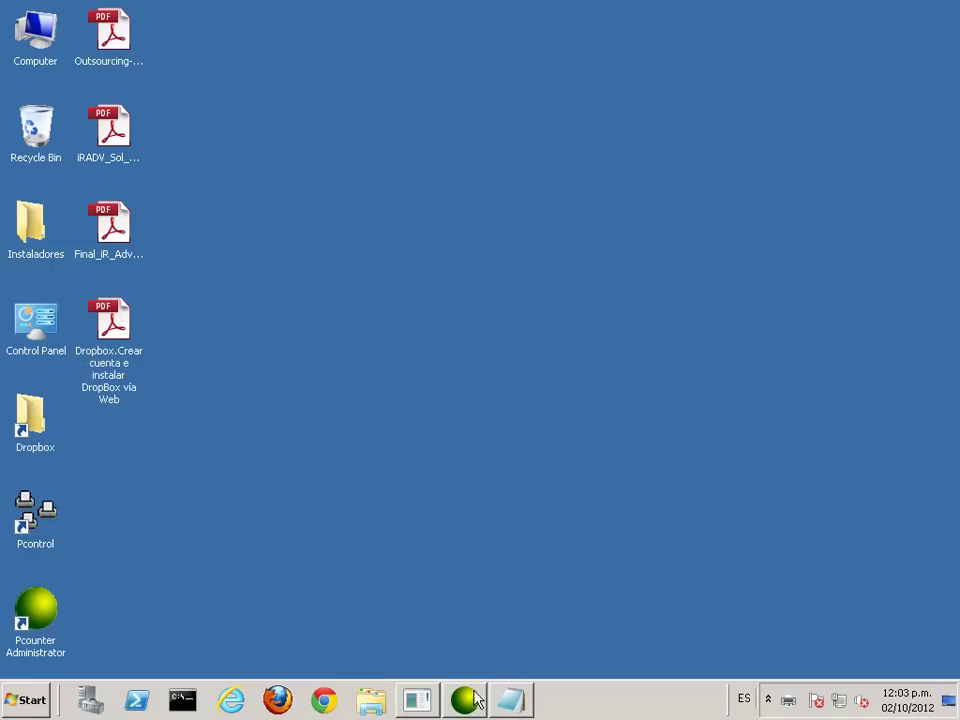
Step: Generate an Activity Report with Time Grouping set to Hourly
{"action": "left_click", "coordinate": [466, 699]}
{"action": "left_click", "coordinate": [214, 139]}
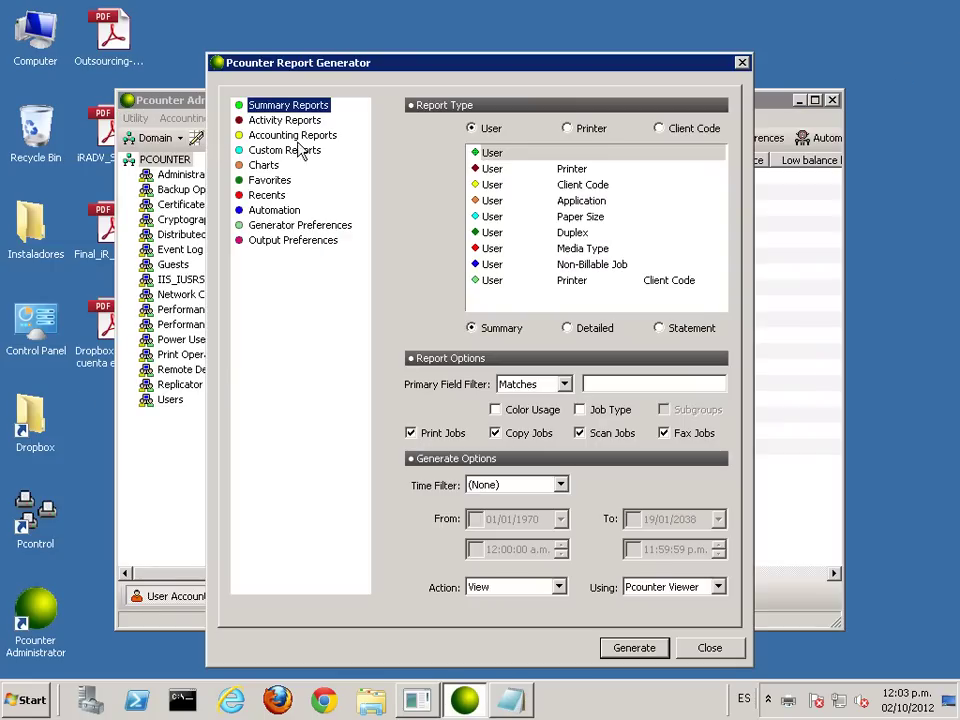
{"action": "left_click", "coordinate": [282, 120]}
{"action": "left_click", "coordinate": [550, 167]}
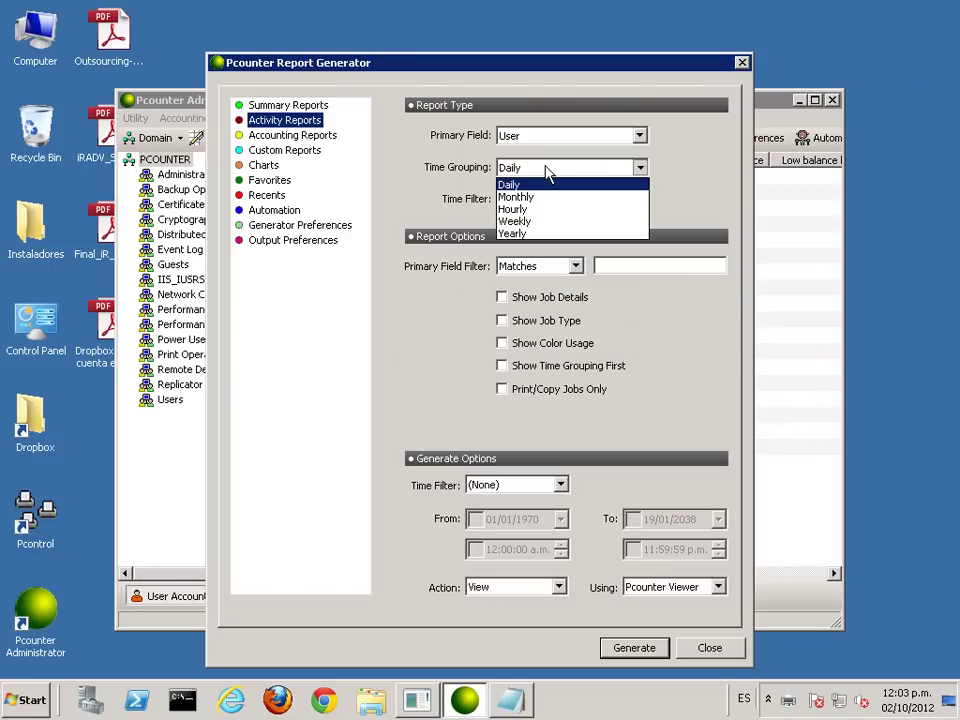
{"action": "left_click", "coordinate": [515, 209]}
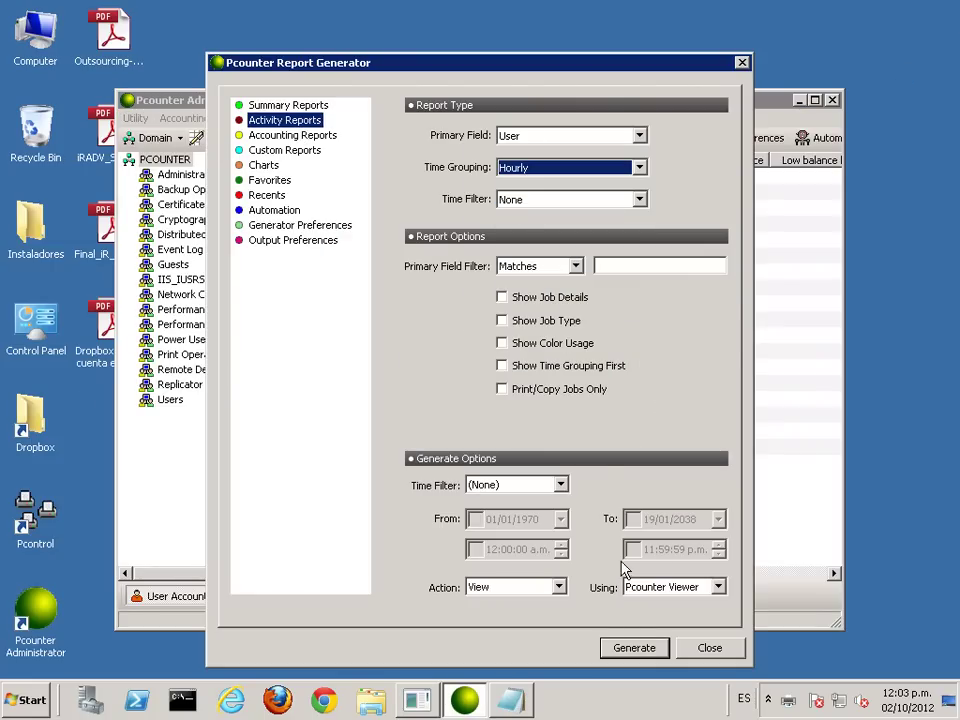
{"action": "left_click", "coordinate": [636, 648]}
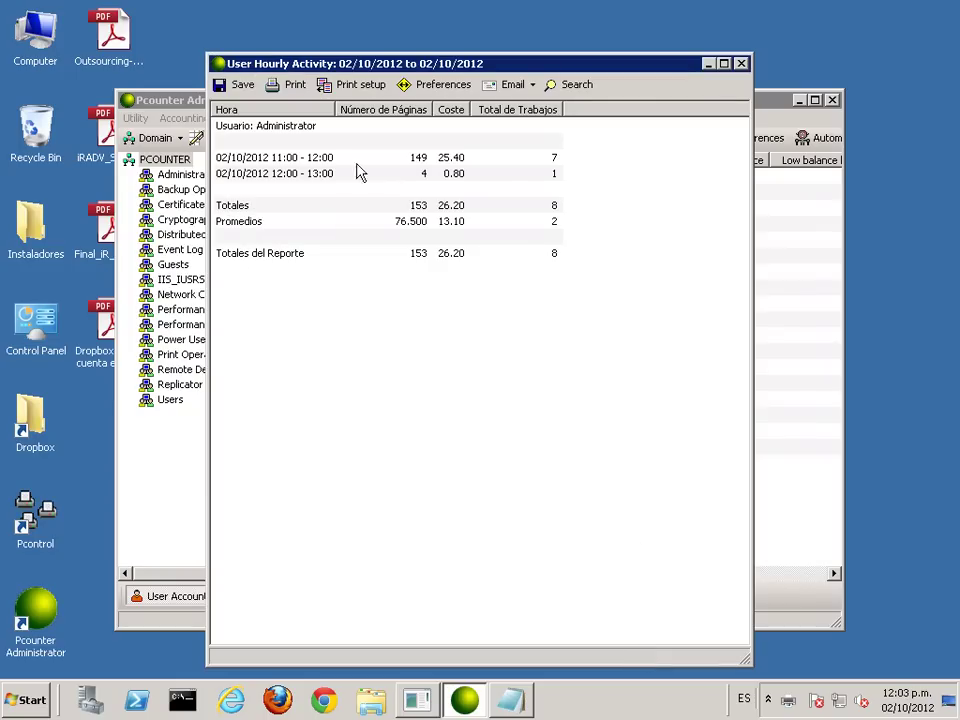
Step: Review the 11:00–12:00 and 12:00–13:00 rows of the hourly report, then close it
{"action": "left_click", "coordinate": [285, 175]}
{"action": "left_click", "coordinate": [298, 158]}
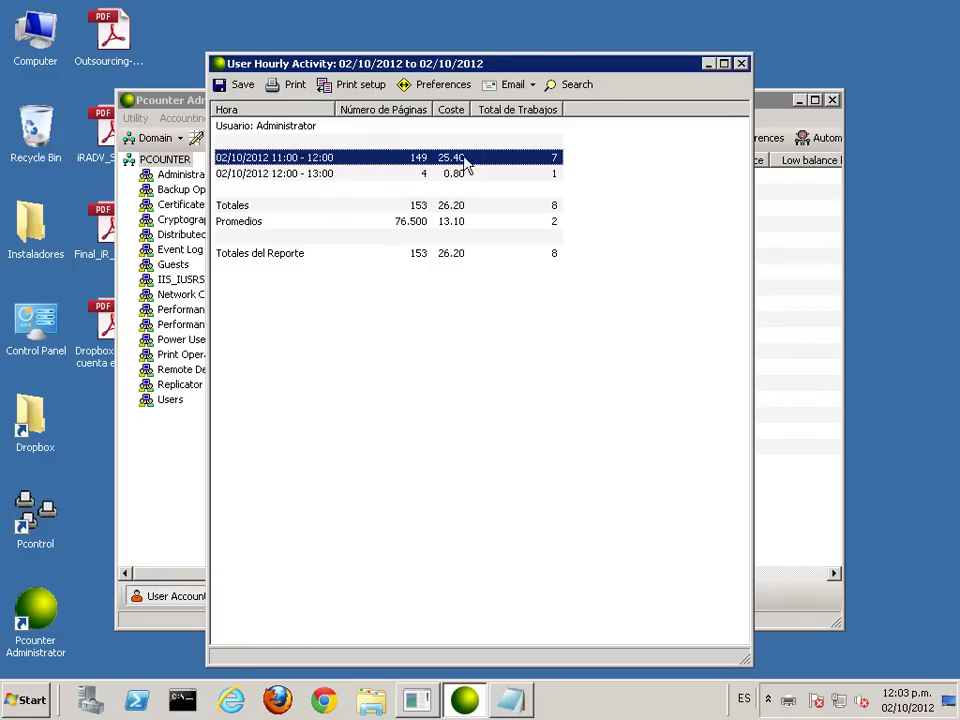
{"action": "left_click", "coordinate": [298, 176]}
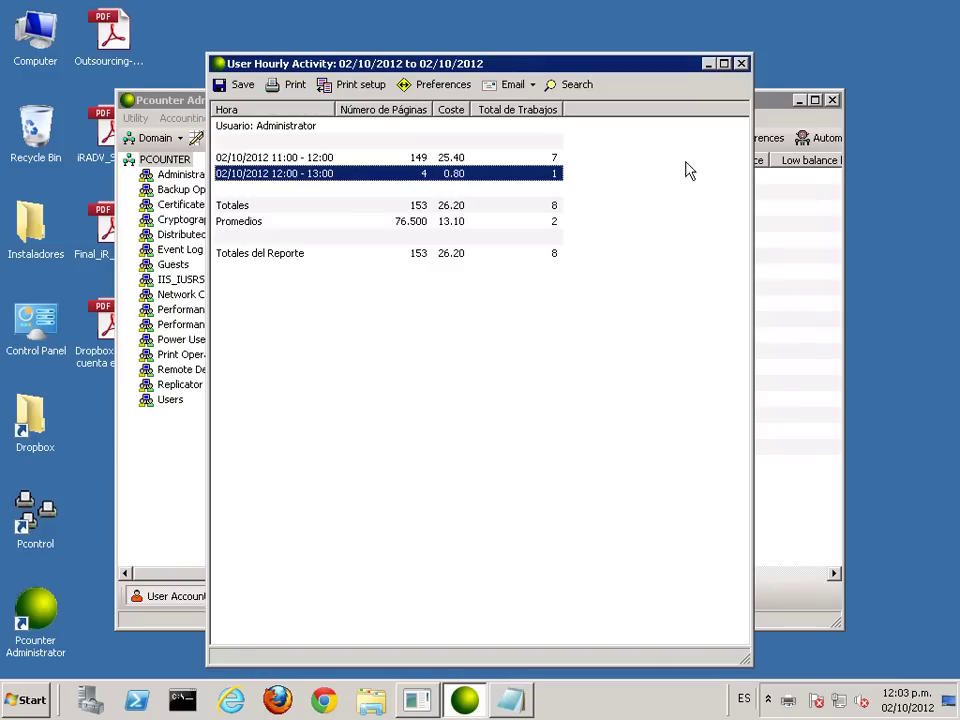
{"action": "left_click_drag", "start_coordinate": [568, 62], "coordinate": [572, 42]}
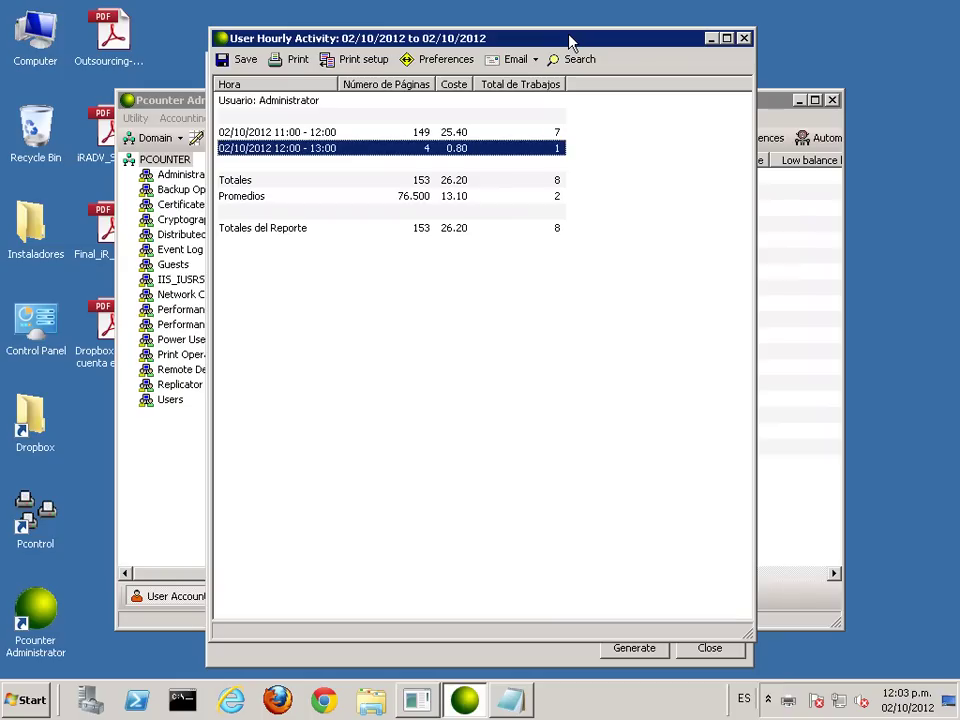
{"action": "left_click", "coordinate": [744, 39]}
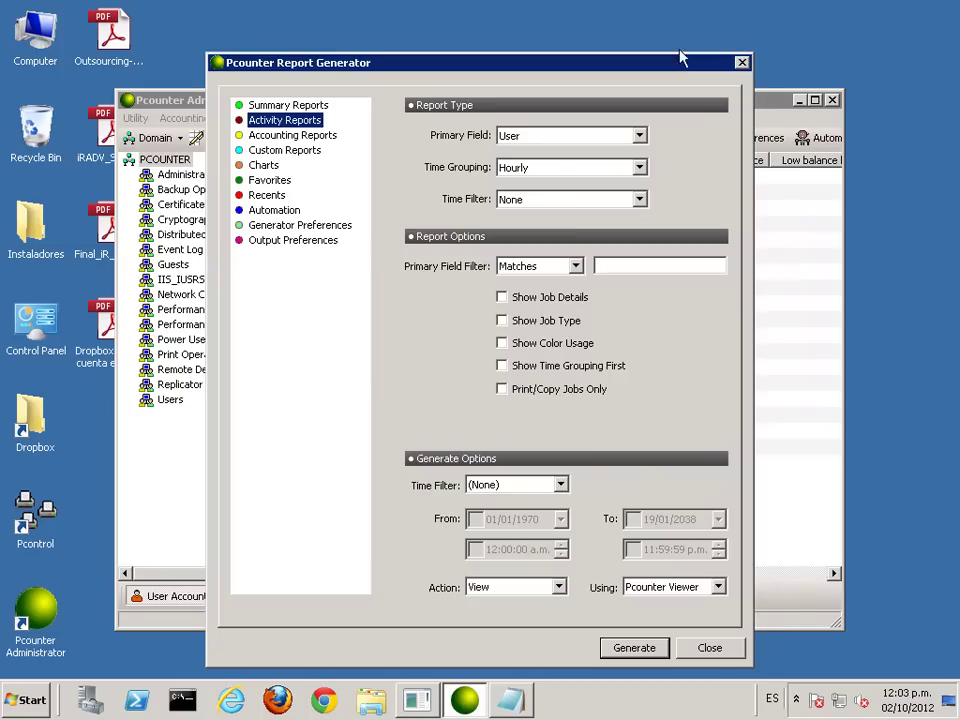
Step: Show Accounting Reports and browse the report types, leaving Deposit History selected
{"action": "left_click", "coordinate": [308, 137]}
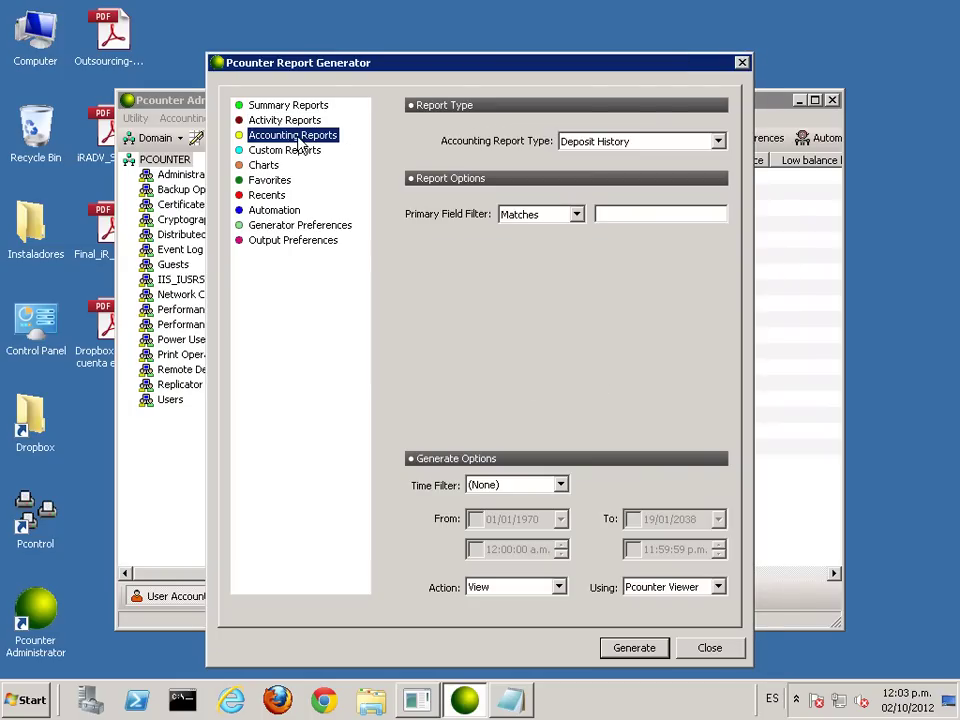
{"action": "left_click", "coordinate": [607, 146]}
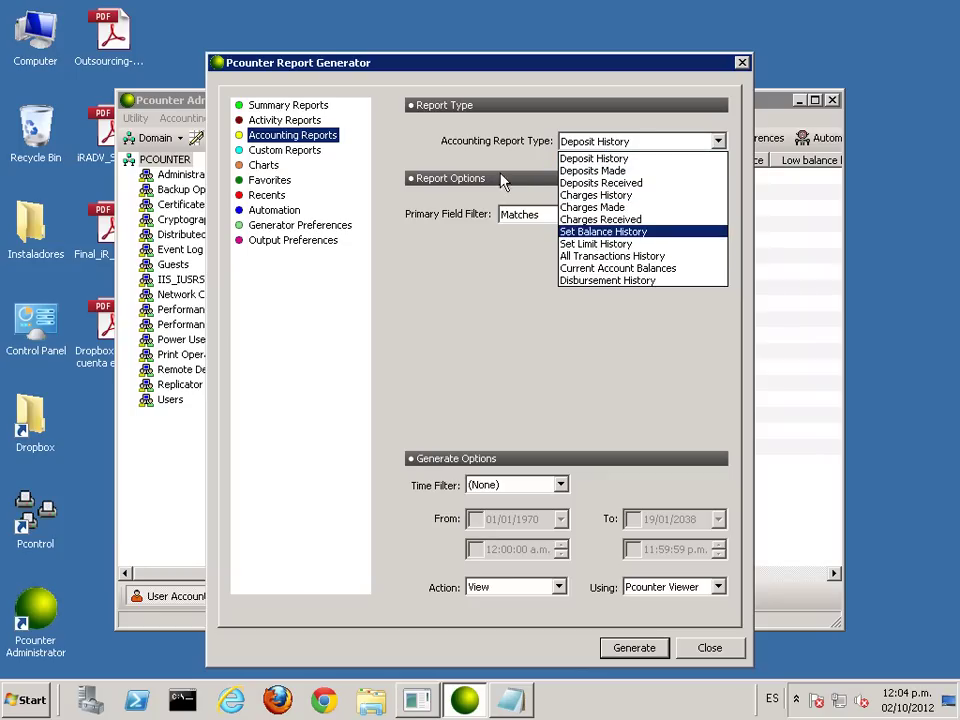
{"action": "left_click", "coordinate": [305, 160]}
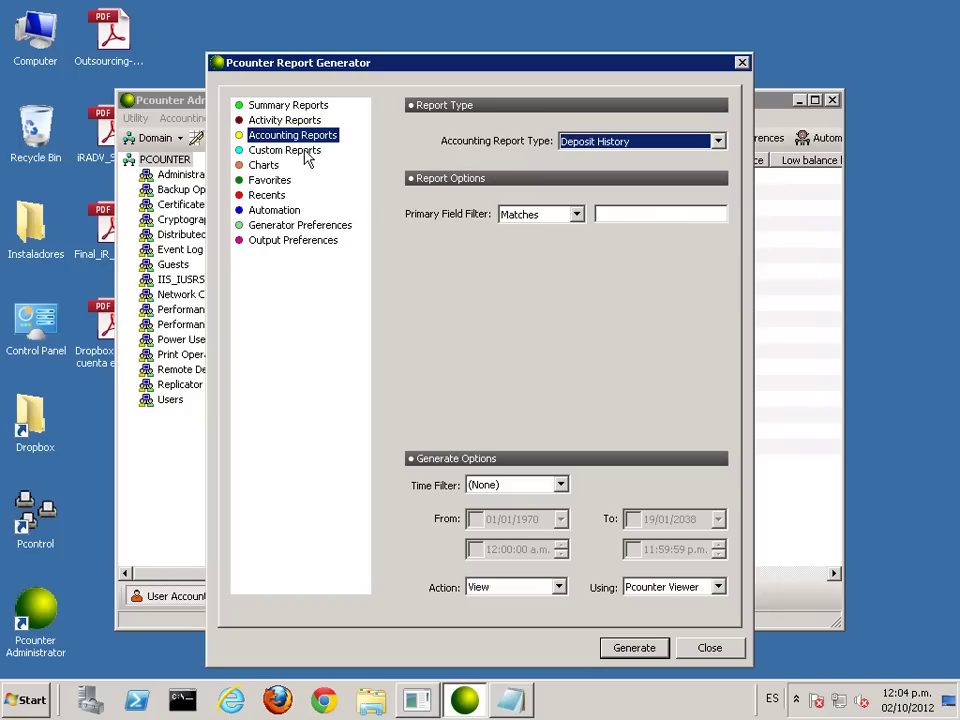
{"action": "left_click", "coordinate": [305, 158]}
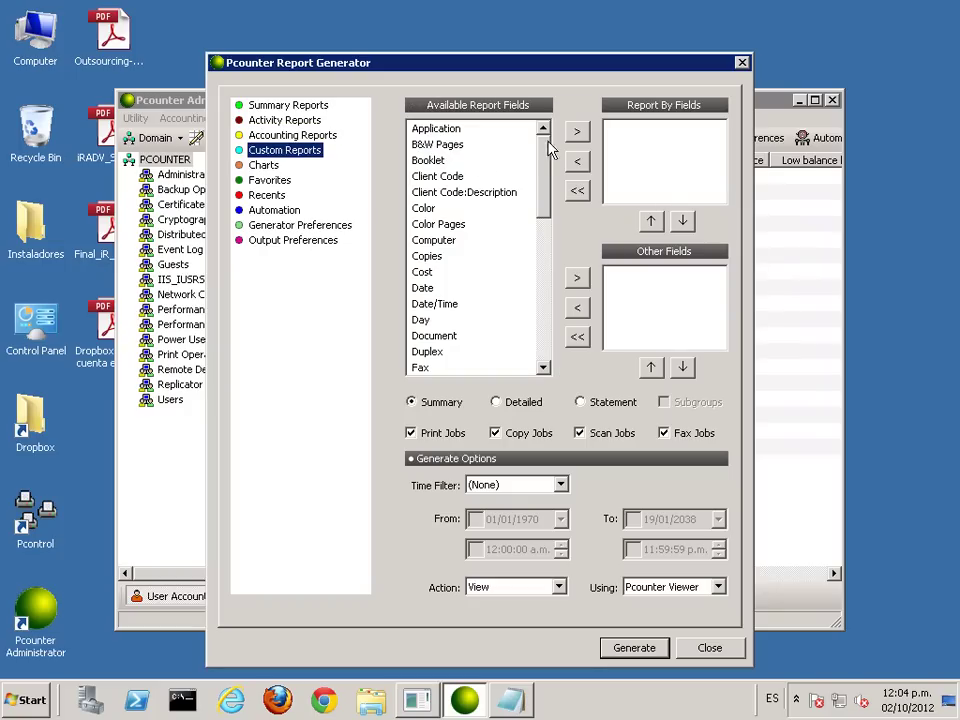
Step: Browse the Custom Reports available fields, including the Computer field
{"action": "left_click_drag", "start_coordinate": [541, 172], "coordinate": [540, 124]}
{"action": "left_click", "coordinate": [542, 128]}
{"action": "left_click", "coordinate": [440, 244]}
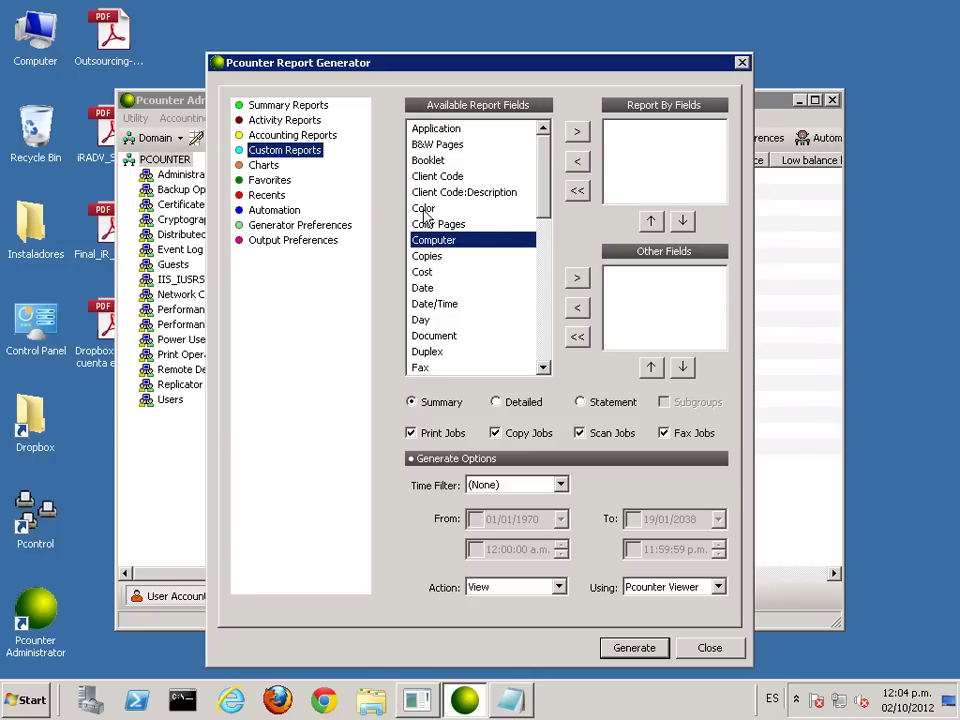
{"action": "left_click_drag", "start_coordinate": [541, 160], "coordinate": [541, 128]}
Step: Switch among Summary, Accounting and Custom Reports, then show Charts comparing Jobs per User as Pie
{"action": "left_click", "coordinate": [288, 105]}
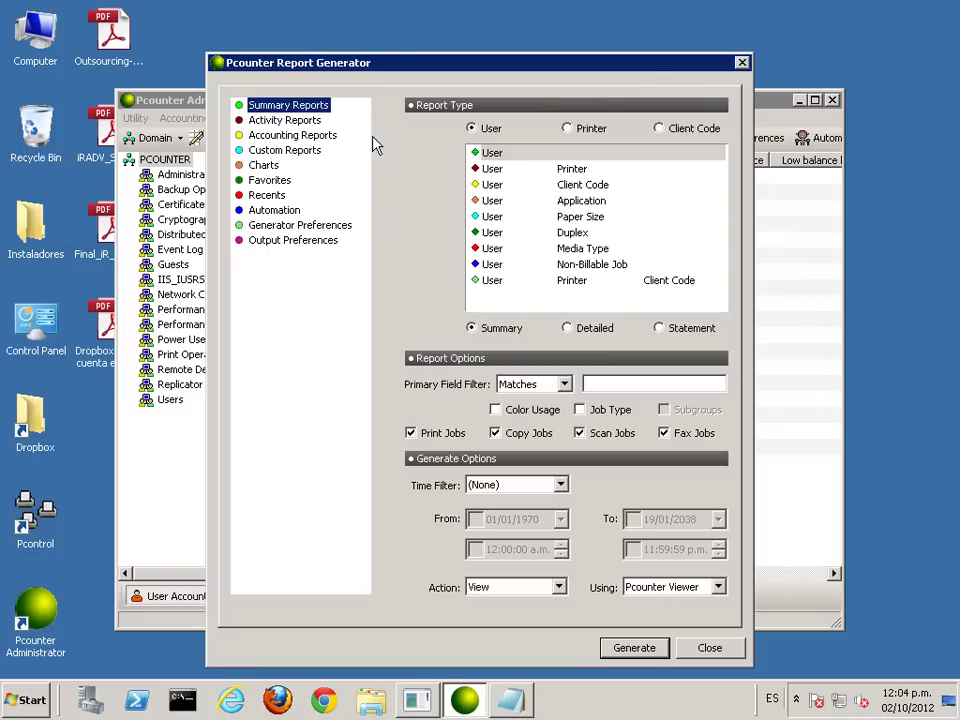
{"action": "left_click", "coordinate": [291, 136]}
{"action": "left_click", "coordinate": [288, 150]}
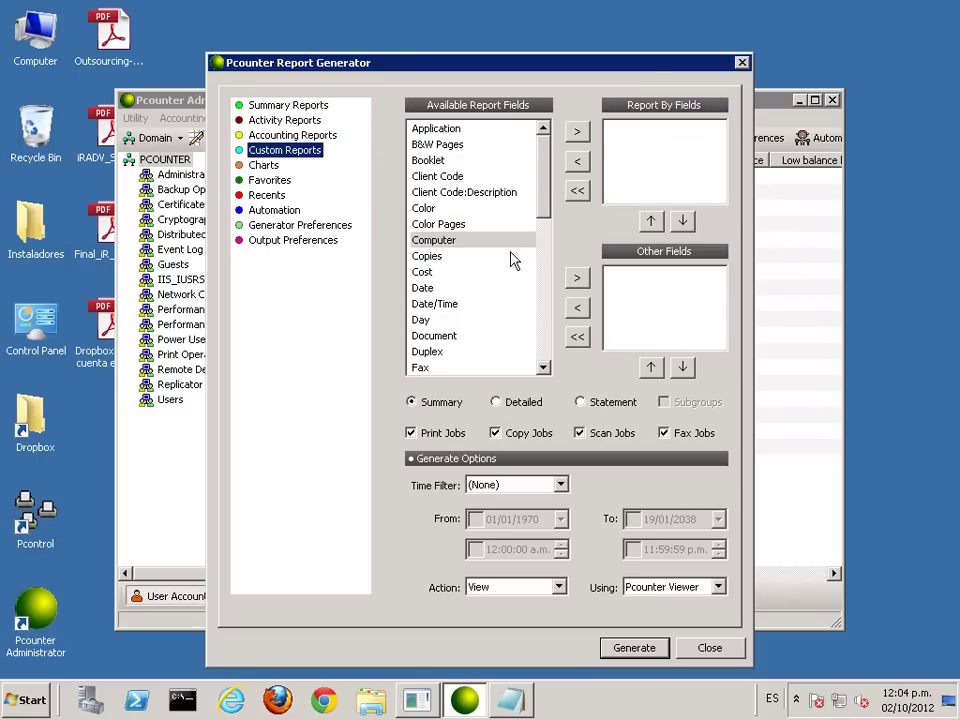
{"action": "left_click_drag", "start_coordinate": [545, 178], "coordinate": [546, 126]}
{"action": "left_click", "coordinate": [257, 165]}
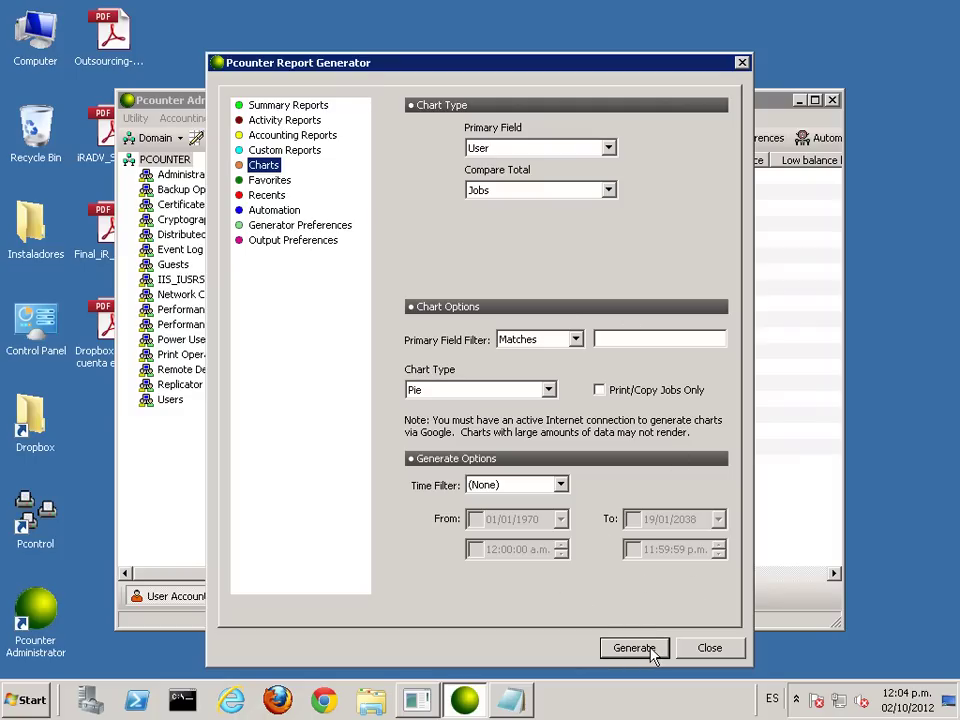
Step: Generate the User Jobs pie chart for Administrator, close it, and view the empty Favorites
{"action": "left_click", "coordinate": [648, 651]}
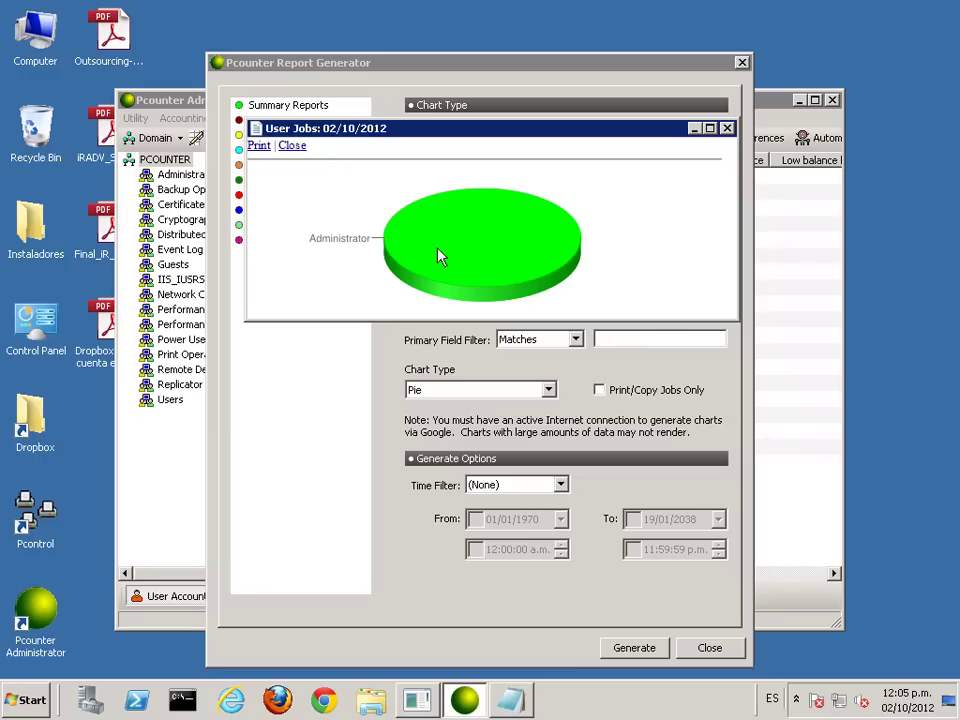
{"action": "left_click", "coordinate": [292, 146]}
{"action": "left_click", "coordinate": [264, 181]}
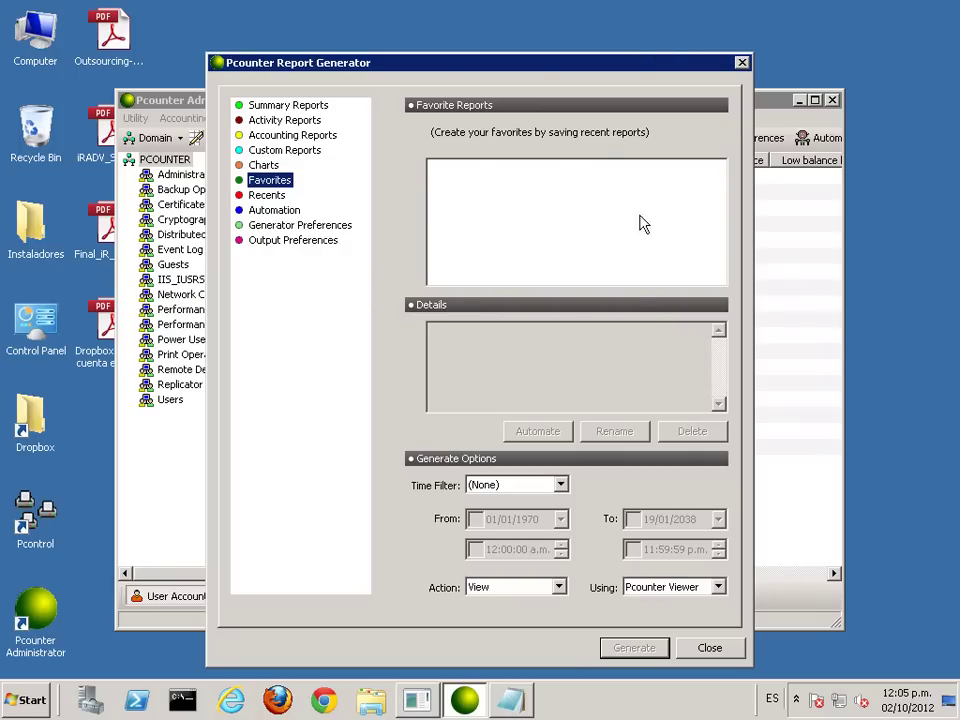
Step: Browse the recent reports: User Hourly Activity, Printer Duplex and User Jobs
{"action": "left_click", "coordinate": [260, 197]}
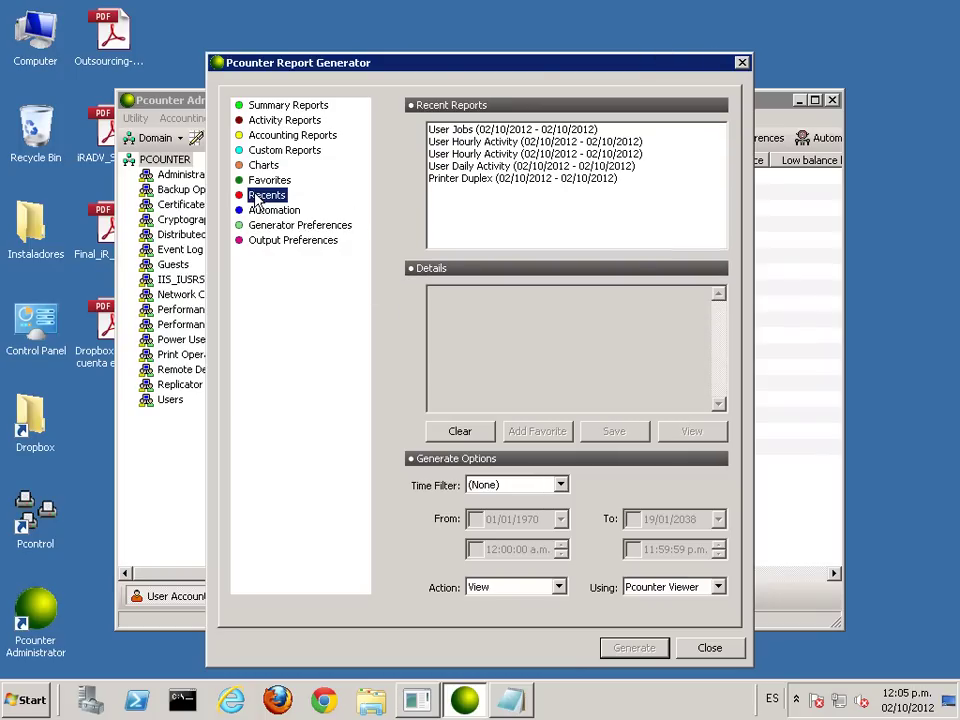
{"action": "left_click", "coordinate": [497, 129]}
{"action": "left_click", "coordinate": [493, 154]}
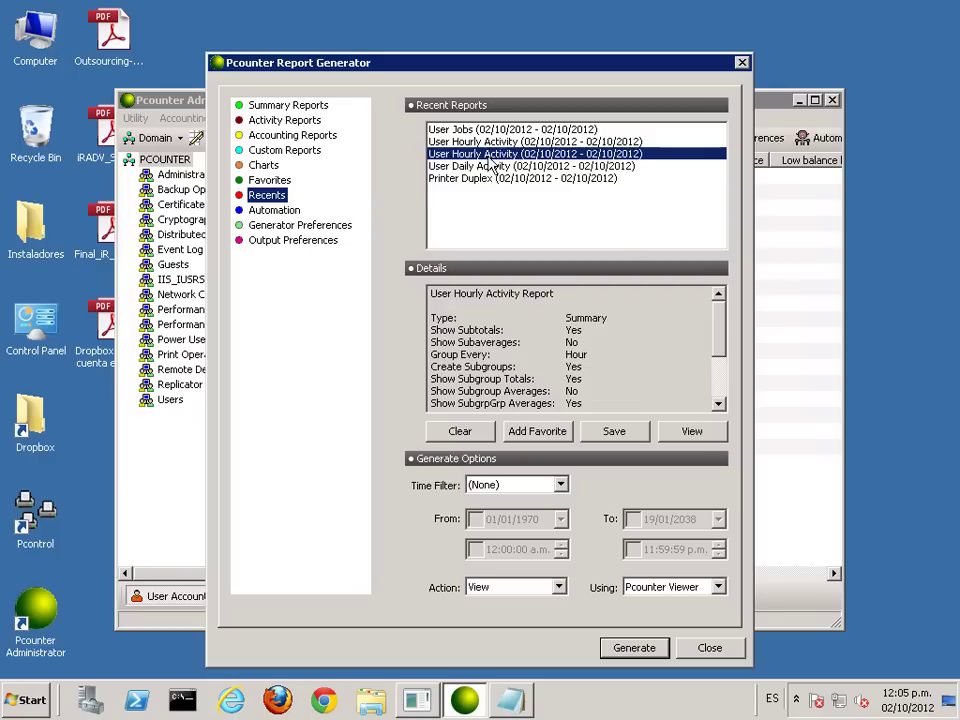
{"action": "left_click", "coordinate": [489, 178]}
{"action": "left_click", "coordinate": [490, 129]}
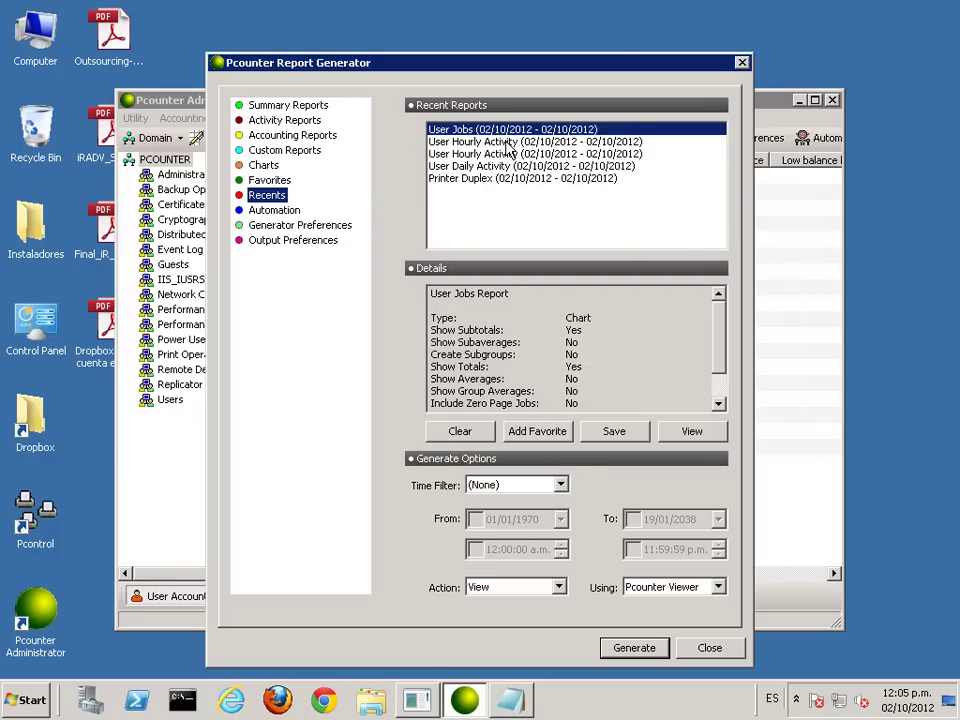
Step: Add User Hourly Activity to favorites and confirm it appears under Favorites
{"action": "left_click", "coordinate": [514, 142]}
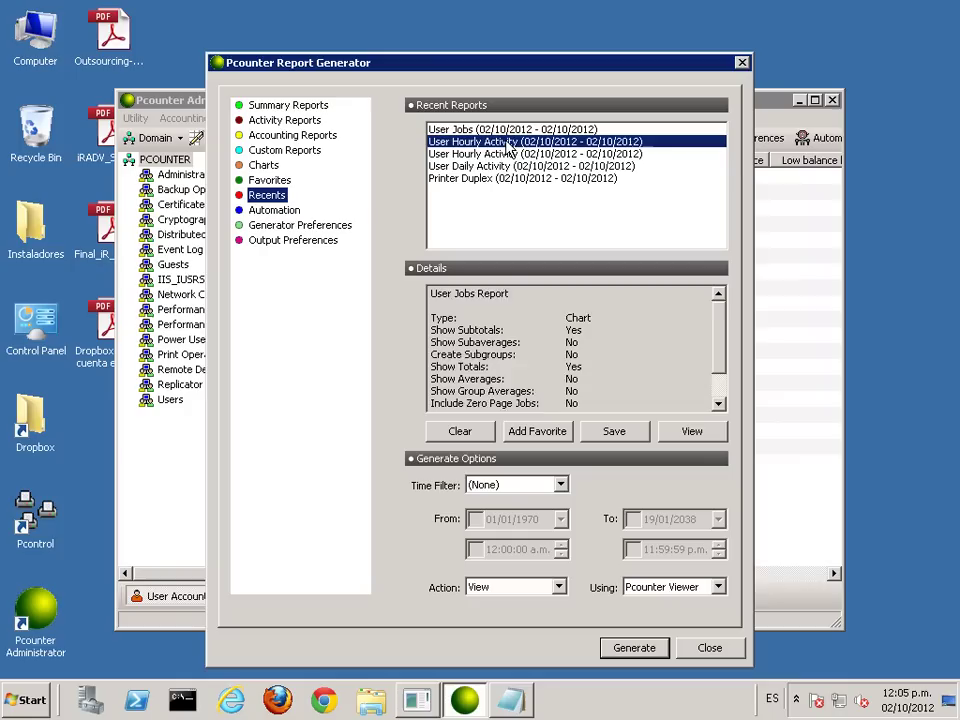
{"action": "left_click", "coordinate": [549, 432]}
{"action": "left_click", "coordinate": [270, 182]}
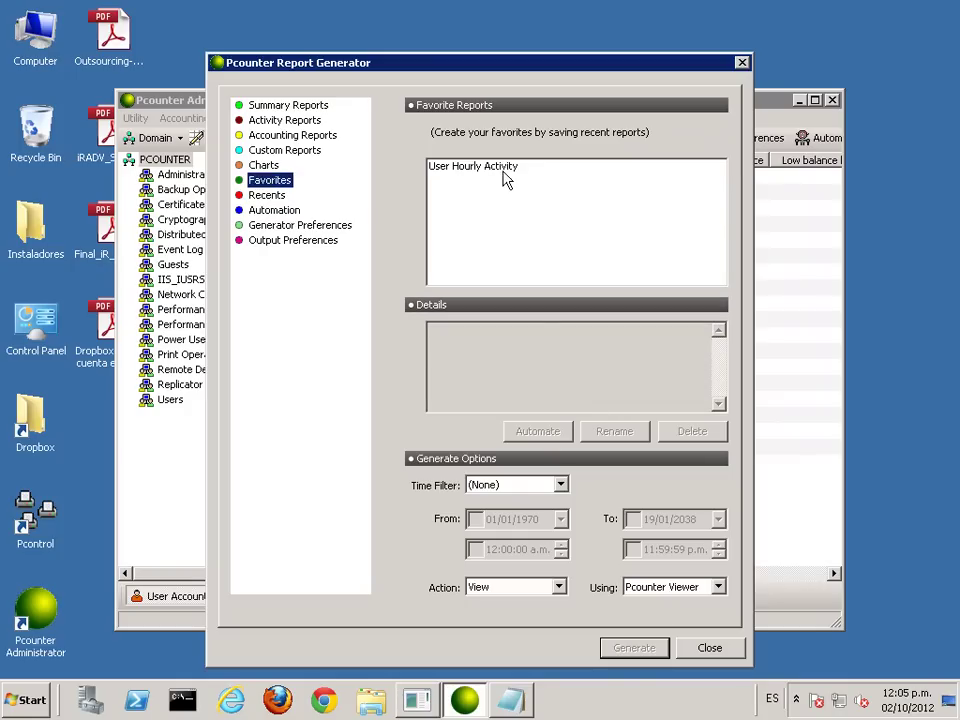
{"action": "left_click", "coordinate": [505, 168]}
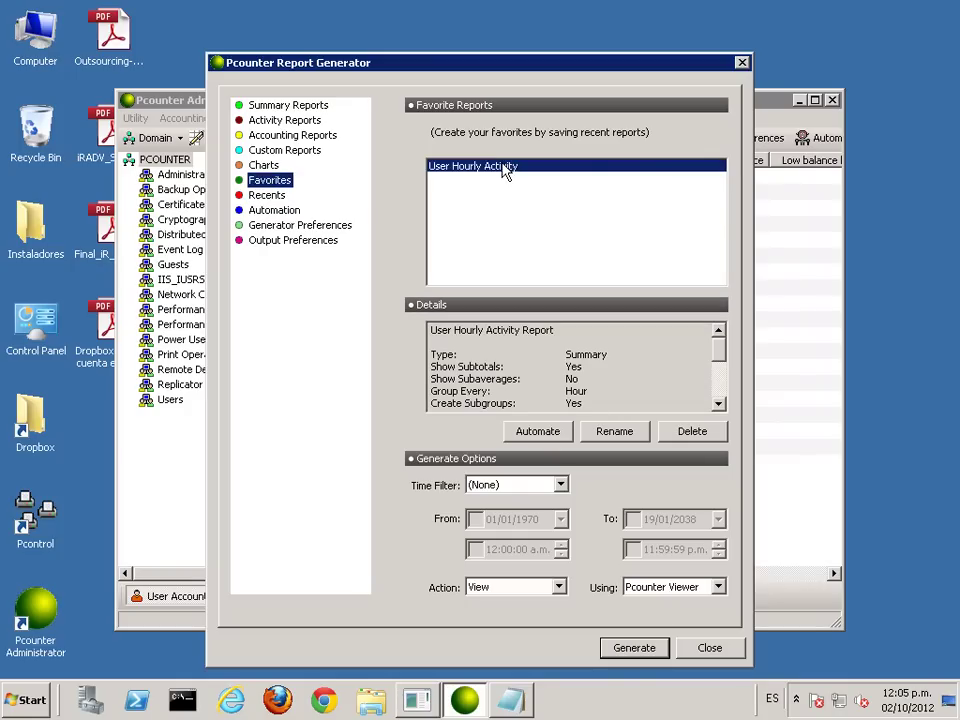
{"action": "left_click", "coordinate": [290, 212]}
{"action": "left_click", "coordinate": [265, 196]}
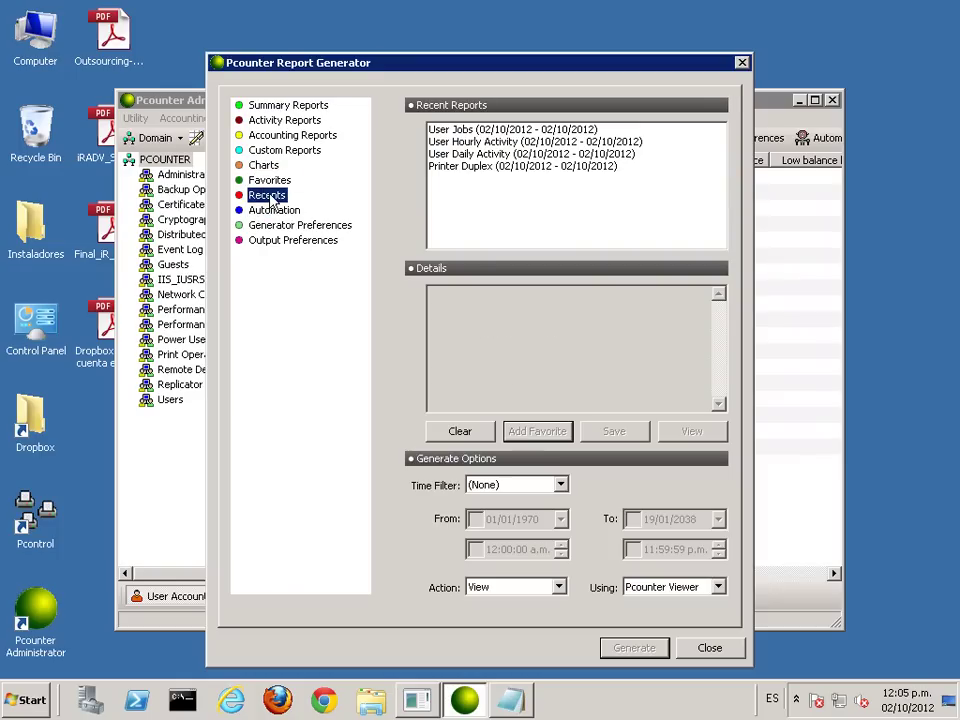
{"action": "left_click", "coordinate": [283, 228]}
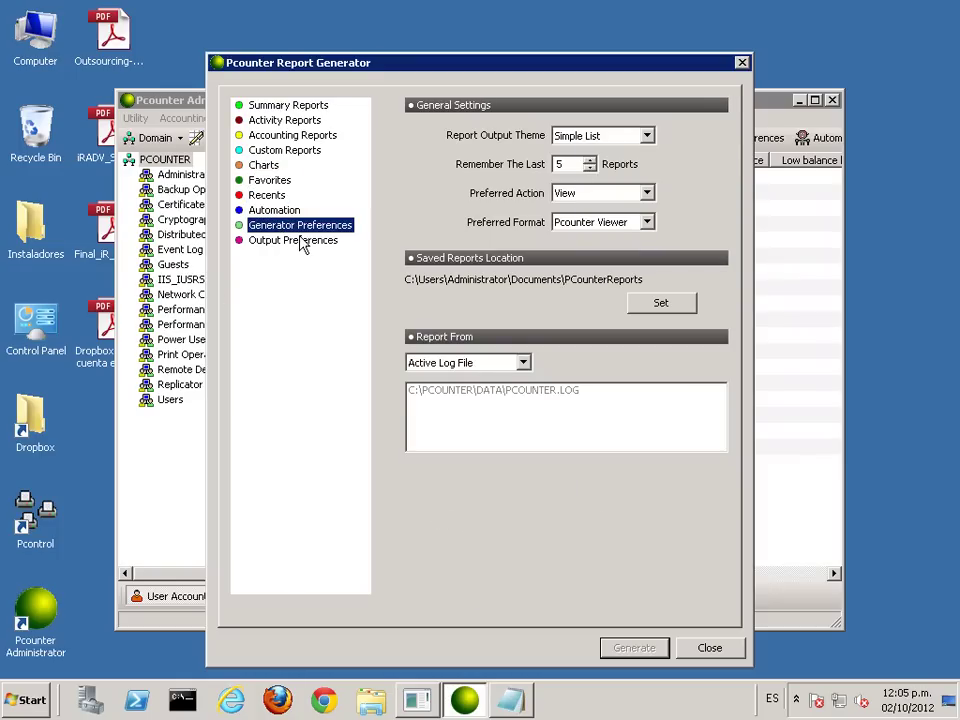
Step: Look over the report output preferences, then return to Generator Preferences
{"action": "left_click", "coordinate": [300, 241]}
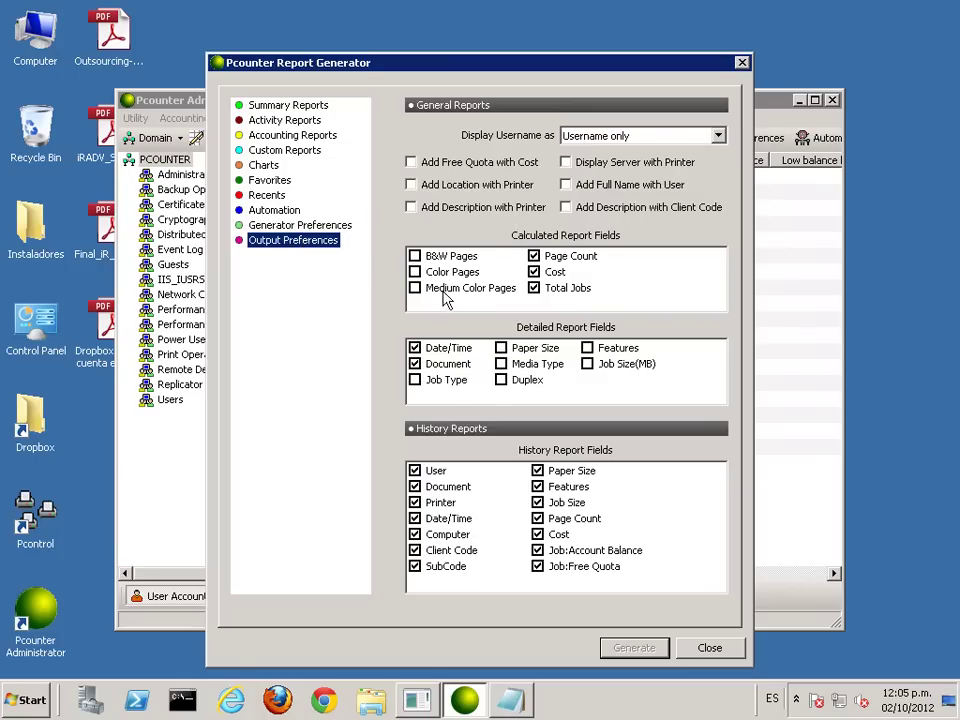
{"action": "left_click", "coordinate": [280, 224]}
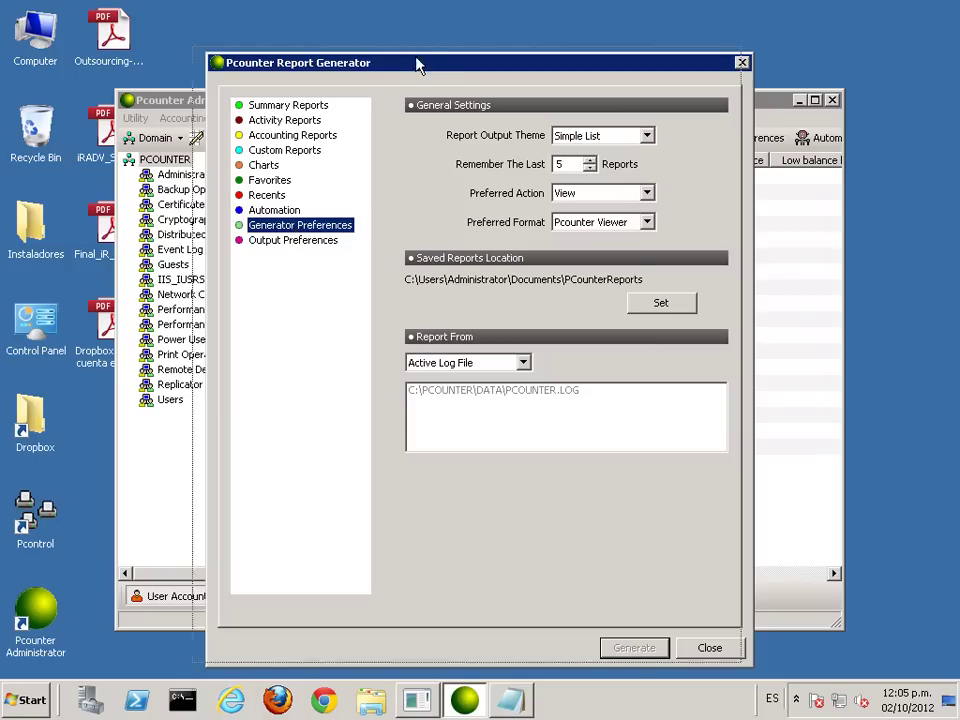
{"action": "left_click_drag", "start_coordinate": [431, 66], "coordinate": [412, 44]}
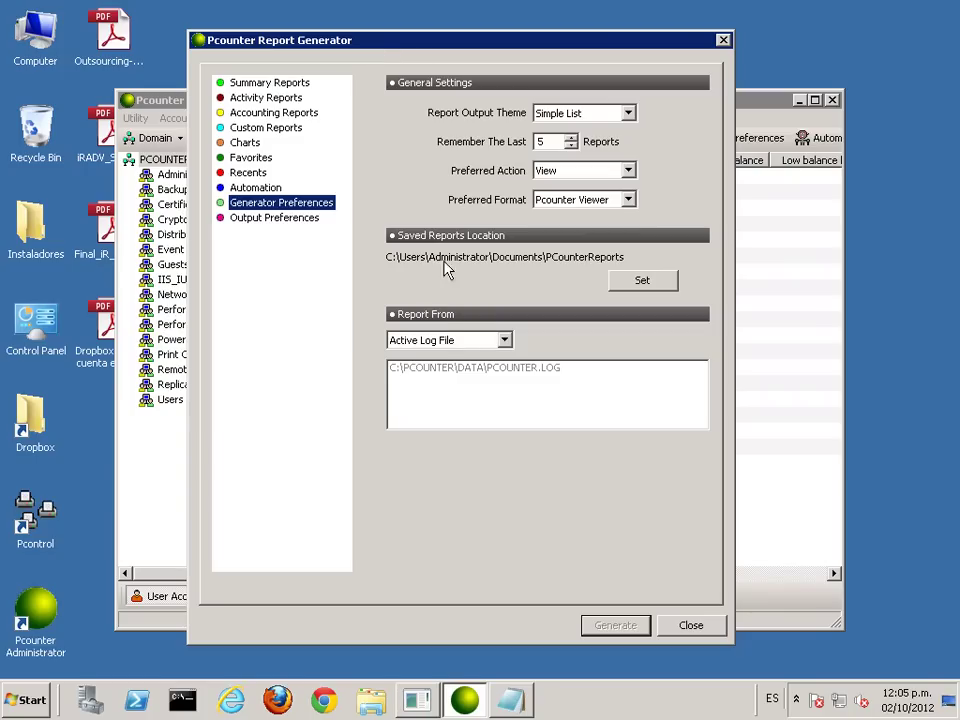
Step: Try Custom Log Files List, then set Report From back to Active Log File and close
{"action": "left_click", "coordinate": [506, 342]}
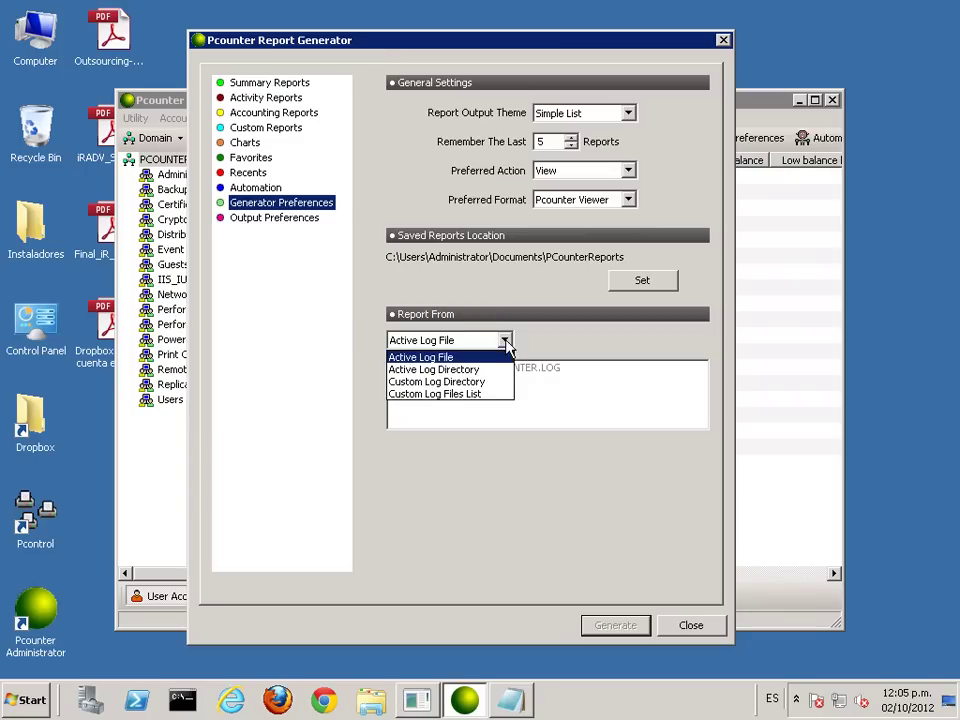
{"action": "left_click", "coordinate": [447, 396]}
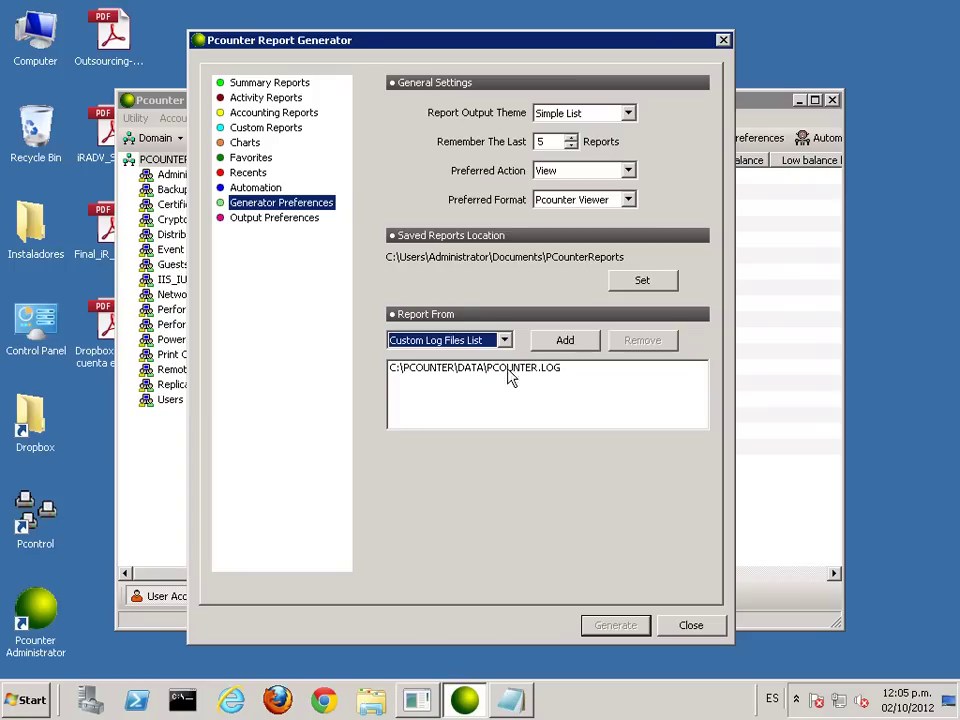
{"action": "left_click", "coordinate": [573, 342]}
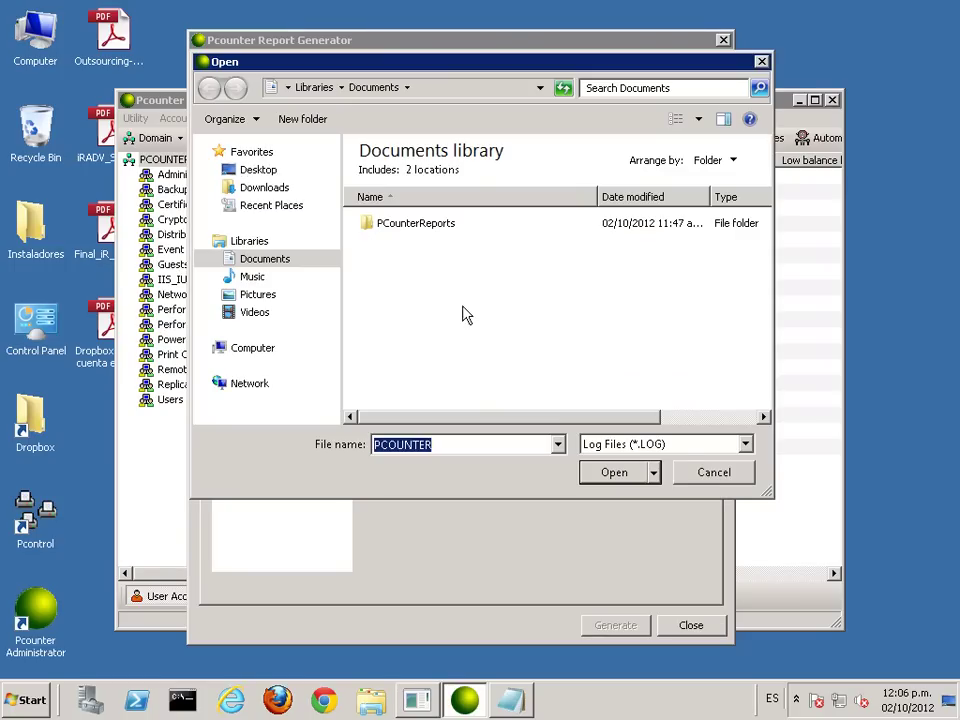
{"action": "left_click", "coordinate": [726, 478]}
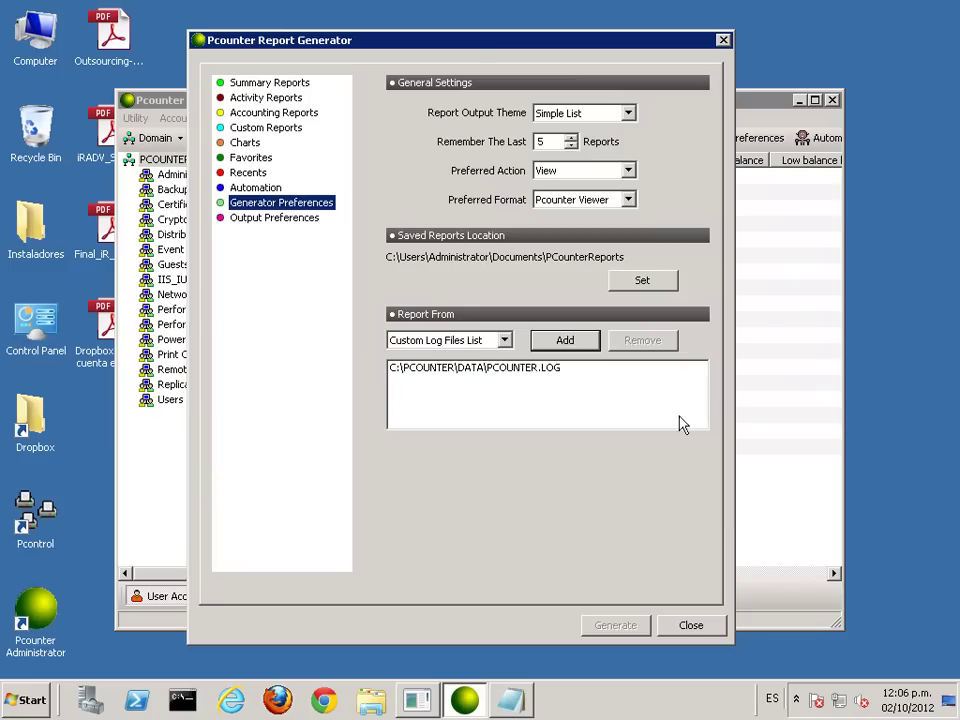
{"action": "left_click", "coordinate": [504, 341]}
{"action": "left_click", "coordinate": [449, 357]}
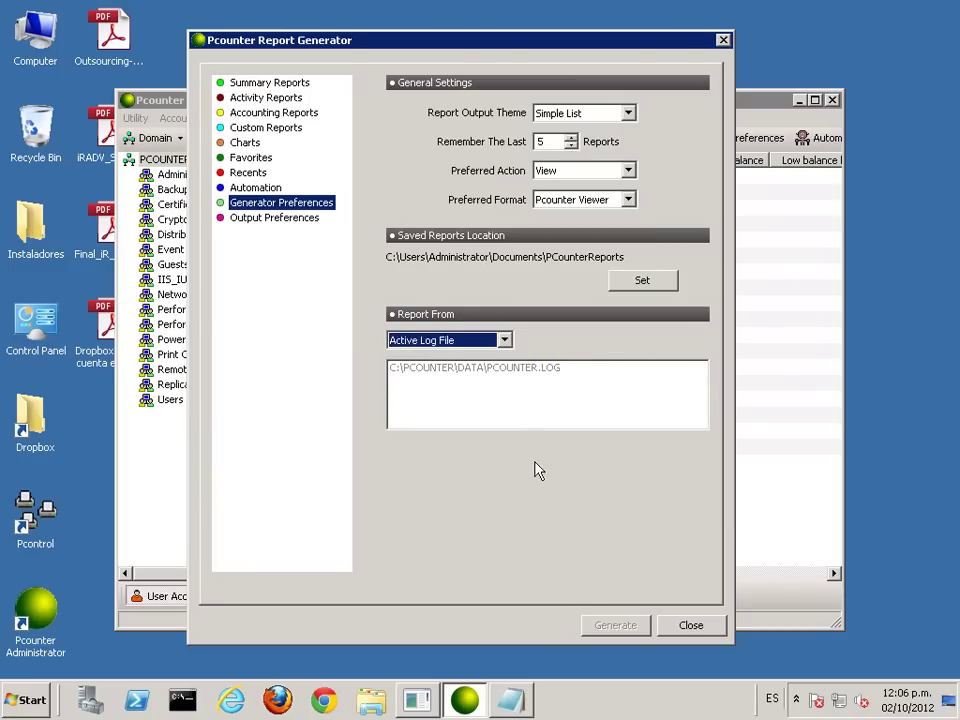
{"action": "left_click", "coordinate": [691, 625]}
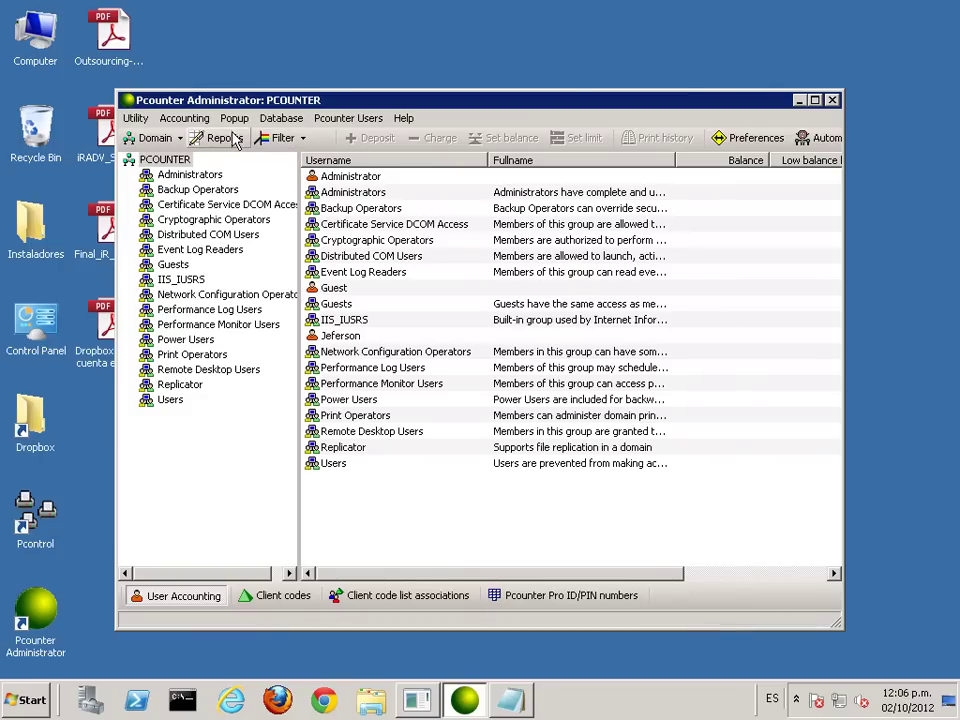
Step: Show the empty Pcounter Users list via the Pcounter Users menu
{"action": "left_click_drag", "start_coordinate": [281, 104], "coordinate": [321, 42]}
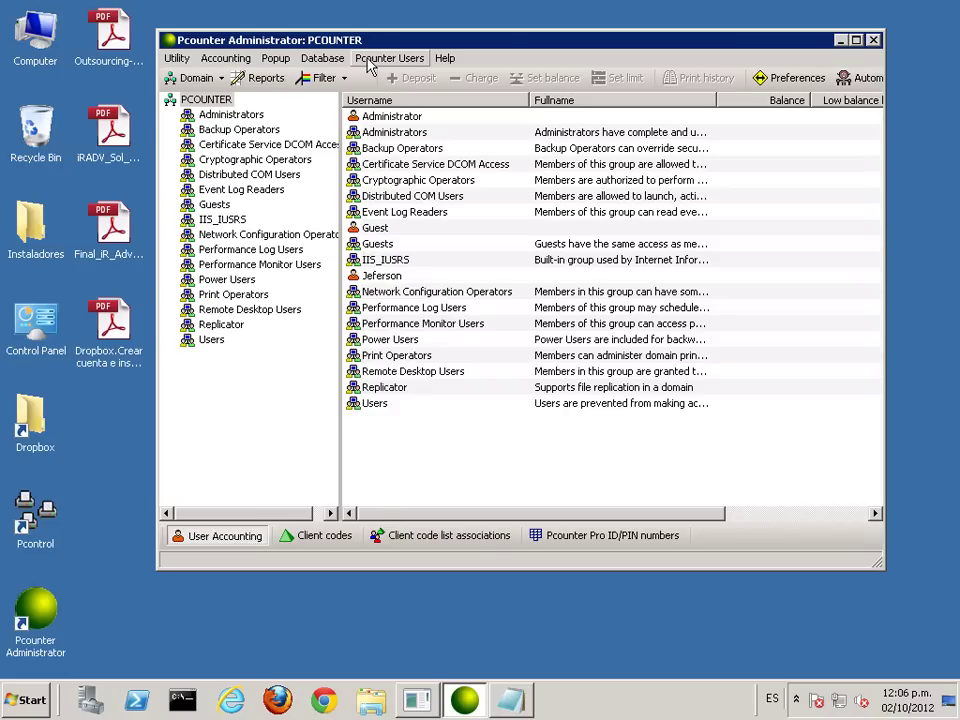
{"action": "left_click", "coordinate": [370, 60]}
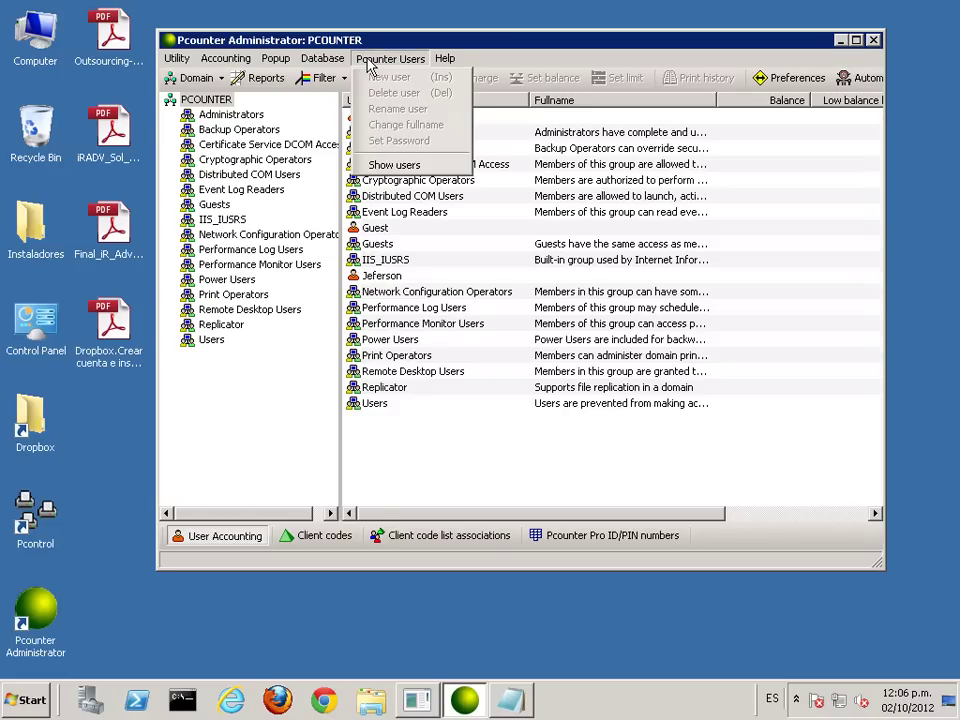
{"action": "left_click", "coordinate": [389, 170]}
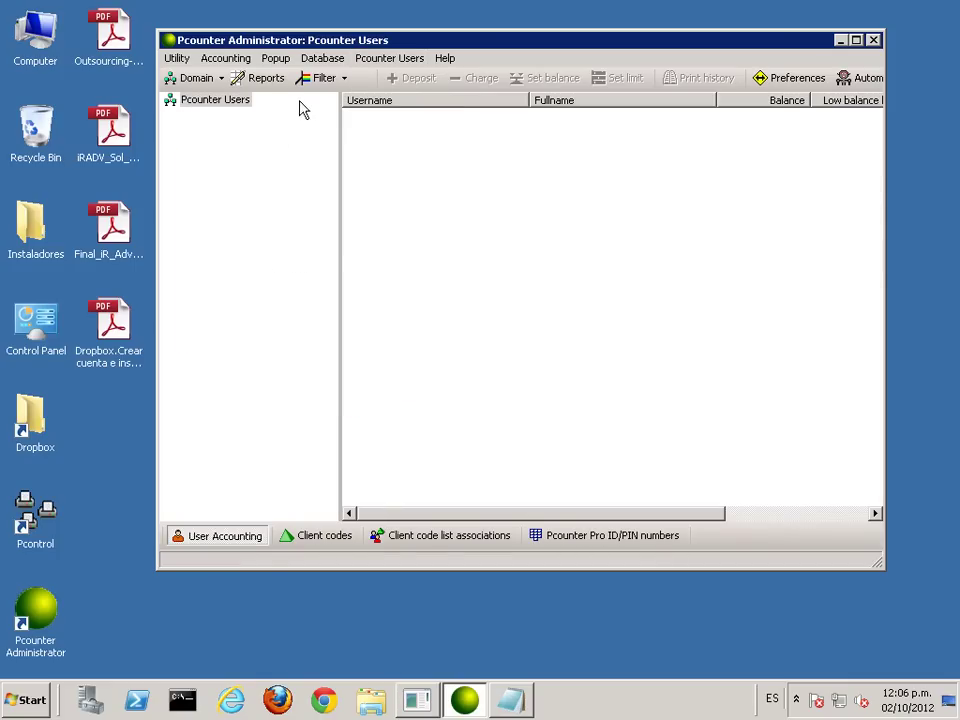
{"action": "left_click", "coordinate": [381, 60]}
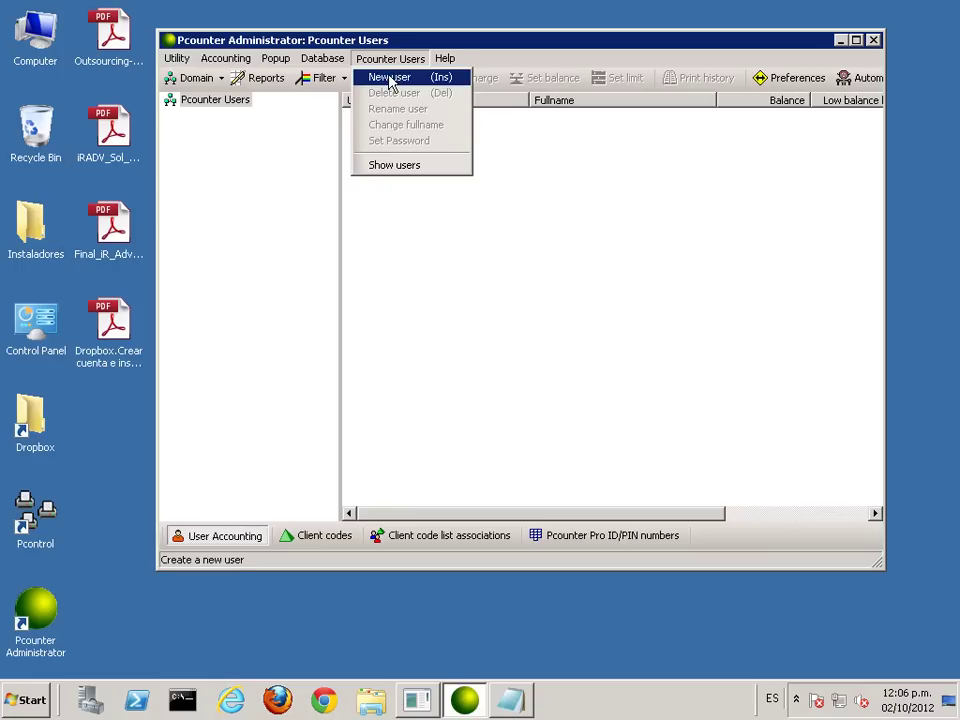
{"action": "mouse_move", "coordinate": [276, 58]}
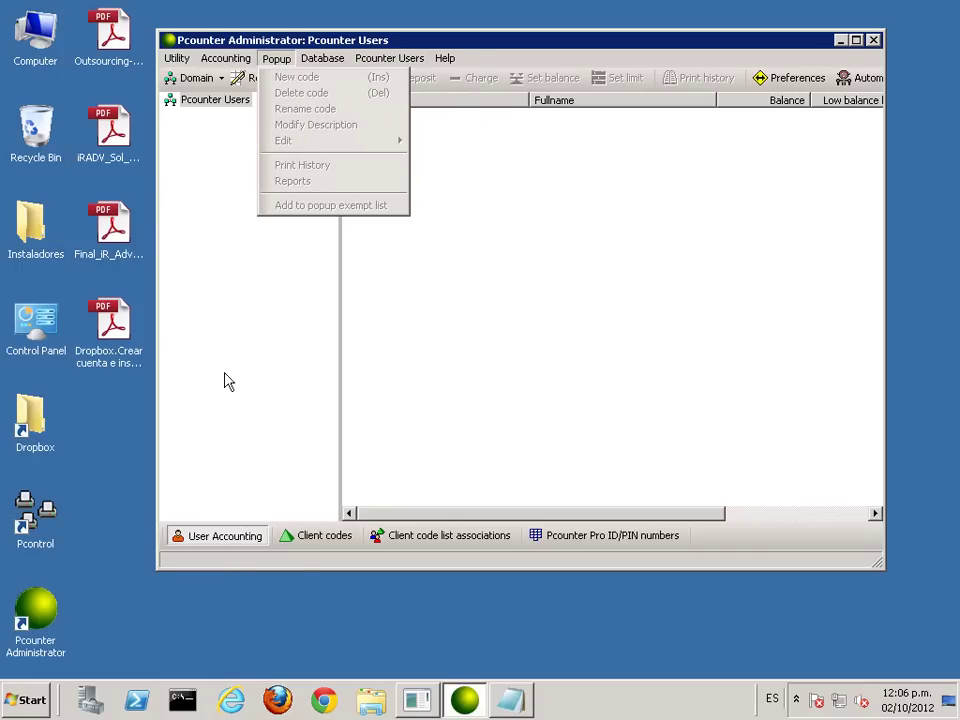
Step: Create the first Pcounter user with a username, full name and password
{"action": "mouse_move", "coordinate": [420, 58]}
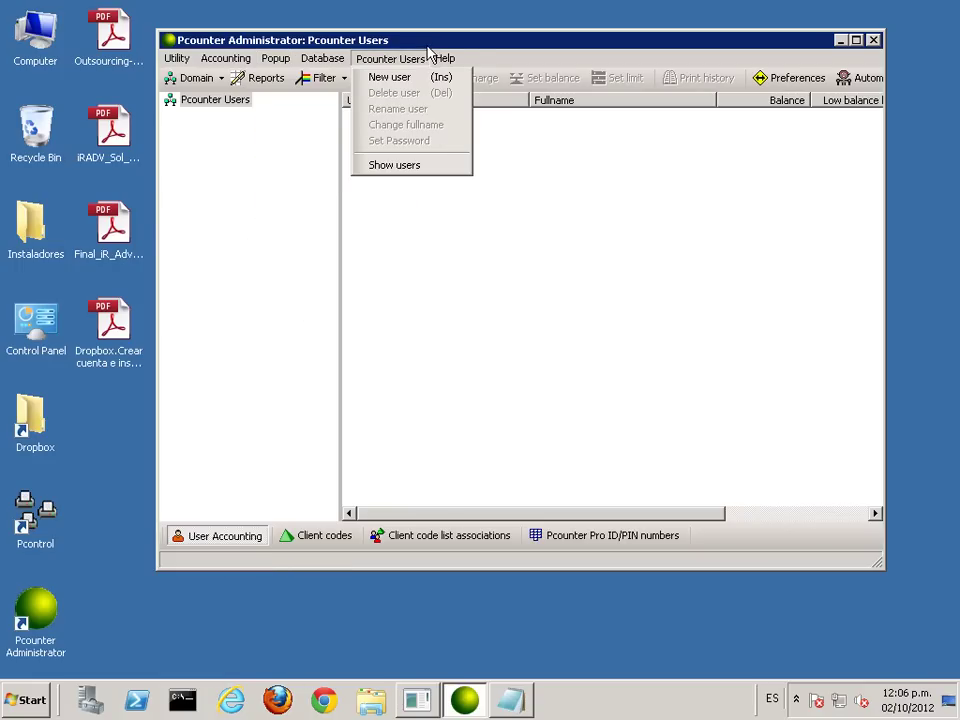
{"action": "left_click", "coordinate": [390, 78]}
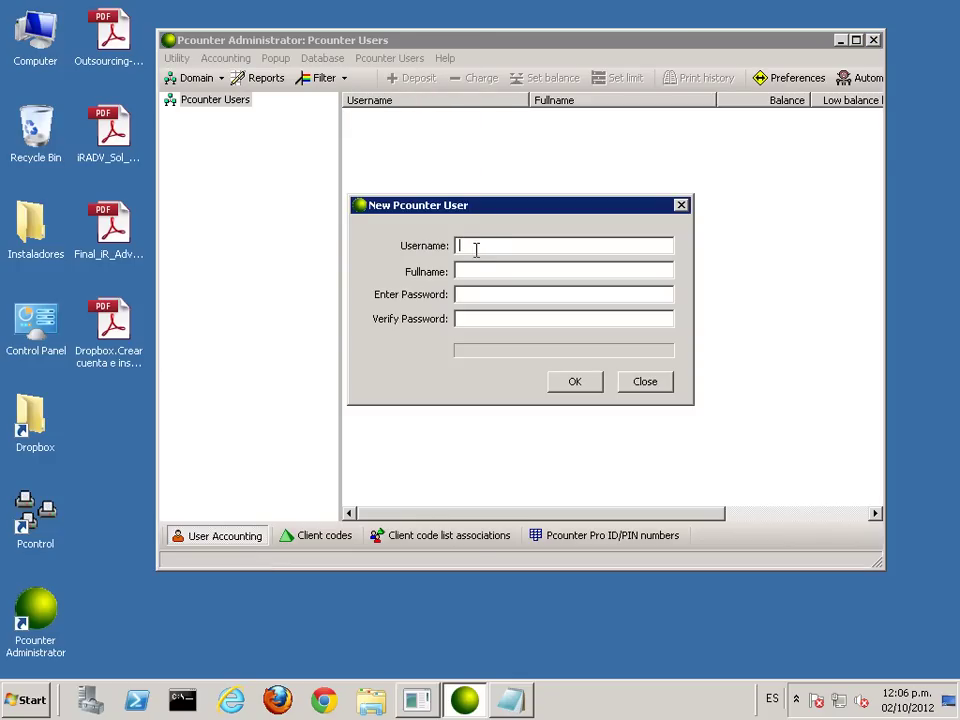
{"action": "key", "text": "Tab"}
{"action": "type", "text": "Jefer"}
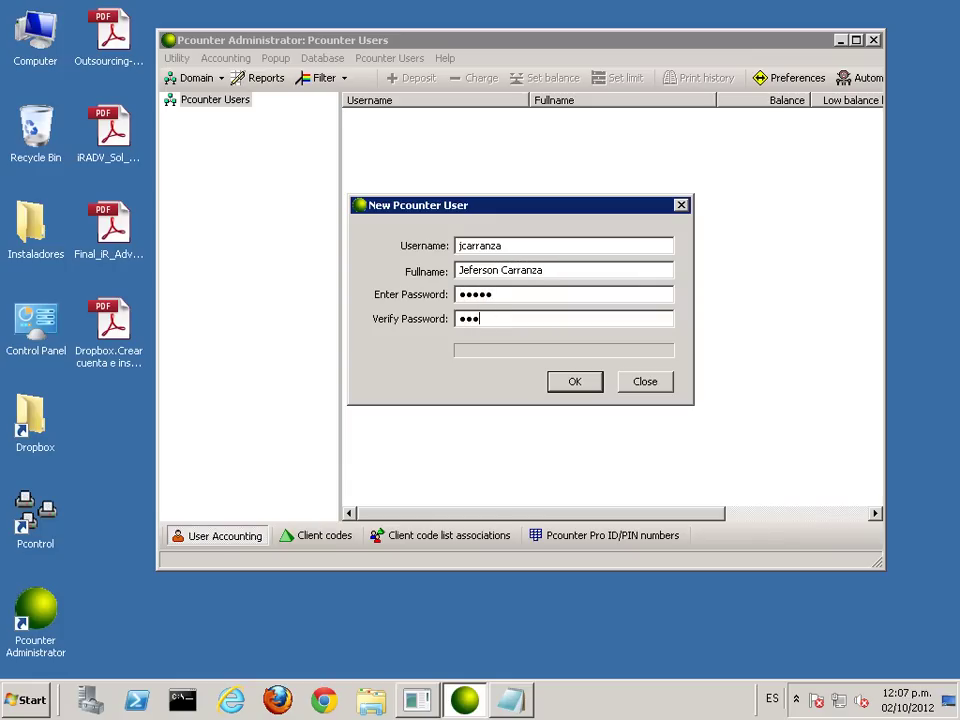
{"action": "left_click", "coordinate": [570, 385]}
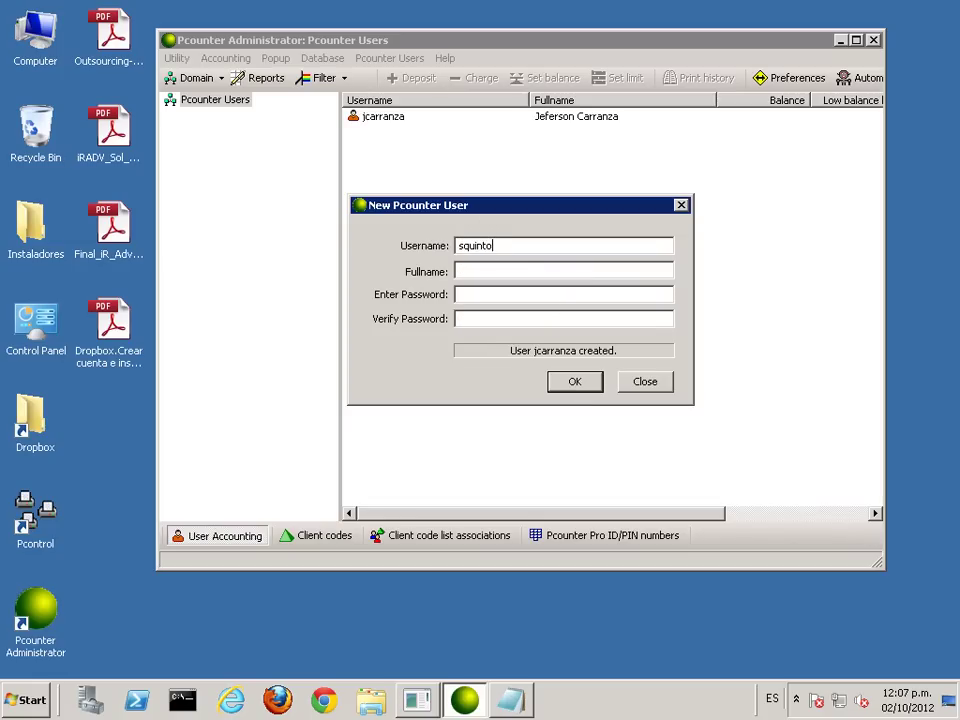
Step: Create the second and third users with full names and passwords, then close the form
{"action": "key", "text": "Tab"}
{"action": "type", "text": "12345"}
{"action": "left_click", "coordinate": [574, 386]}
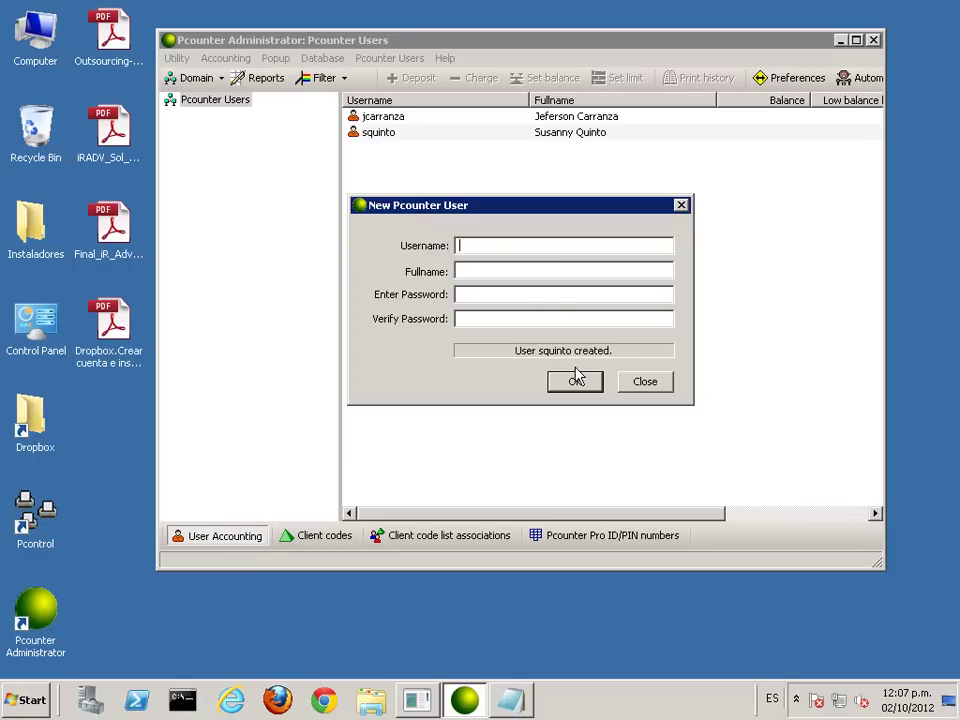
{"action": "type", "text": "a"}
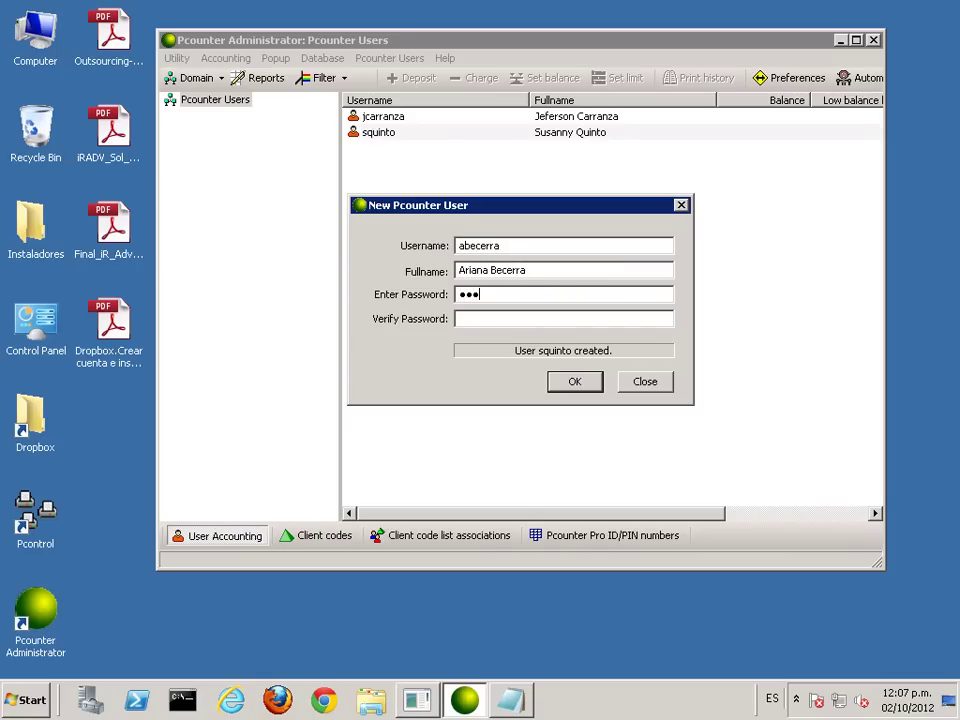
{"action": "type", "text": "45"}
{"action": "left_click", "coordinate": [578, 382]}
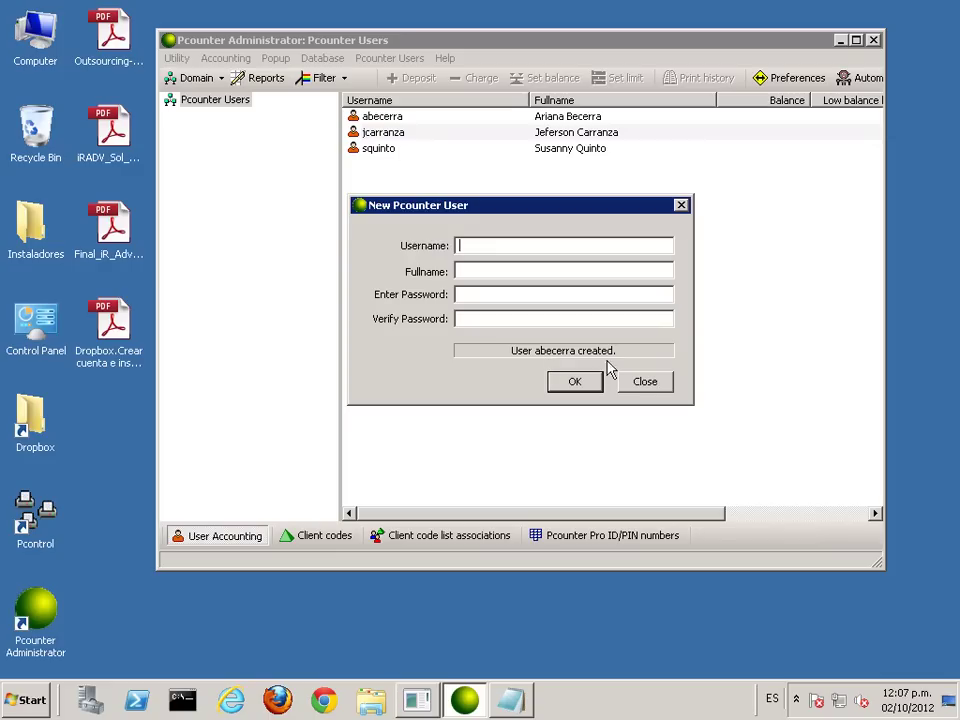
{"action": "left_click", "coordinate": [646, 384]}
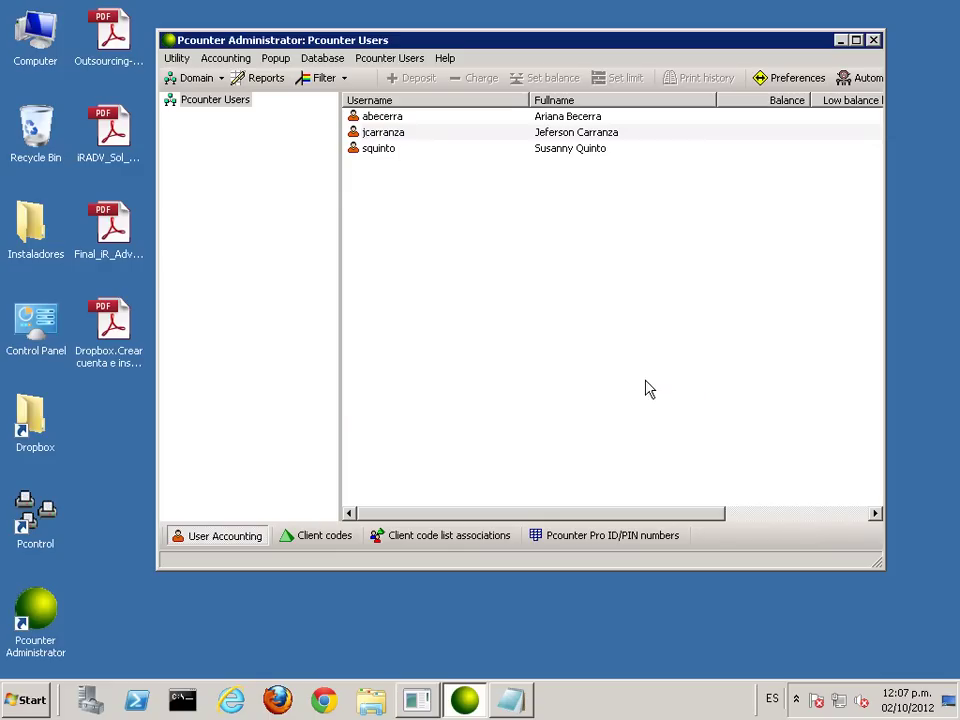
Step: Select each of the three new users in the Pcounter Users list in turn
{"action": "left_click", "coordinate": [382, 118]}
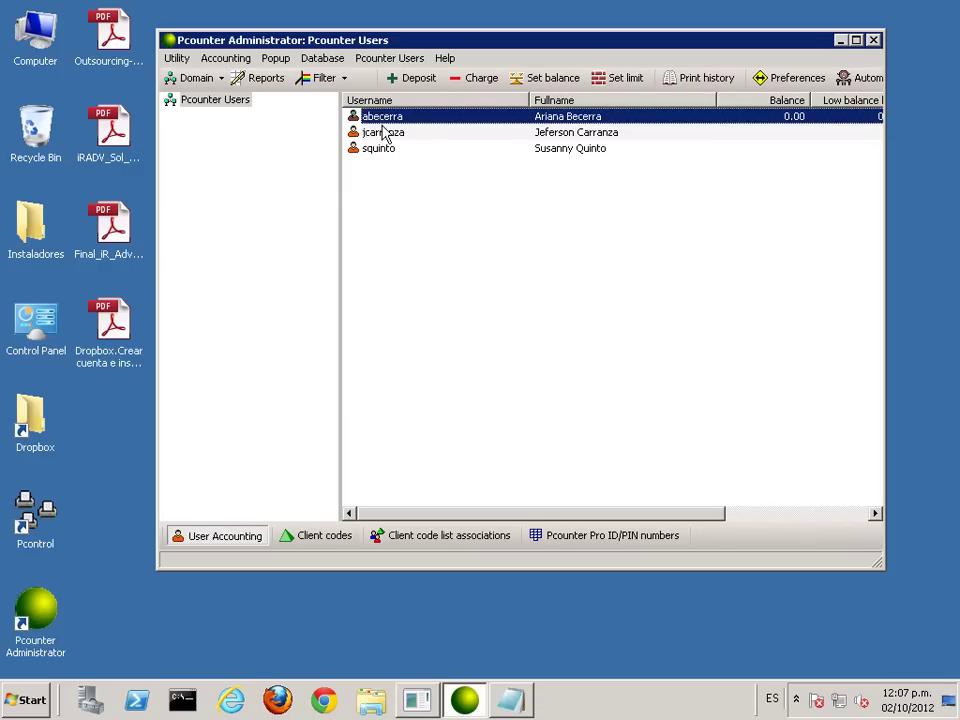
{"action": "left_click", "coordinate": [381, 133]}
{"action": "left_click", "coordinate": [384, 150]}
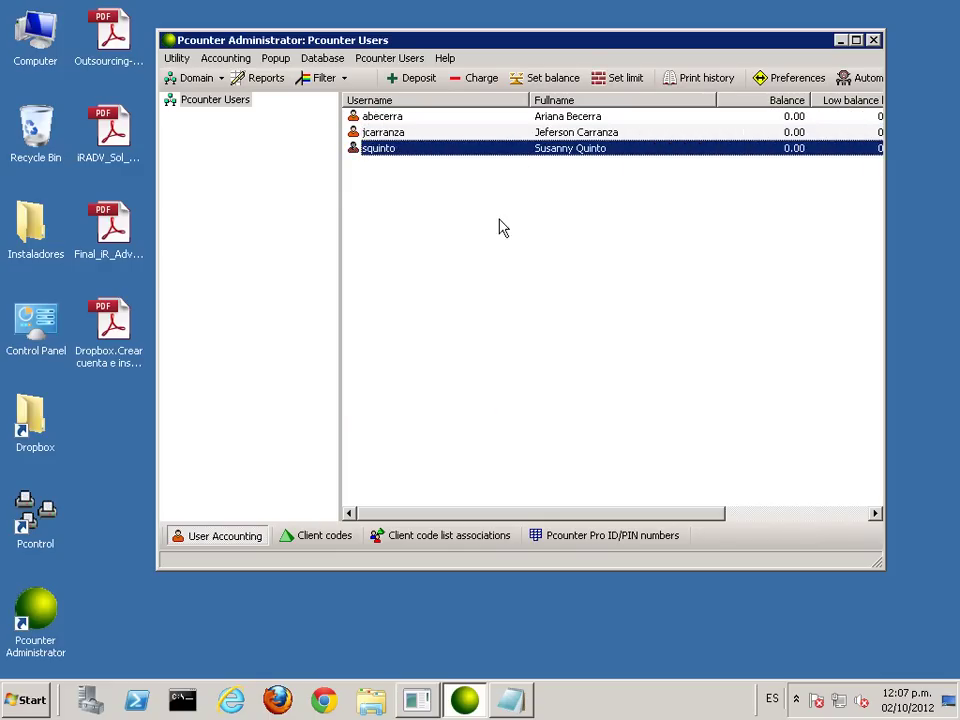
Step: Narrow the Username and Fullname columns to reveal Low balance limit and Free quota, then close the administrator
{"action": "left_click_drag", "start_coordinate": [530, 100], "coordinate": [466, 100]}
{"action": "left_click_drag", "start_coordinate": [649, 99], "coordinate": [611, 99]}
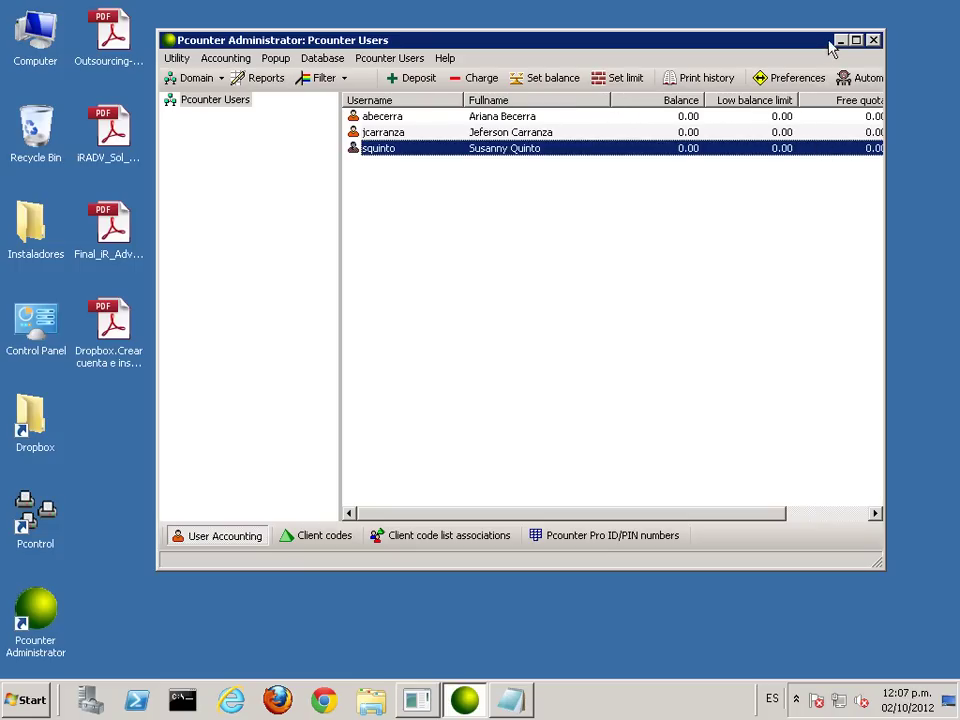
{"action": "left_click", "coordinate": [873, 41]}
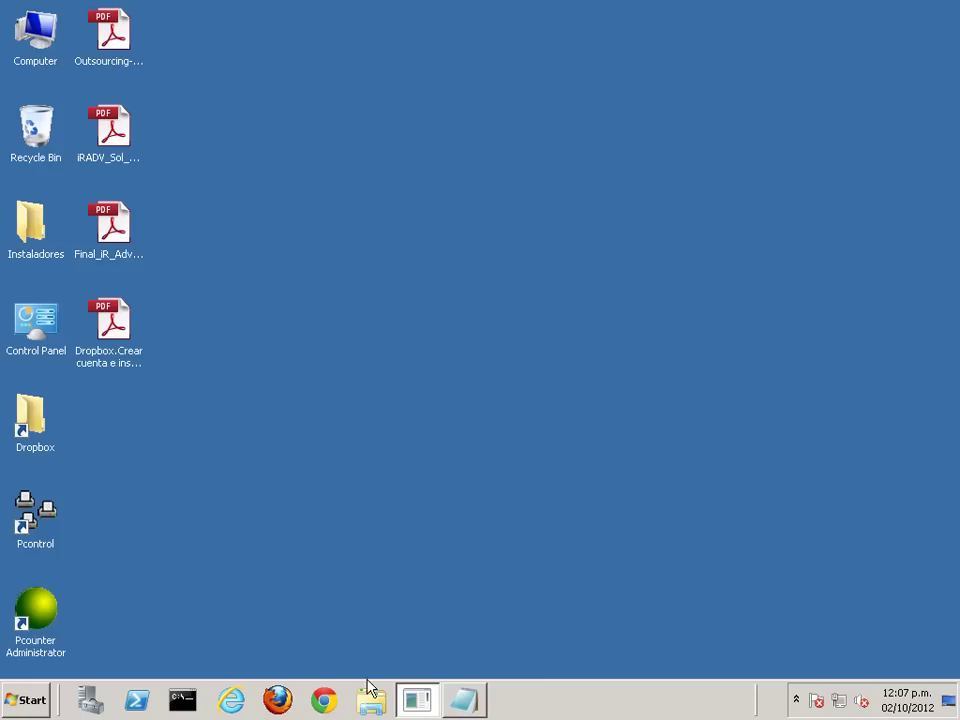
Step: Close the untitled Notepad note containing 'Prueba' and discard it without saving
{"action": "left_click", "coordinate": [463, 700]}
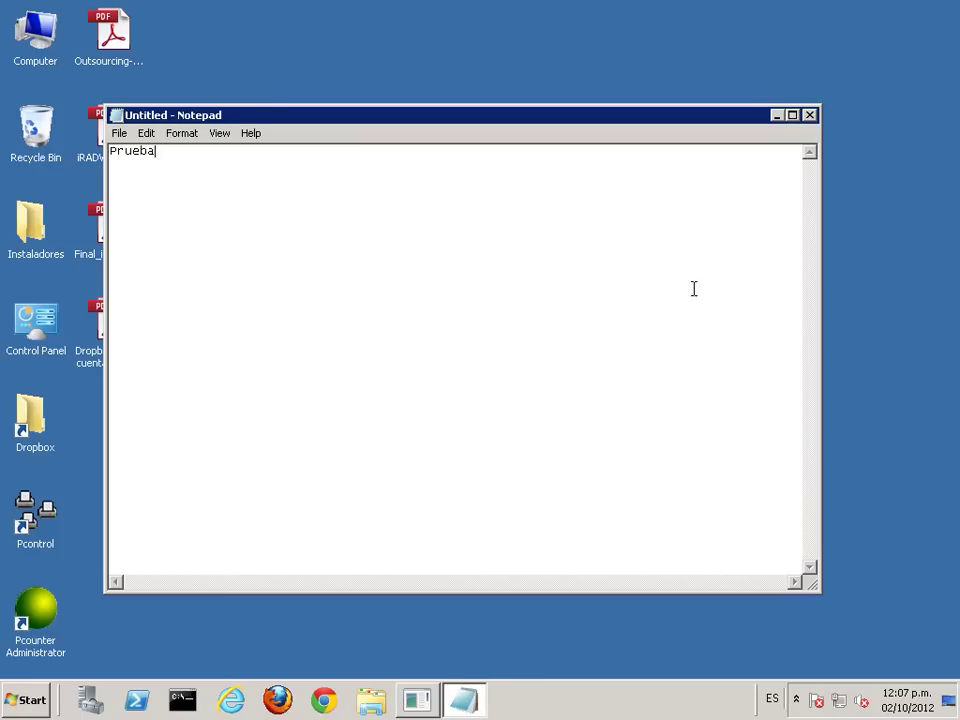
{"action": "left_click", "coordinate": [810, 115]}
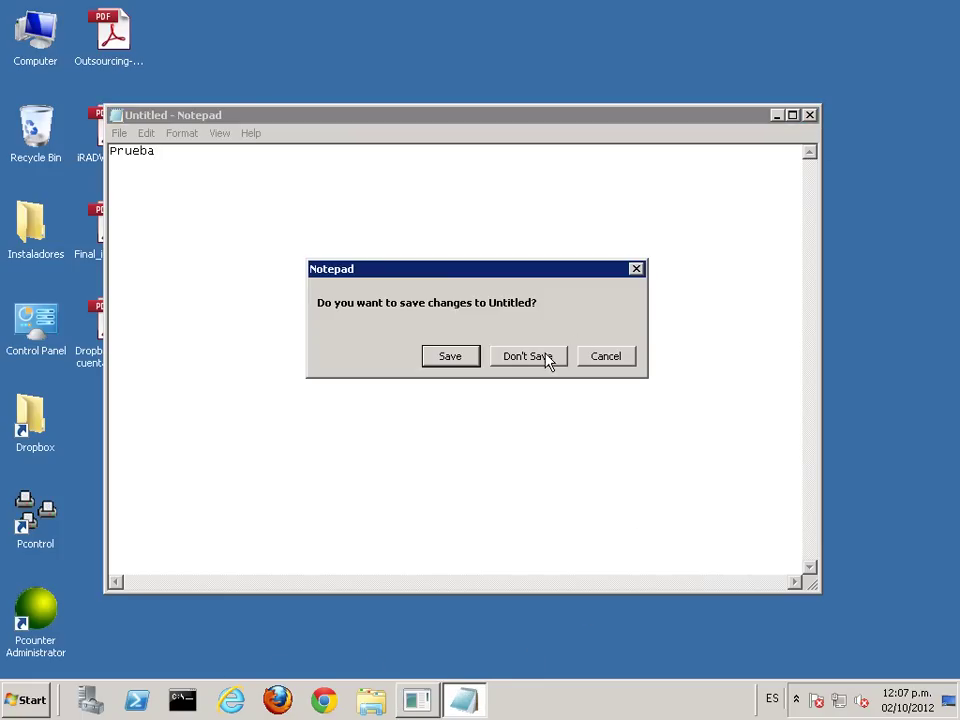
{"action": "left_click", "coordinate": [547, 362]}
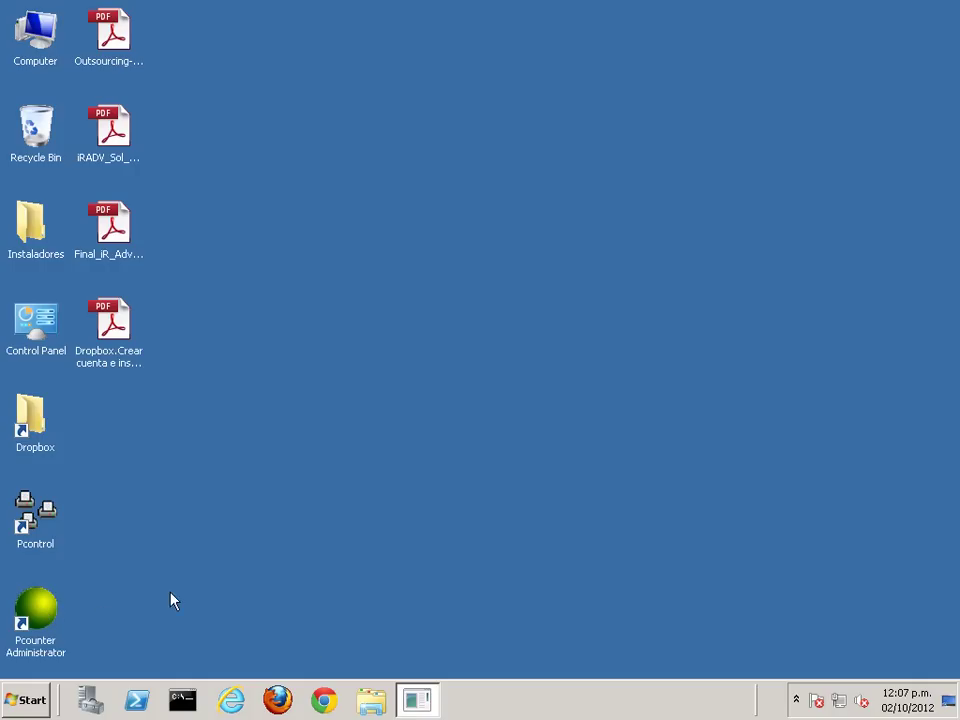